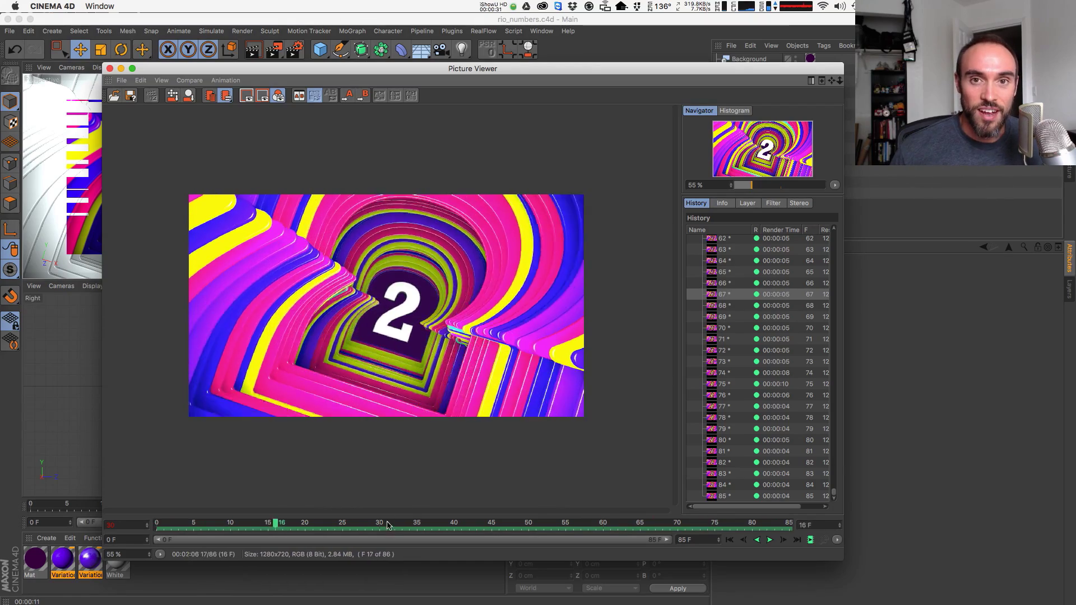
Move the render preview window out of the way and switch to Illustrator.
left_click(812, 542)
left_click_drag(474, 73, 0, 75)
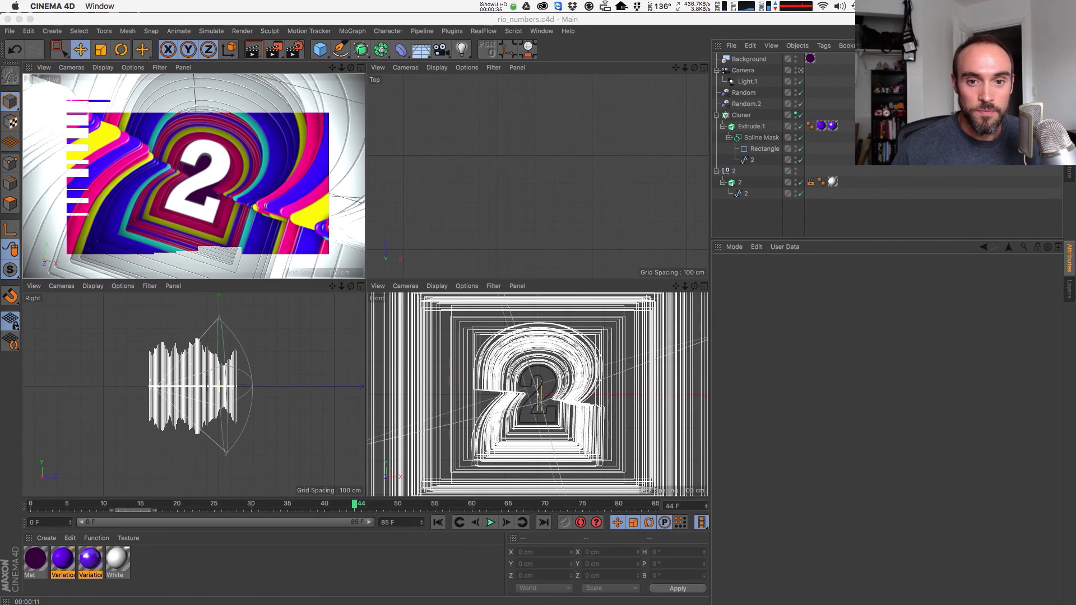
left_click(518, 103)
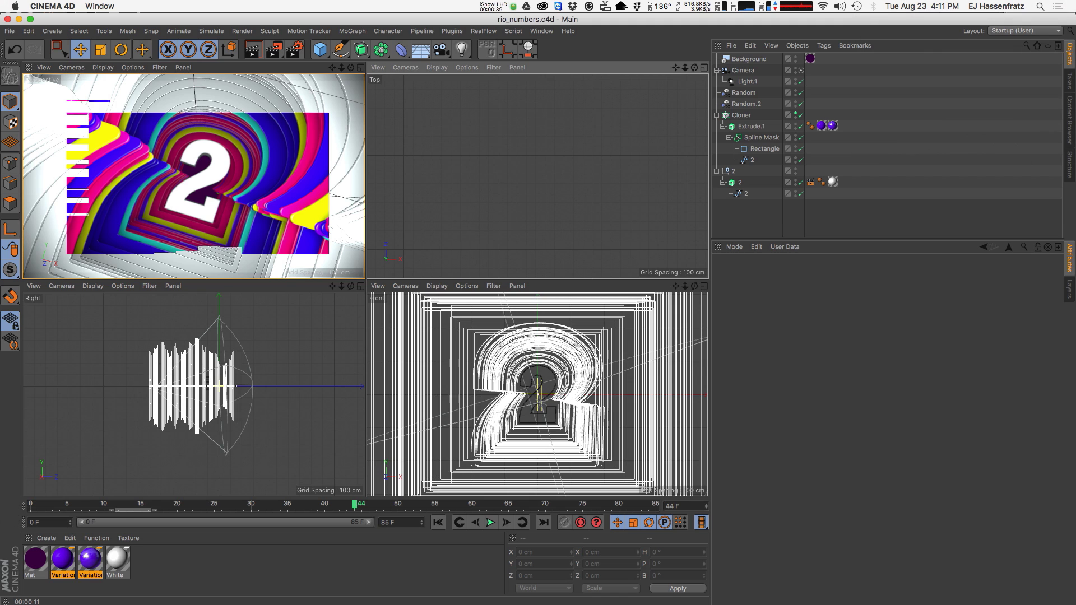
key("super+Tab")
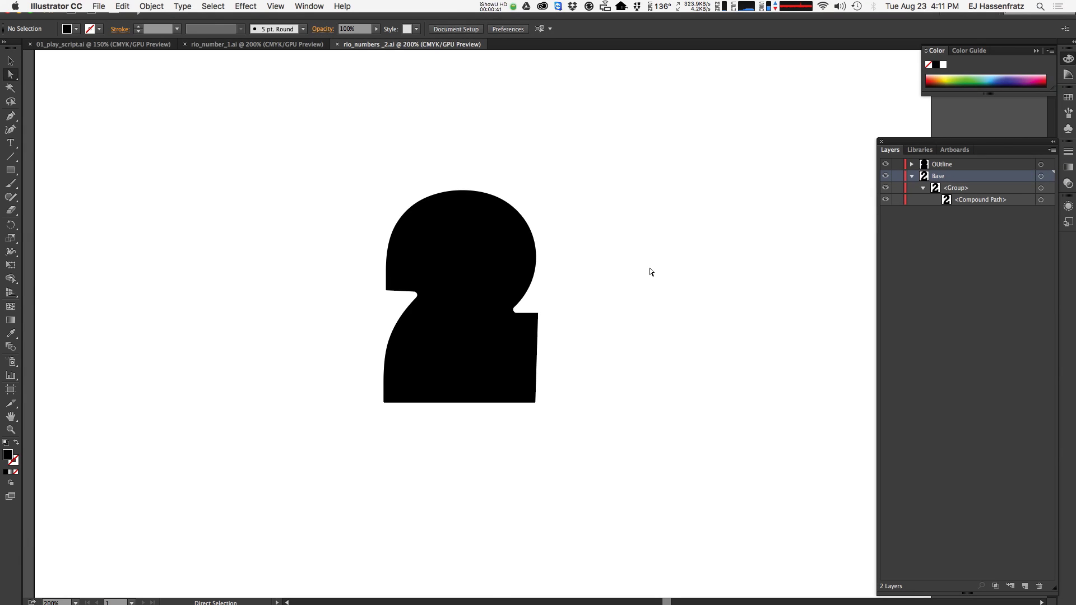
Create a new blank document with the default settings.
left_click(98, 6)
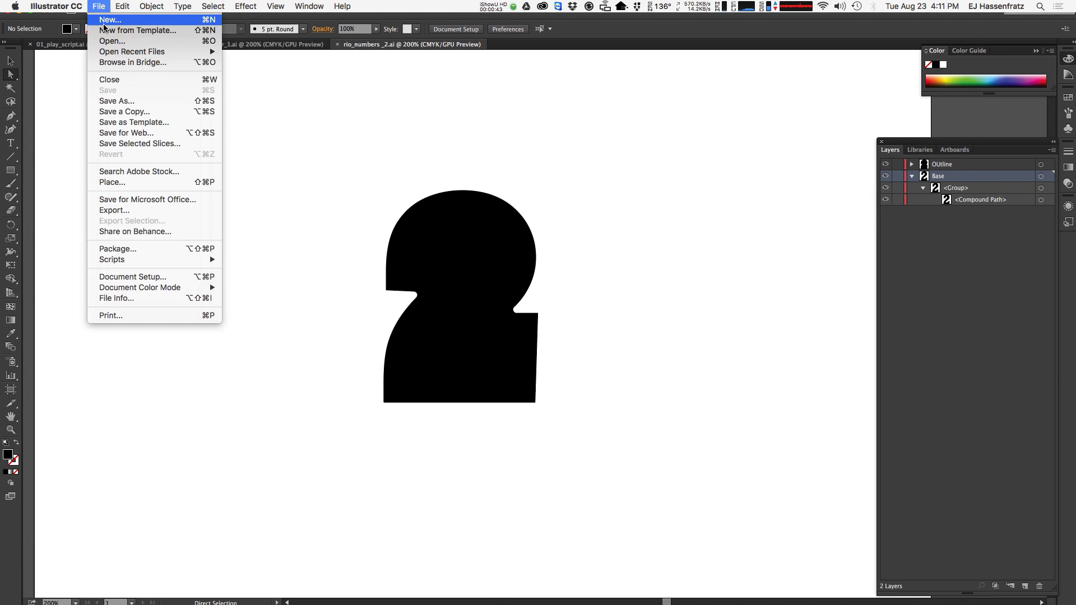
left_click(100, 20)
key("Return")
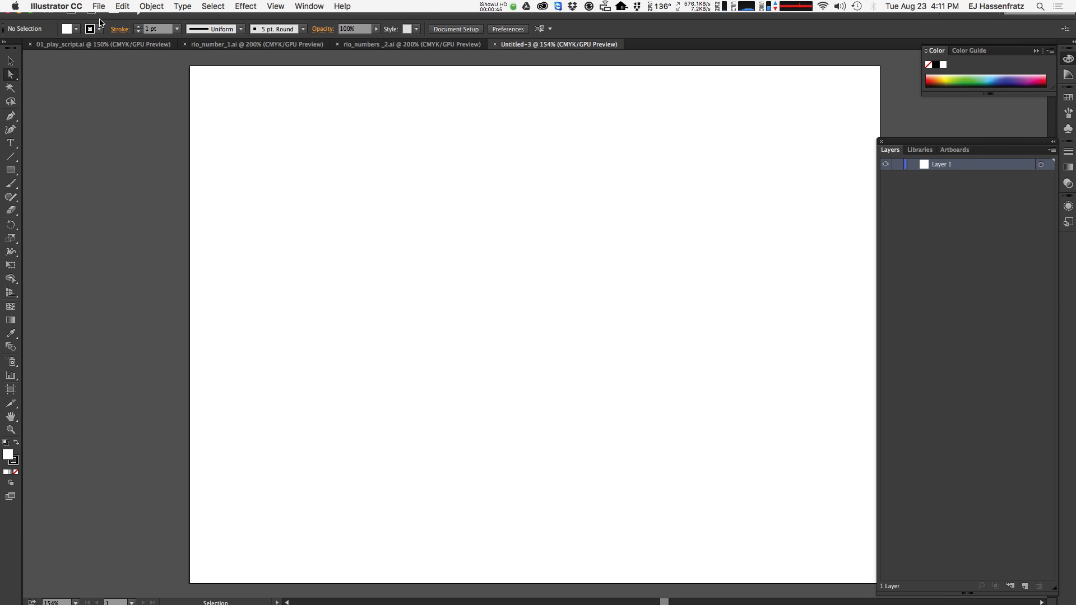
key("v")
key("space")
left_click_drag(536, 181, 462, 176)
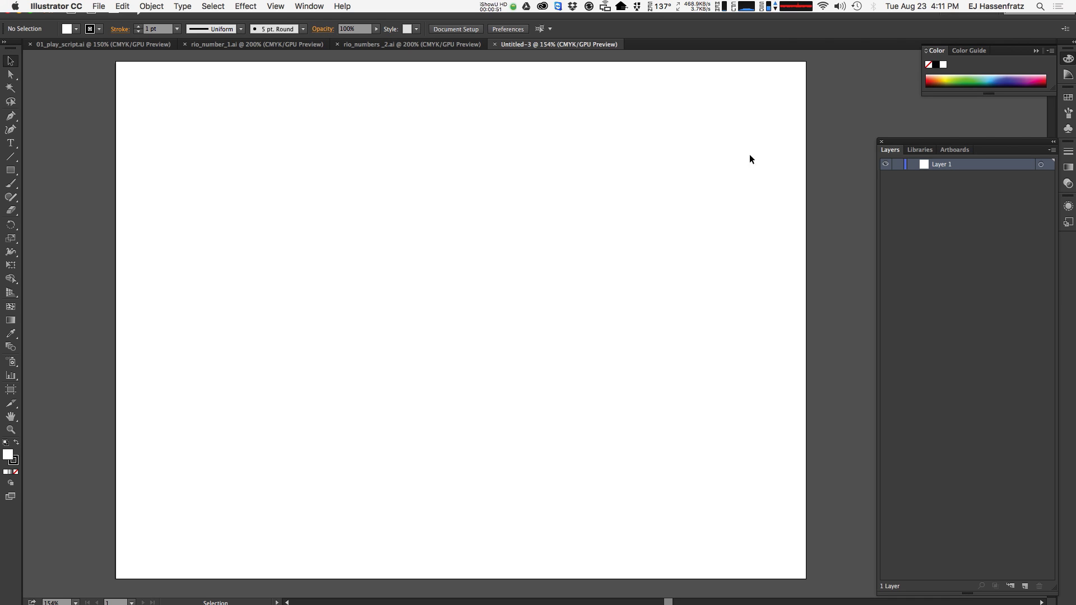
Add the numeral 3 as point text in the Rockwell font near the centre of the artboard.
left_click(10, 144)
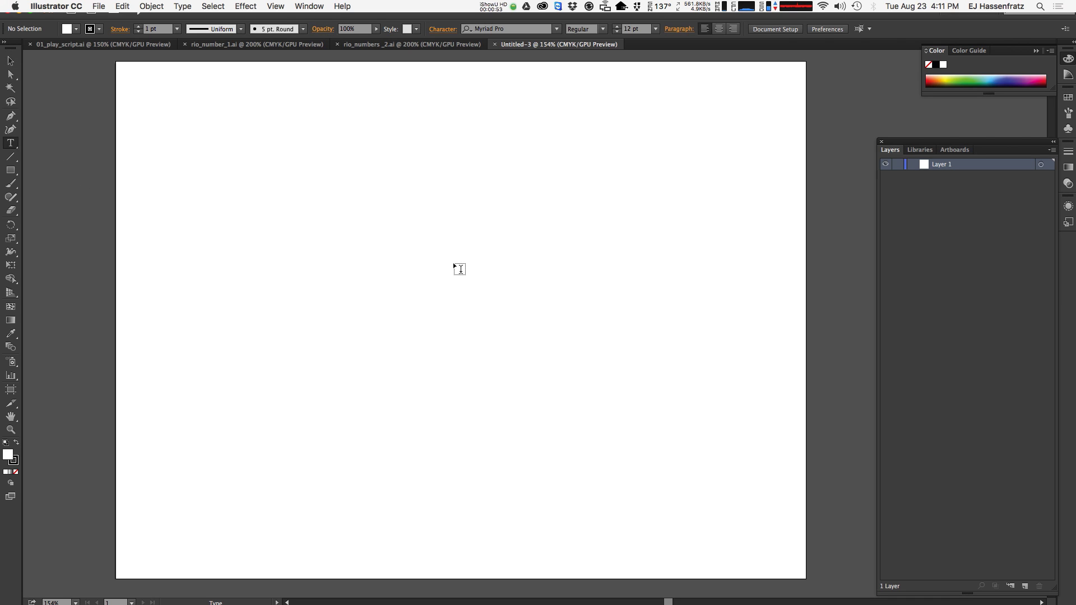
left_click(515, 342)
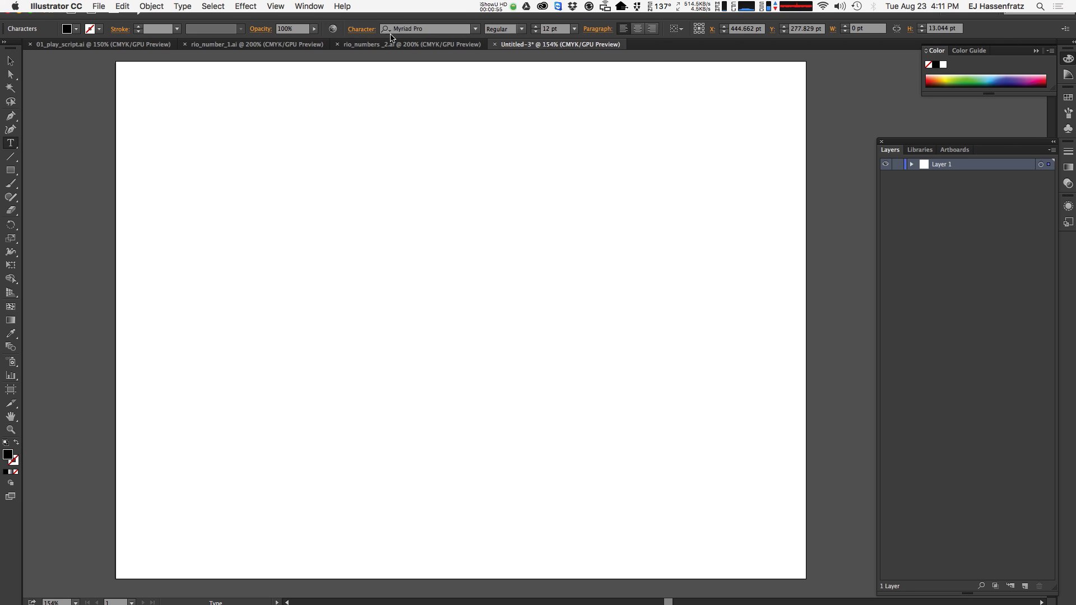
left_click(476, 29)
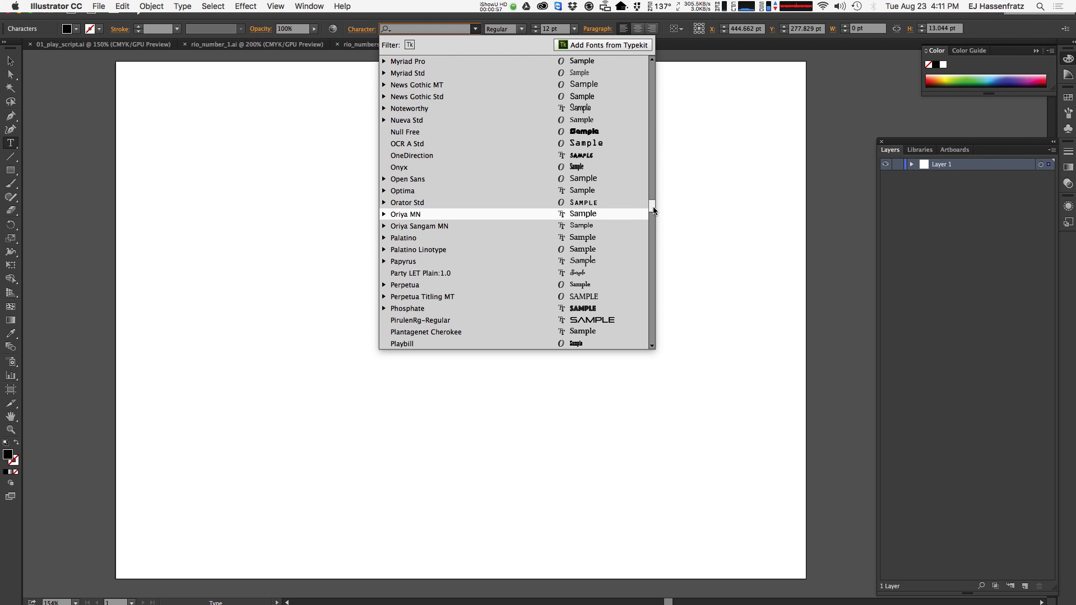
scroll(653, 208, "down", 1)
mouse_move(653, 211)
left_mouse_down()
mouse_move(653, 232)
mouse_move(652, 222)
left_mouse_up()
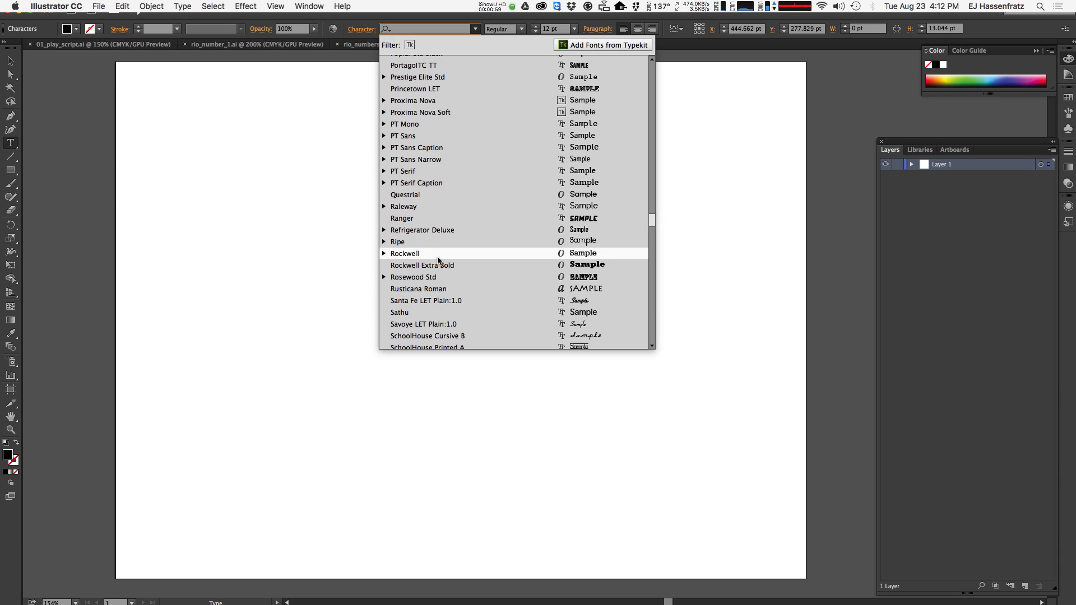
left_click(440, 254)
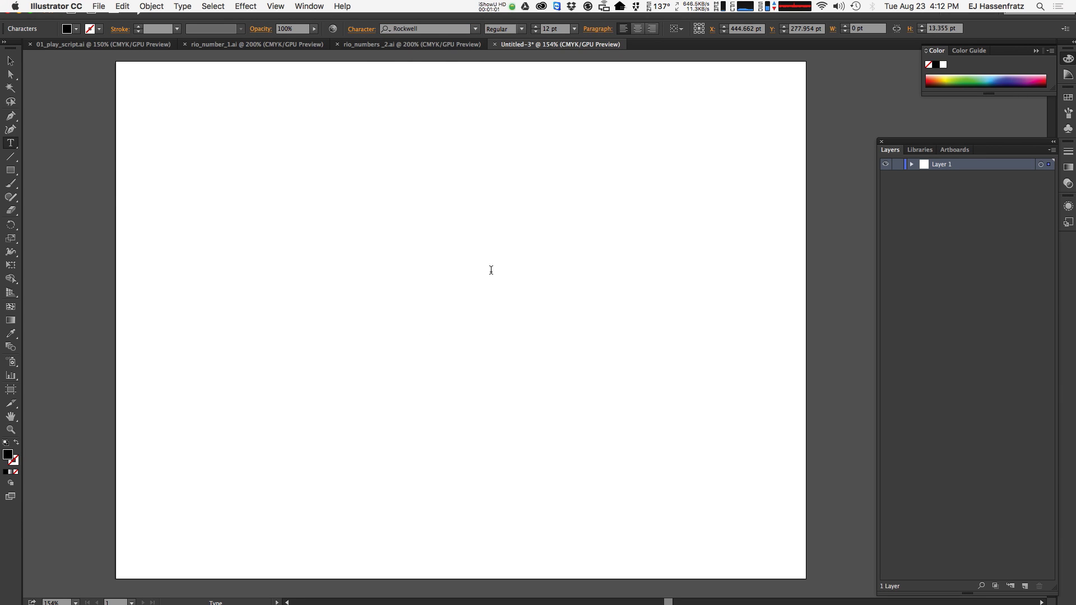
left_click(501, 311)
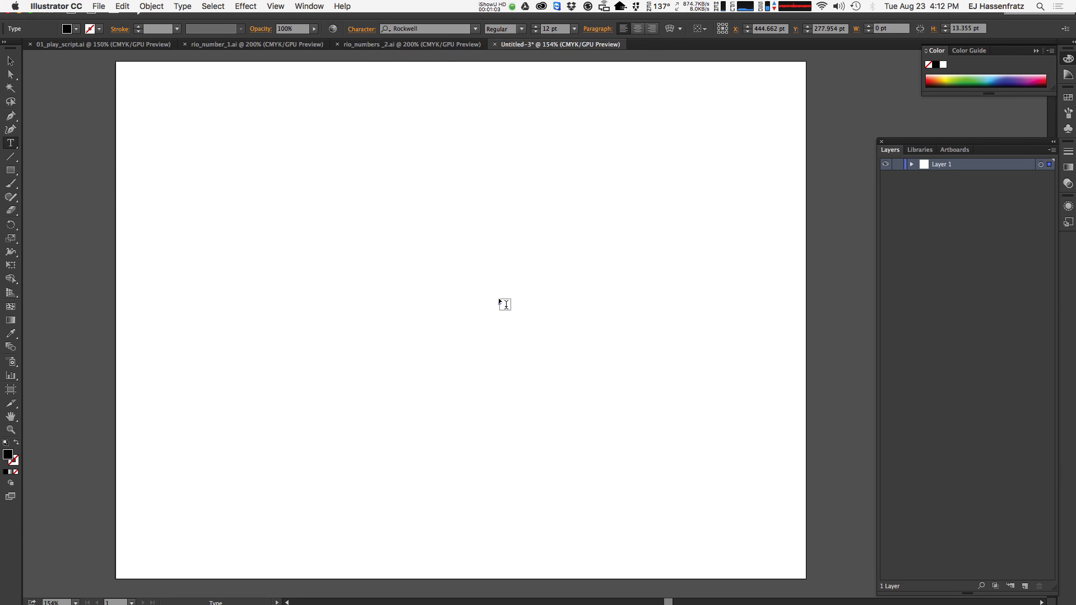
left_click(501, 305)
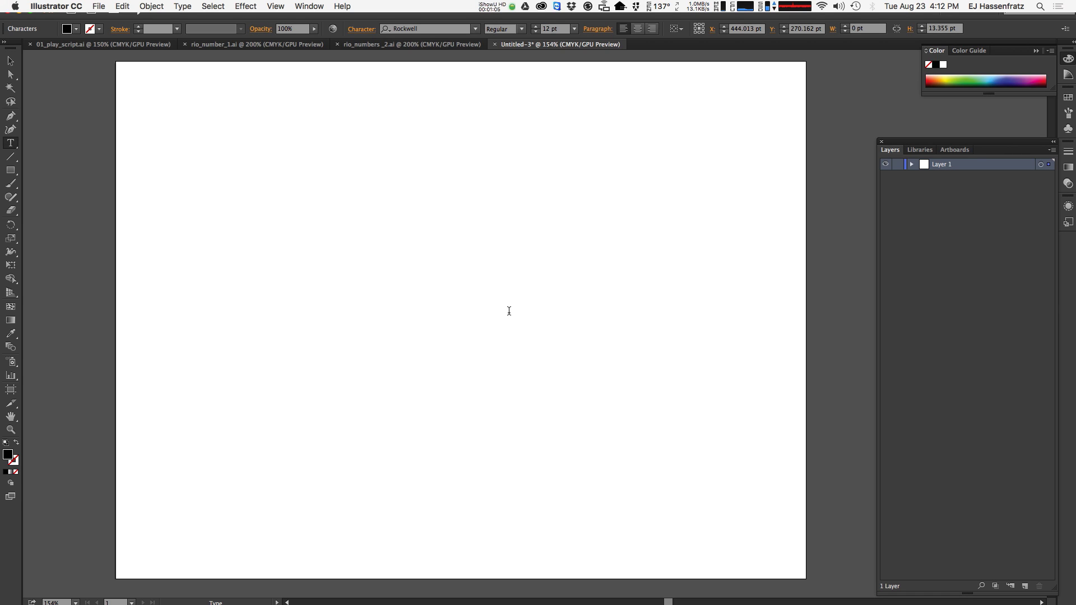
type("3")
key("Escape")
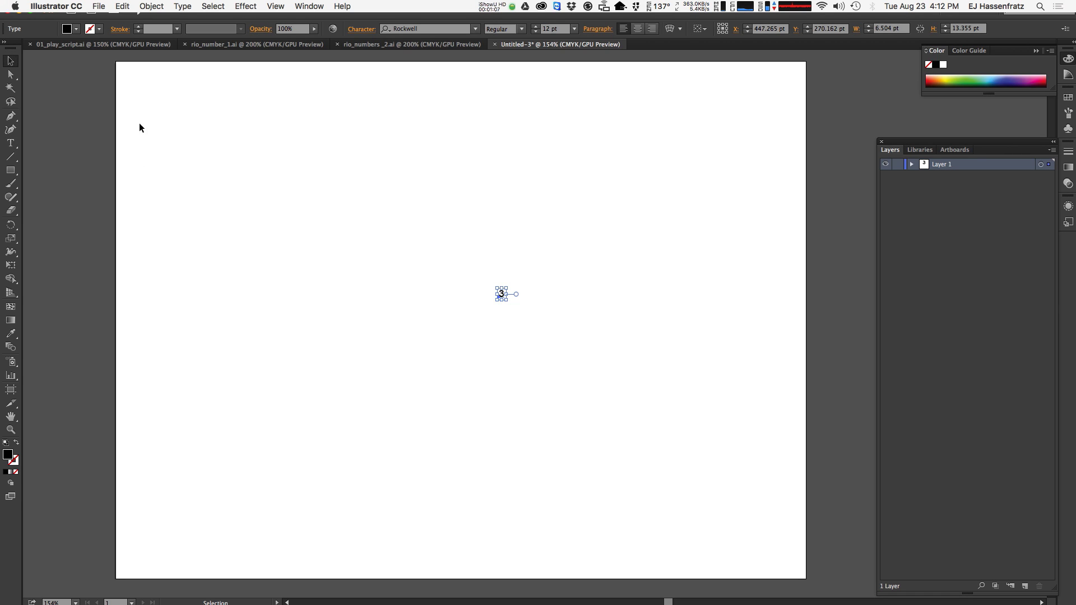
Enlarge the 3 proportionally to about 290 pt and set its font to Rockwell Extra Bold.
left_click_drag(510, 288, 661, 156, "alt+shift")
double_click(540, 266)
left_click_drag(540, 266, 471, 244)
left_click(475, 29)
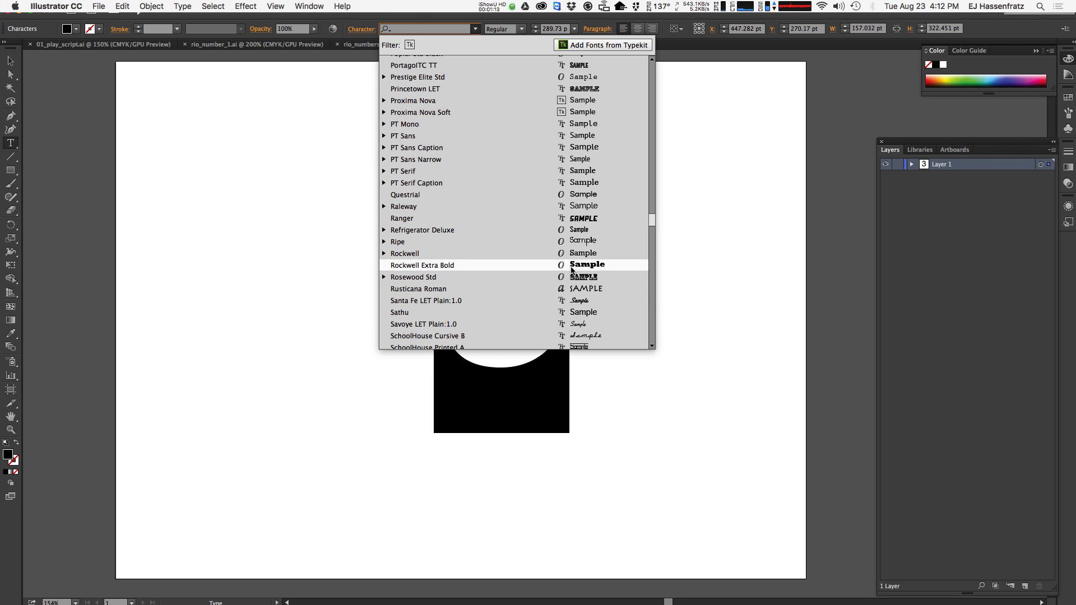
left_click(448, 265)
Move the 3 to the middle of the artboard and expand the text into vector outlines.
left_click(10, 61)
left_click_drag(548, 312, 510, 337)
left_click(182, 7)
mouse_move(151, 6)
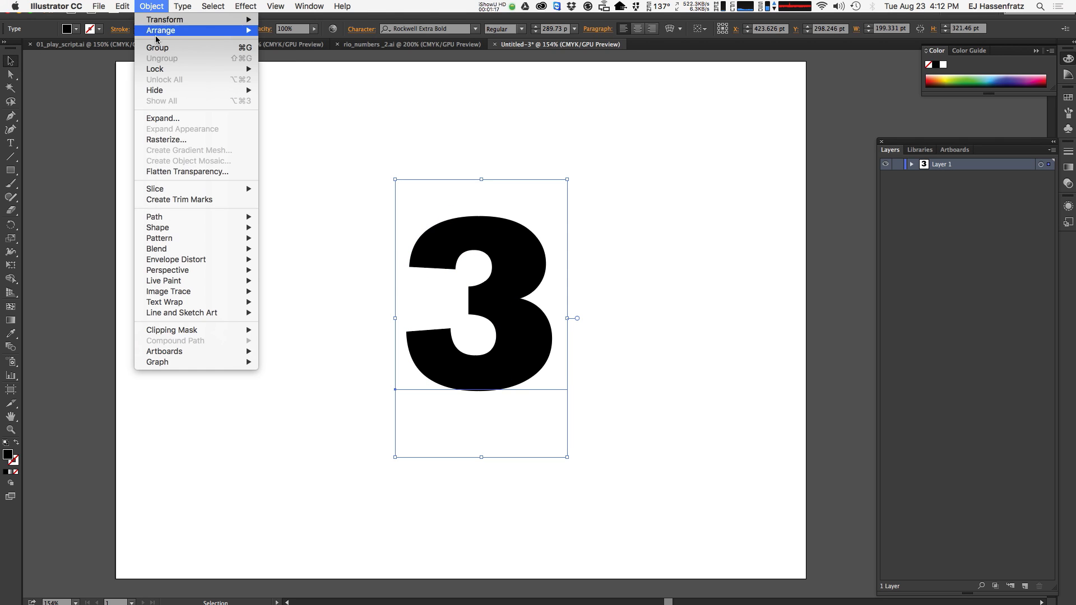
left_click(161, 119)
key("Return")
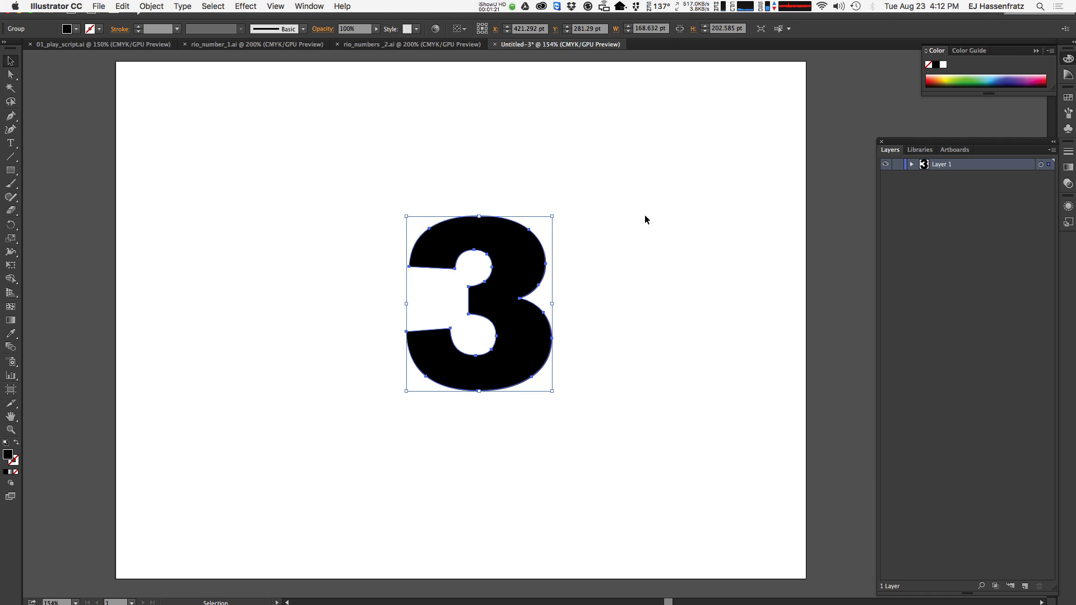
left_click(565, 209)
Slightly round the sharp inward corner of the notch on the right side of the 3.
left_click(500, 301)
left_click(10, 74)
left_click(544, 238)
left_click(519, 298)
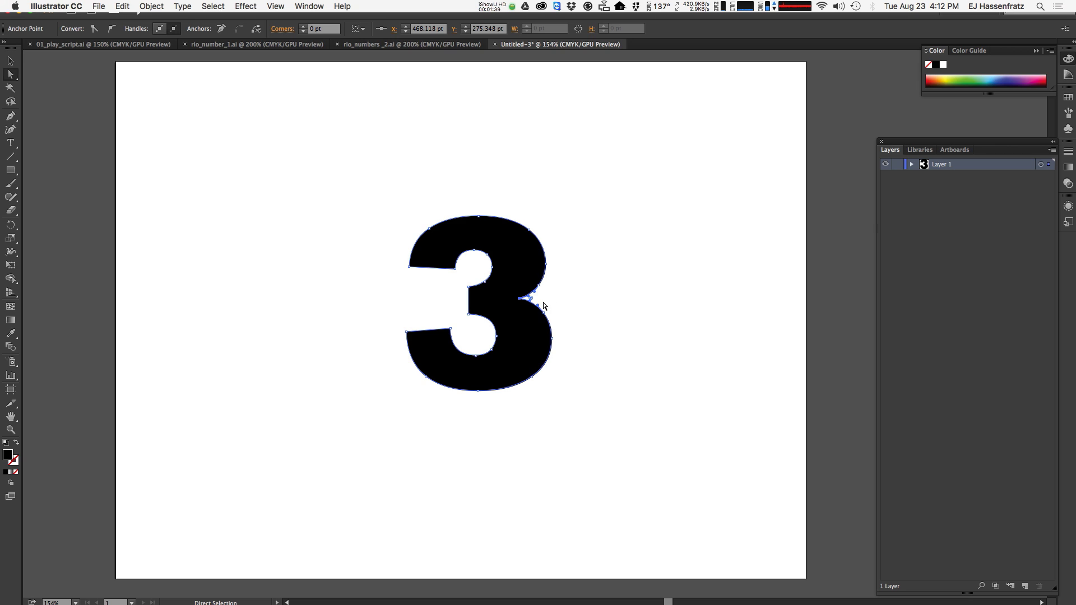
key("super+equal")
key("super+equal")
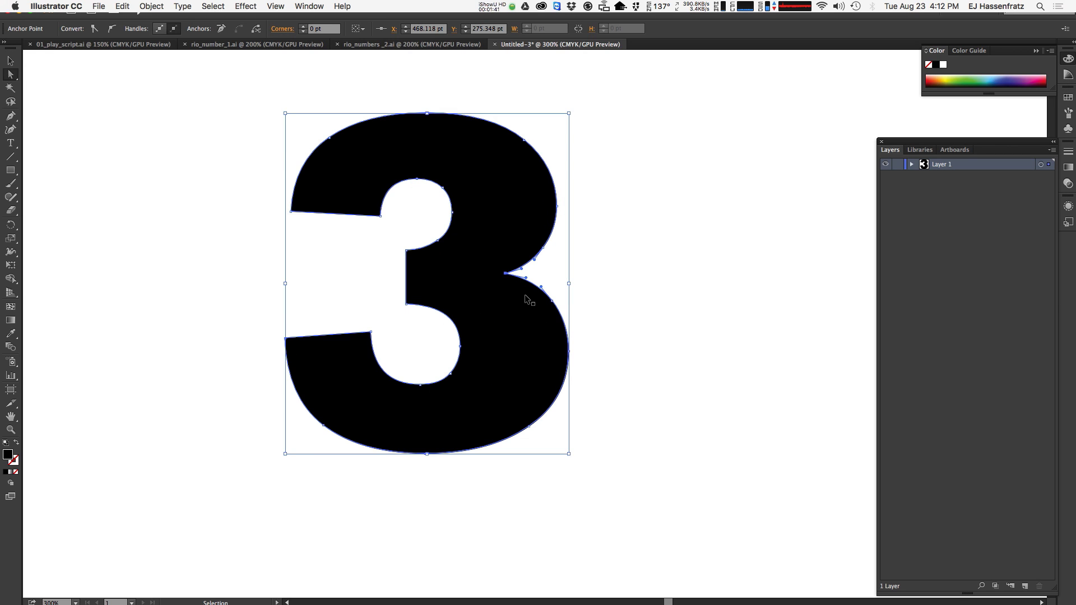
left_click_drag(517, 273, 520, 275)
left_click(574, 277)
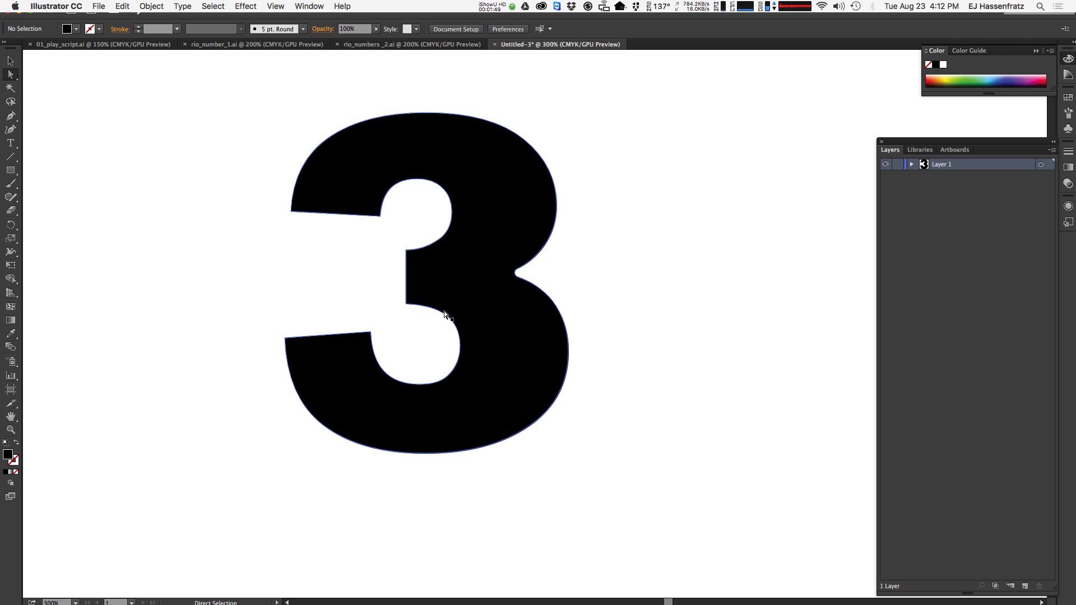
Round the two corners of the 3's middle arm together to a radius of about 2.13 pt.
left_click(405, 250)
left_click(407, 304, "shift")
left_click_drag(414, 297, 410, 301)
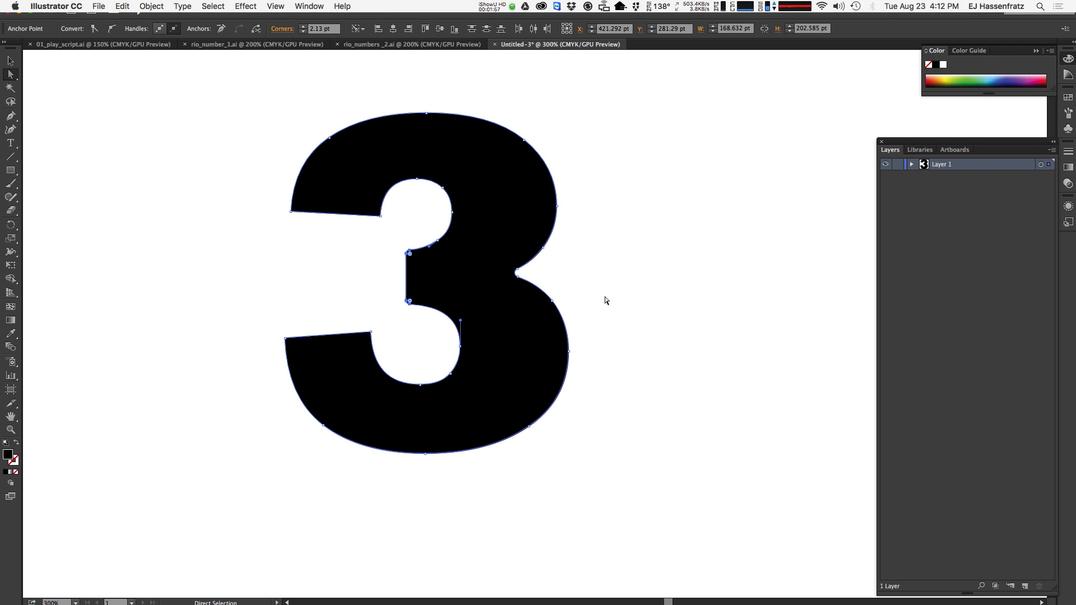
left_click(620, 305)
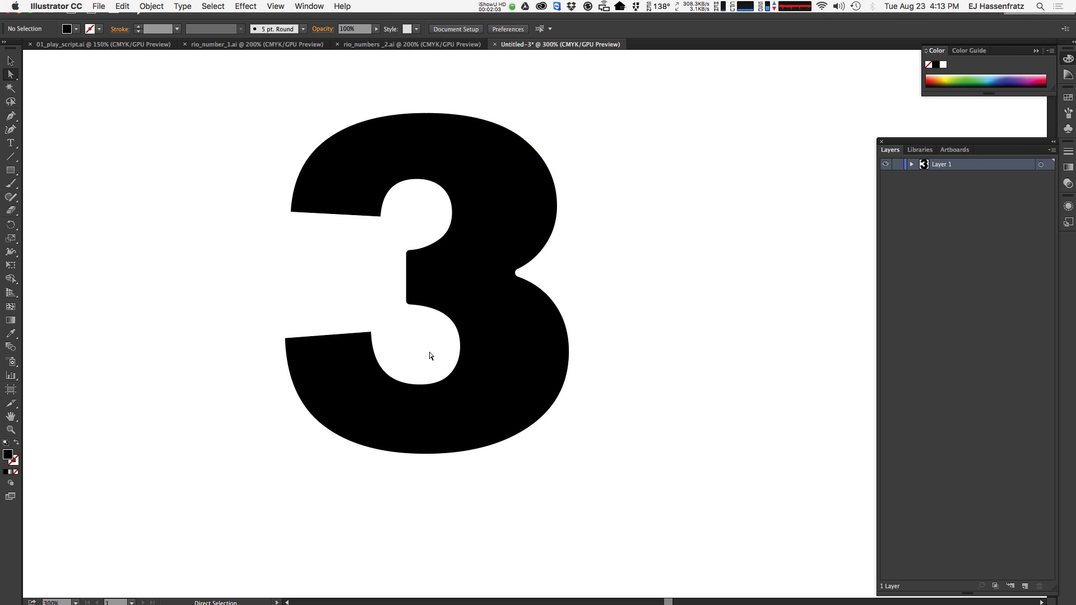
Create an offset path around the 3 with an 18 pt offset, Miter joins and a miter limit of 6.
left_click(11, 61)
key("super+minus")
left_click(548, 308)
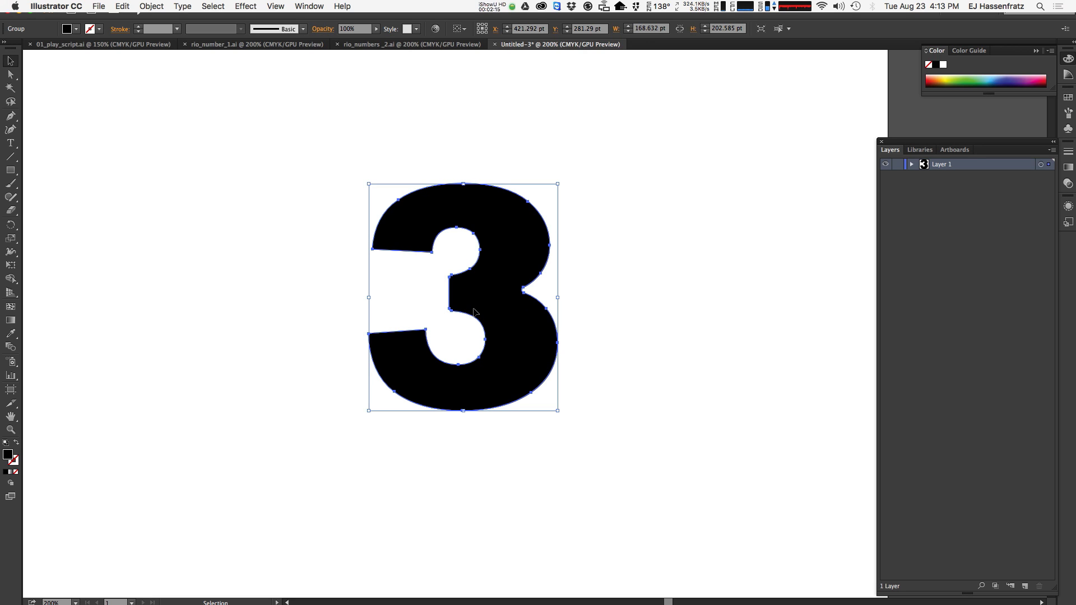
left_click(585, 260)
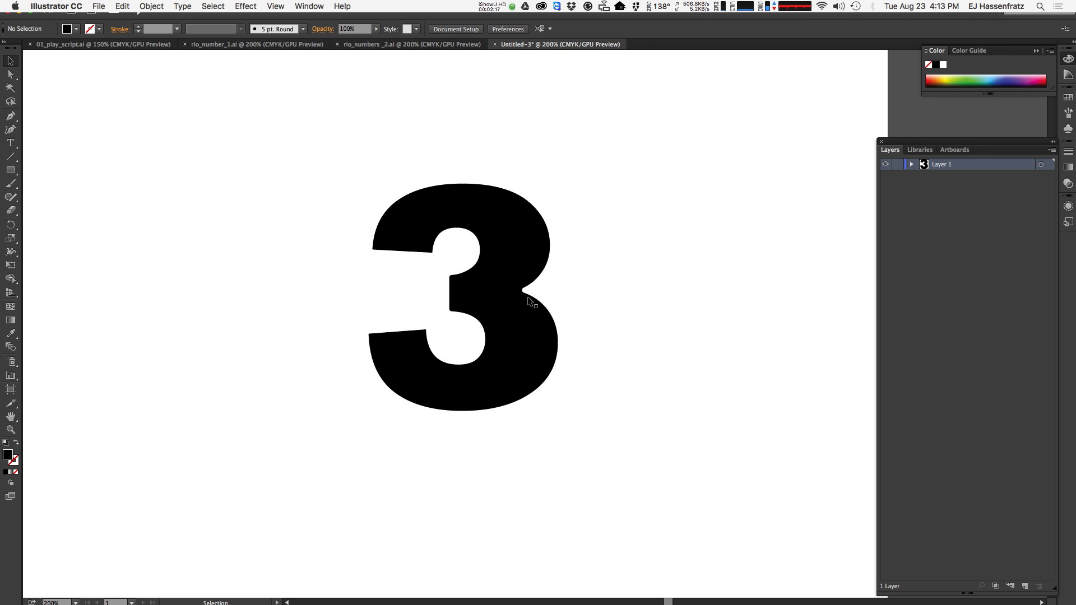
left_click(536, 215)
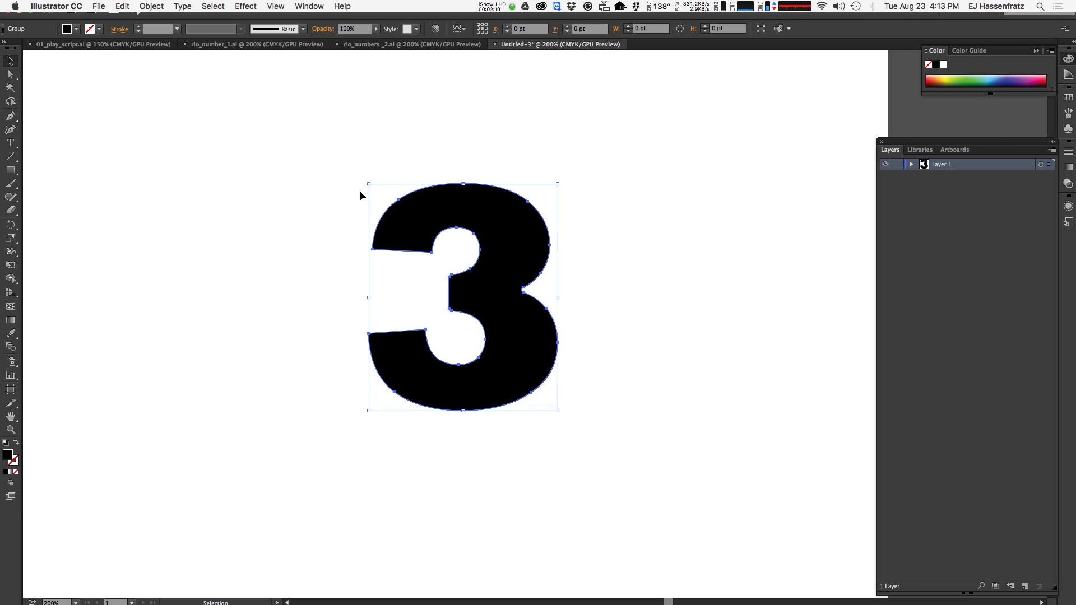
left_click(171, 2)
mouse_move(151, 3)
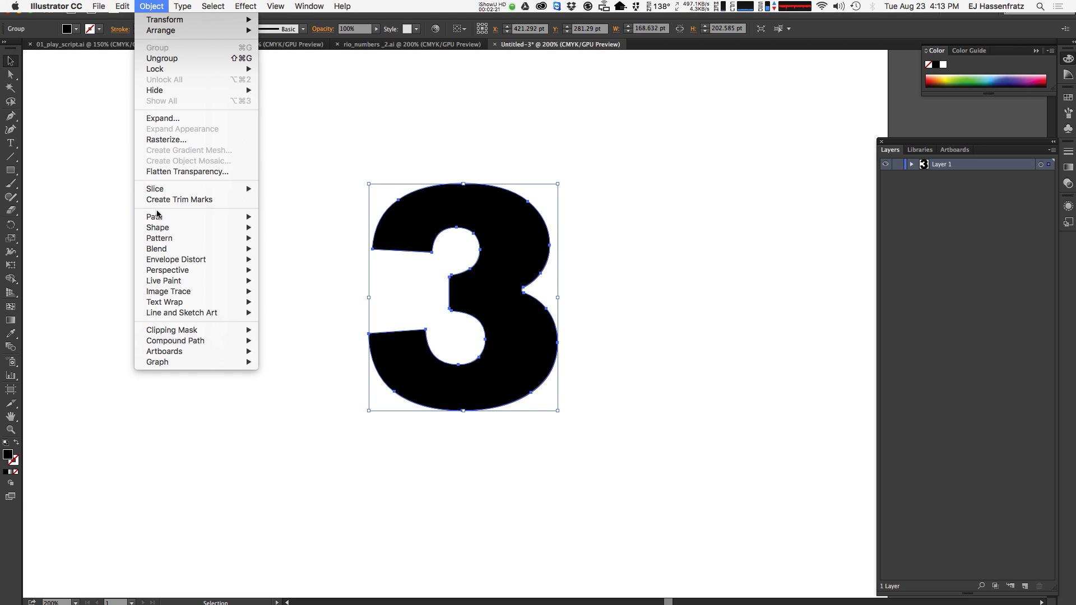
mouse_move(161, 219)
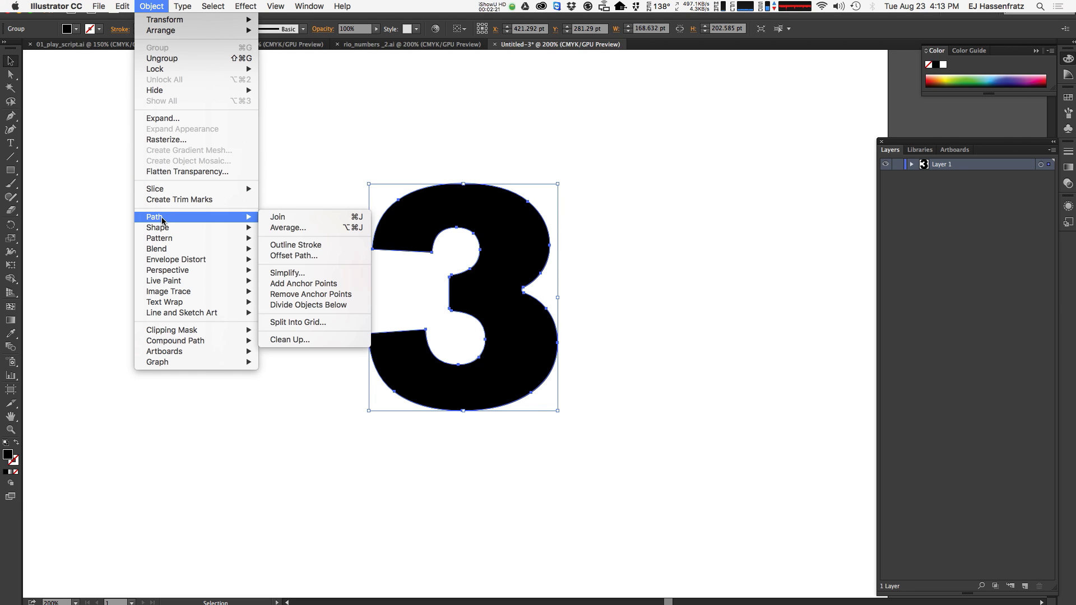
left_click(327, 256)
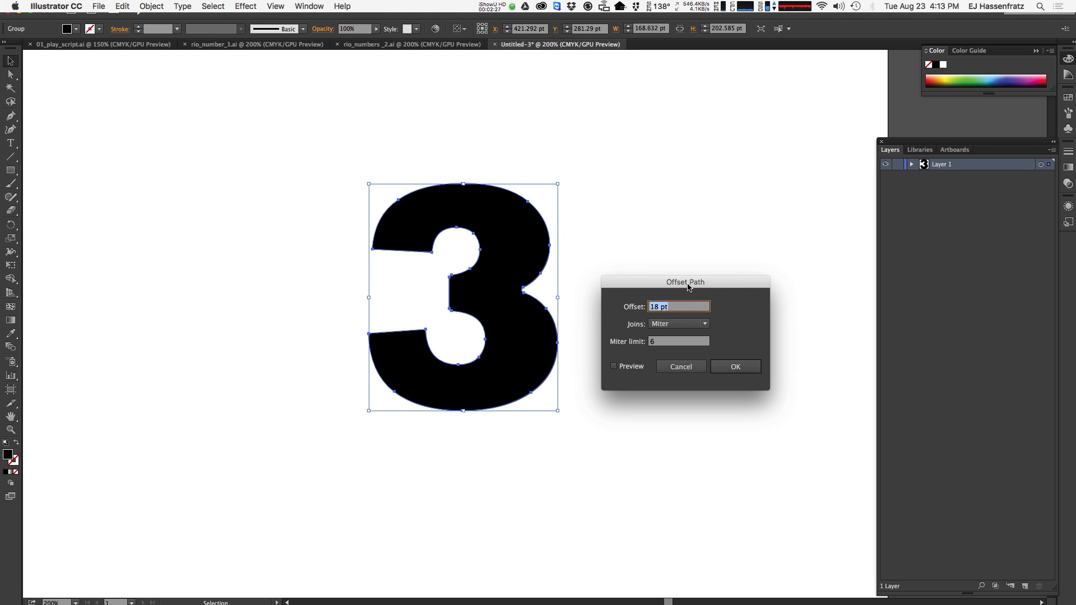
left_click(629, 369)
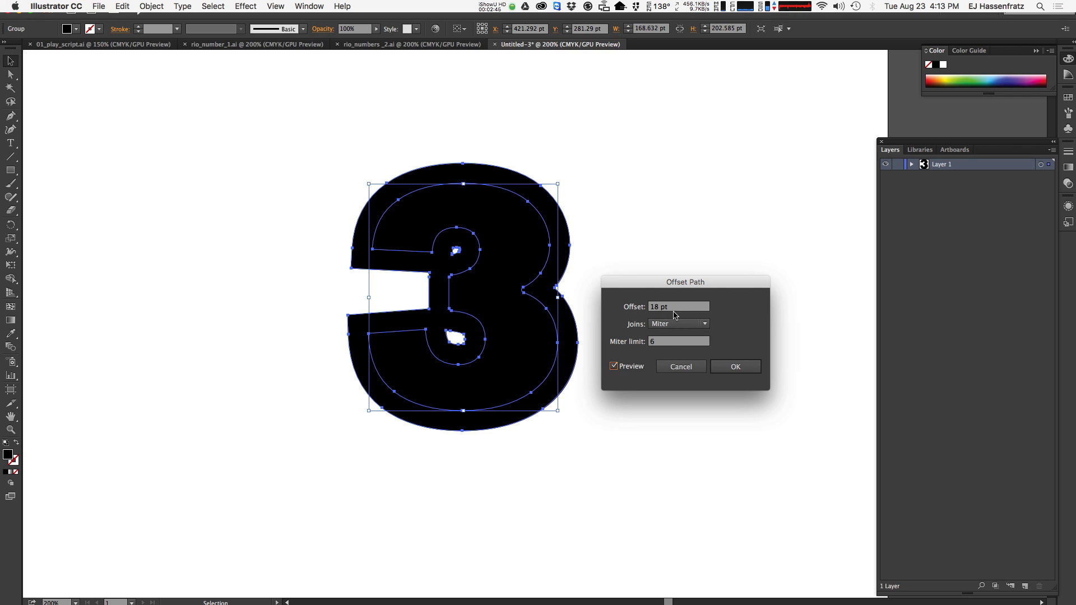
left_click(635, 368)
left_click(635, 370)
left_click(742, 368)
left_click(685, 355)
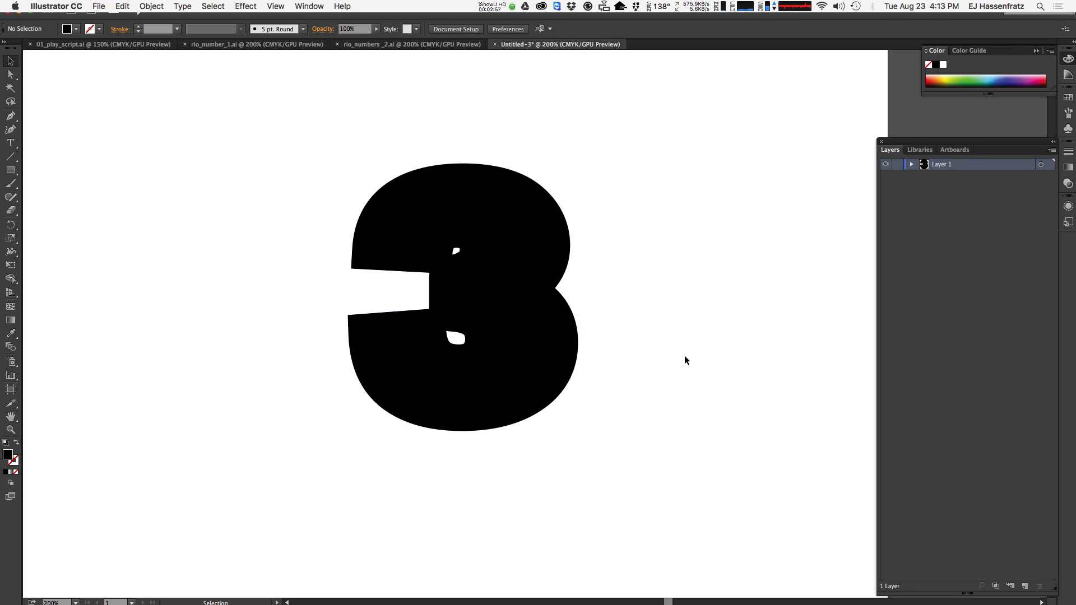
Try deleting the offset outline around the 3 and undo the deletion.
left_click(10, 74)
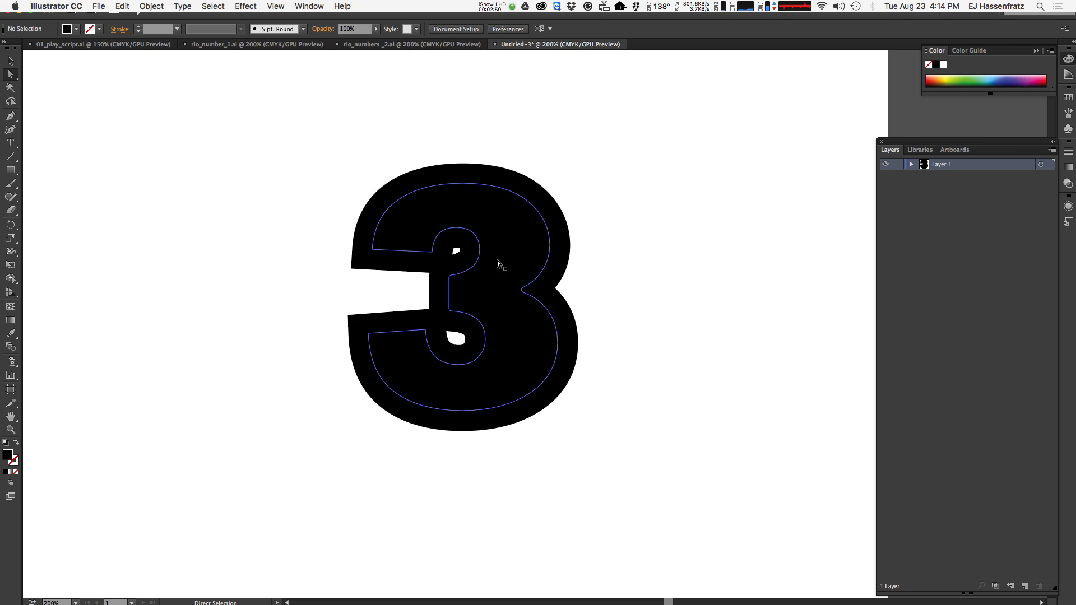
left_click(460, 261)
key("Delete")
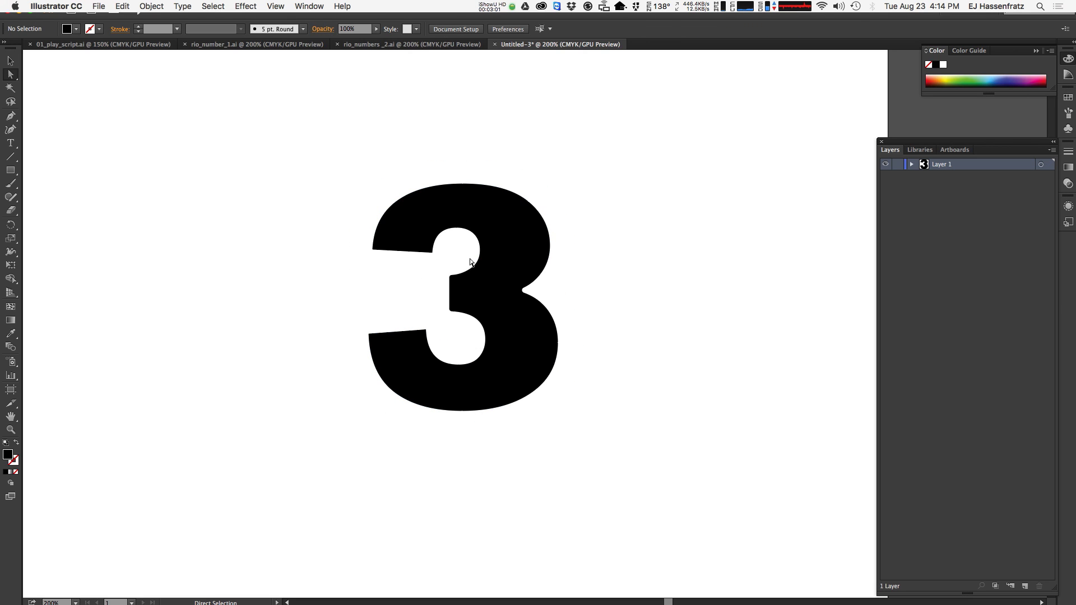
key("super+z")
Create a new layer above Layer 1 and move the offset outline's compound path into it.
key("super+equal")
key("super+equal")
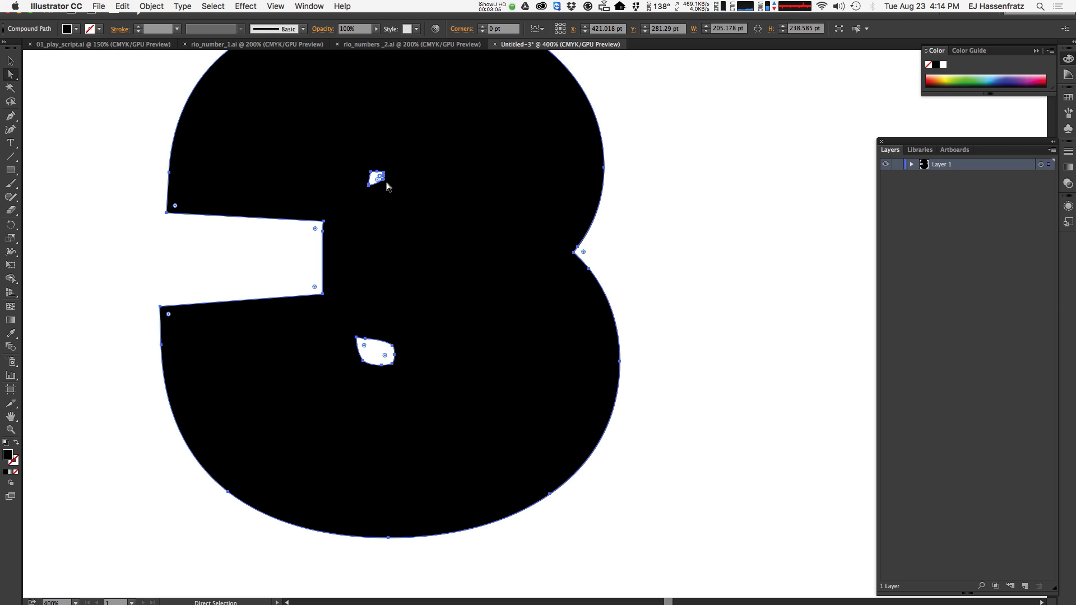
left_click_drag(247, 260, 296, 220)
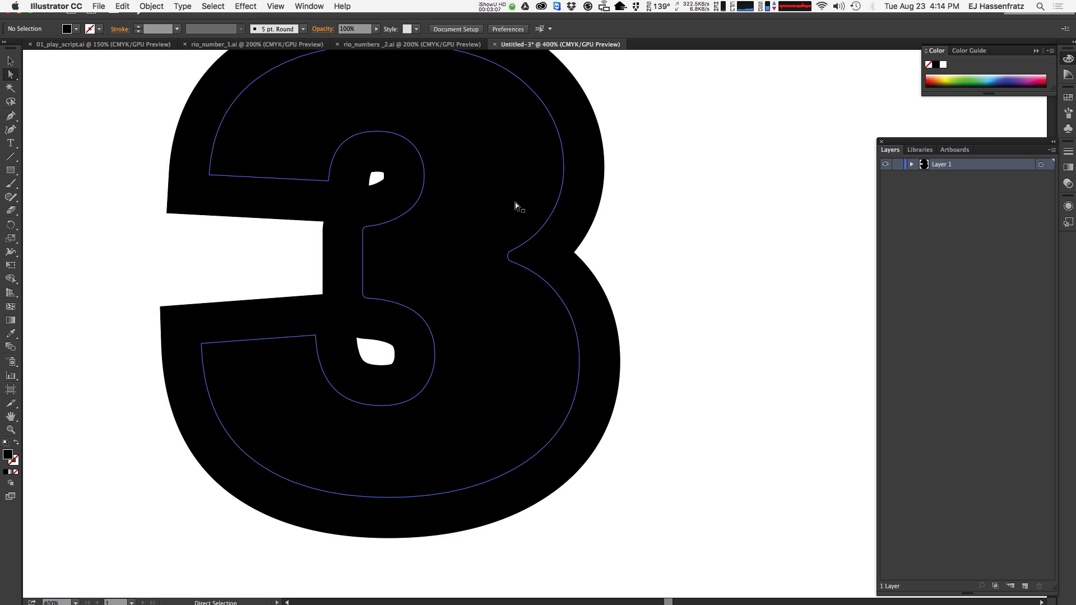
left_click(912, 165)
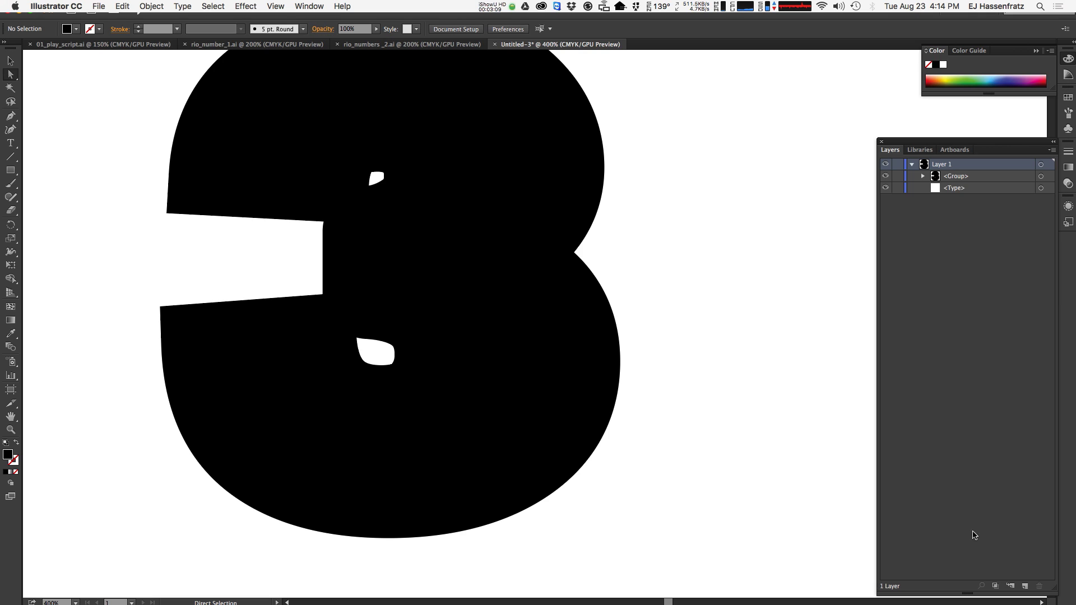
left_click(1026, 587)
left_click_drag(951, 188, 954, 166)
left_click(923, 188)
Name the new layer Outline and rename Layer 1 as 3.
double_click(940, 164)
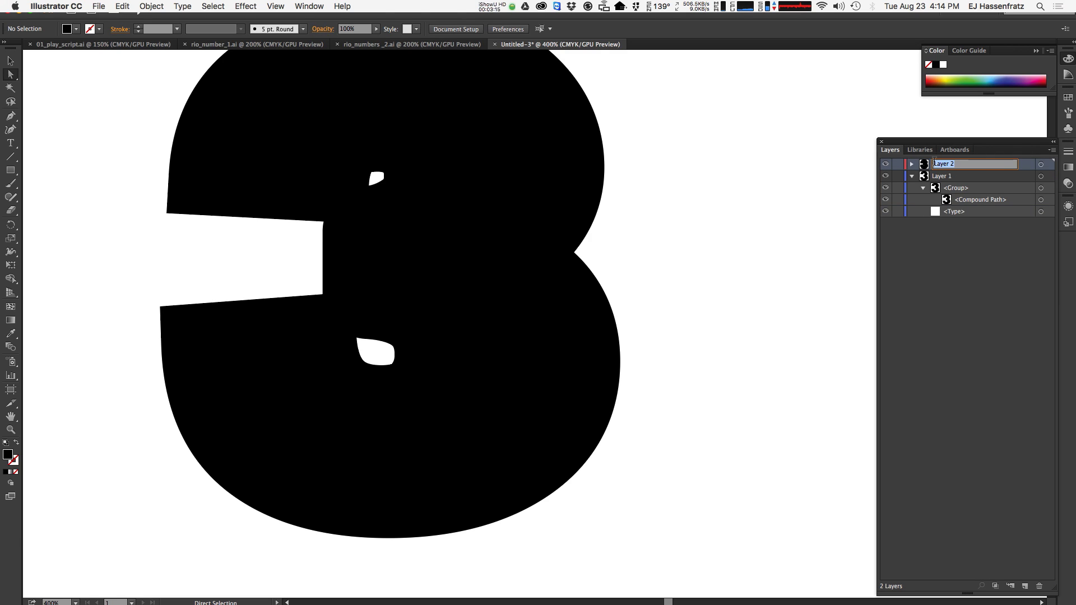
type("OUtliline")
key("Return")
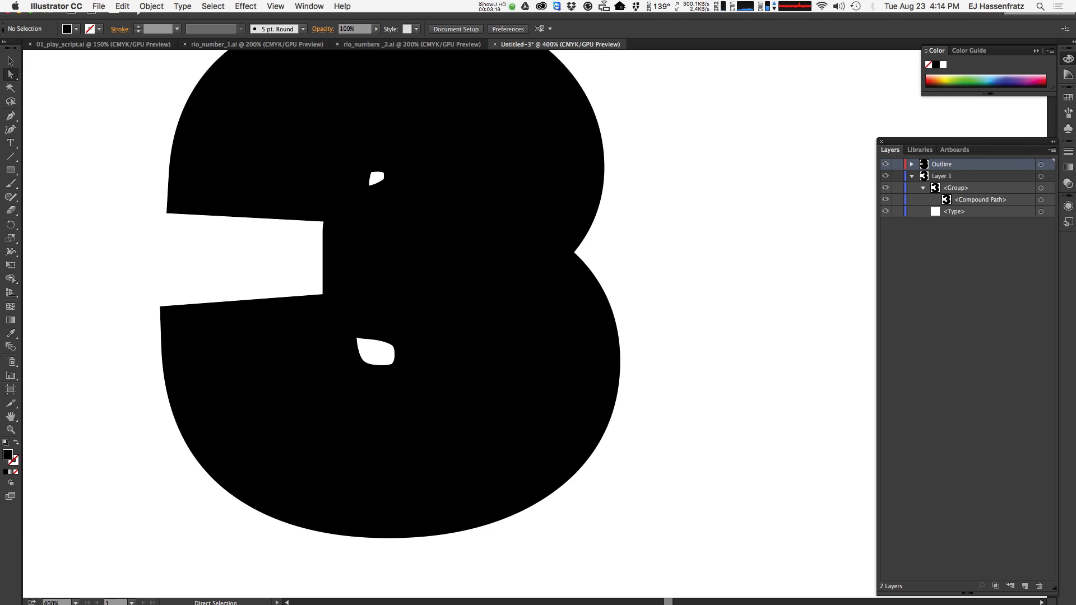
double_click(947, 176)
type("2")
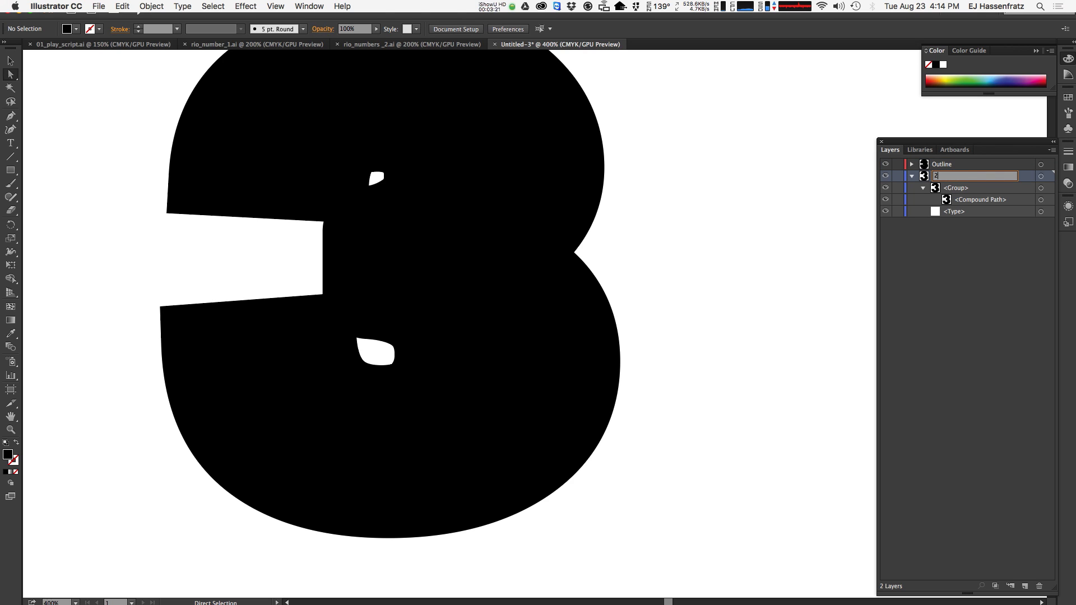
key("BackSpace")
type("3")
key("Return")
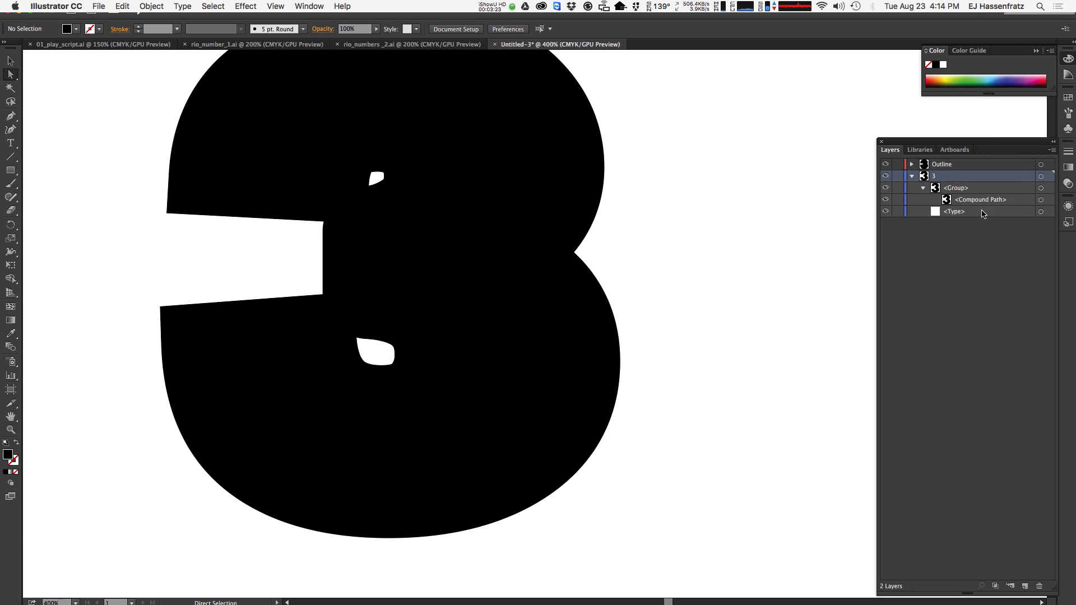
Delete the leftover type object from layer 3, hide that layer and select the artwork on the Outline layer.
left_click_drag(981, 211, 955, 469)
left_click_drag(1038, 586, 1040, 587)
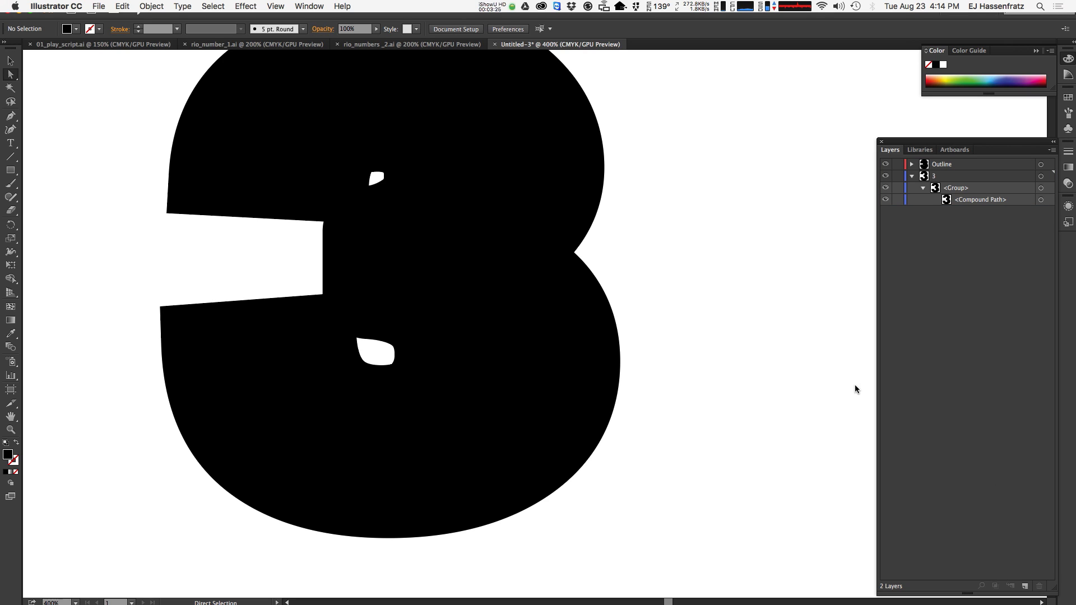
left_click(923, 189)
left_click(887, 176)
left_click(1041, 165)
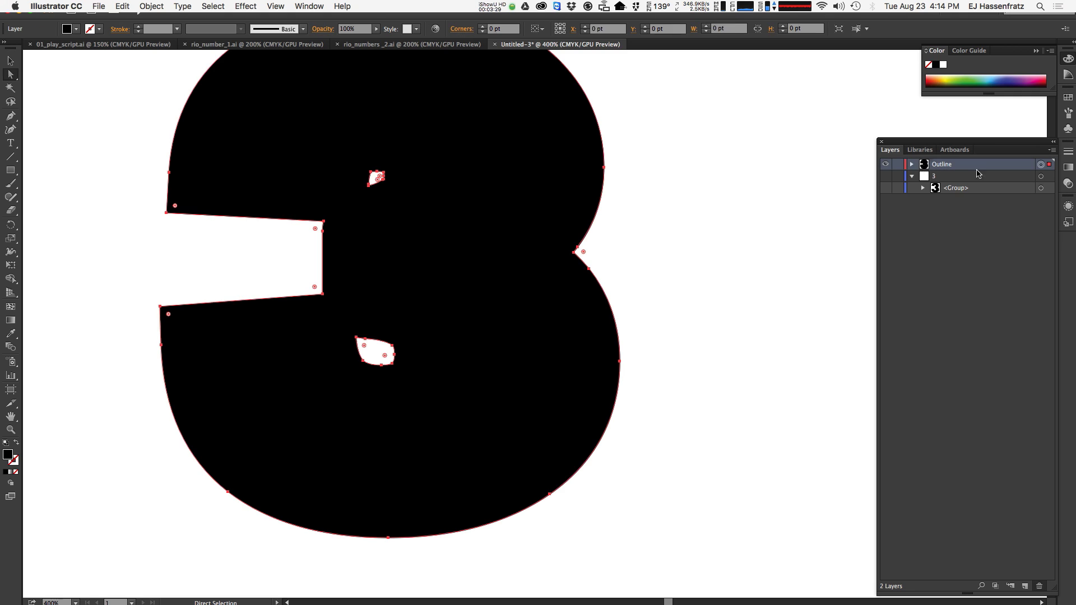
Try to delete the small upper hole inside the outline shape and undo the deletion.
left_click_drag(668, 131, 566, 146)
left_click_drag(640, 99, 362, 187)
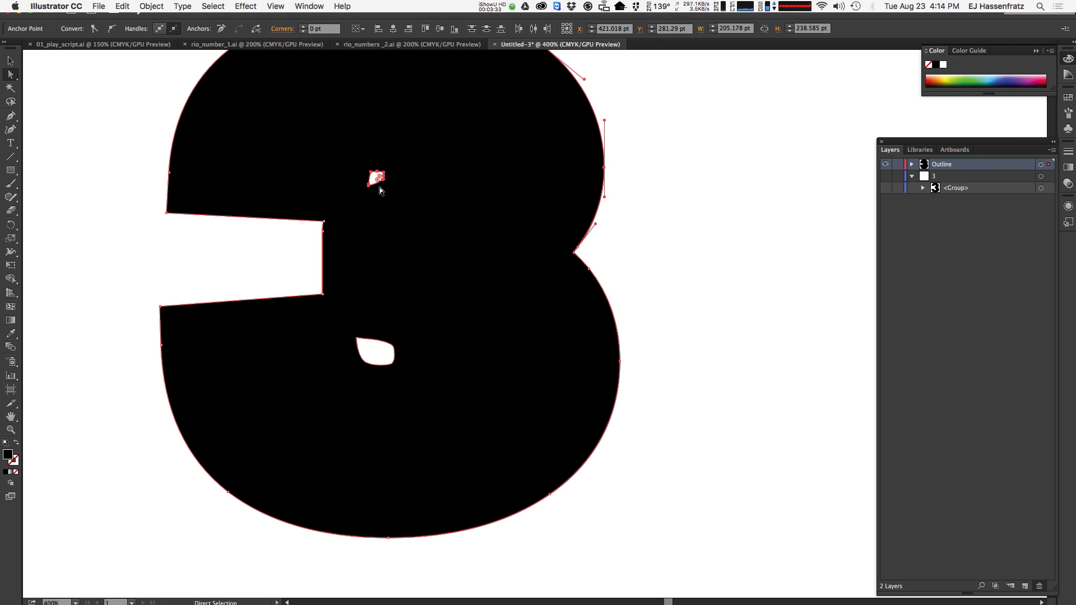
left_click_drag(644, 143, 575, 194, "super")
key("Delete")
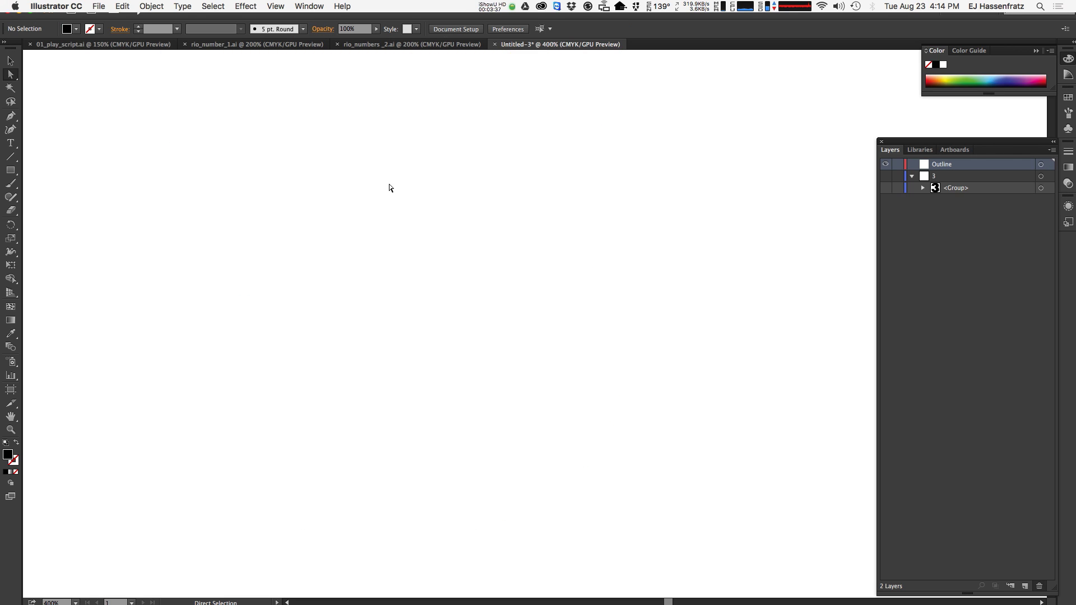
key("super+z")
Delete the two small leftover holes inside the outline shape, keeping its outer contour.
left_click(383, 185)
left_click(380, 182, "alt")
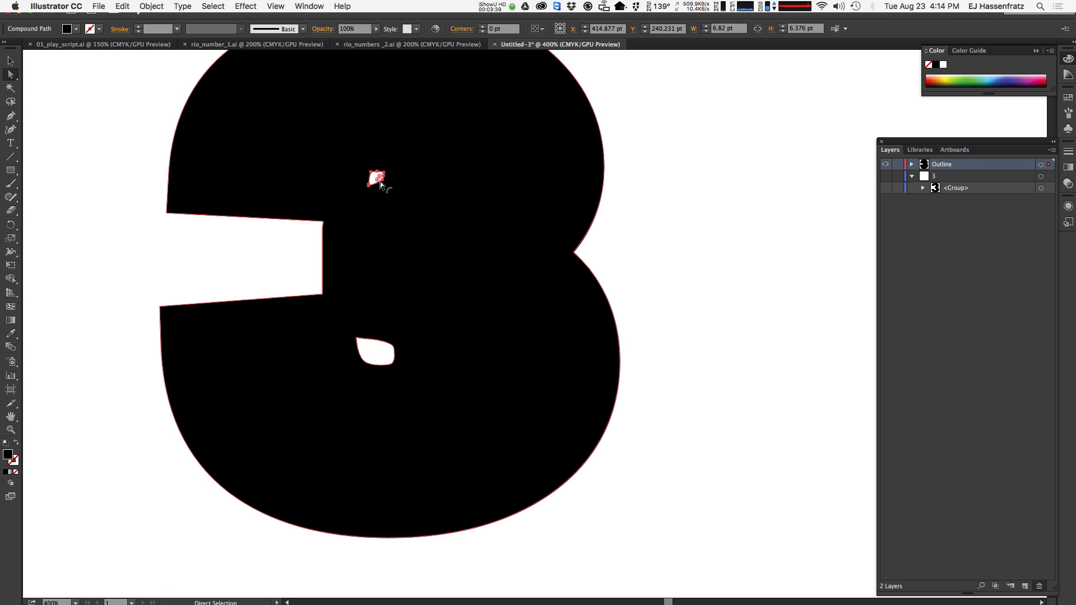
key("Delete")
left_click_drag(356, 354, 363, 345)
left_click(361, 358, "alt")
key("Delete")
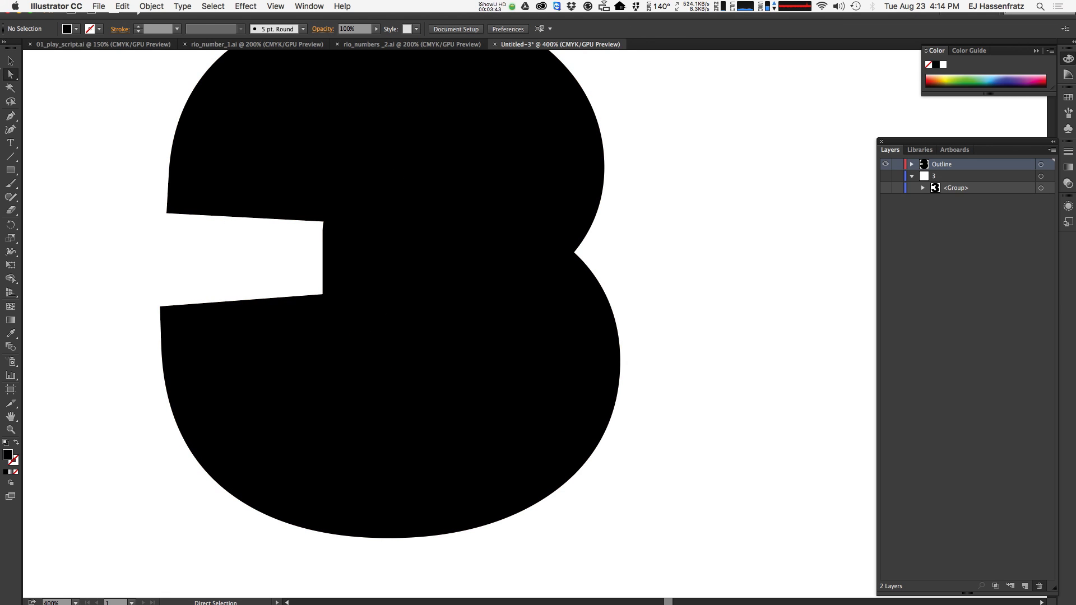
Remove the extra anchor point just below the upper inner corner of the outline's left opening.
left_click_drag(285, 253, 351, 298)
left_click(390, 267)
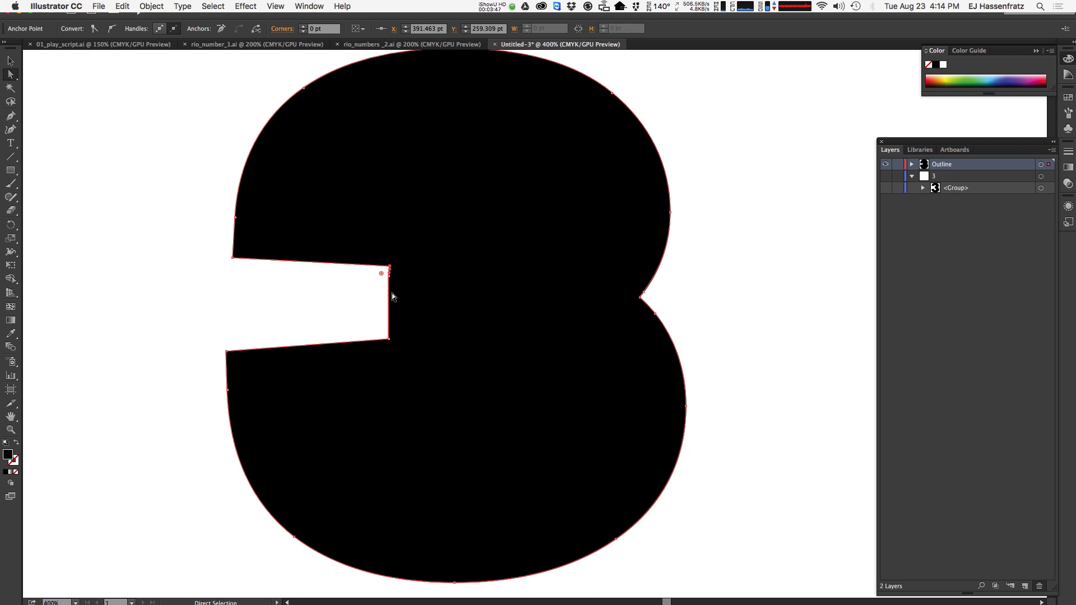
key("super+plus")
left_click(314, 250)
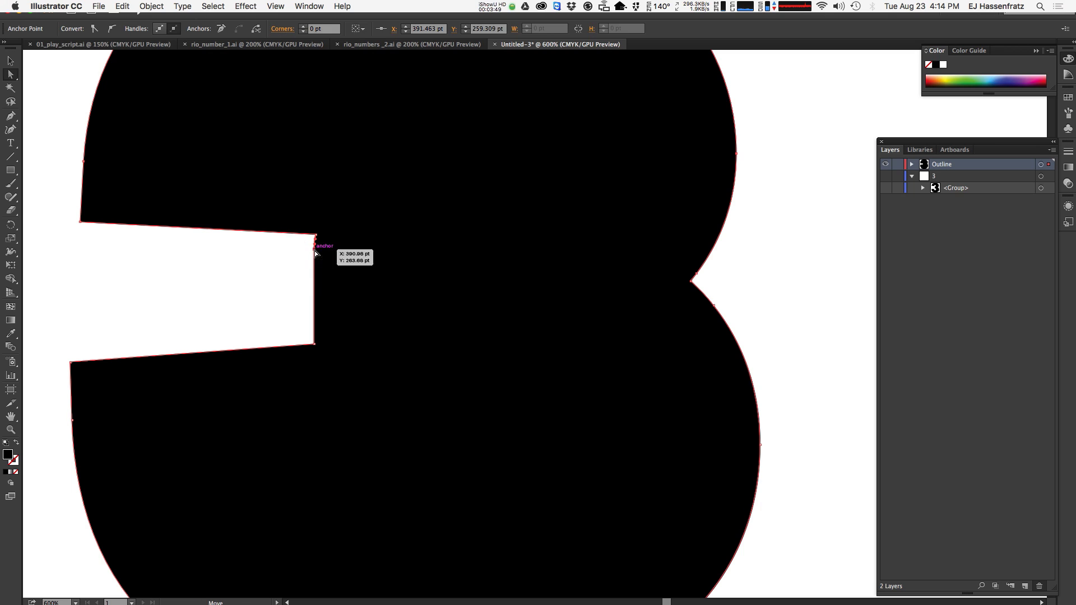
left_click(315, 279)
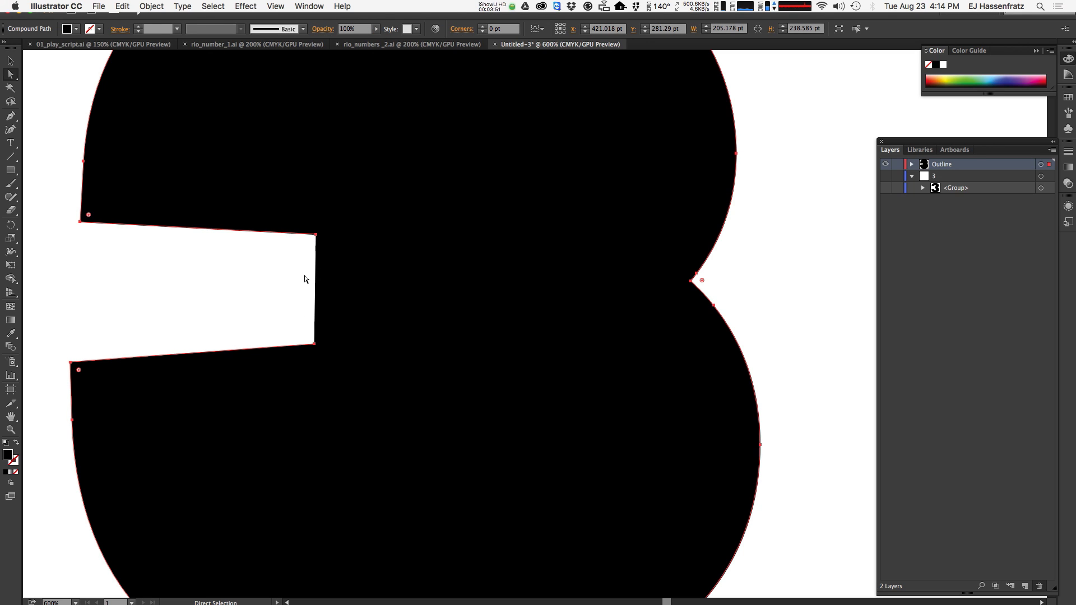
Convert the two inner anchor points of the outline's left opening to plain corner points with the Pen tool.
left_click(14, 115)
left_click_drag(13, 117, 61, 156)
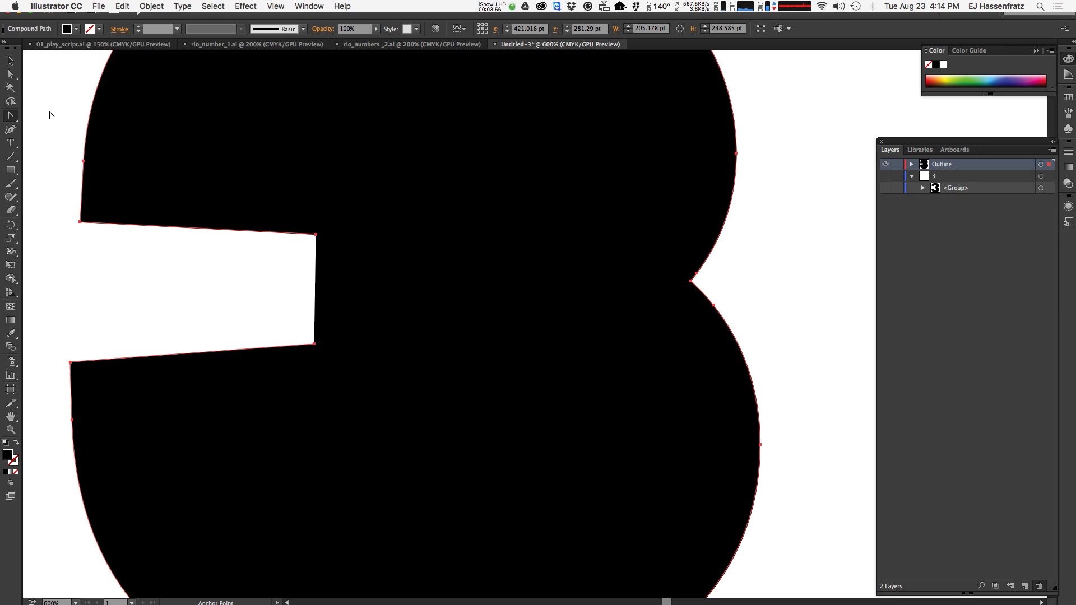
left_click(14, 117)
left_click_drag(14, 118, 39, 117)
left_click(314, 344)
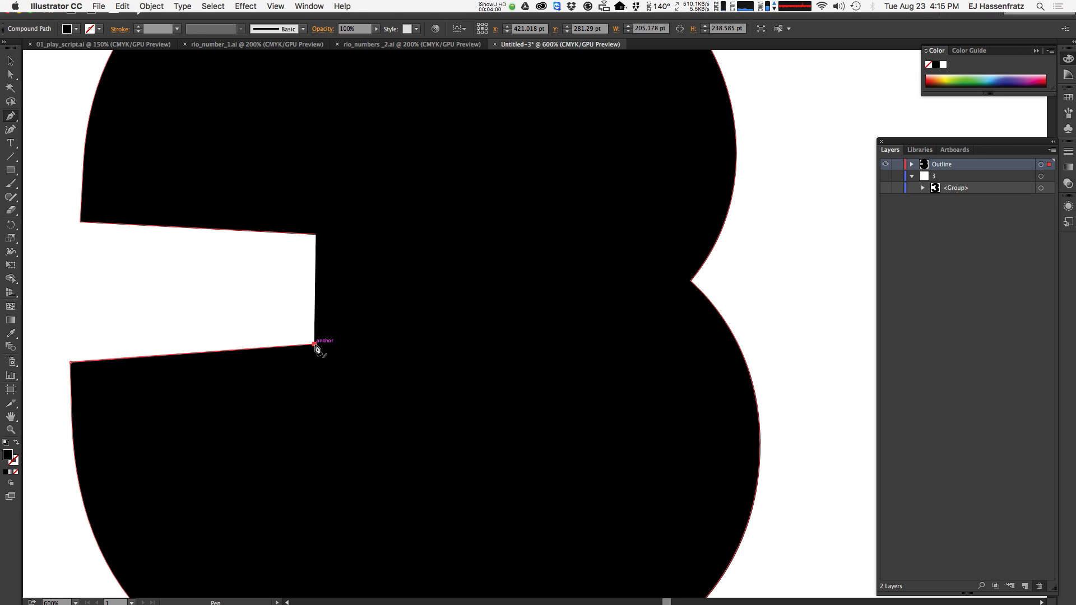
left_click(316, 235)
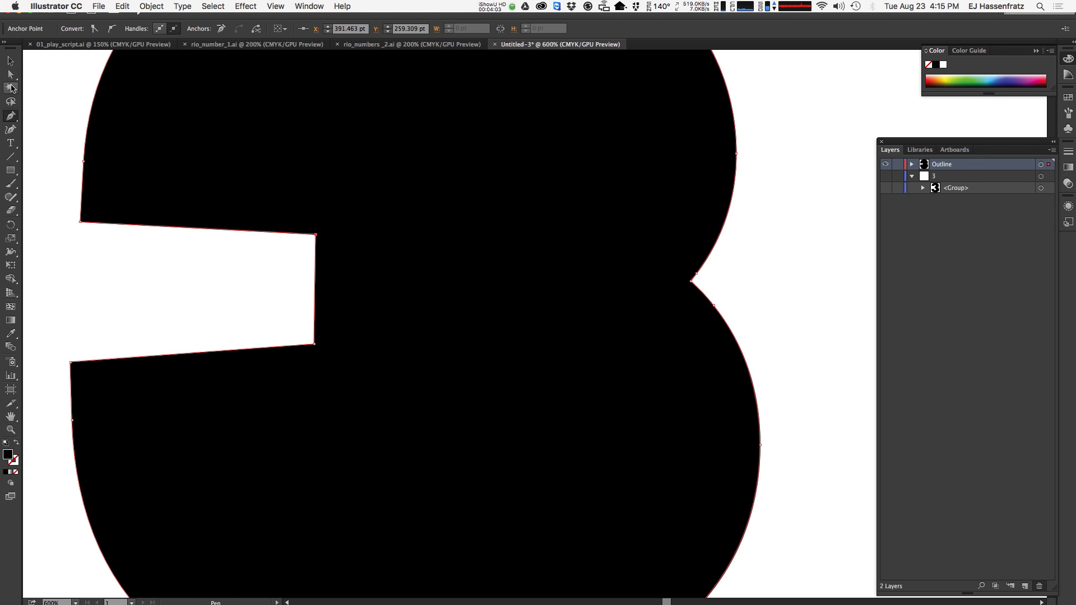
Round the two inner corners of the outline's left opening together by a small radius.
left_click(11, 75)
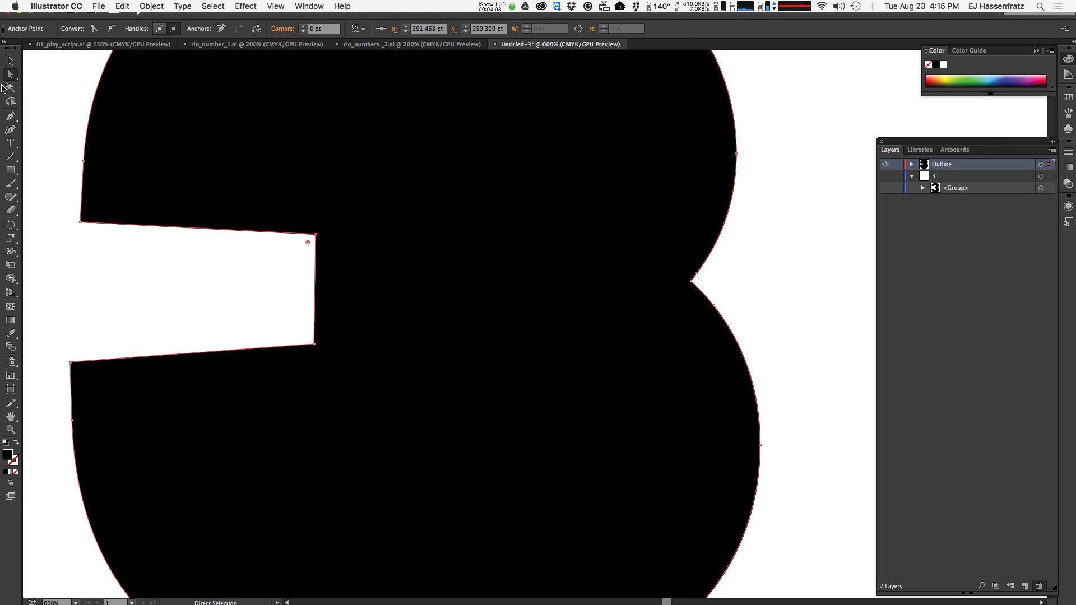
left_click(315, 345, "shift")
left_click_drag(307, 337, 308, 338)
Slightly round the outline's remaining sharp corners, at the right notch and the two left tips, and check the result.
left_click(685, 290)
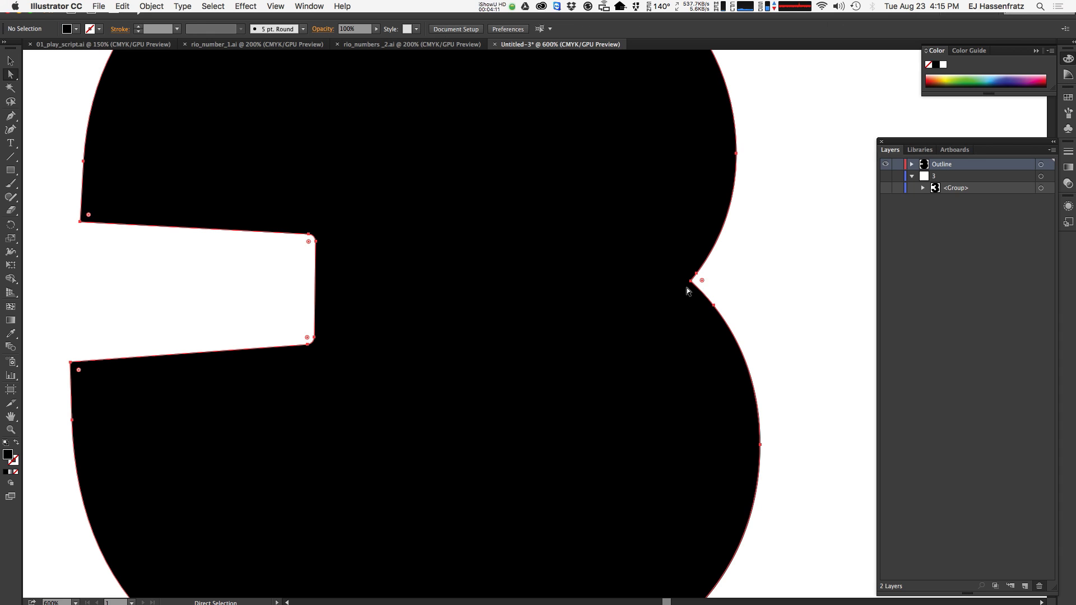
left_click_drag(702, 281, 695, 283)
left_click(730, 289)
key("super+minus")
key("super+minus")
key("super+minus")
key("super+equal")
key("super+equal")
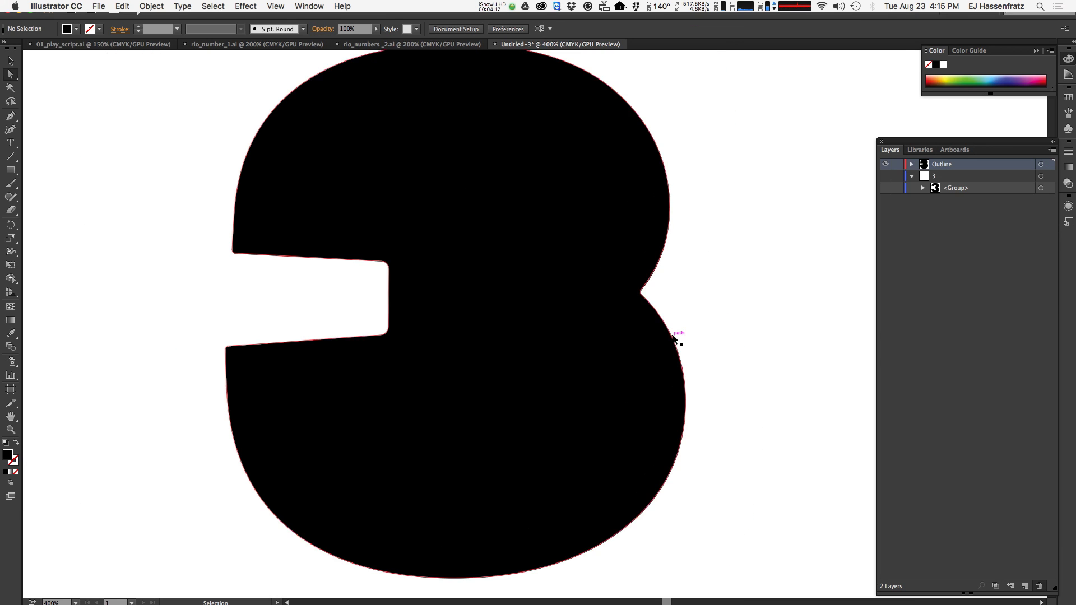
key("super+equal")
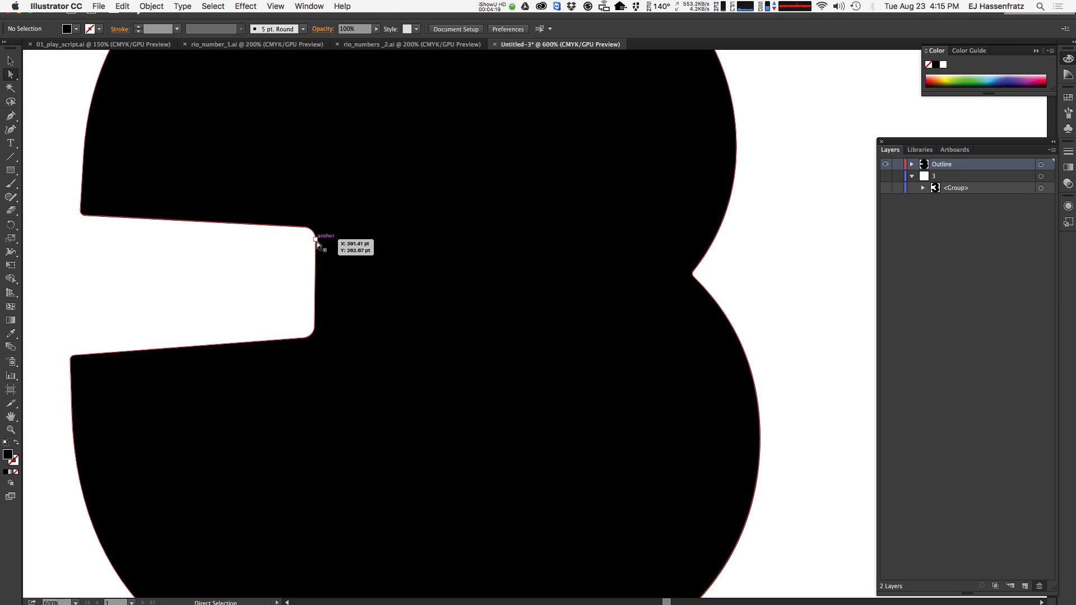
key("super+minus")
key("super+minus")
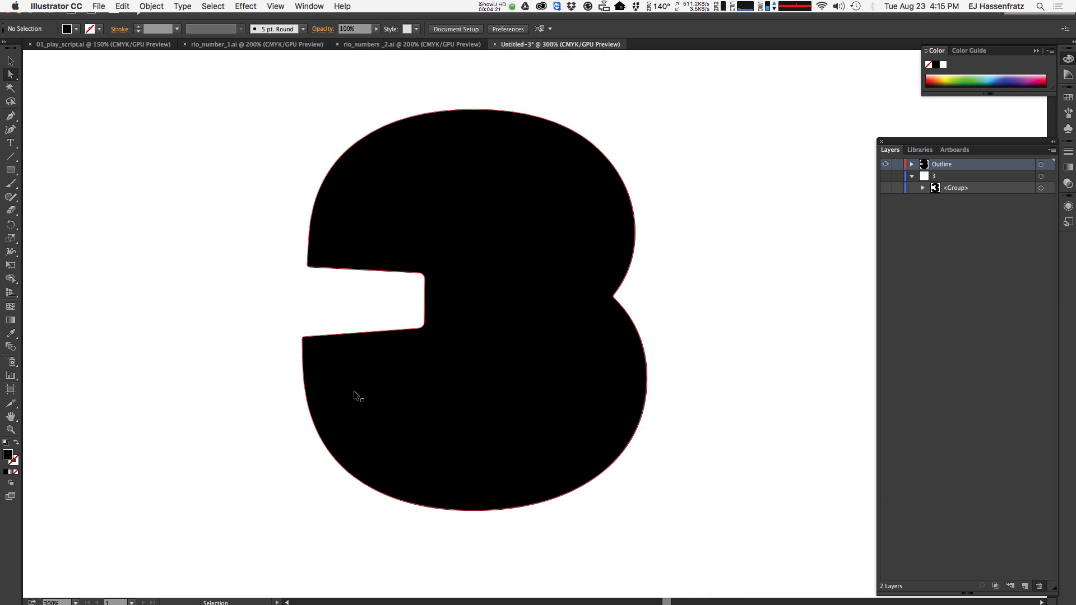
Fill the artwork on the Outline layer with a medium gray.
left_click(1041, 165)
double_click(8, 454)
left_click_drag(523, 472, 450, 481)
left_click(724, 418)
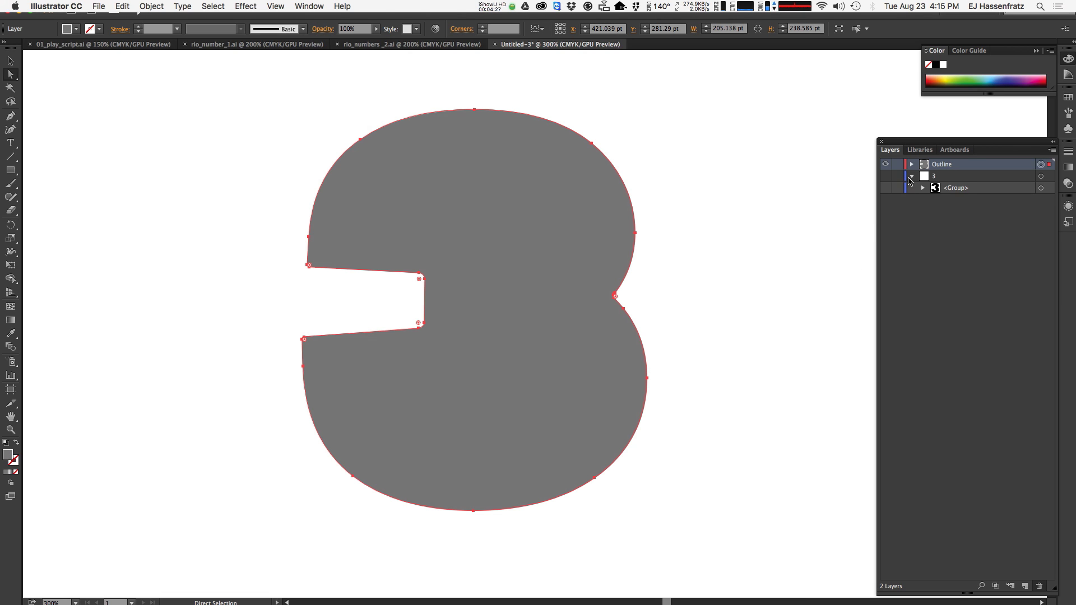
Show layer 3 again, move it above the Outline layer and collapse its contents.
left_click(883, 178)
left_click_drag(940, 178, 947, 162)
left_click(726, 268)
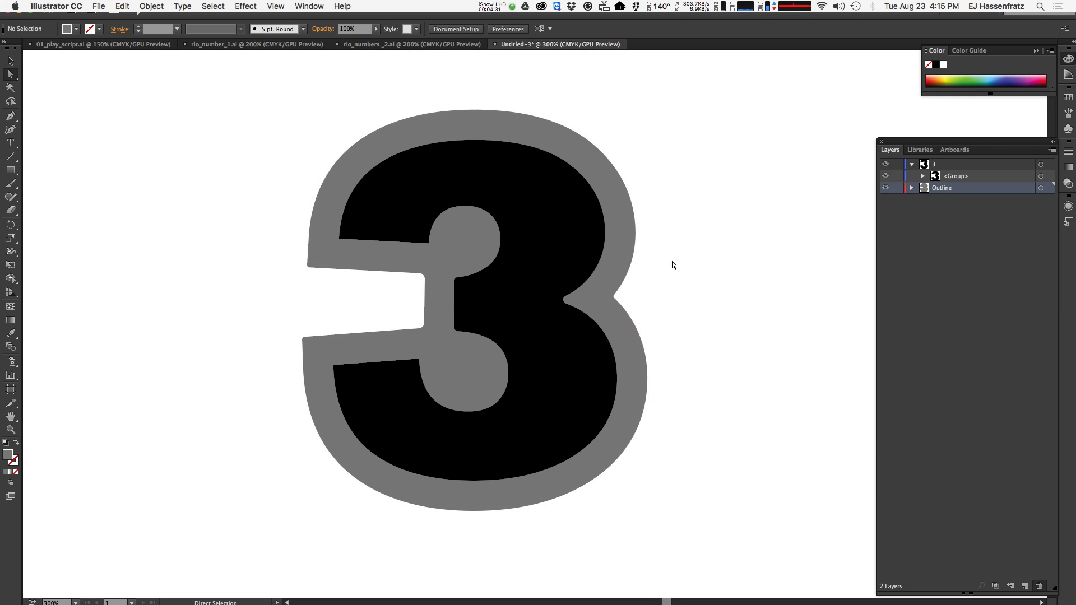
key("super+minus")
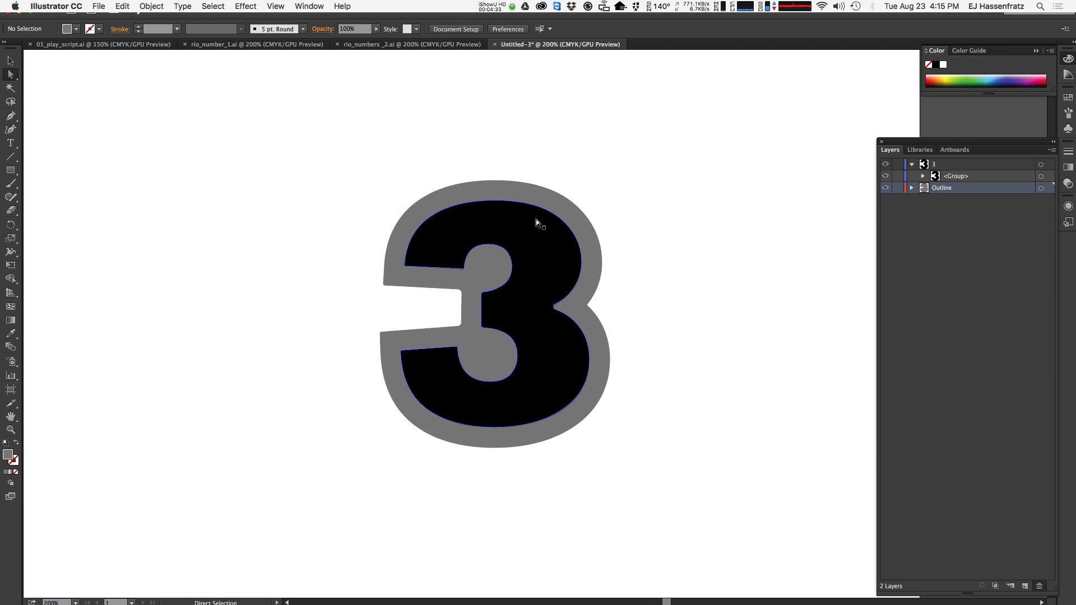
left_click(911, 165)
key("super+equal")
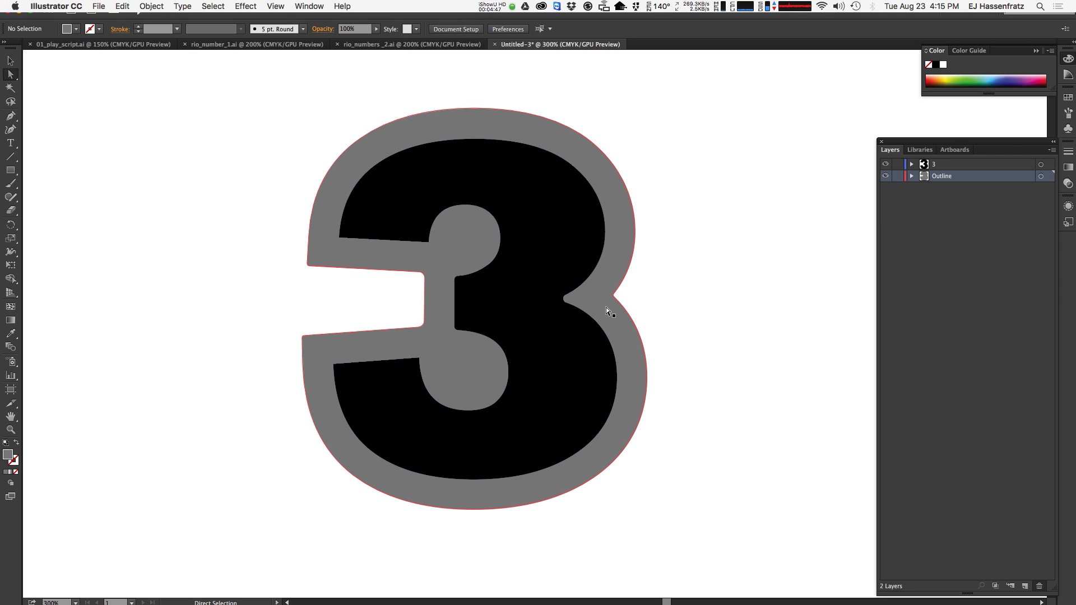
Save the document as rio_number_3.ai in the RIO_NUMBERS folder using the legacy Illustrator 8 version.
left_click(99, 7)
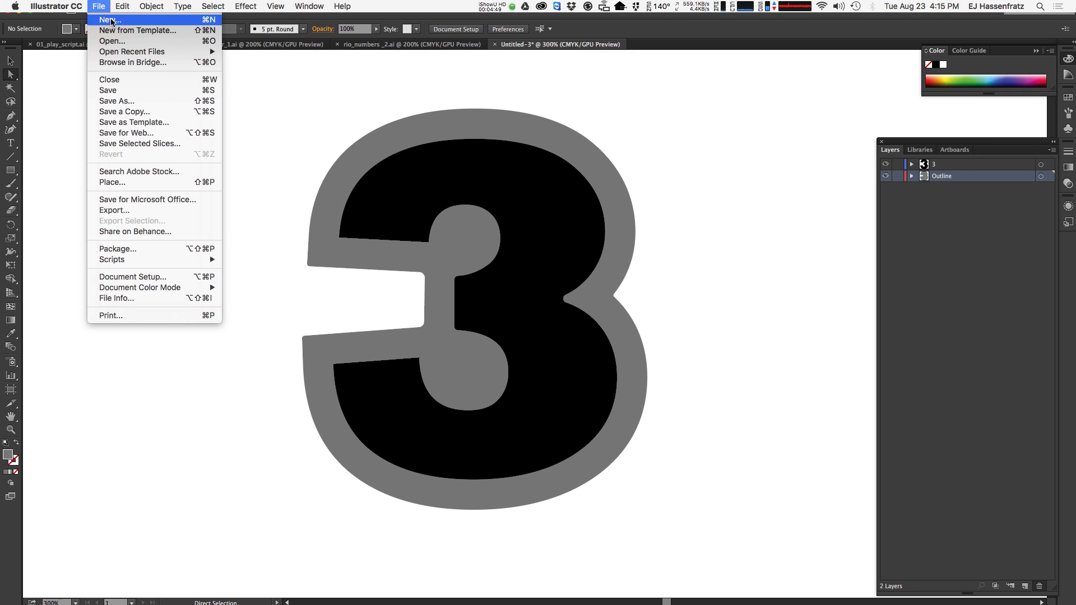
left_click(129, 101)
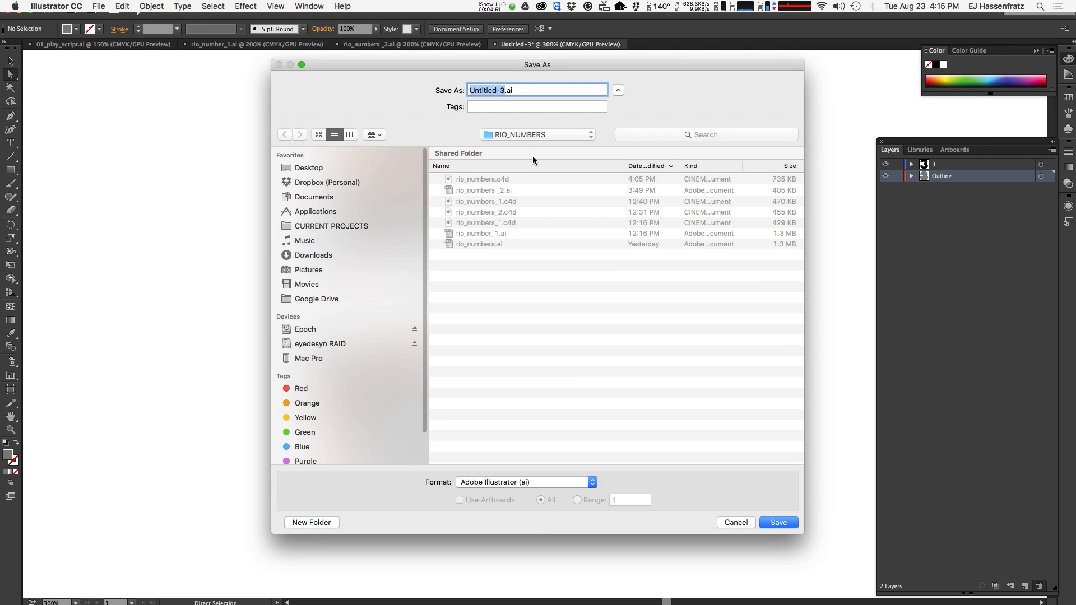
type("rio_numb")
key("Return")
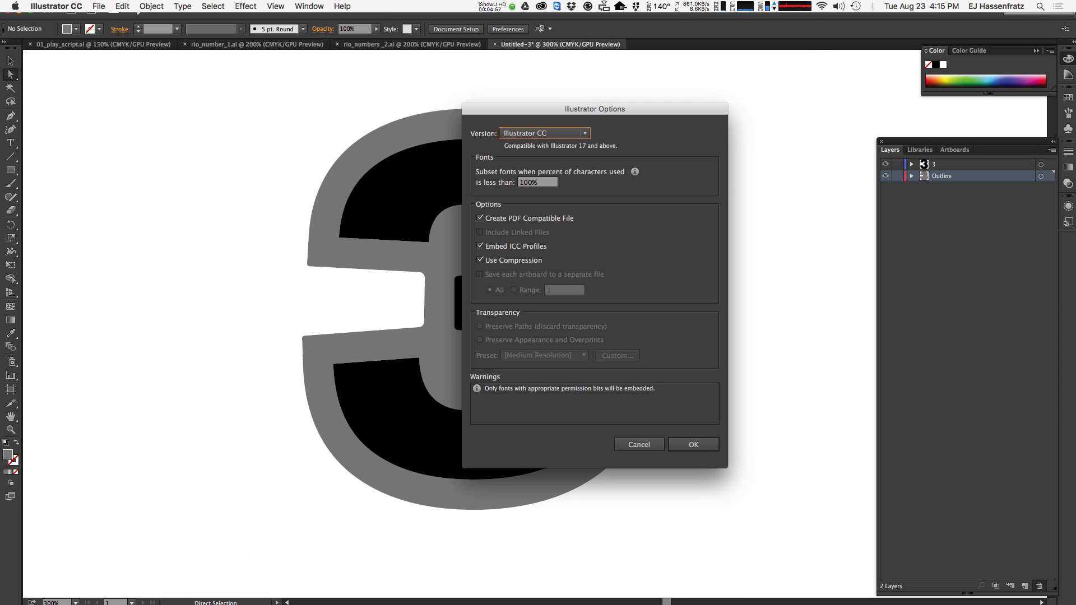
left_click(564, 135)
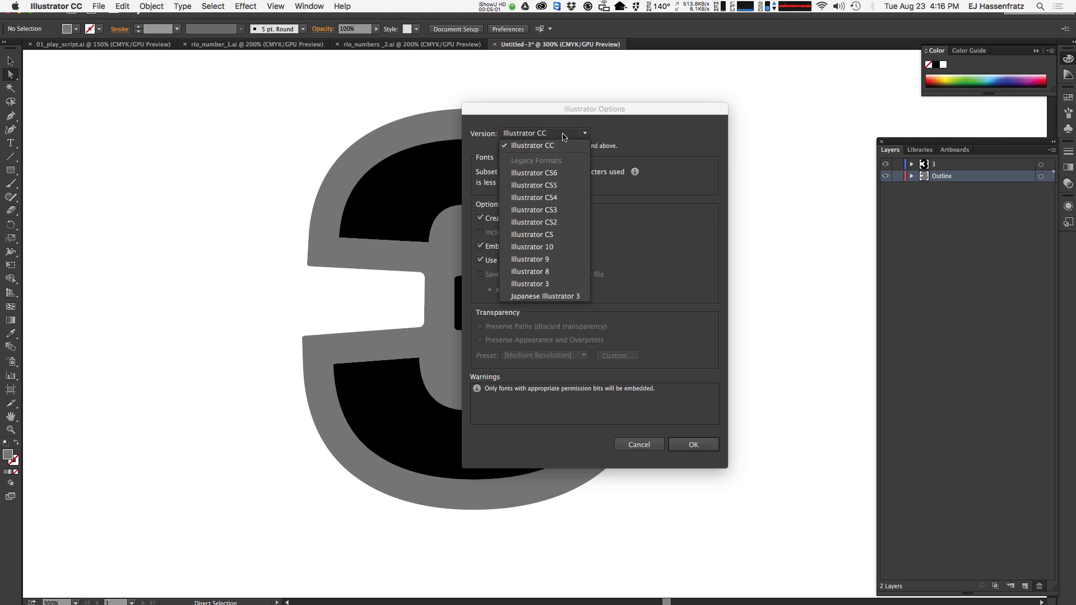
left_click(568, 274)
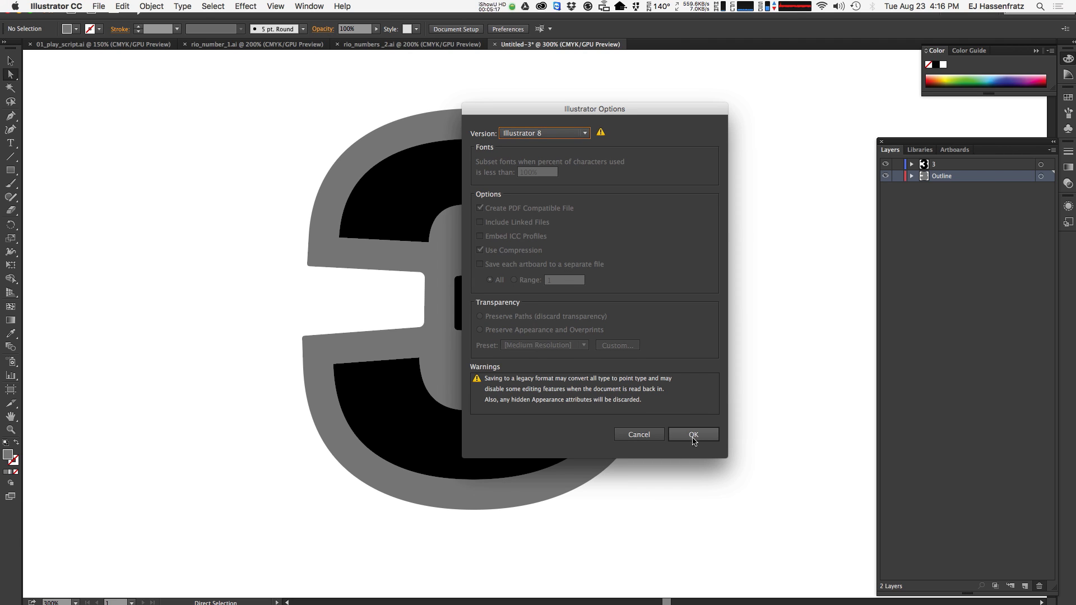
left_click(693, 436)
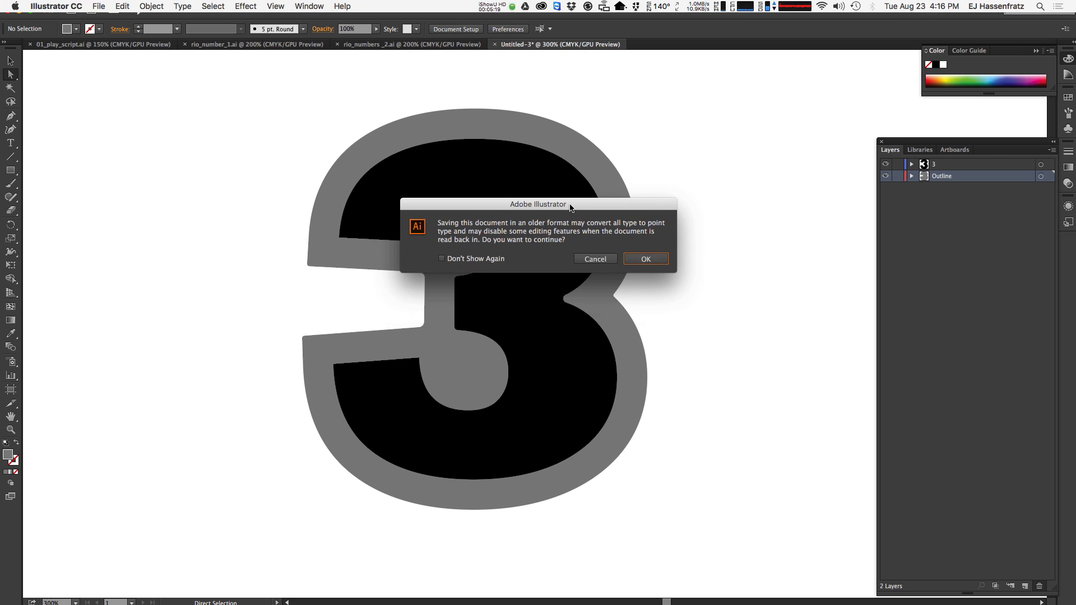
left_click(629, 262)
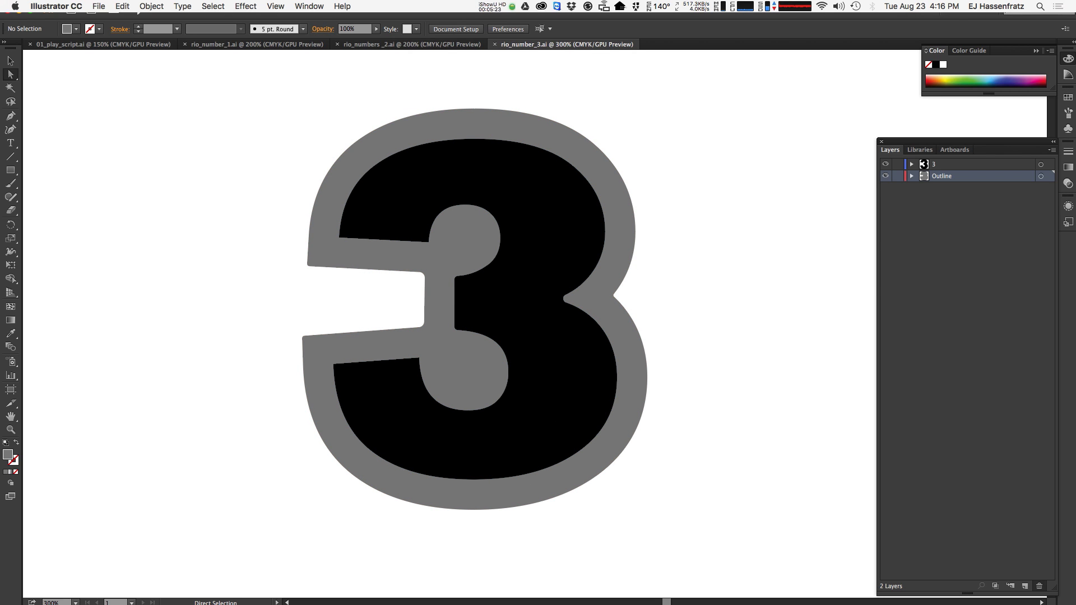
Switch to Cinema 4D and create a new empty project.
key("super+Tab")
left_click(10, 31)
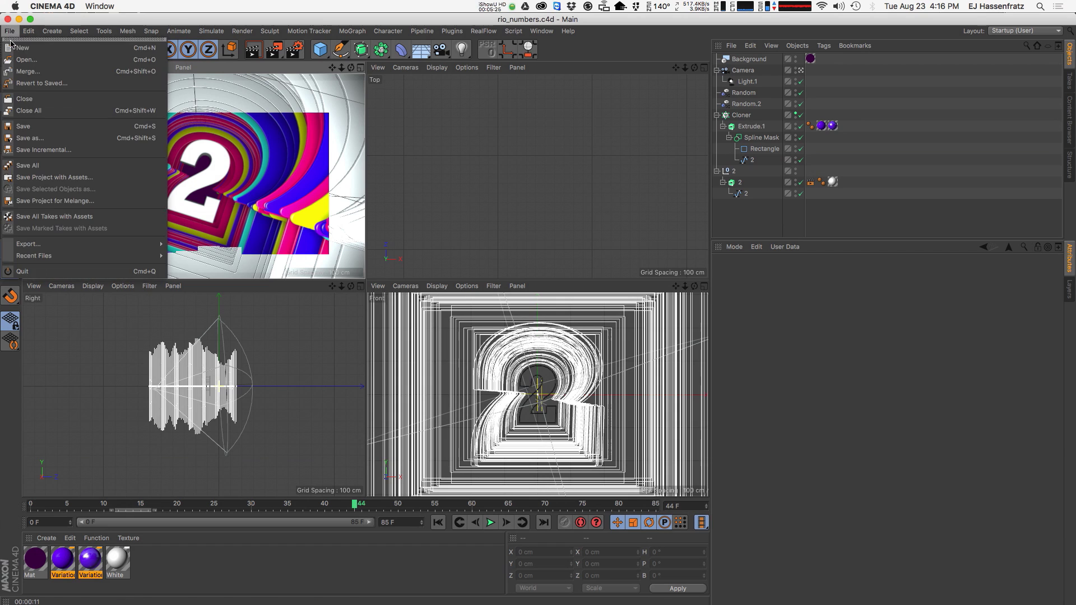
left_click(18, 48)
Merge rio_number_3.ai from the RIO_NUMBERS folder into the project with the default Illustrator import settings.
left_click(10, 31)
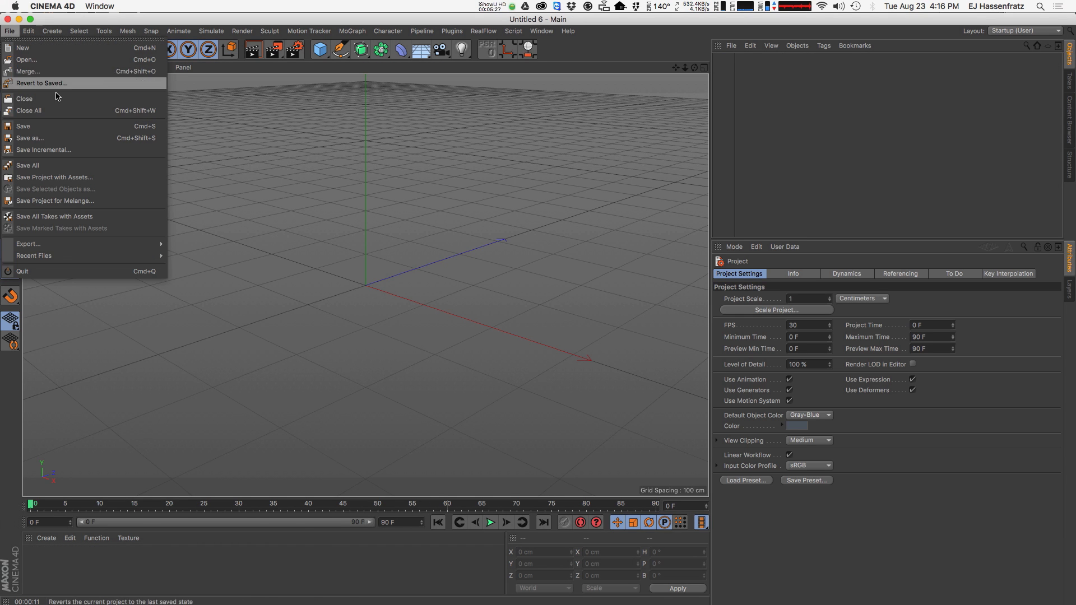
left_click(50, 72)
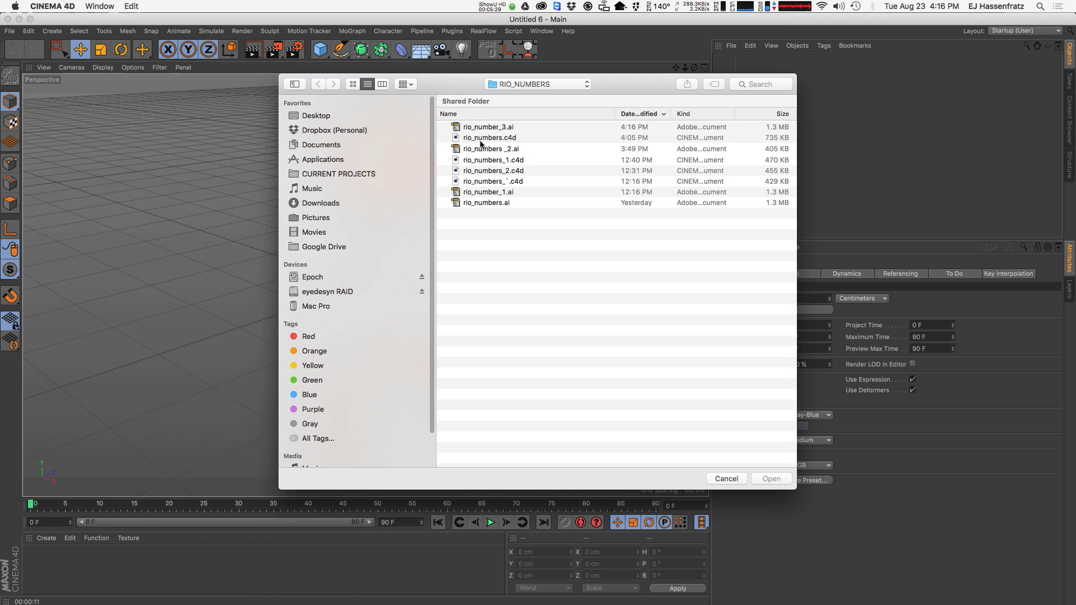
left_click(493, 128)
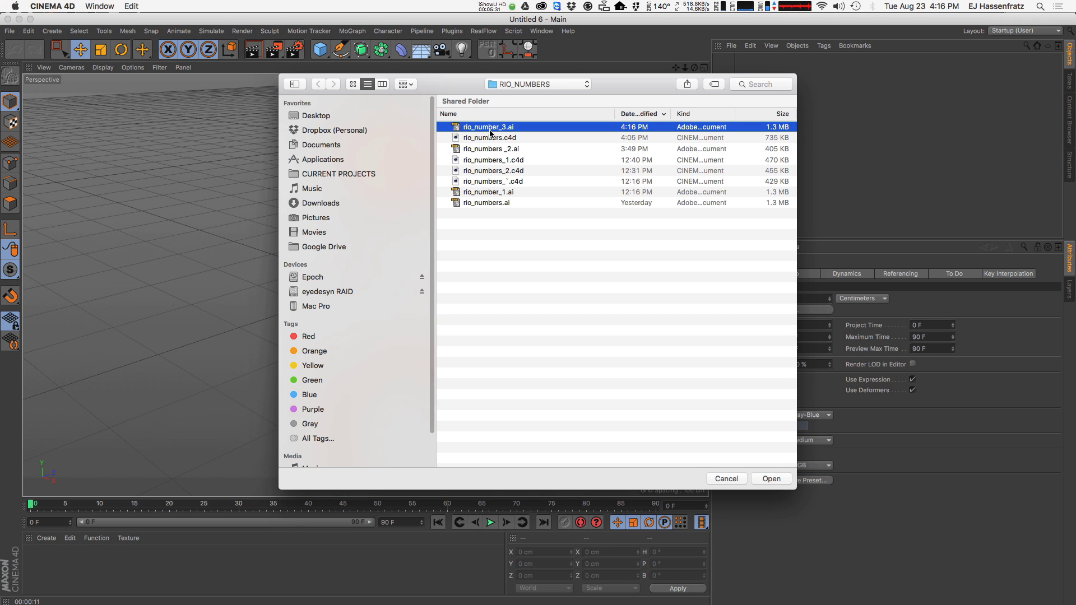
left_click(771, 480)
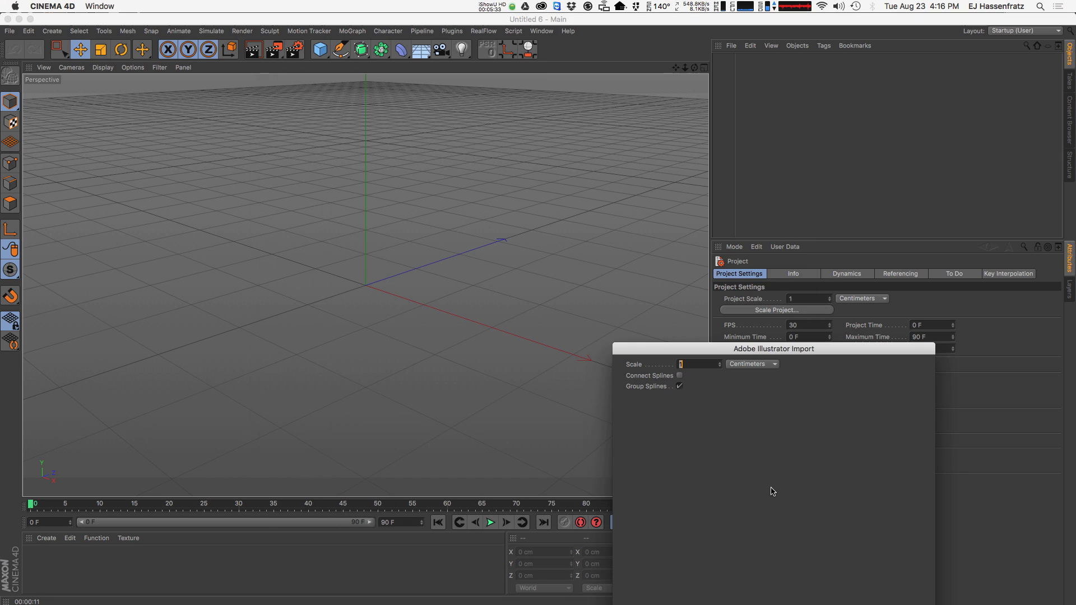
left_click_drag(739, 351, 446, 160)
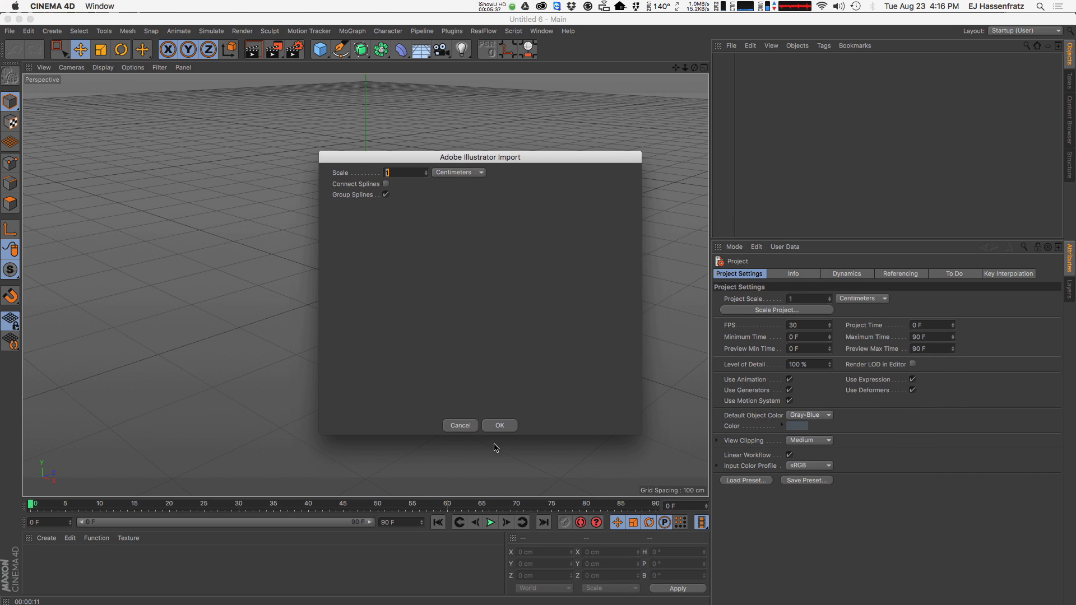
left_click(500, 425)
Center the imported rio_number_3 spline at the world origin by resetting its X and Y positions to 0 cm.
left_click(738, 60)
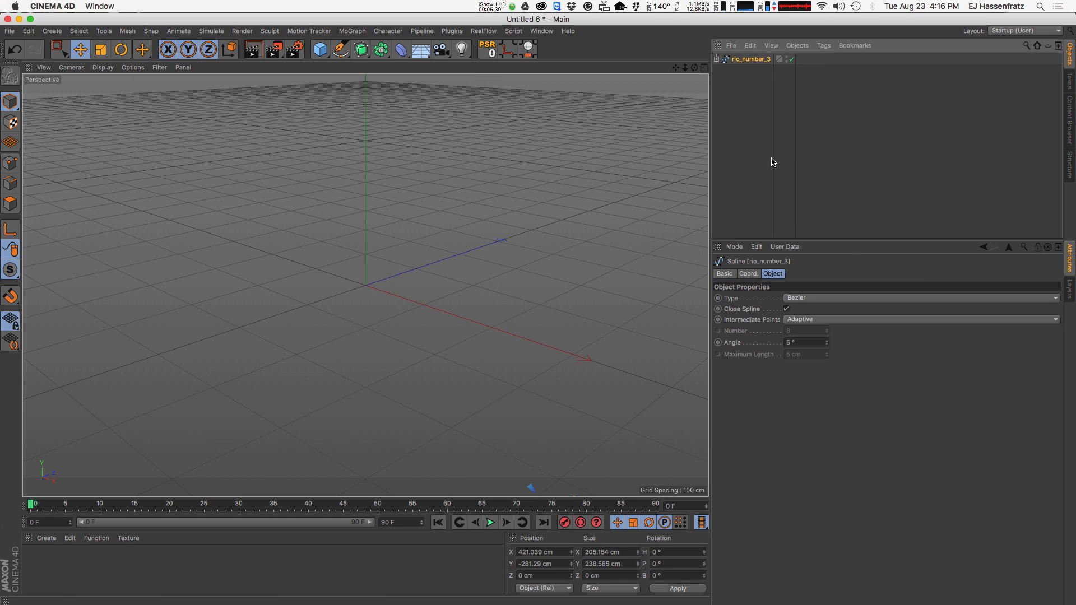
left_click(755, 274)
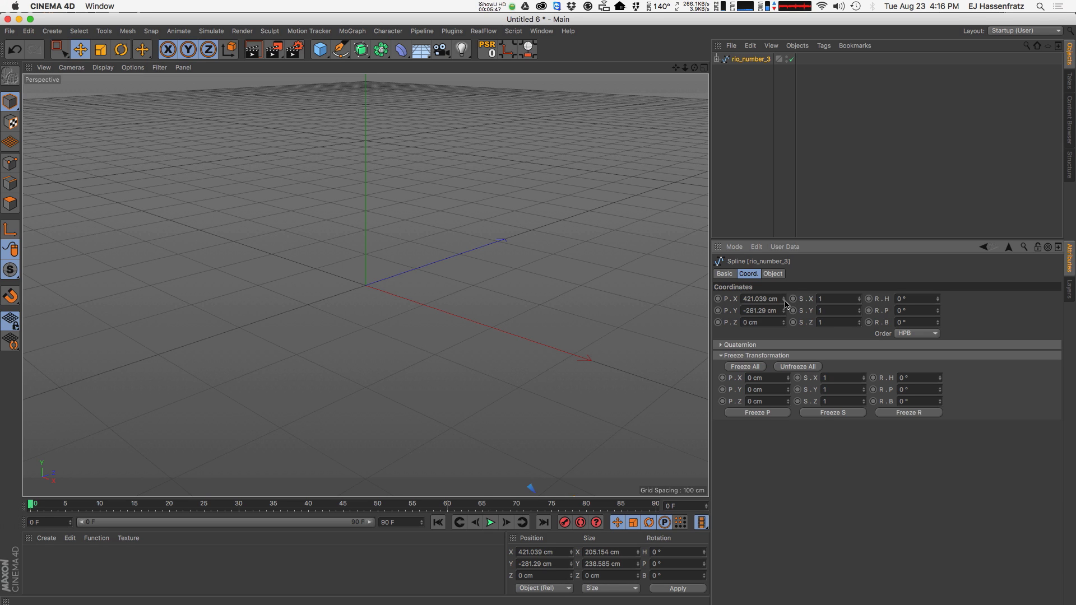
right_click(784, 300)
right_click(785, 312)
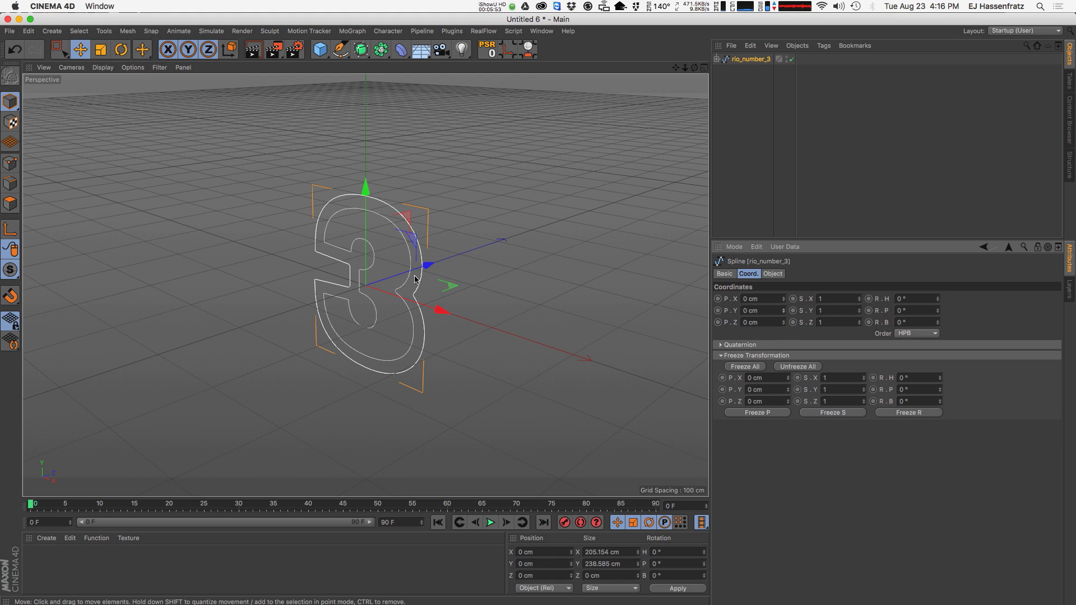
left_click_drag(360, 276, 448, 257, "alt")
left_click_drag(370, 273, 383, 257, "alt")
Separate the inner numeral spline from its parent, then name the splines 3 and 3 Outline.
left_click(717, 59)
left_click_drag(745, 71, 734, 110)
double_click(740, 72)
type("3")
key("Return")
double_click(759, 63)
type("Ou")
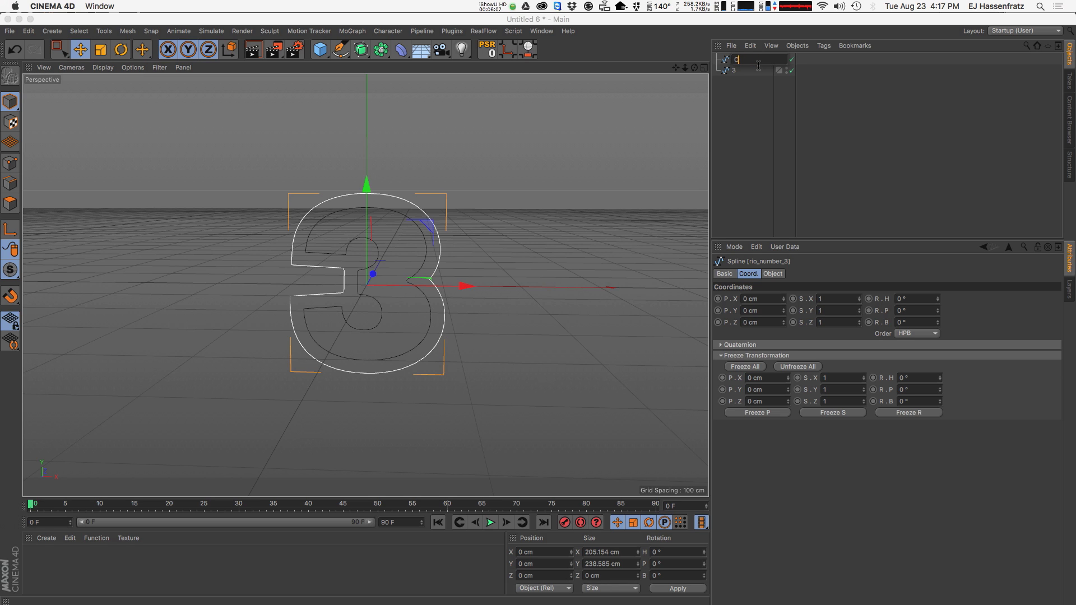
type("tline")
key("Return")
left_click(748, 143)
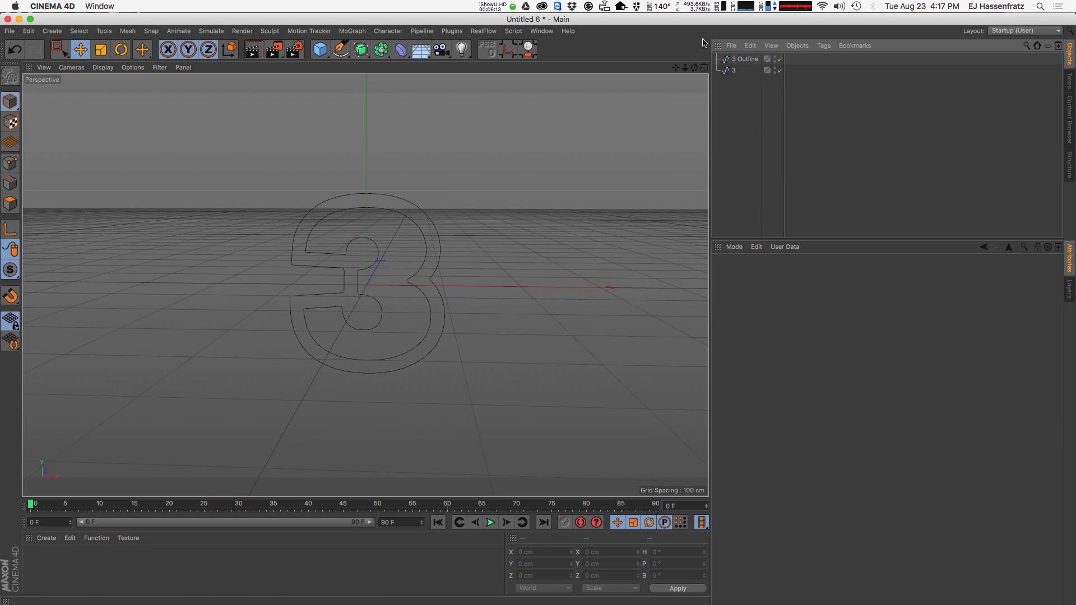
Add an Extrude generator, nest the 3 spline inside it and rename the generator 3.
left_click_drag(362, 51, 493, 67)
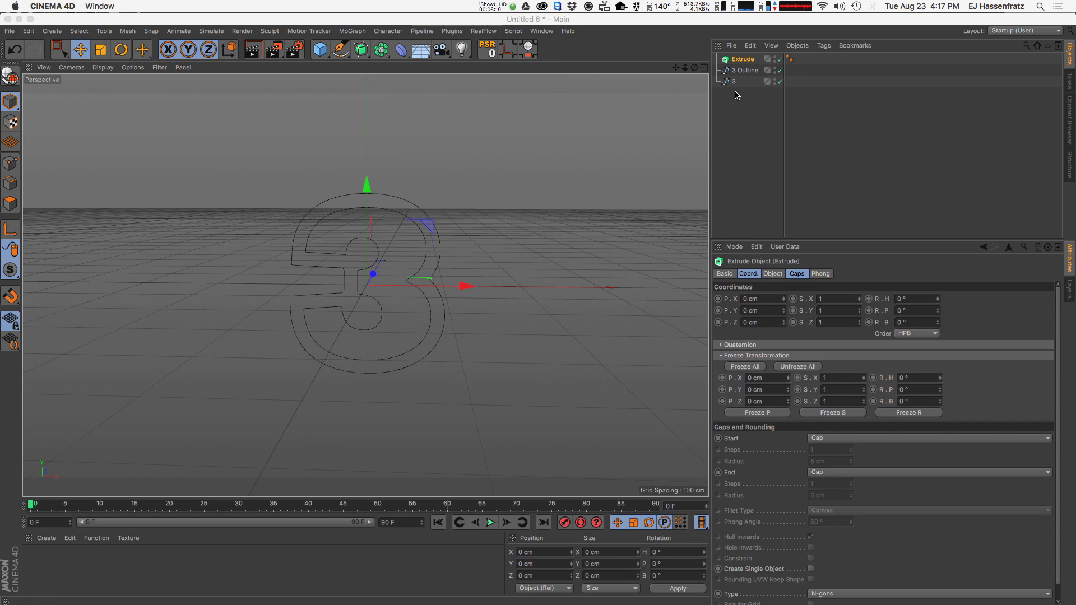
left_click(745, 72)
left_click_drag(736, 81, 744, 61)
left_click(744, 61)
double_click(744, 60)
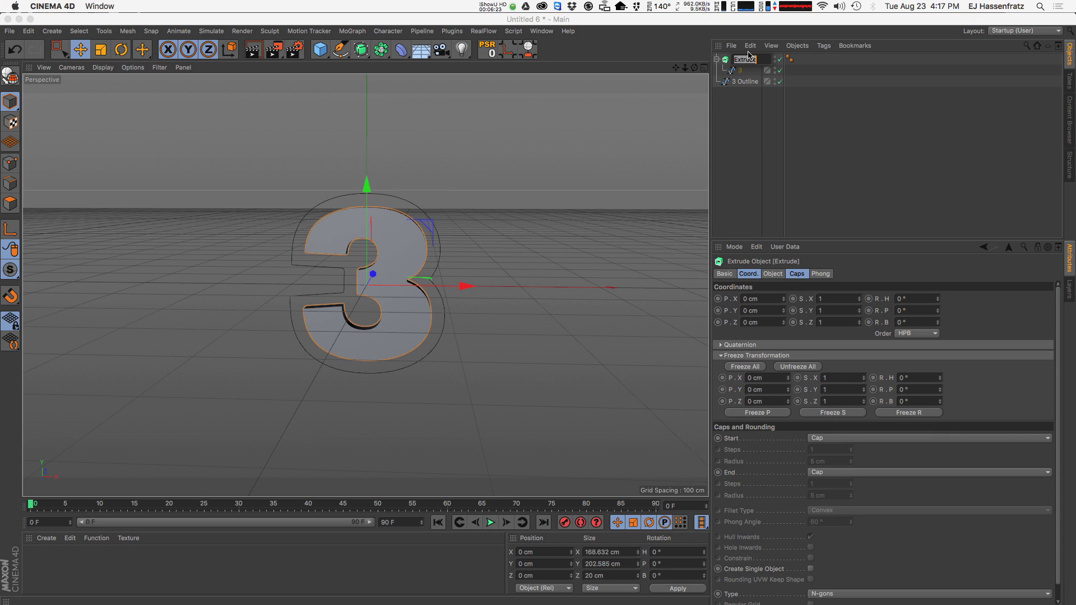
type("3")
key("Return")
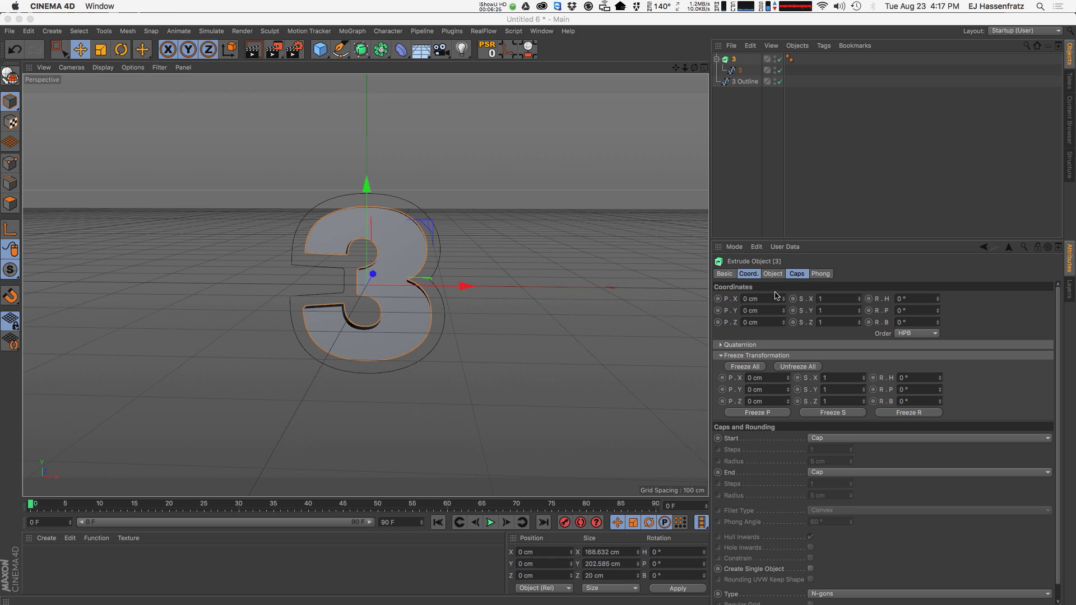
Set both the start and end caps of the extruded 3 to Fillet Cap.
left_click(795, 274)
left_click(819, 299)
left_click(831, 351)
left_click(838, 334)
left_click(836, 378)
Set the start and end fillets of the extruded 3 to 3 steps and a 1 cm radius.
mouse_move(827, 312)
left_mouse_down()
mouse_move(785, 312)
mouse_move(811, 321)
left_mouse_up()
type("3")
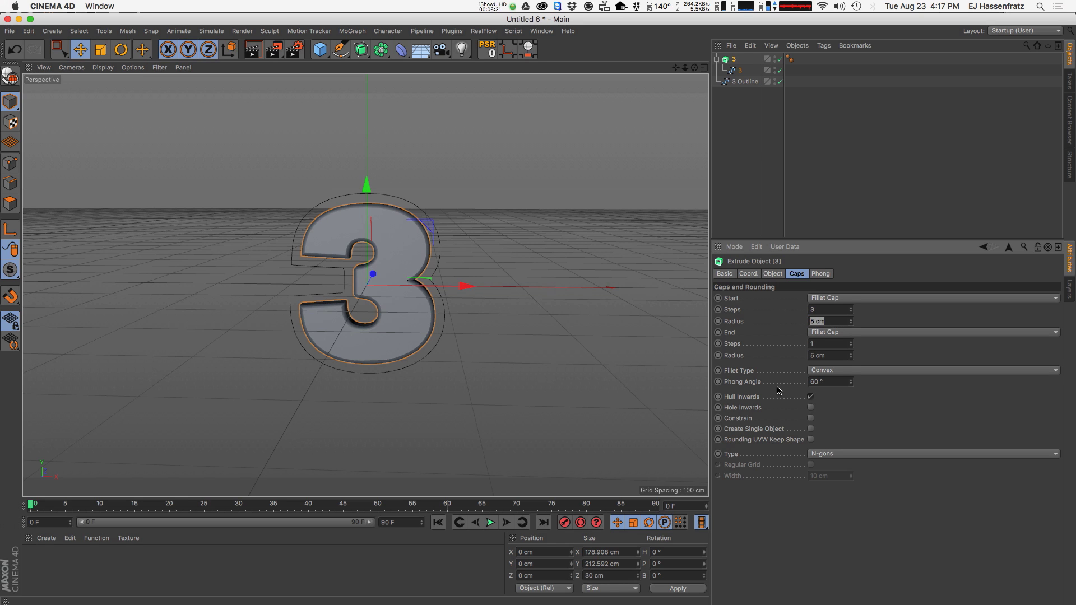
type("1")
key("Return")
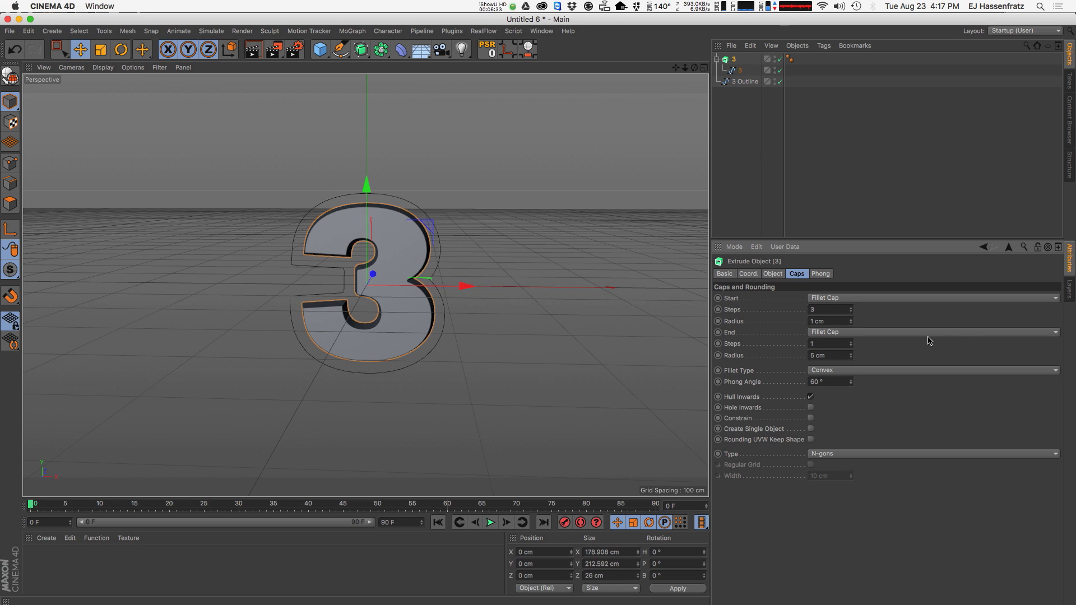
type("3")
mouse_move(823, 342)
left_mouse_down()
mouse_move(800, 351)
mouse_move(807, 357)
left_mouse_up()
type("1")
key("Return")
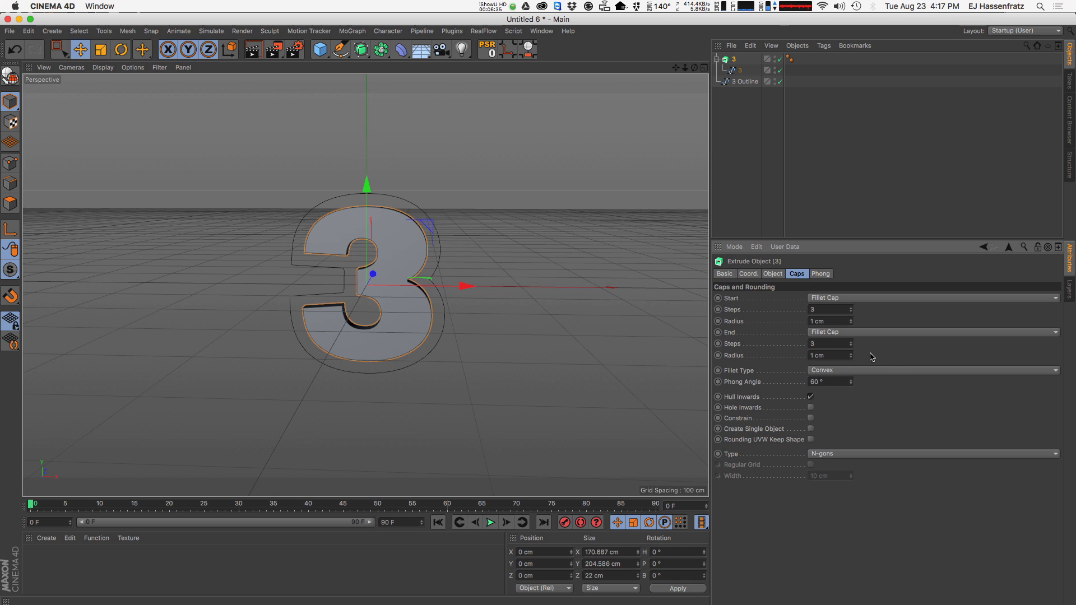
left_click_drag(396, 298, 412, 294, "alt")
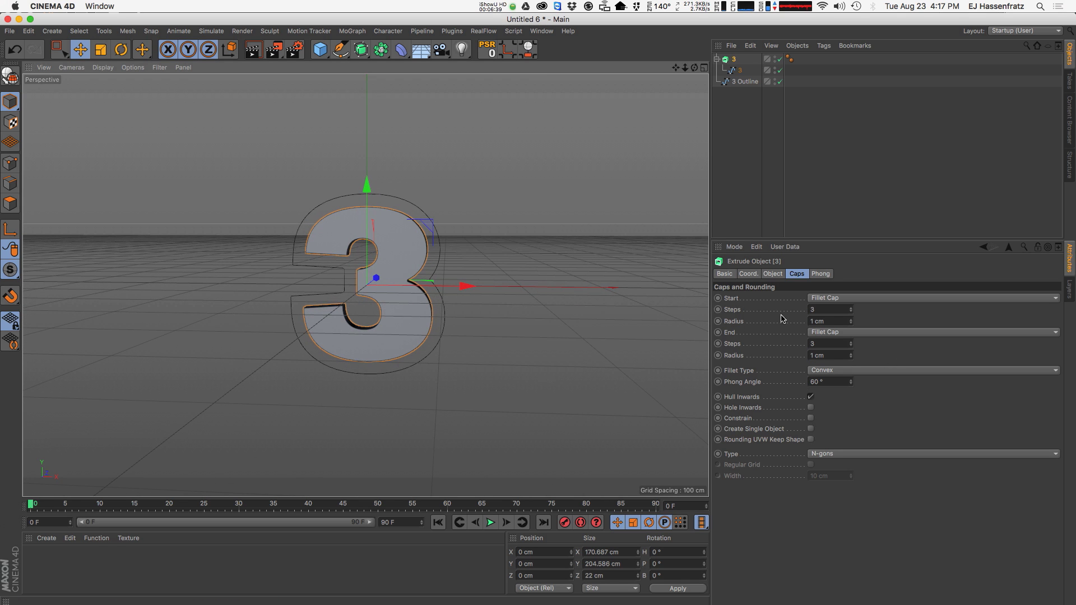
Set the extrusion depth of the 3 to 50 cm along Z.
left_click(773, 274)
left_click_drag(913, 299, 914, 282)
type("5")
left_click_drag(459, 377, 430, 274, "alt")
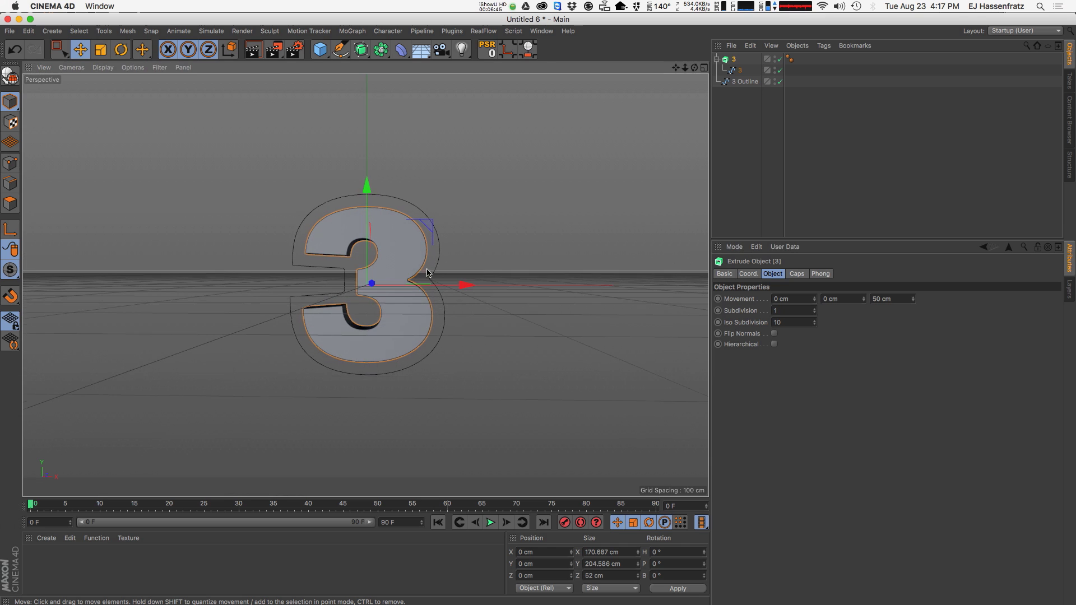
Add a second Extrude generator and place it directly above the 3 Outline spline in the object list.
left_click(737, 83)
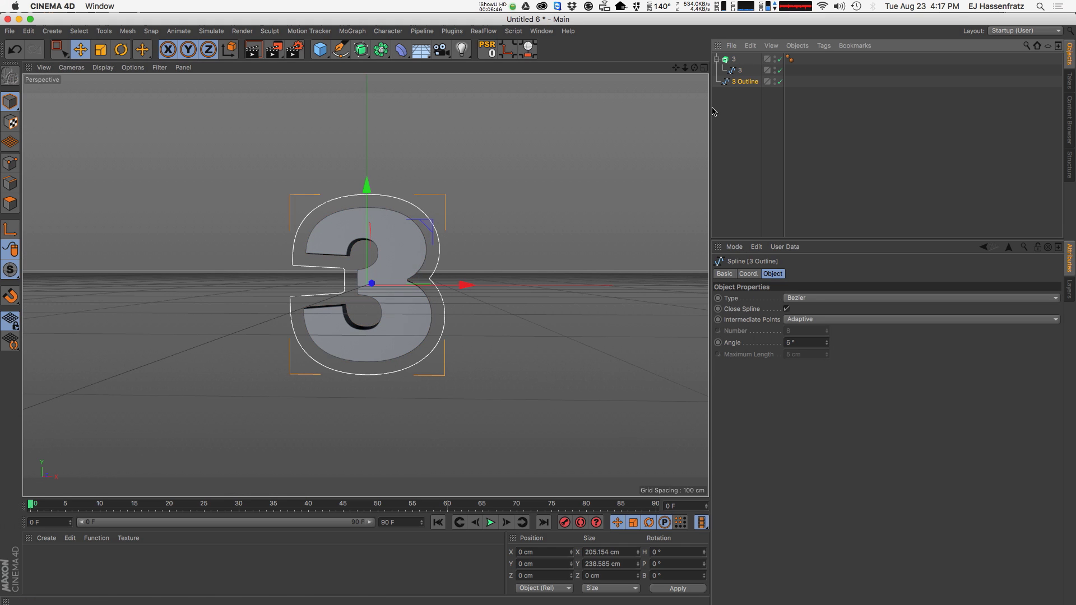
left_click(363, 50)
left_click_drag(751, 60, 754, 104)
left_click(747, 84)
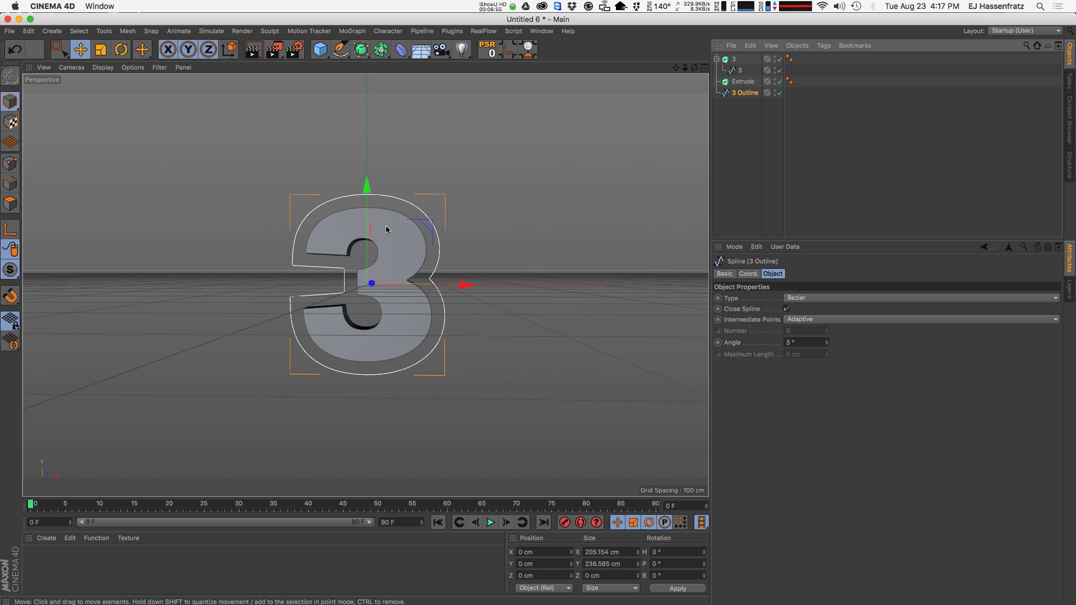
left_click_drag(340, 265, 344, 264, "alt")
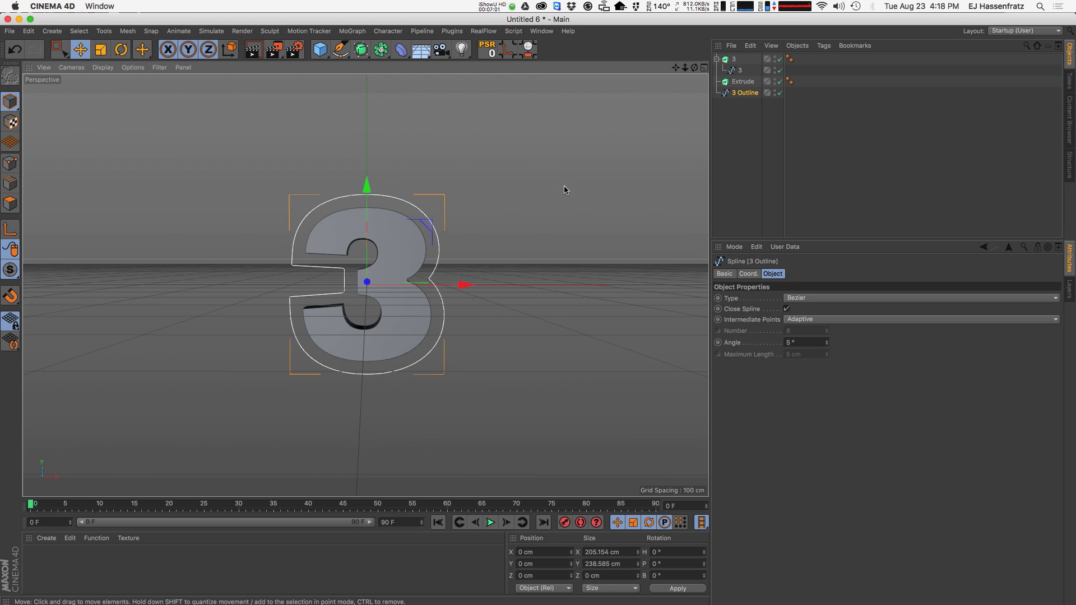
Create a Rectangle spline and place it between the empty Extrude and the 3 Outline spline in the hierarchy.
left_click(344, 55)
left_click(470, 145)
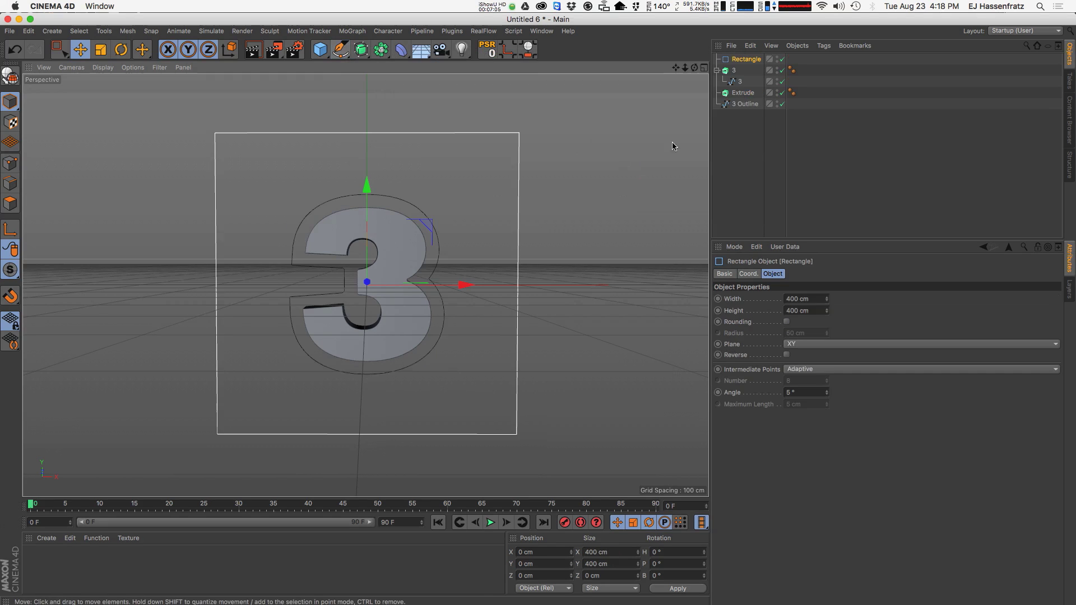
mouse_move(749, 83)
left_mouse_down()
mouse_move(738, 117)
mouse_move(741, 99)
left_mouse_up()
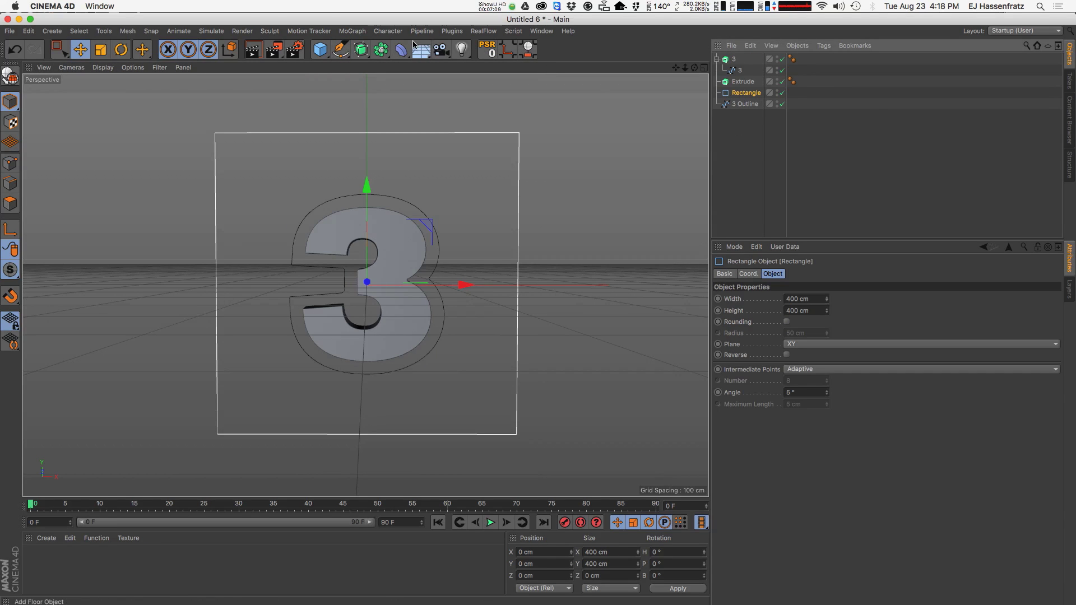
Add a Spline Mask and nest the Rectangle and 3 Outline splines inside it, with the Rectangle first.
left_click(346, 57)
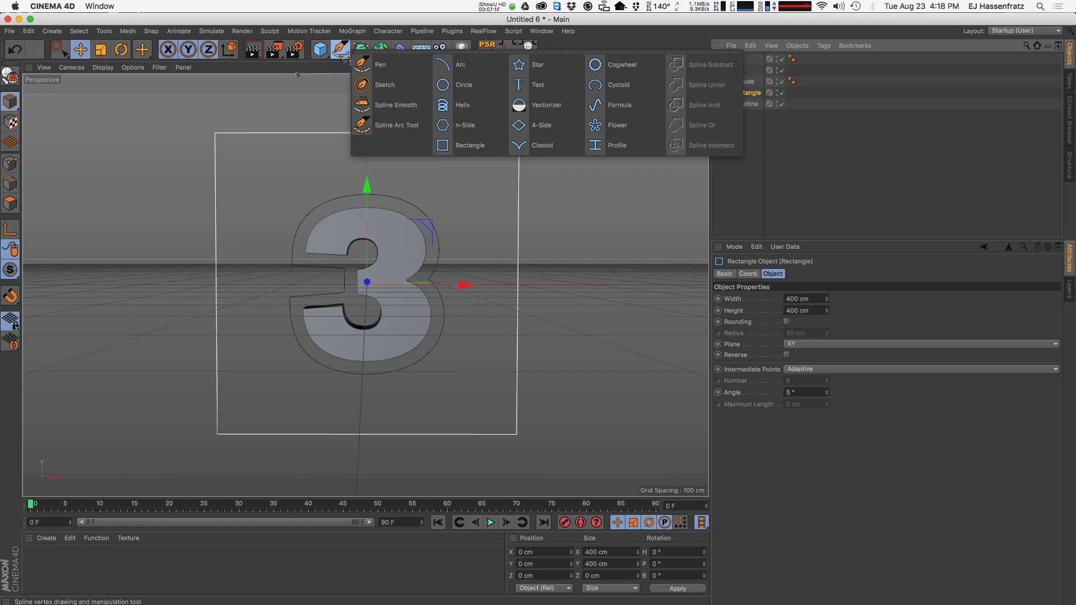
left_click(399, 52)
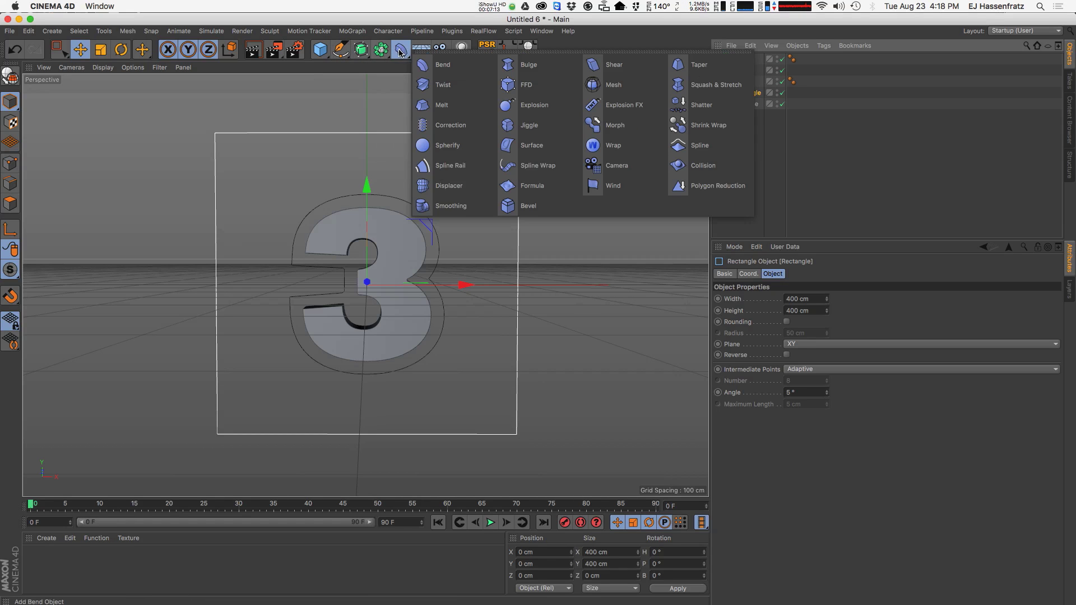
left_click(383, 55)
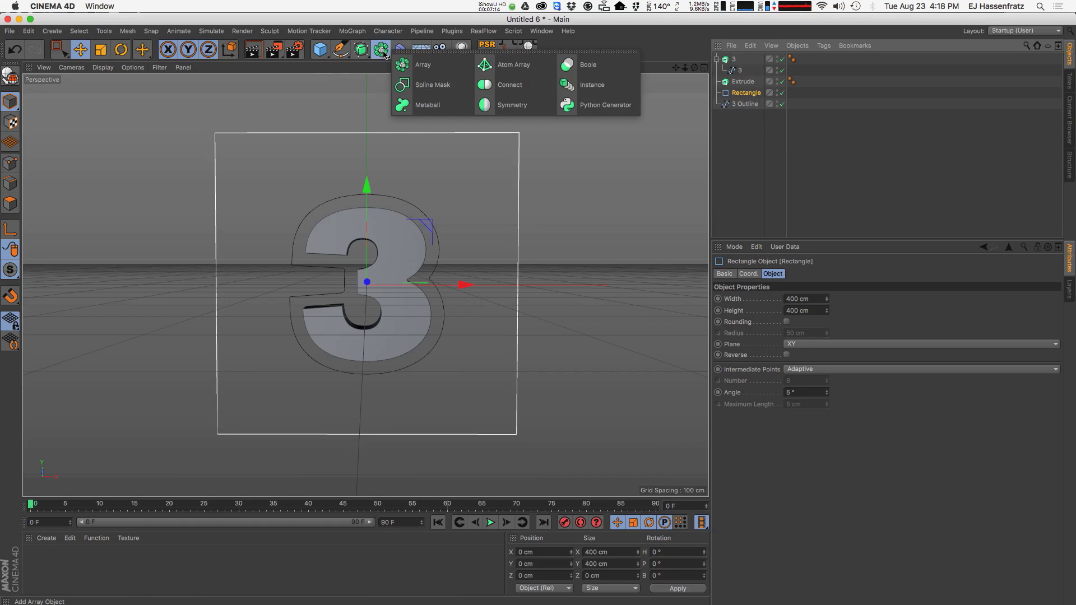
left_click(440, 88)
left_click_drag(744, 61, 753, 109)
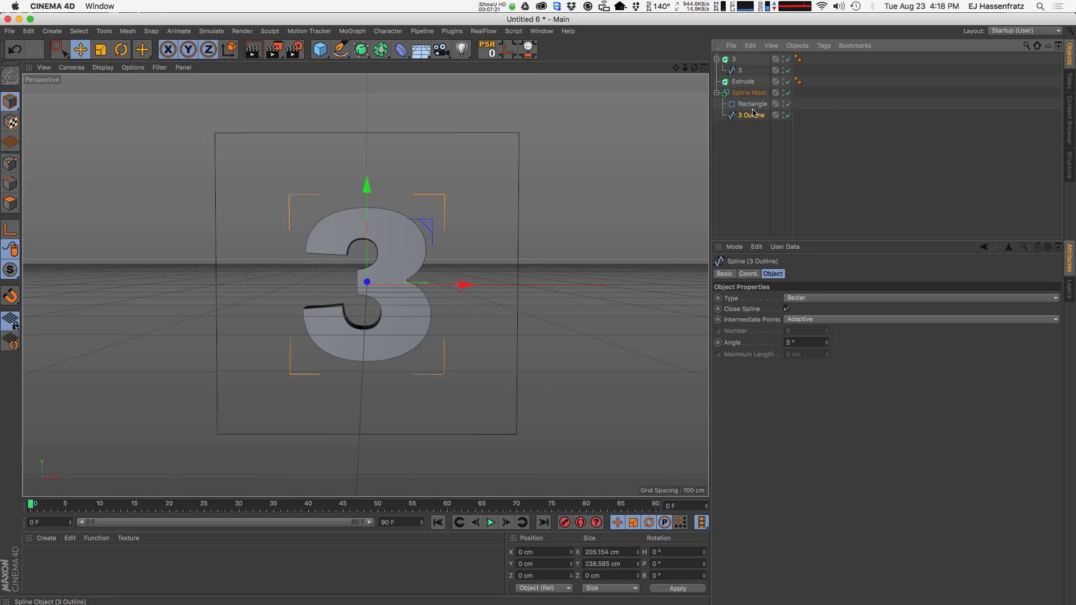
left_click(750, 105)
left_click(748, 116)
left_click(753, 106)
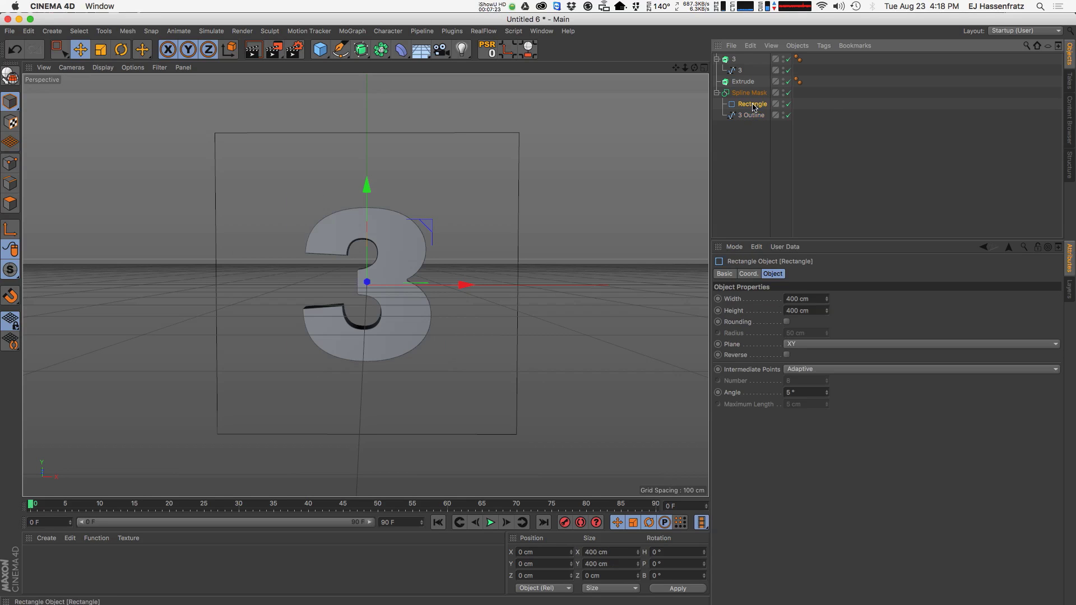
Set the Spline Mask mode to A subtract B.
left_click(749, 93)
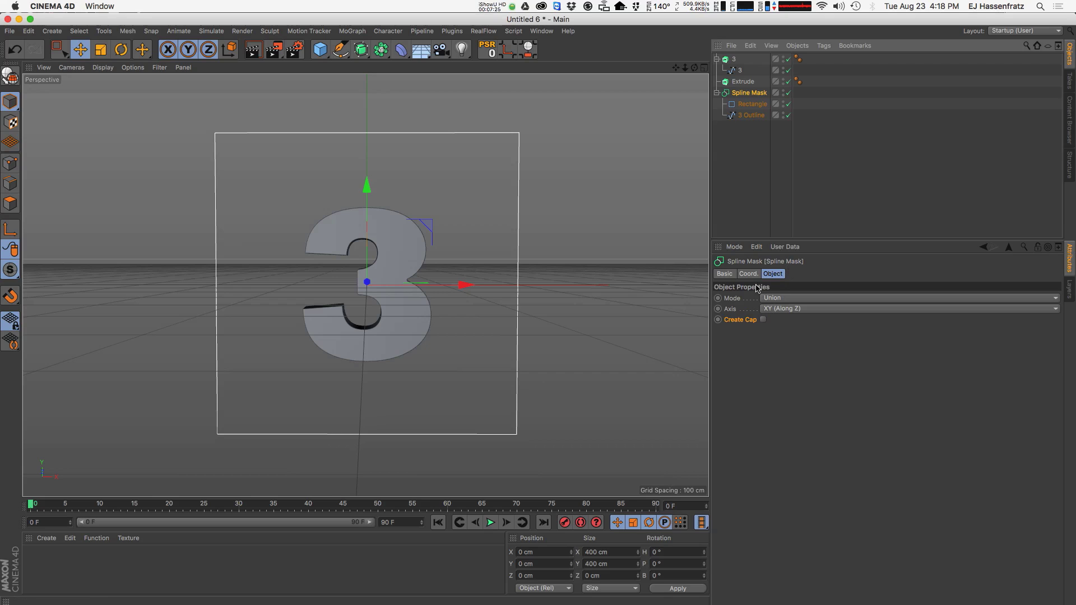
left_click(806, 300)
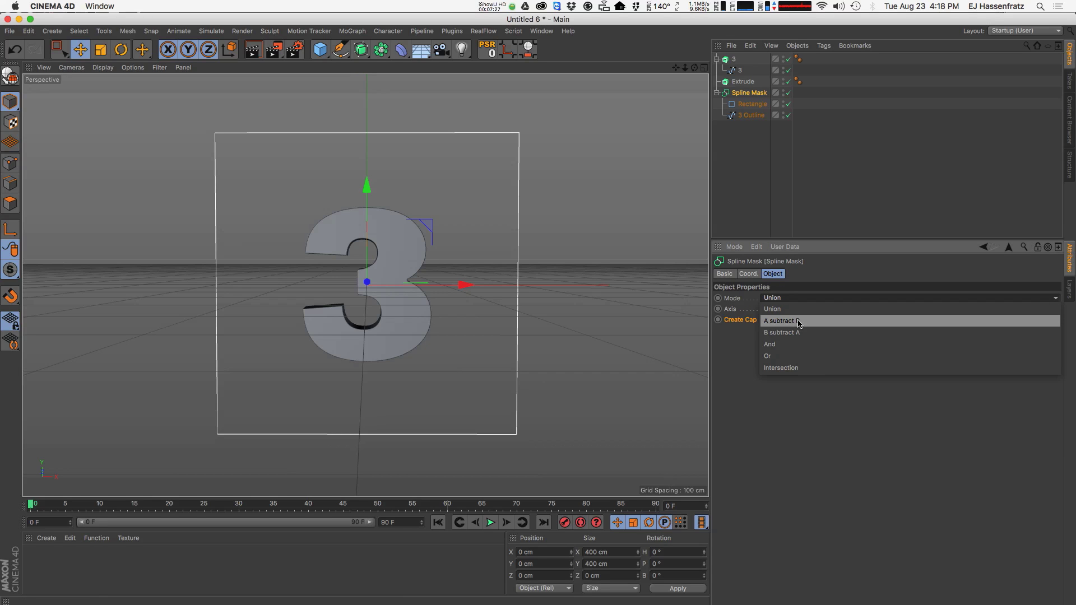
left_click(799, 321)
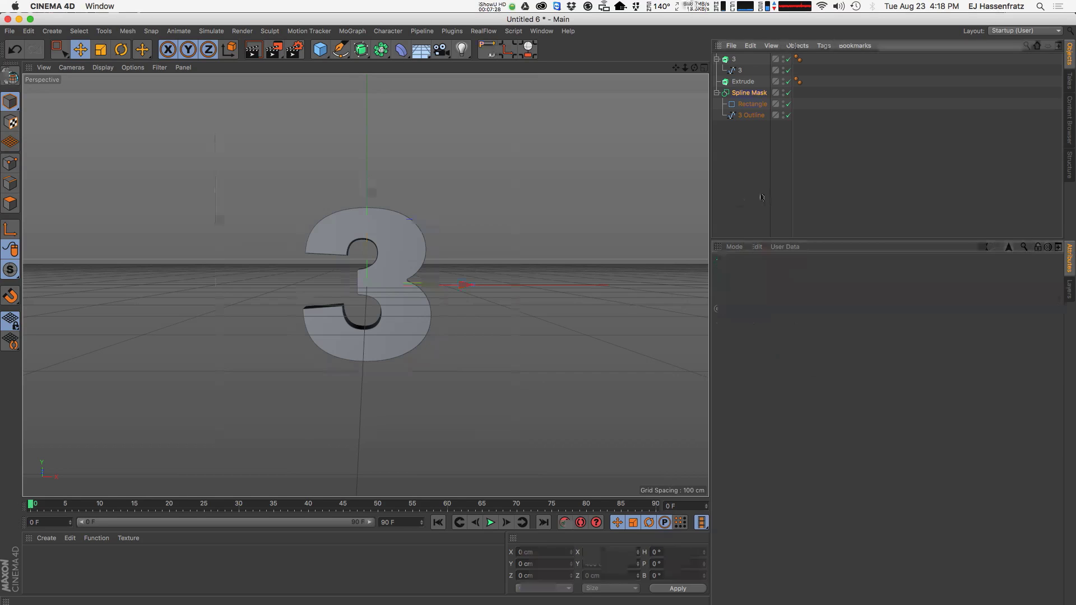
Set the Rectangle spline's width to 1000 cm and height to 720 cm, then select the Spline Mask.
left_click(752, 104)
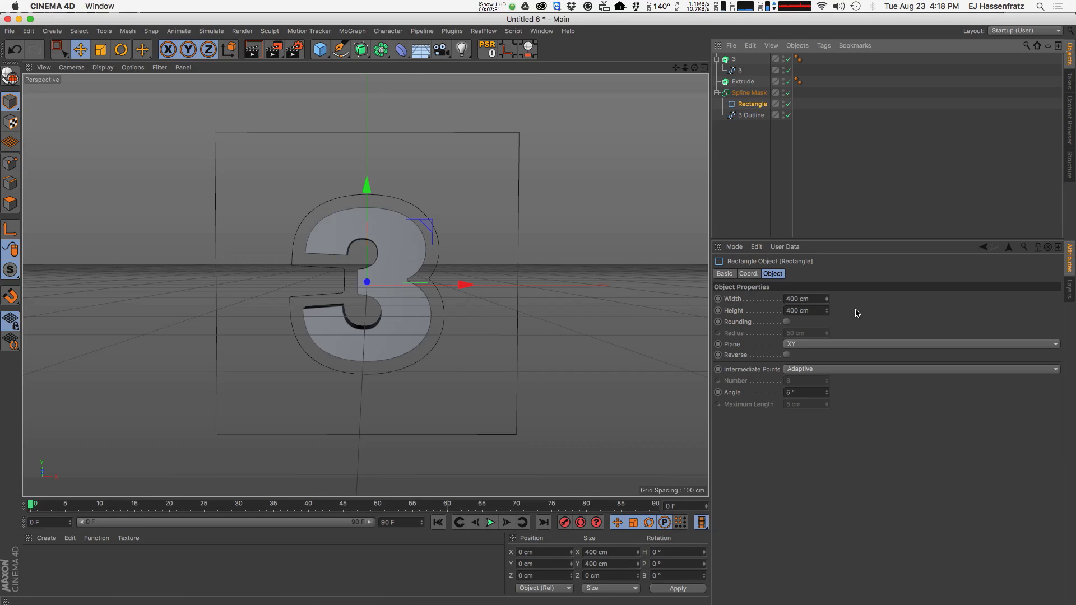
left_click_drag(828, 299, 852, 2)
left_click_drag(827, 311, 846, 154)
left_click_drag(814, 299, 473, 351)
type("1000")
key("Tab")
type("72")
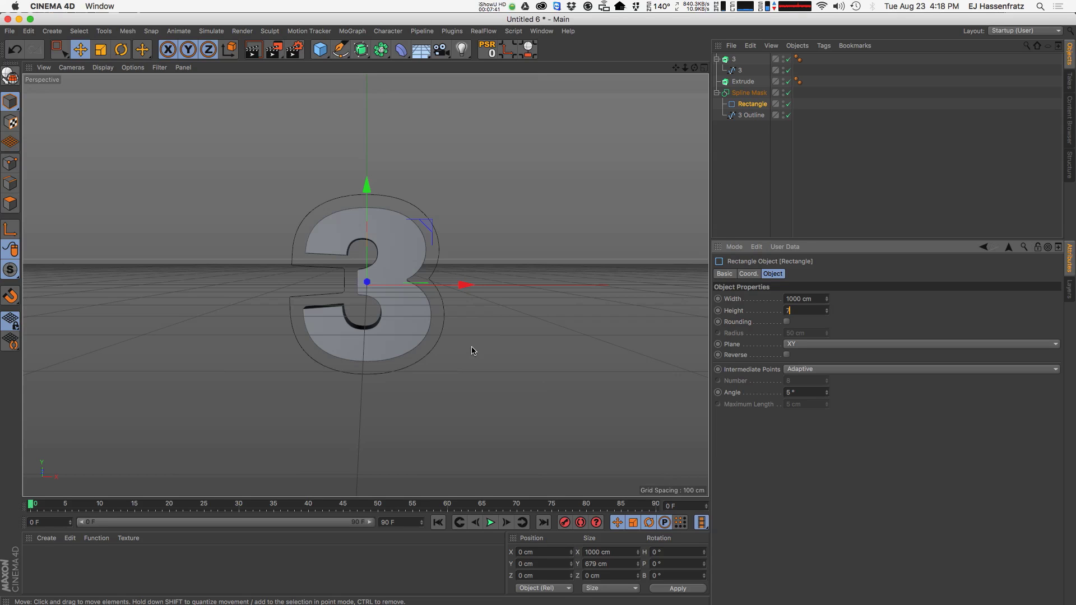
left_click(749, 92)
left_click(377, 51)
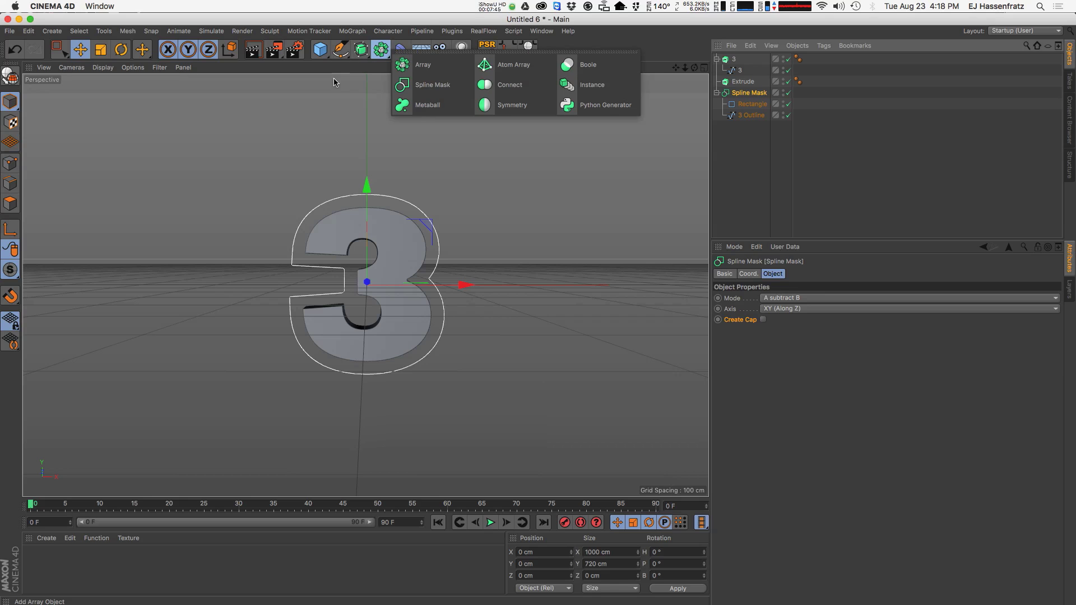
Add an Extrude generator, nest the Spline Mask inside it, and rename the generator as 3 outline.
left_click(361, 50)
left_click(487, 65)
left_click_drag(735, 107, 751, 60)
double_click(744, 61)
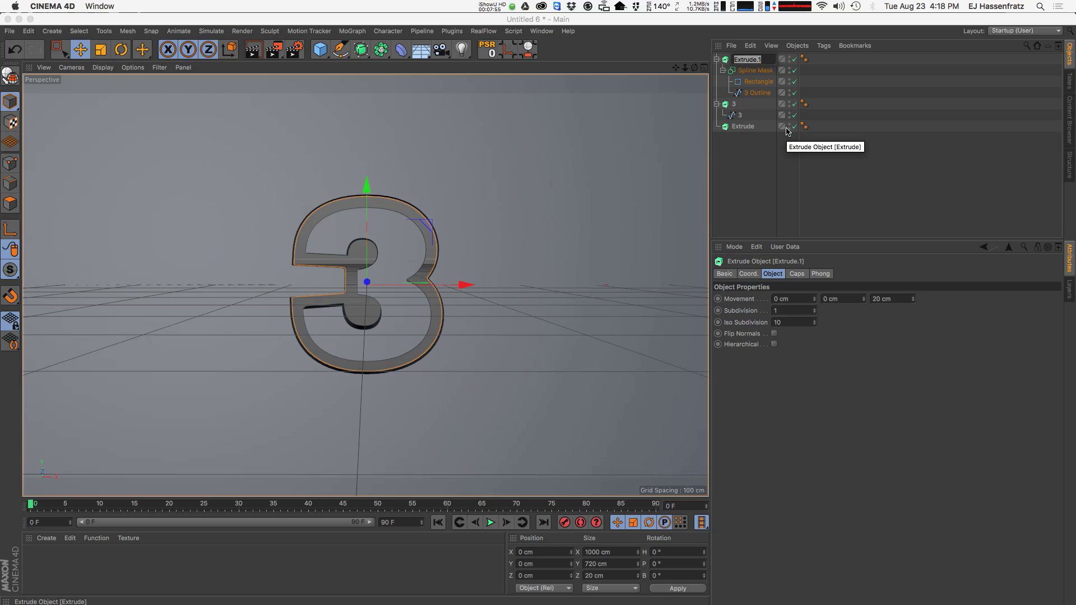
type("3 outline")
key("Return")
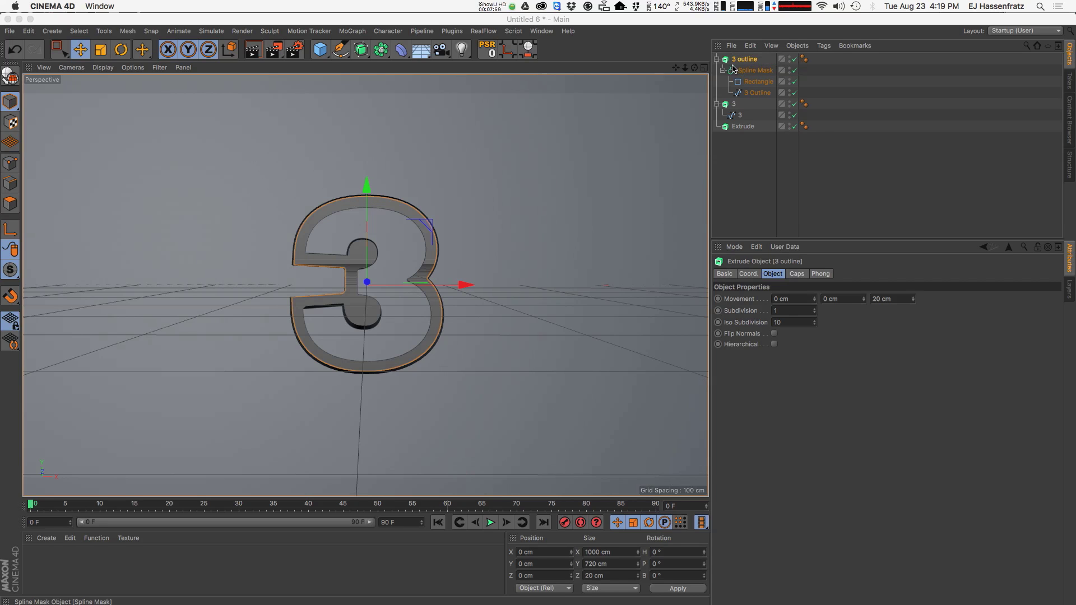
Set the Z extrusion depth of the 3 outline Extrude to 2 cm.
left_click_drag(904, 300, 864, 301)
type("2")
key("Return")
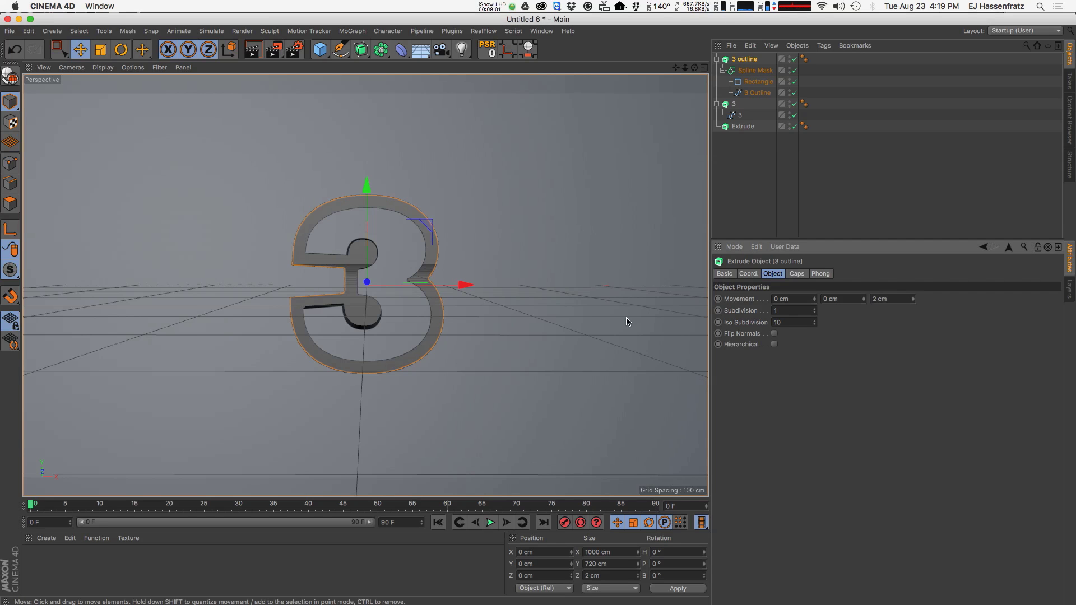
Set the start cap of the 3 outline Extrude to Fillet Cap and the end cap to Fillet.
left_click_drag(365, 330, 343, 327, "alt")
left_click(798, 274)
left_click(841, 298)
left_click(835, 345)
left_click(862, 334)
left_click(855, 369)
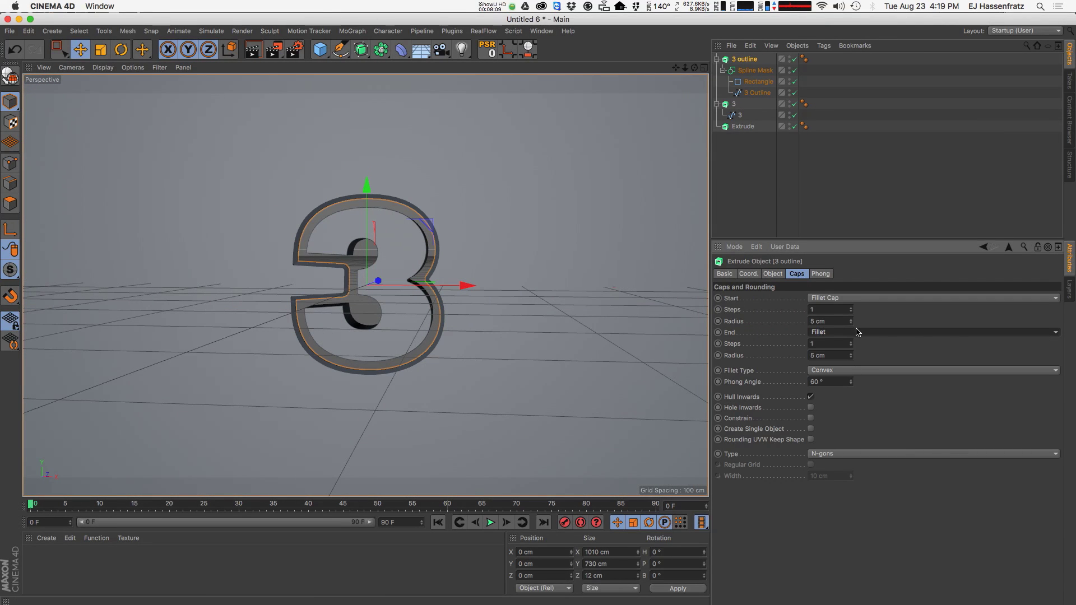
Give both fillets of the 3 outline Extrude 3 steps and a 0.5 cm radius, and enable Create Single Object.
left_click(830, 310)
type("3")
key("Tab")
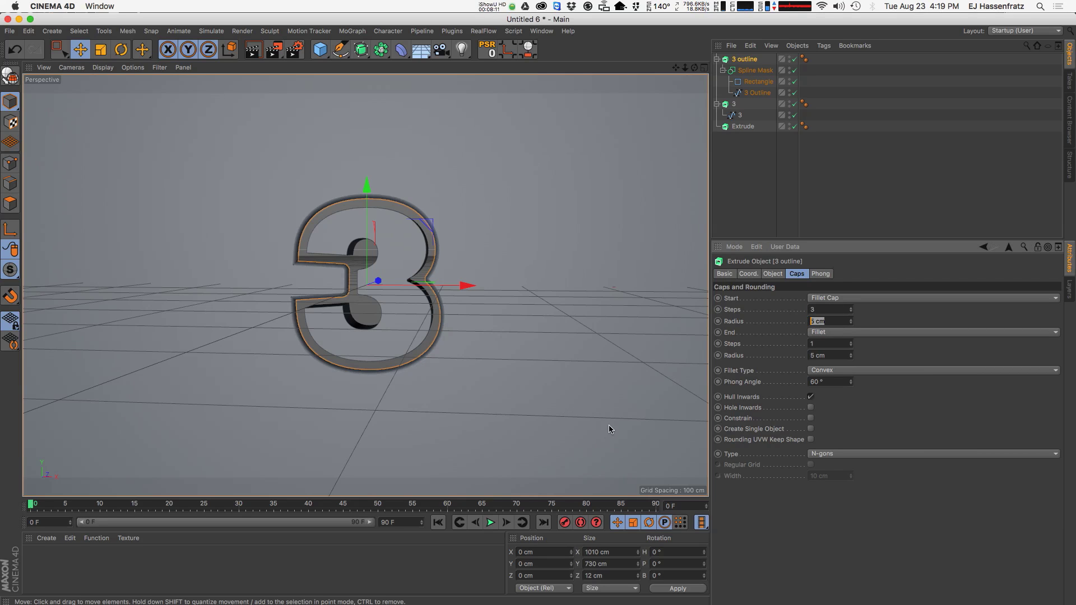
type(".5")
key("Tab")
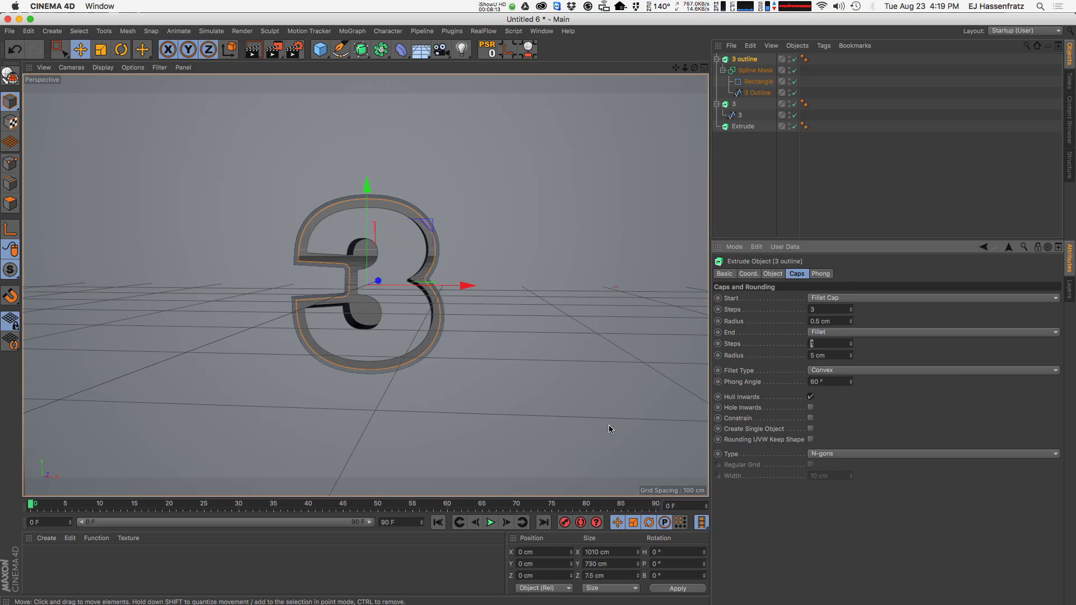
type(".5")
key("Return")
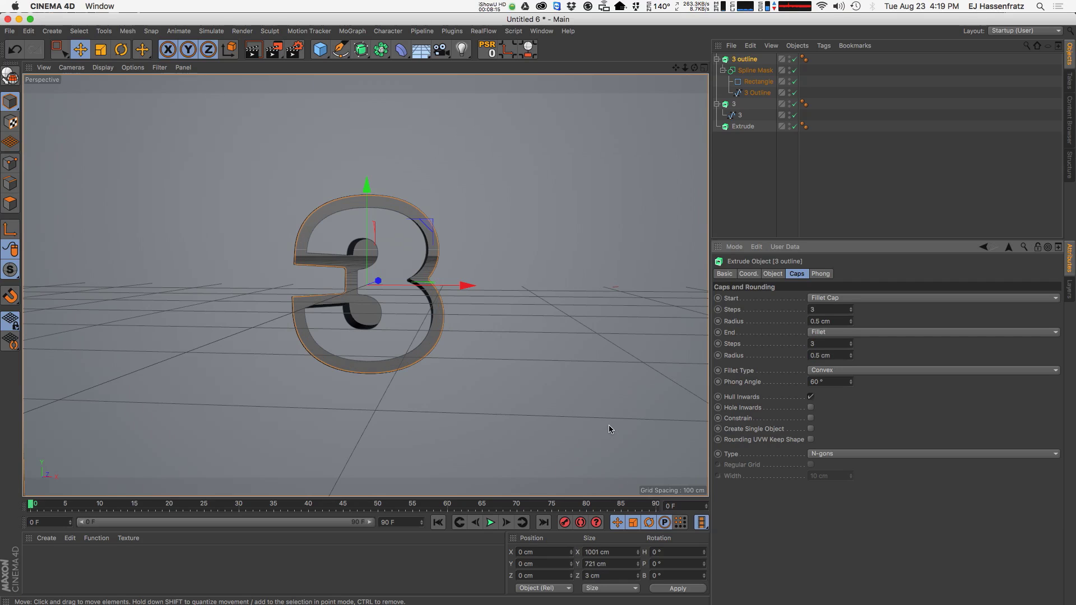
left_click(811, 428)
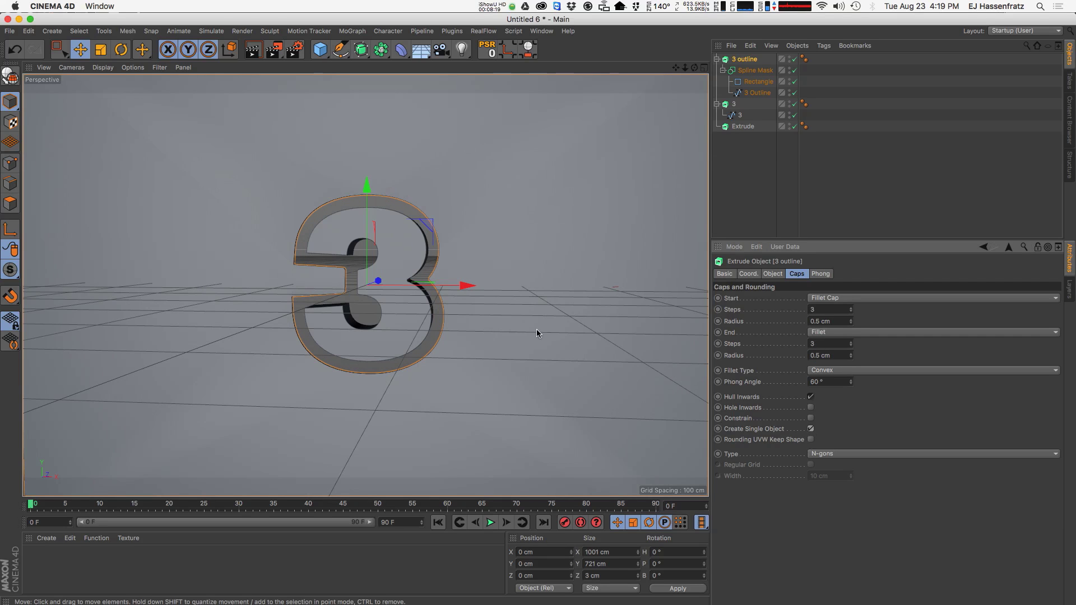
Examine the filleted edges of the 3 outline extrusion up close and from different angles.
left_click_drag(362, 325, 399, 300, "alt")
right_click_drag(433, 272, 586, 220, "alt")
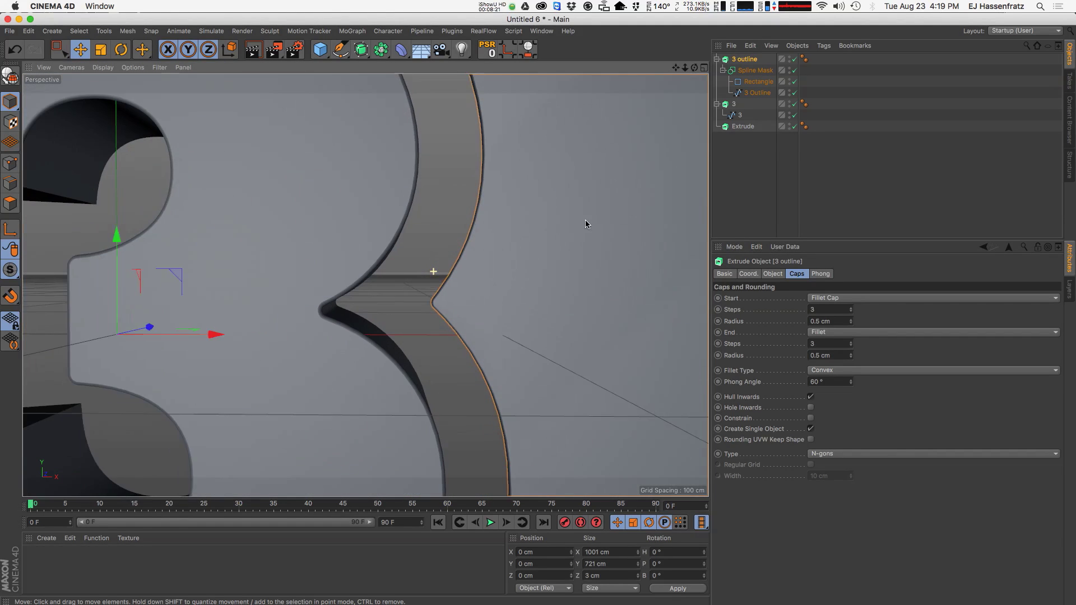
right_click_drag(449, 298, 379, 338, "alt")
left_click_drag(355, 356, 409, 317, "alt")
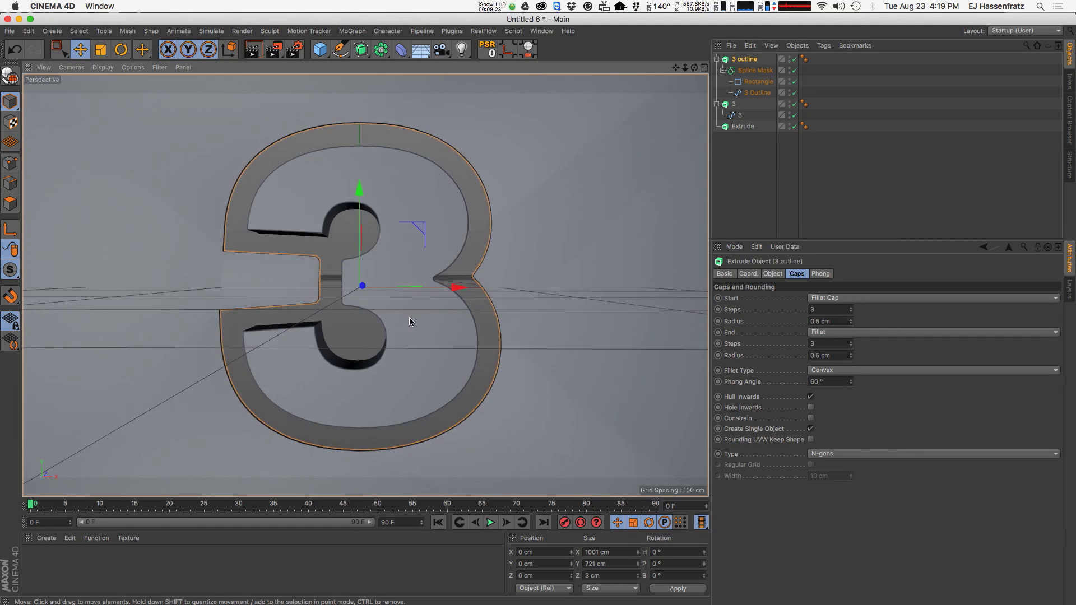
right_click_drag(410, 318, 390, 334, "alt")
left_click_drag(388, 334, 414, 317, "alt")
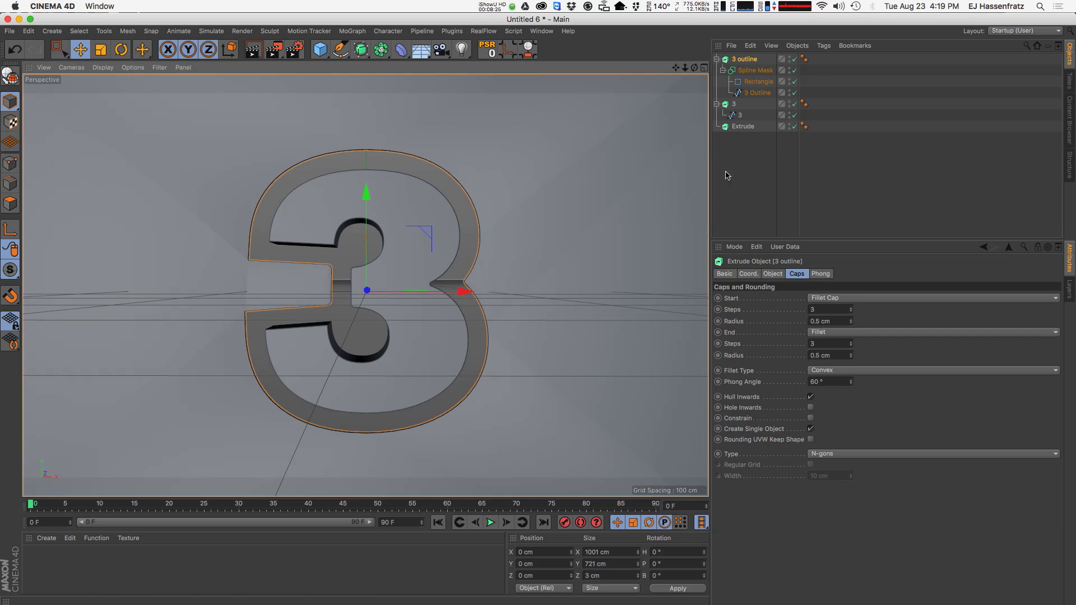
left_click(747, 157)
right_click_drag(441, 211, 422, 248, "alt")
middle_click_drag(421, 247, 406, 279, "alt")
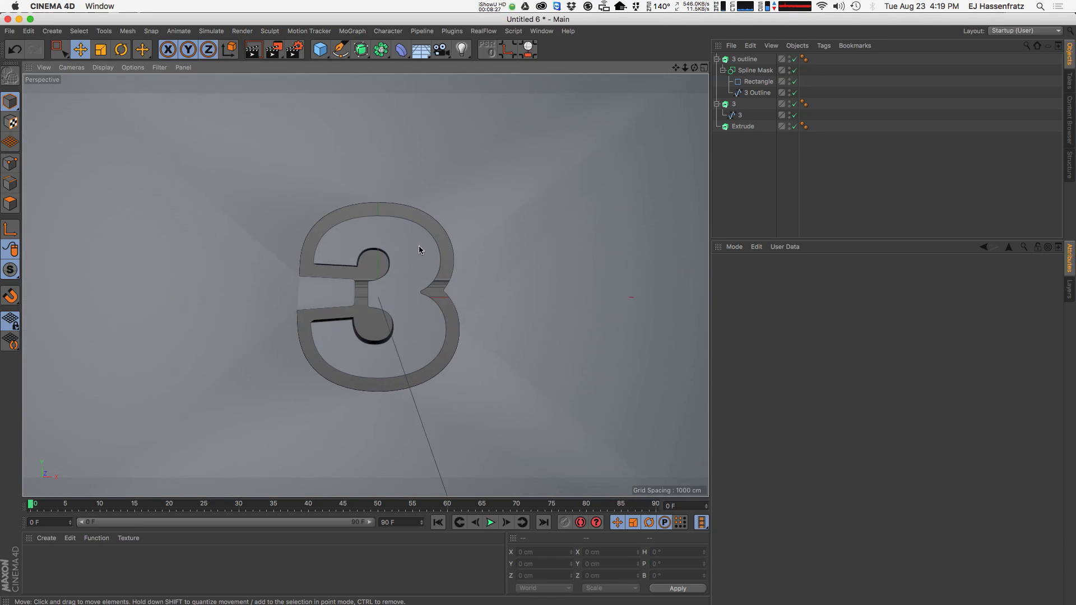
Disable the 3 Extrude together with its spline, and delete the empty Extrude object.
left_click(745, 59)
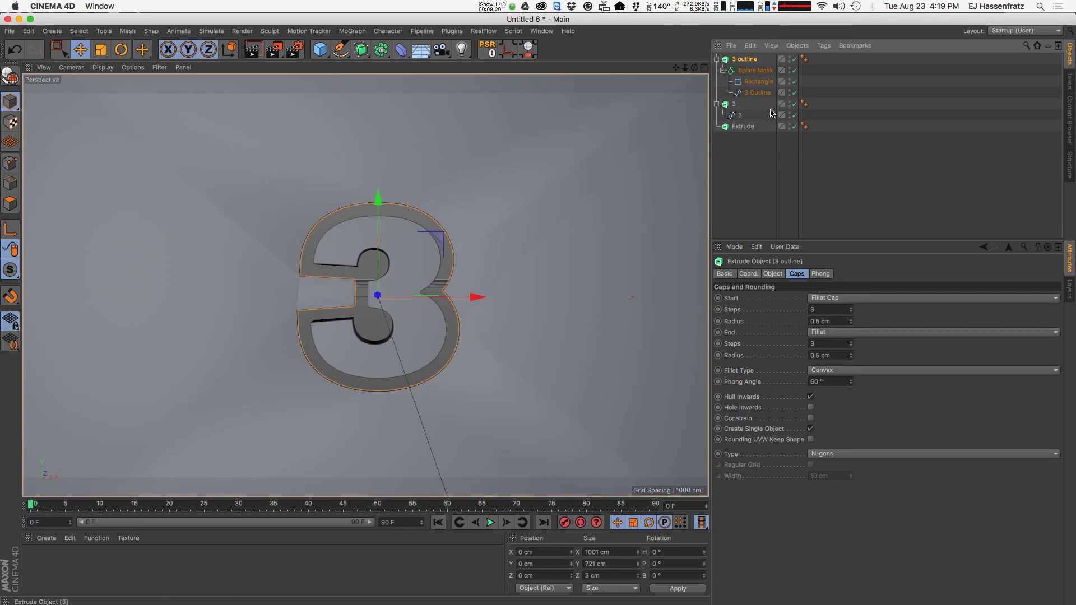
left_click_drag(795, 104, 796, 116)
left_click(717, 105)
left_click(746, 117)
key("Delete")
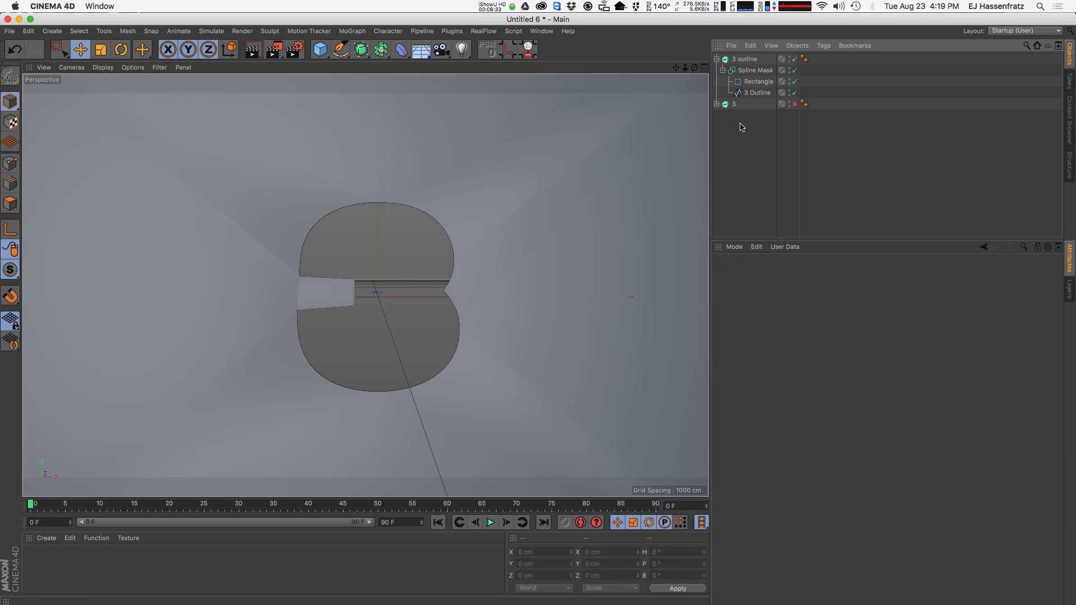
Add a MoGraph Cloner and nest the 3 outline Extrude inside it.
left_click(744, 58)
left_click(353, 31)
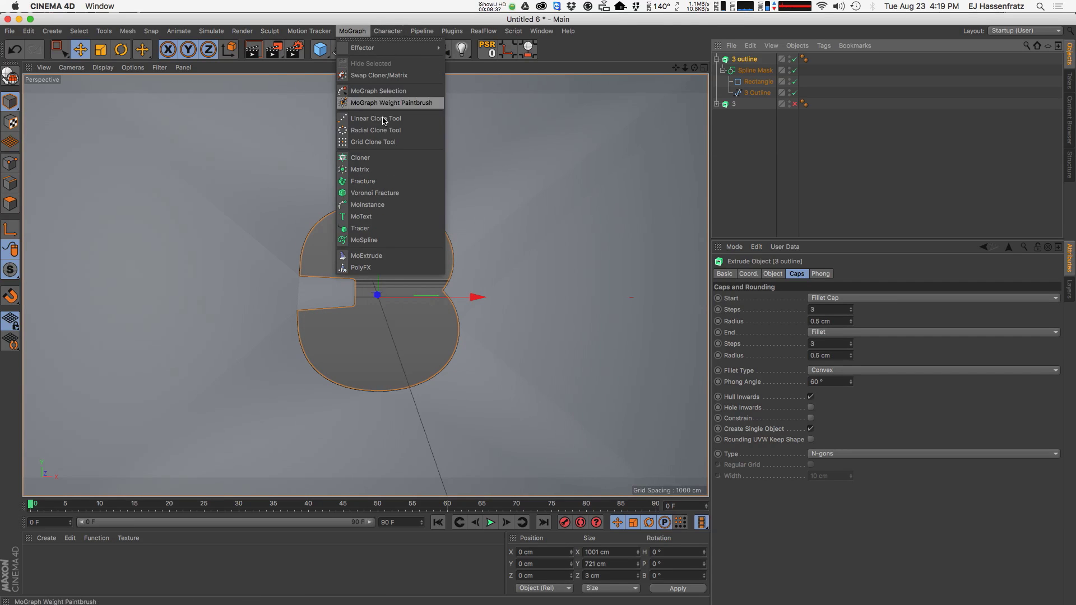
left_click(366, 158)
double_click(741, 60)
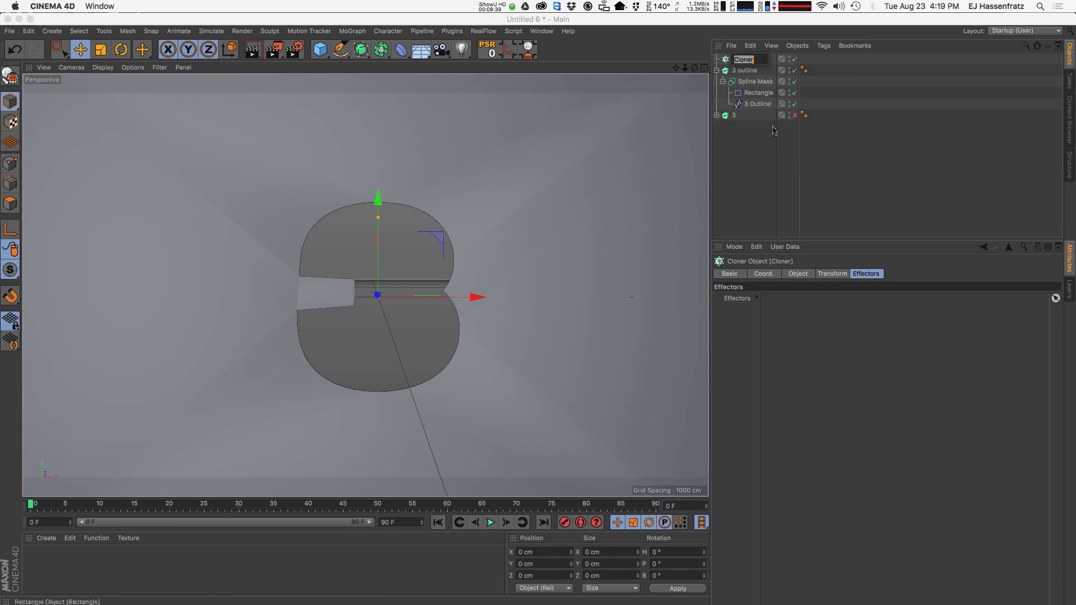
left_click(734, 72)
left_click_drag(741, 70, 746, 59)
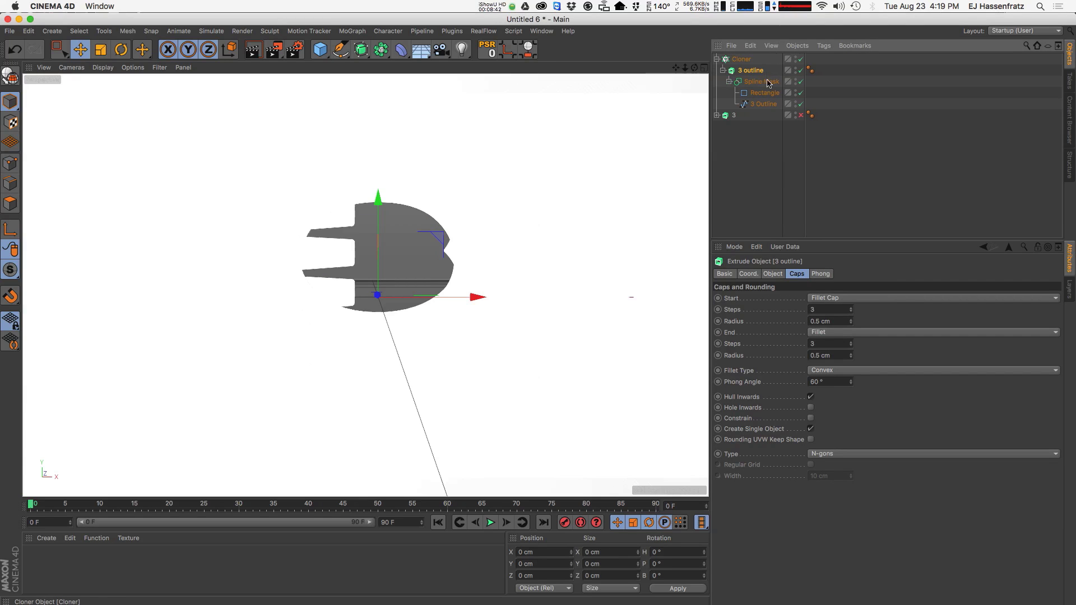
Set the Cloner's Y offset to 0 cm and count to 83, with Fix Clone off and Render Instances on.
left_click(743, 59)
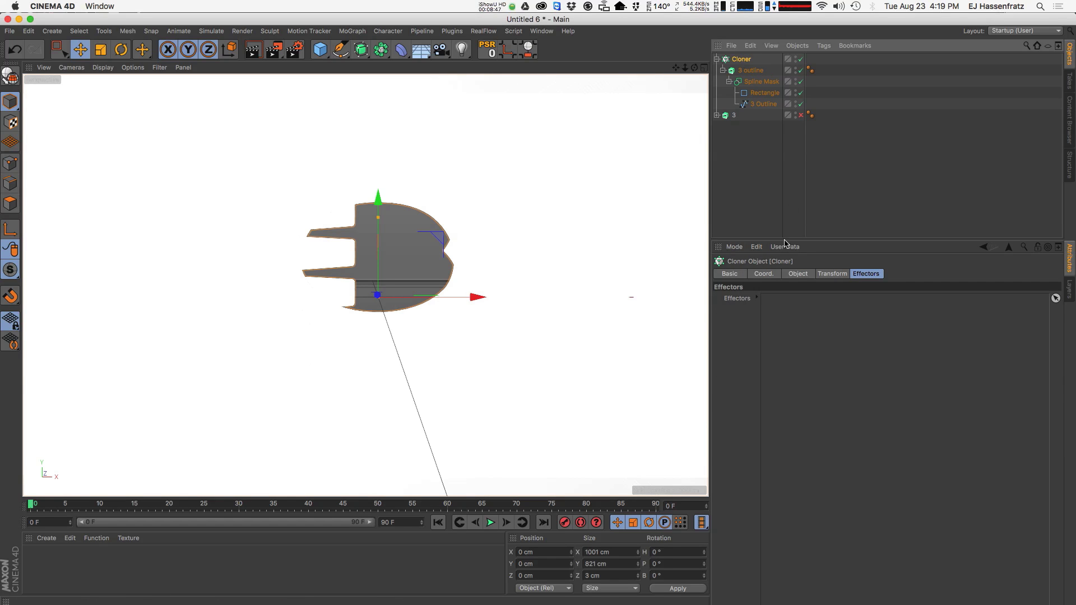
left_click(798, 274)
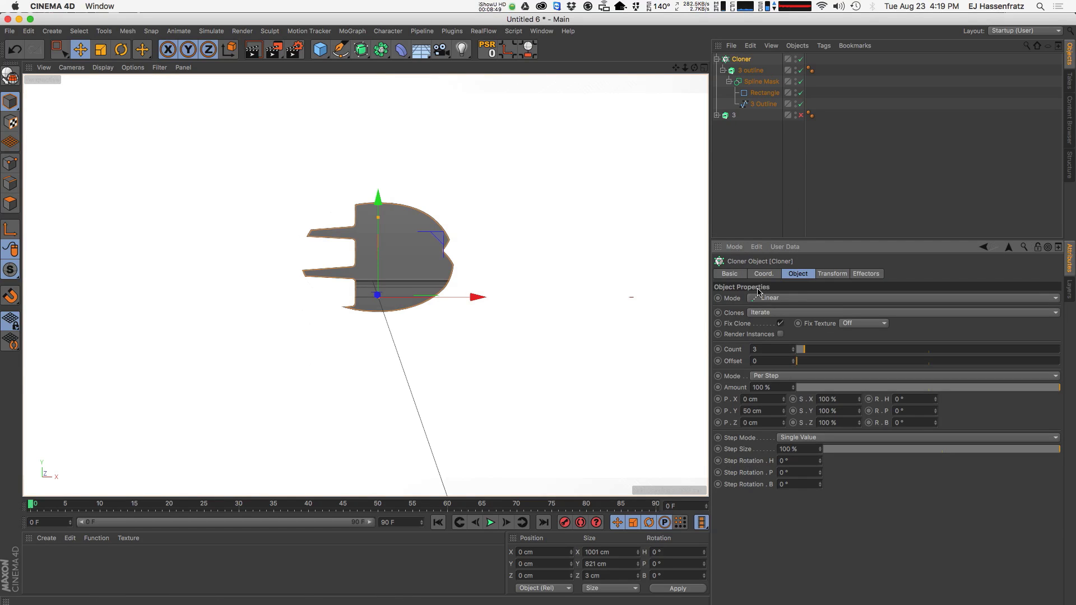
left_click_drag(764, 411, 444, 460)
type("0")
key("Return")
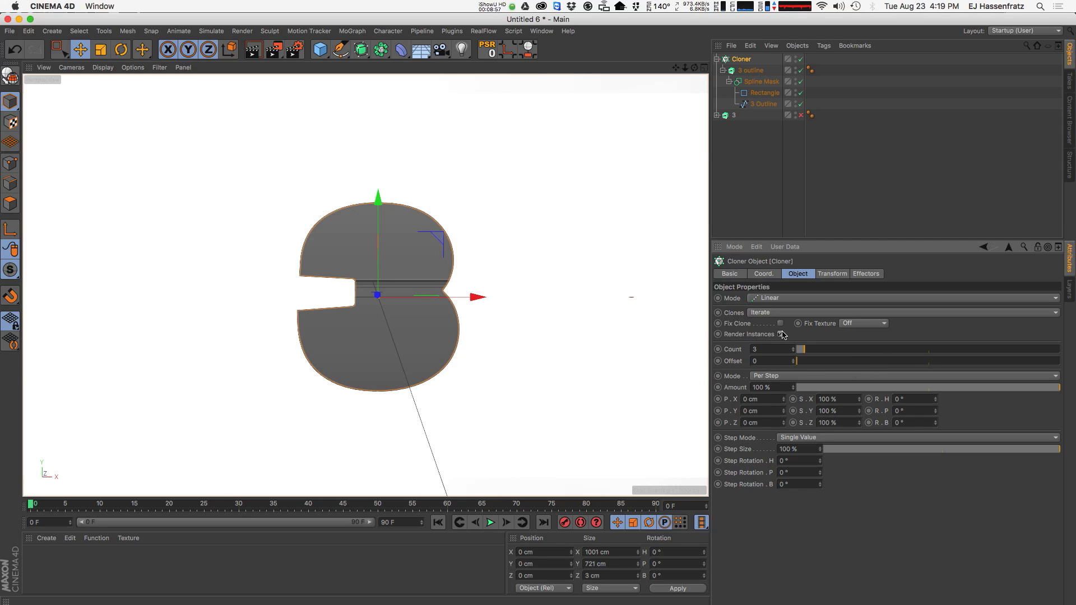
left_click_drag(793, 352, 793, 305)
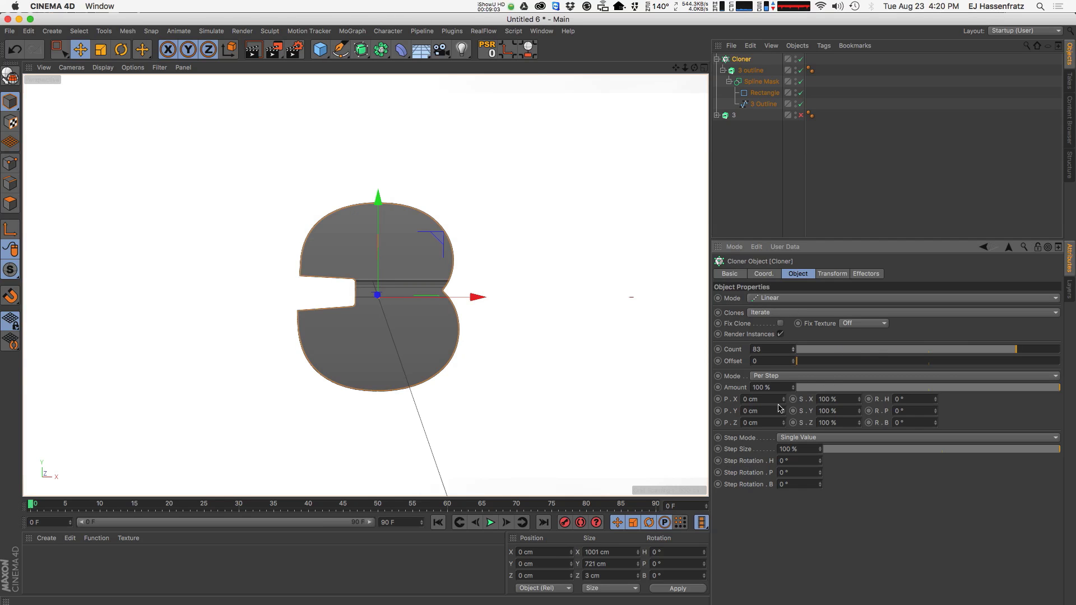
Set the Cloner's Z offset to -750 cm per step.
left_click_drag(784, 423, 786, 442)
type("-750")
key("Return")
right_click_drag(310, 256, 182, 319, "alt")
middle_click_drag(302, 302, 224, 245, "alt")
left_click_drag(251, 255, 277, 262, "alt")
right_click_drag(277, 262, 269, 259, "alt")
middle_click_drag(268, 259, 337, 276, "alt")
Switch the Cloner's distribution from Per Step to End Point and set its Z offset to -750 cm.
left_click(774, 375)
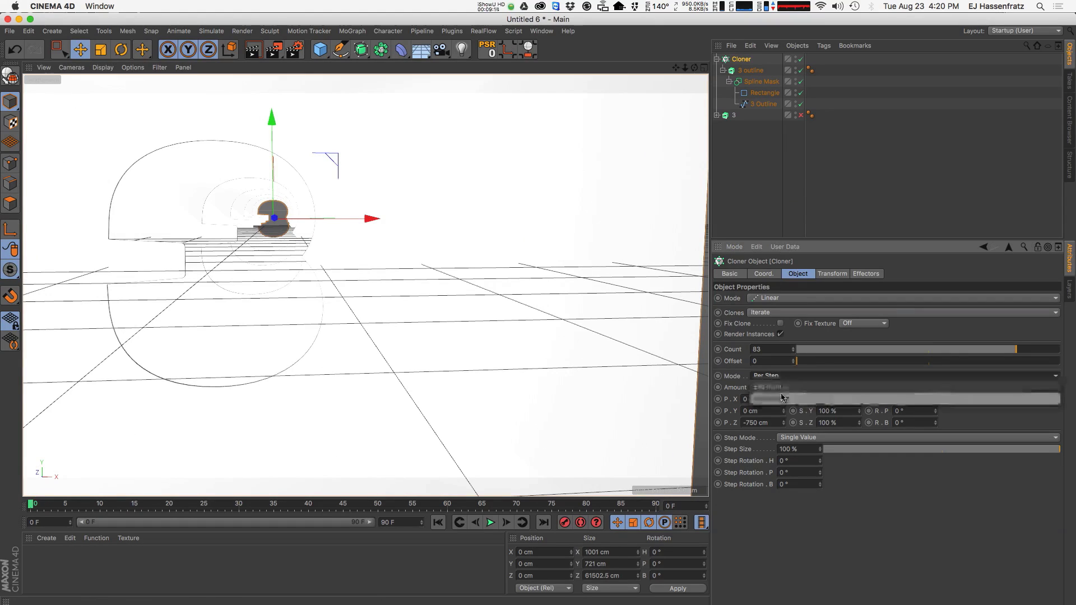
left_click(780, 387)
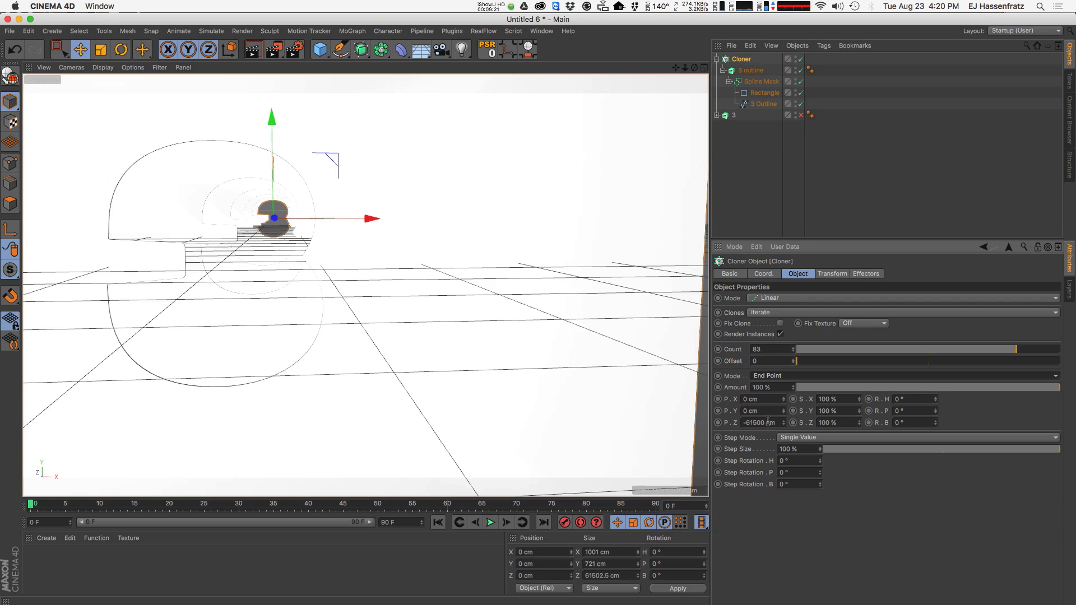
left_click_drag(761, 423, 491, 477)
type("-75")
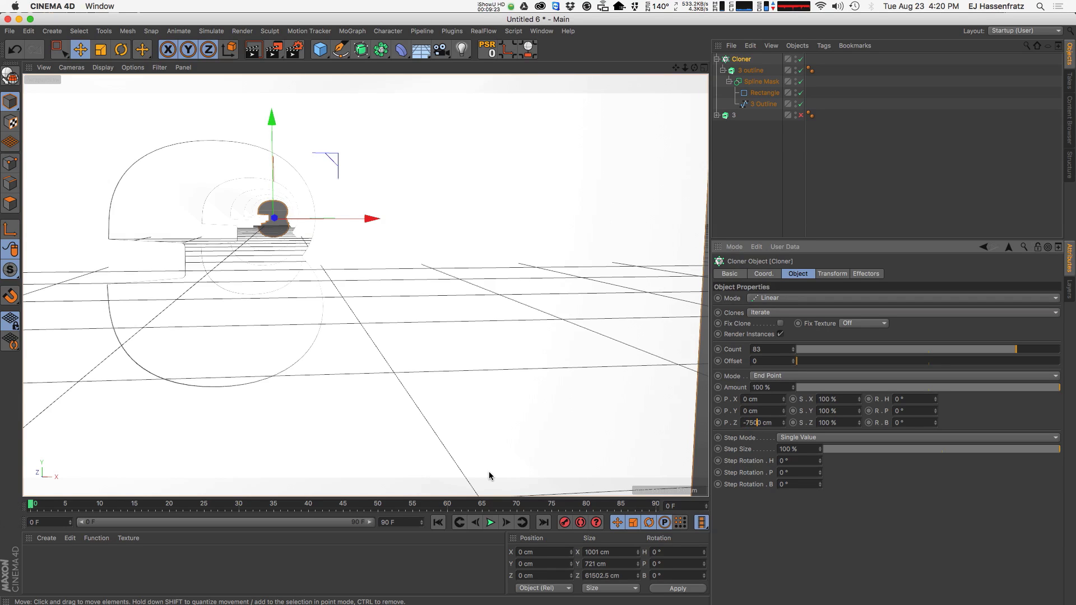
key("BackSpace")
key("Return")
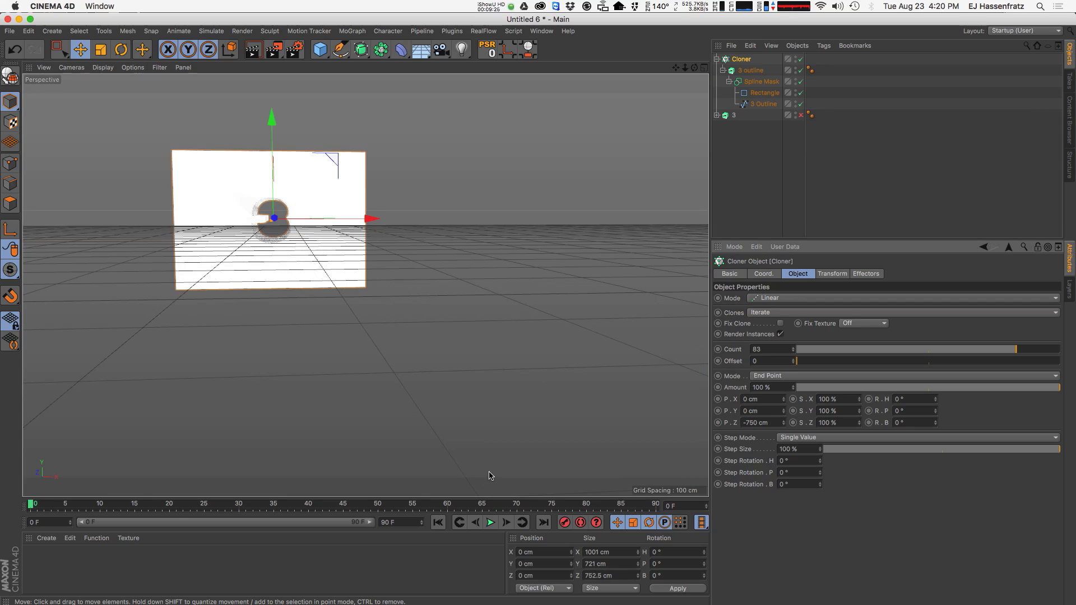
Set the Cloner's clone count to 75.
middle_click_drag(280, 247, 276, 269, "alt")
mouse_move(276, 269)
right_mouse_down("alt")
mouse_move(307, 243)
mouse_move(353, 247)
right_mouse_up("alt")
mouse_move(342, 269)
left_mouse_down("alt")
mouse_move(275, 300)
mouse_move(294, 298)
left_mouse_up("alt")
right_click_drag(293, 300, 381, 323, "alt")
middle_click_drag(381, 322, 382, 339, "alt")
left_click_drag(344, 339, 361, 332, "alt")
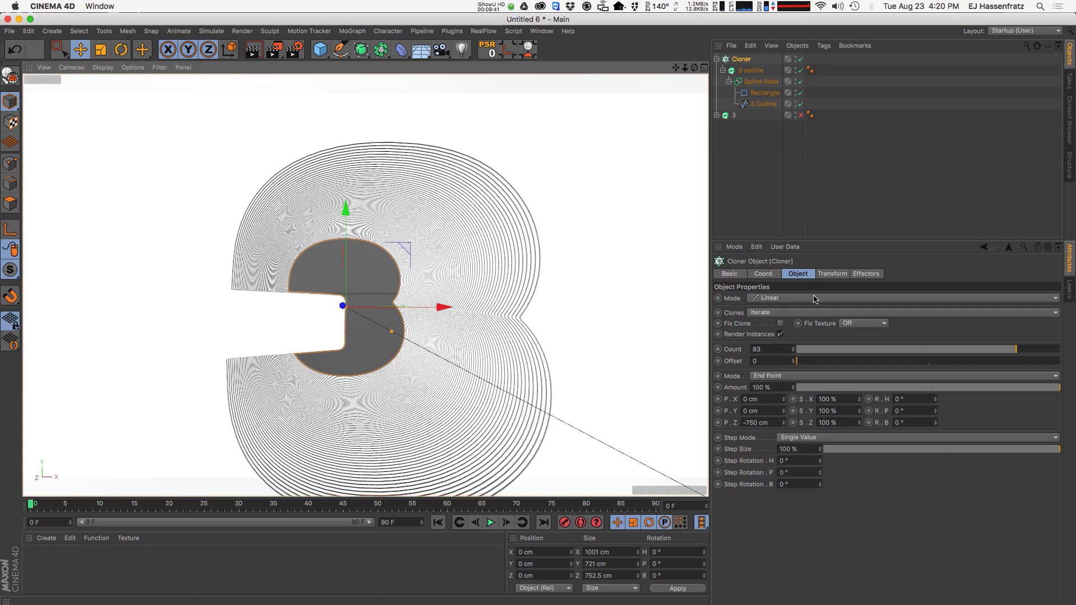
mouse_move(794, 350)
left_mouse_down()
mouse_move(795, 398)
mouse_move(796, 363)
left_mouse_up()
mouse_move(788, 411)
left_mouse_down()
mouse_move(786, 430)
mouse_move(787, 379)
mouse_move(786, 433)
mouse_move(790, 409)
left_mouse_up()
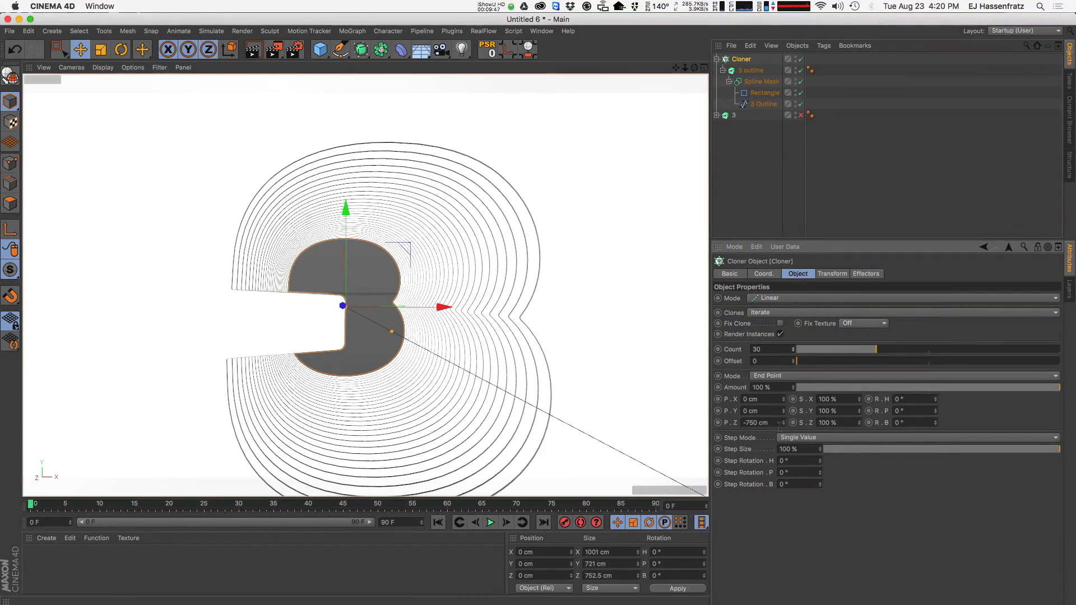
left_click_drag(892, 355, 982, 353)
type("75")
key("Return")
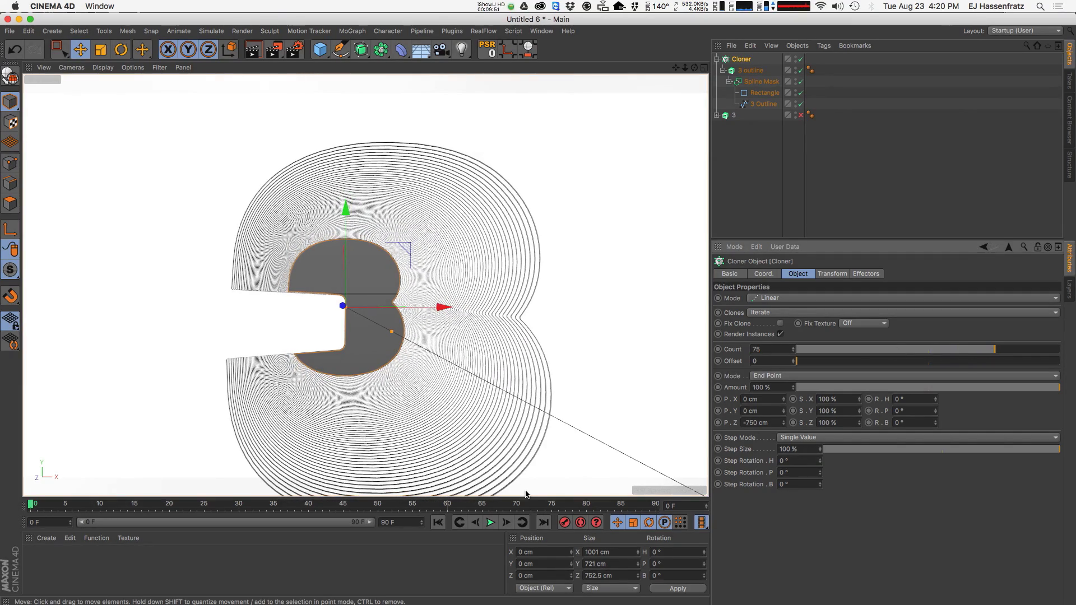
Re-enable the 3 Extrude and its spline so the numeral shows inside the cloned tunnel.
left_click_drag(387, 331, 327, 337, "alt")
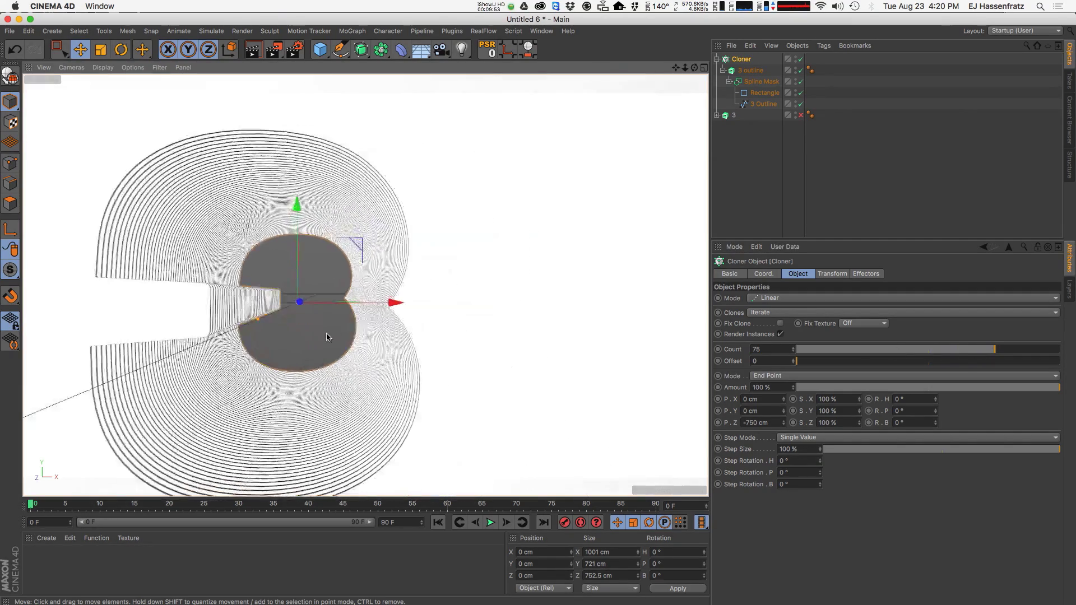
right_click_drag(265, 345, 308, 337, "alt")
middle_click_drag(309, 337, 327, 348, "alt")
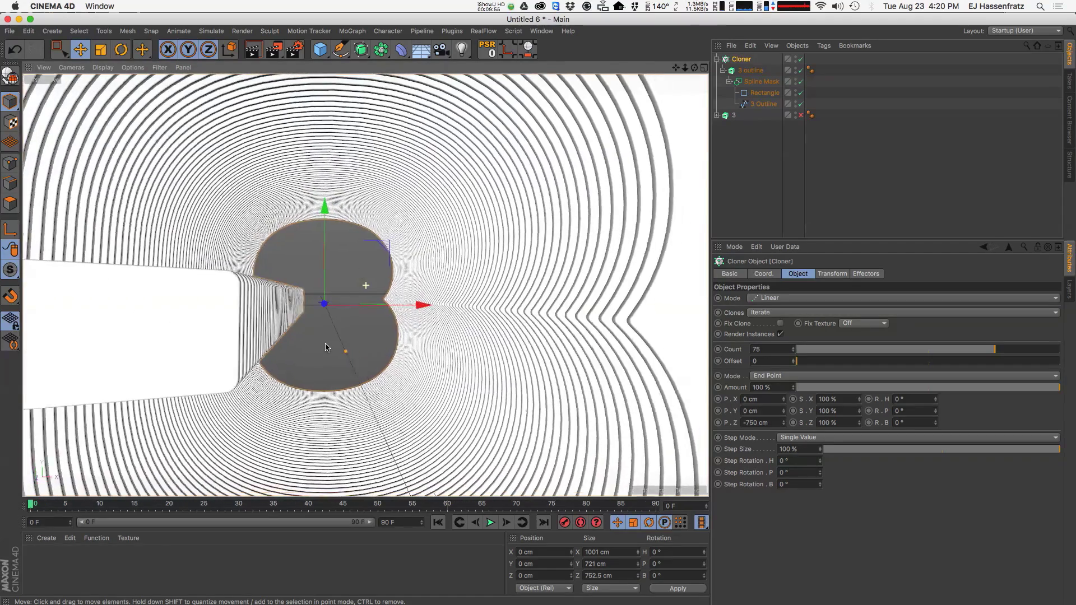
mouse_move(360, 318)
left_mouse_down("alt")
mouse_move(387, 337)
mouse_move(361, 406)
mouse_move(619, 345)
left_mouse_up("alt")
right_click_drag(386, 317, 405, 320, "alt")
left_click_drag(379, 319, 337, 335, "alt")
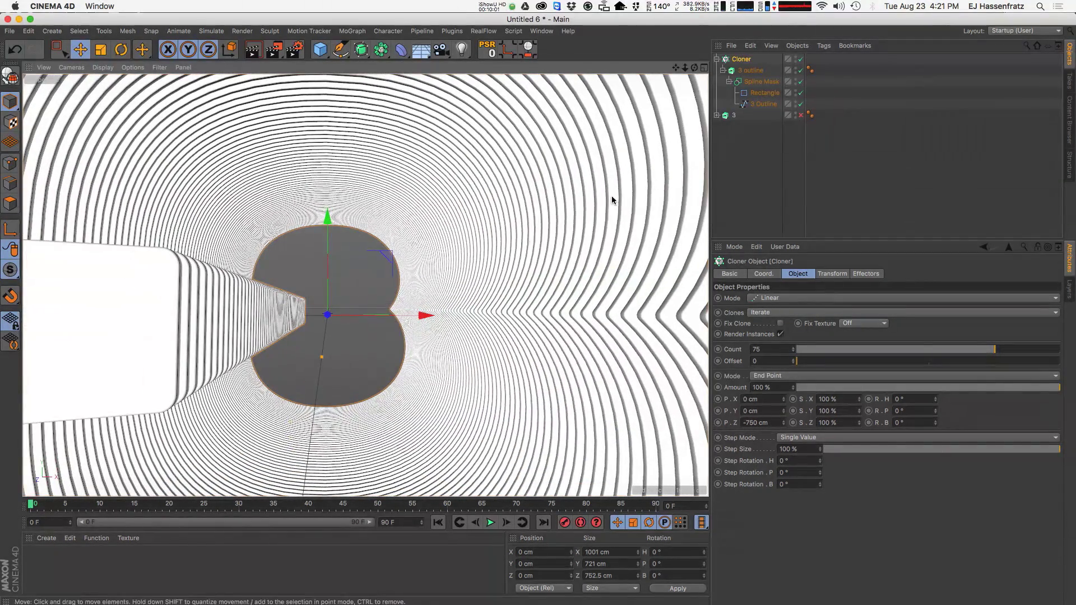
left_click(801, 115)
left_click(717, 116)
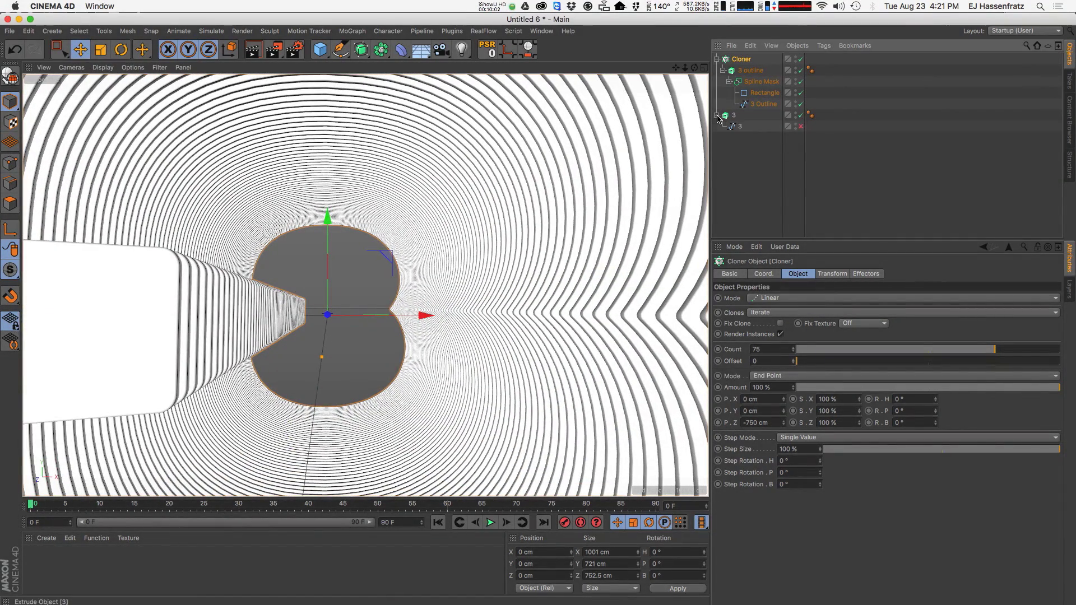
left_click(801, 126)
left_click_drag(337, 280, 306, 292, "alt")
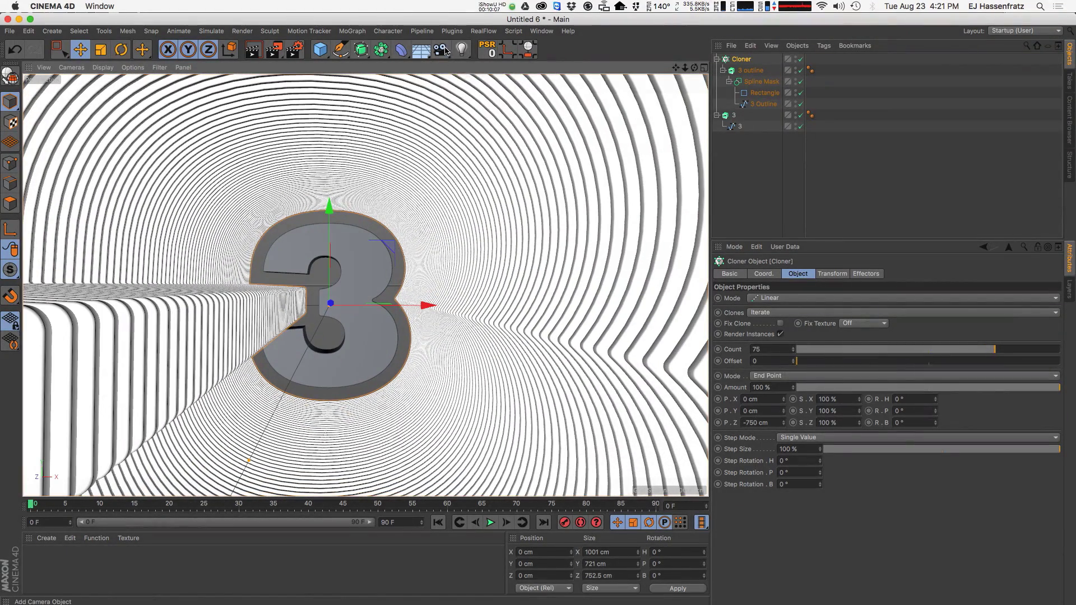
Add a camera, look through it, and set its focal length to 25 and its sensor size to 50.
left_click(490, 71)
left_click(801, 60)
left_click_drag(809, 314, 685, 321)
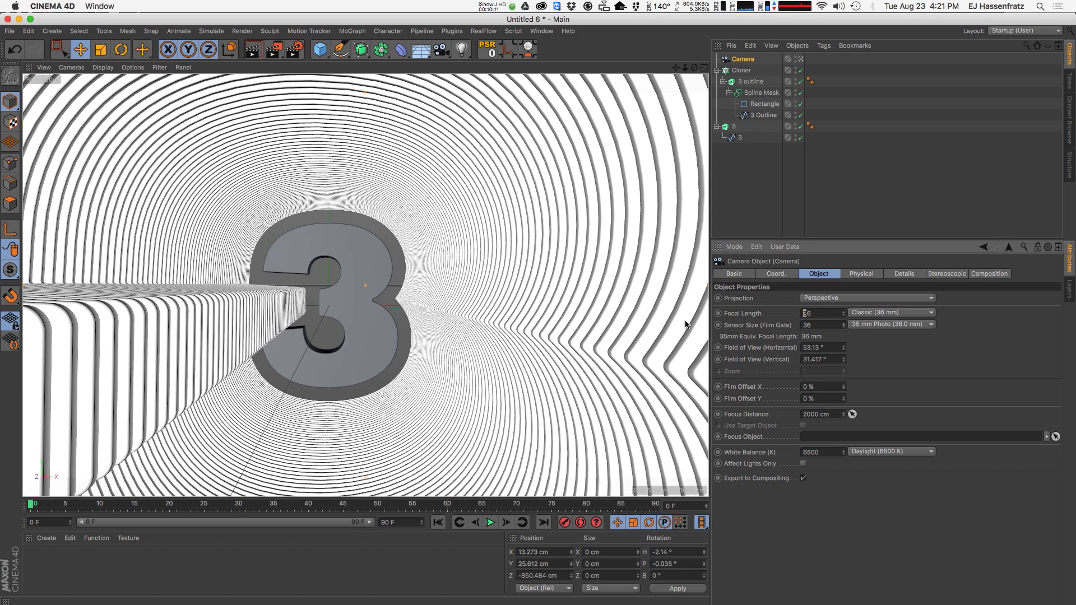
type("25")
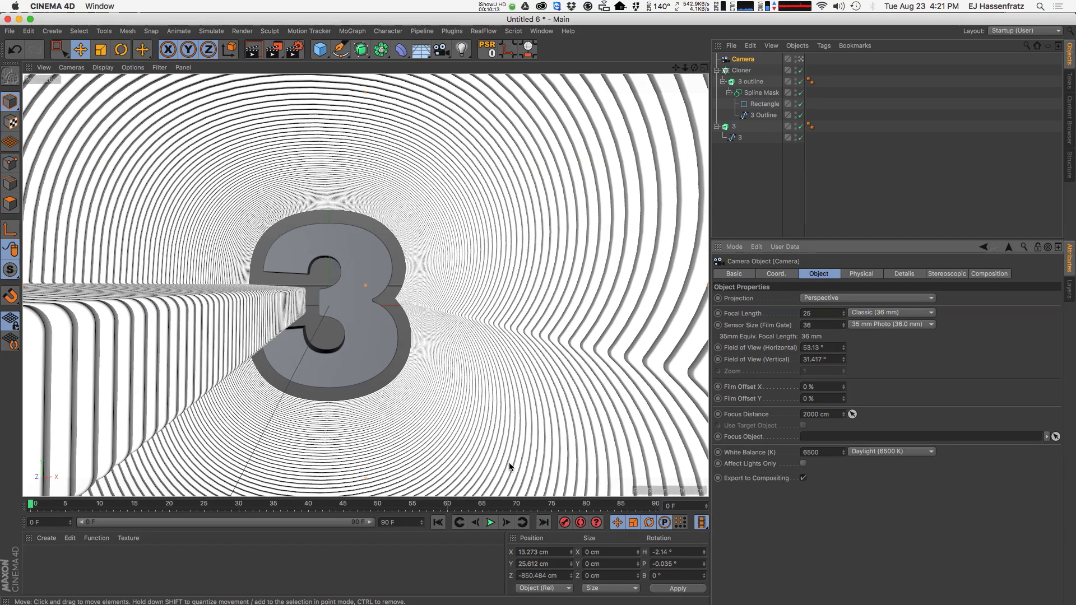
key("Tab")
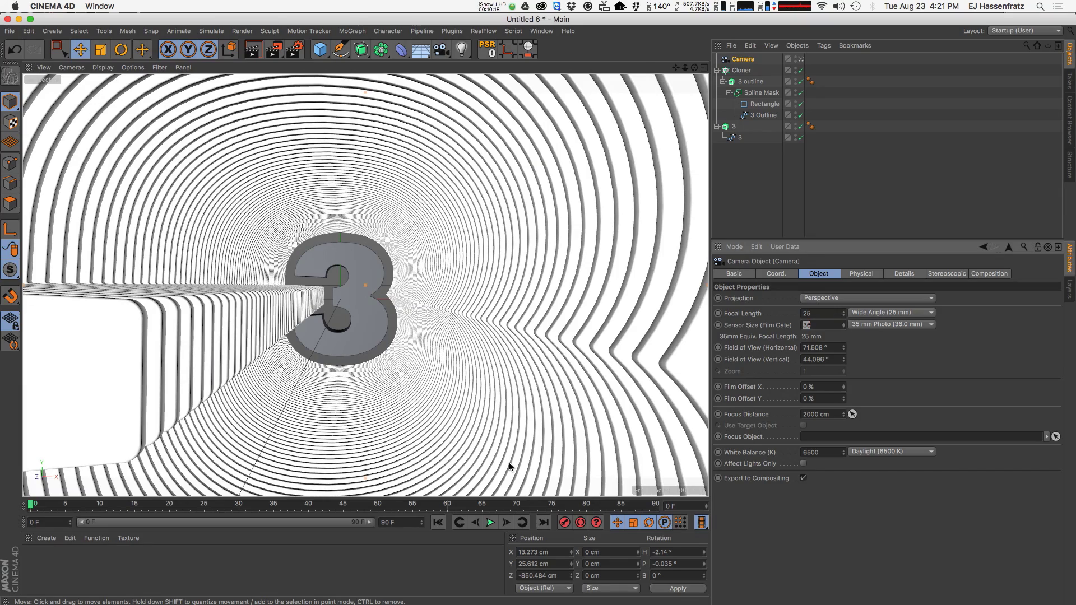
type("50")
key("Return")
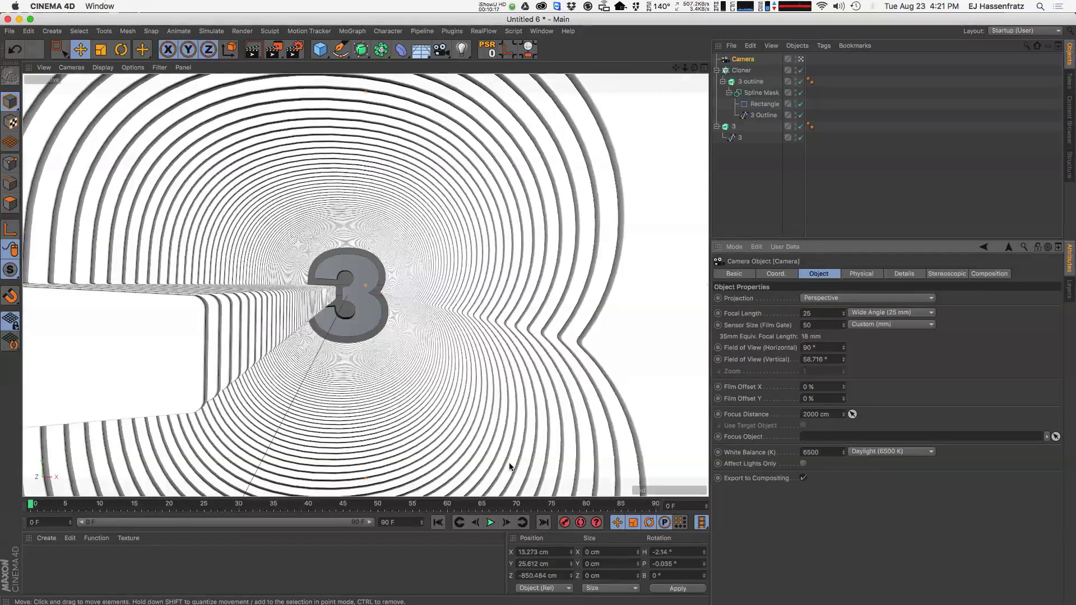
Move and turn the camera to look straight down the tunnel, with the 3 framed near the centre.
right_click_drag(344, 306, 295, 213, "alt")
left_click_drag(343, 306, 345, 304, "alt")
middle_click_drag(345, 304, 354, 302, "alt")
right_click_drag(354, 301, 349, 299, "alt")
left_click_drag(349, 300, 346, 296, "alt")
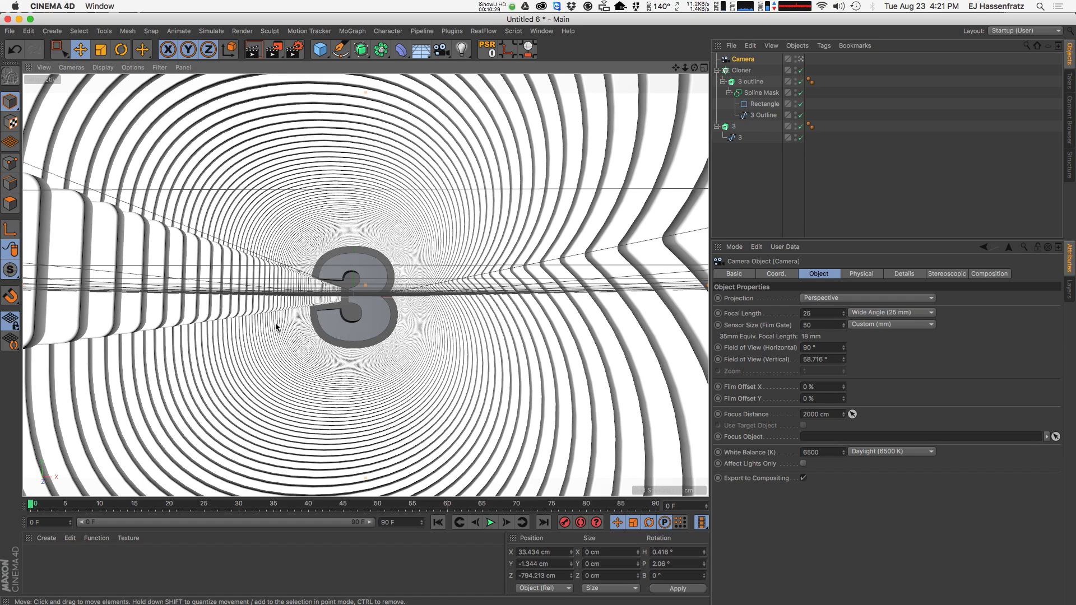
left_click(733, 126)
left_click_drag(411, 288, 375, 304, "alt")
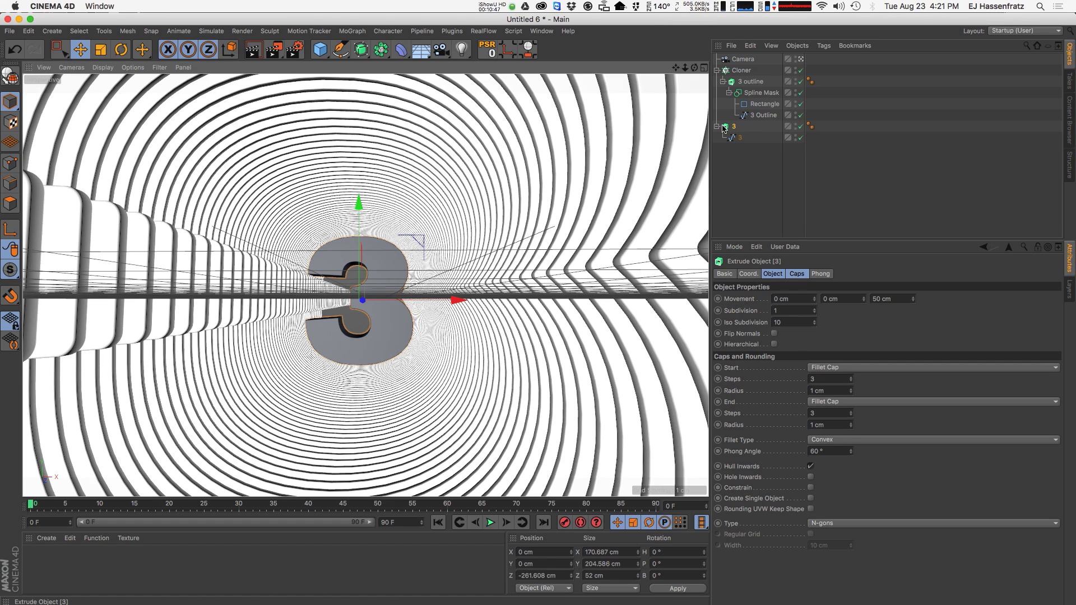
Preview the Cloner scene's playback, then review the rendered number 2 reference animation in the Picture Viewer.
left_click(741, 70)
left_click(491, 523)
left_click(491, 523)
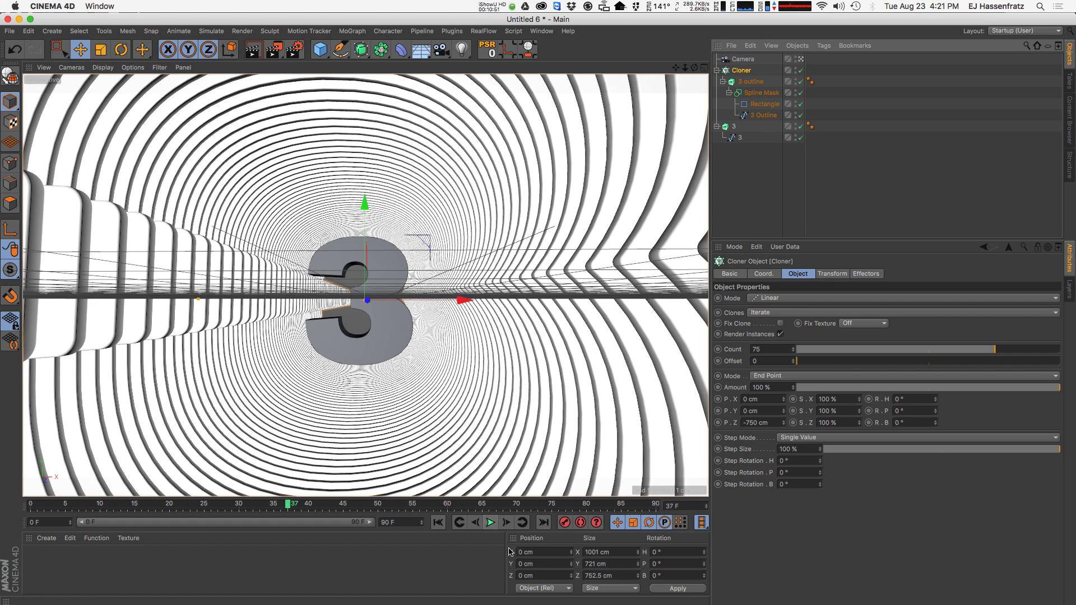
left_click_drag(0, 457, 663, 95)
left_click(748, 566)
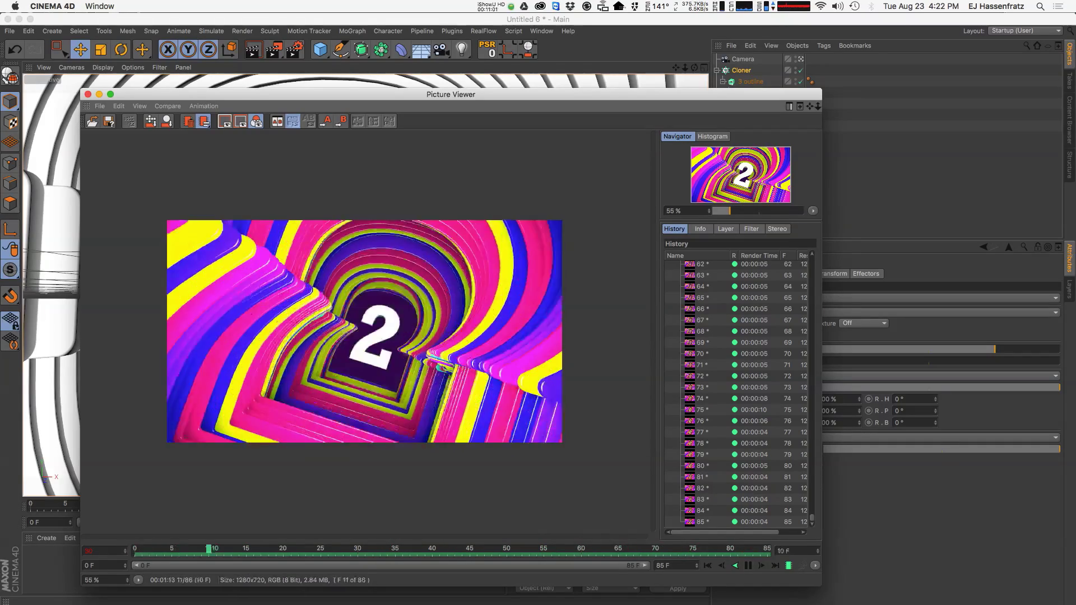
left_click(749, 565)
left_click_drag(572, 96, 0, 103)
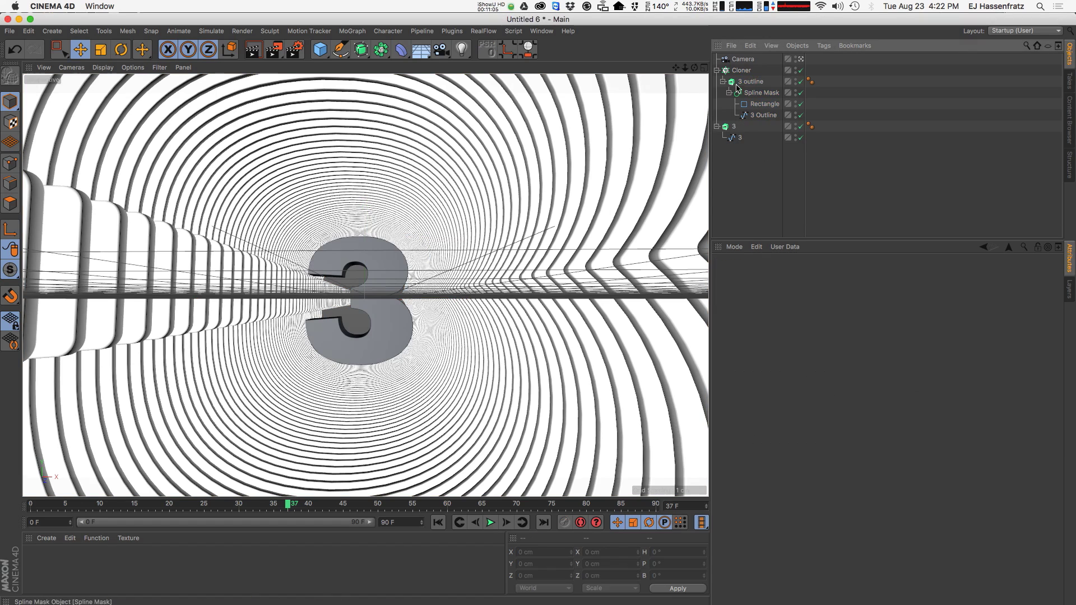
Add a Random effector to the Cloner, with position variation disabled and scale variation enabled.
left_click(353, 31)
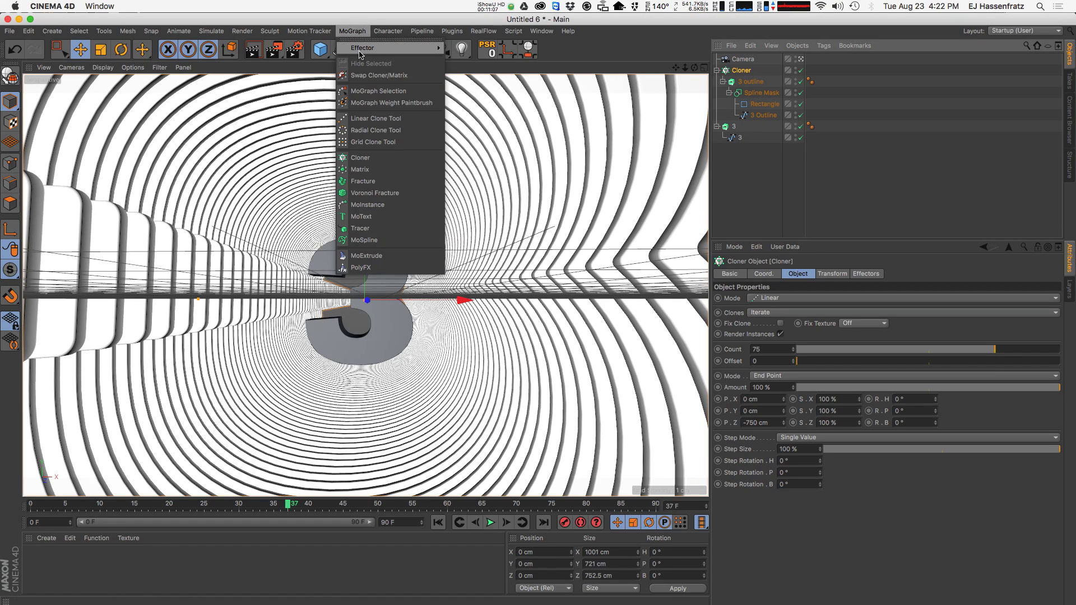
mouse_move(392, 48)
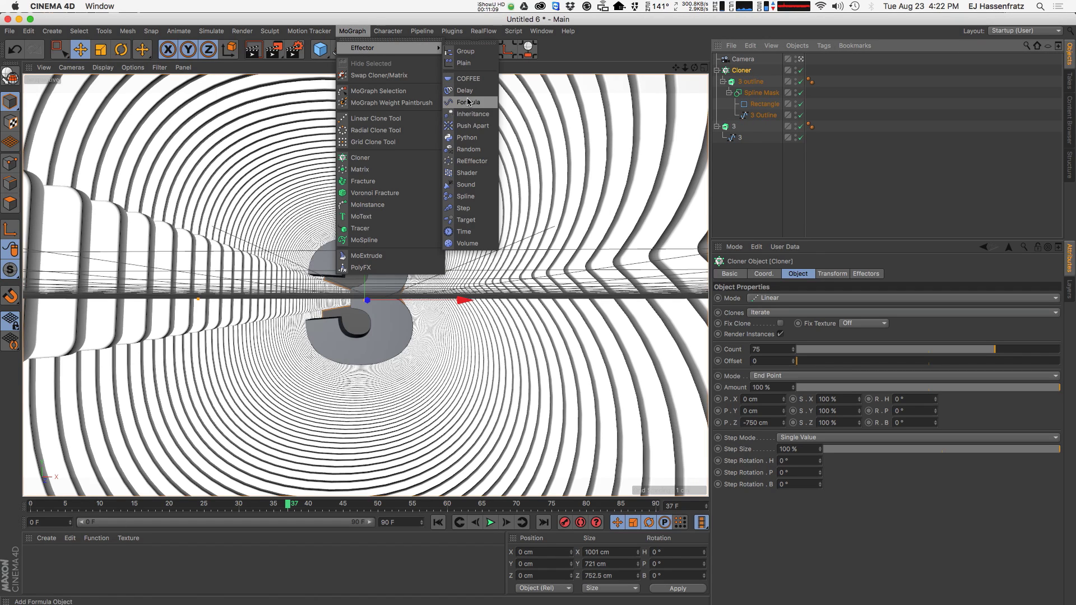
left_click(467, 150)
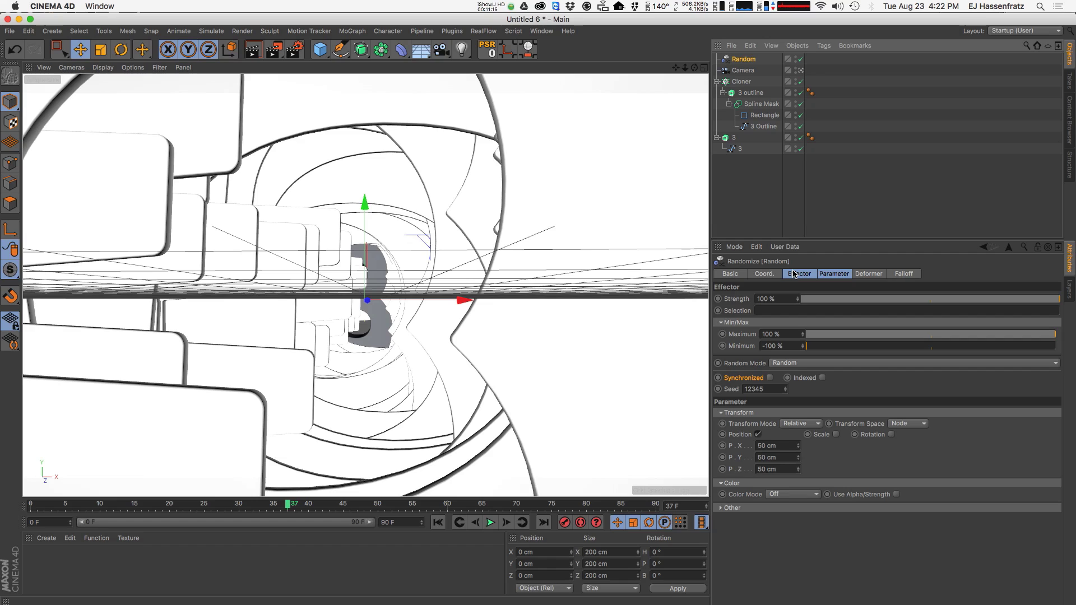
left_click(759, 435)
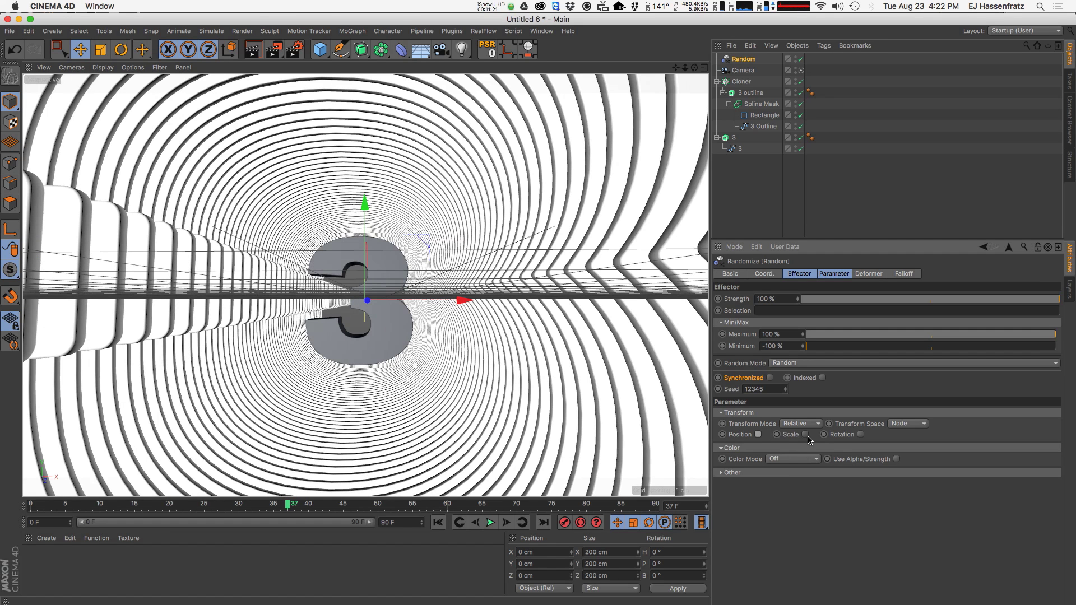
left_click(806, 435)
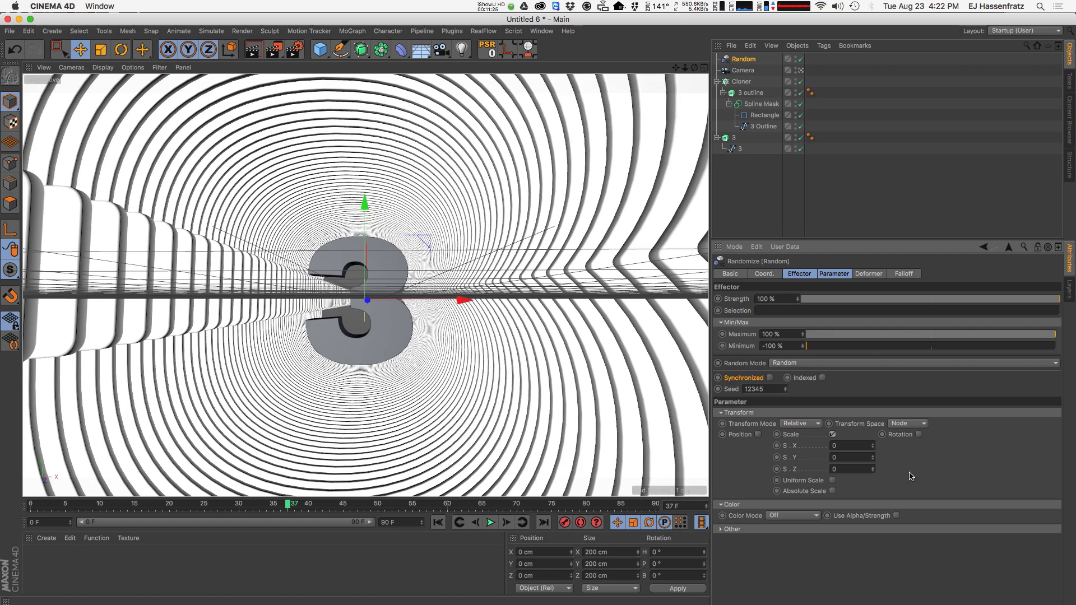
Set the Random effector's scale variation to 2 in X and 1.5 in Y.
mouse_move(873, 446)
left_mouse_down()
mouse_move(879, 431)
mouse_move(853, 488)
mouse_move(873, 397)
mouse_move(847, 474)
mouse_move(870, 446)
mouse_move(857, 444)
left_mouse_up()
type("0")
key("Return")
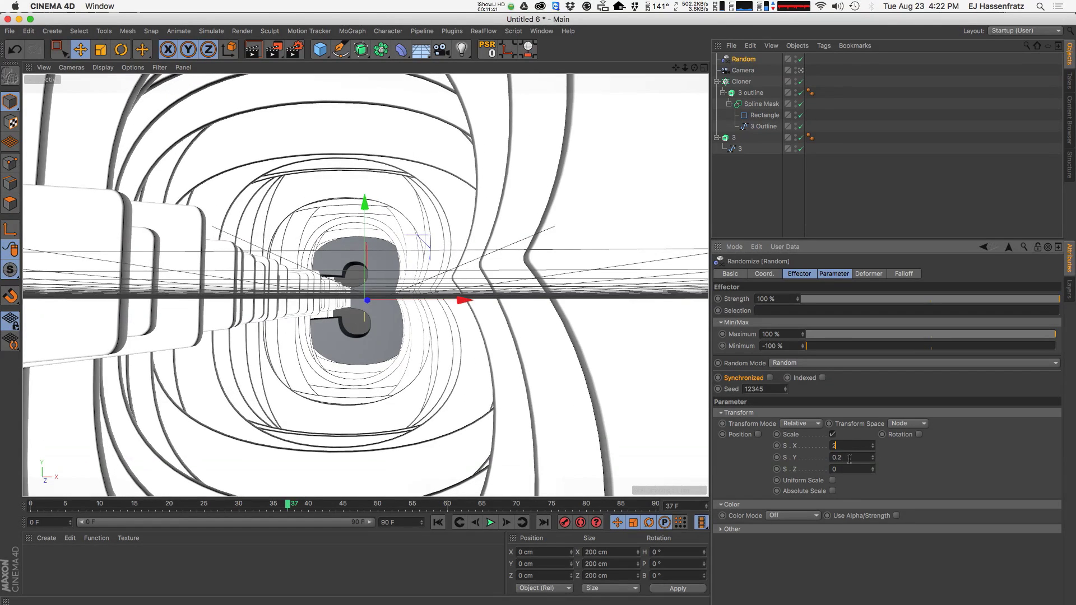
key("Tab")
type("2")
key("Return")
type("1")
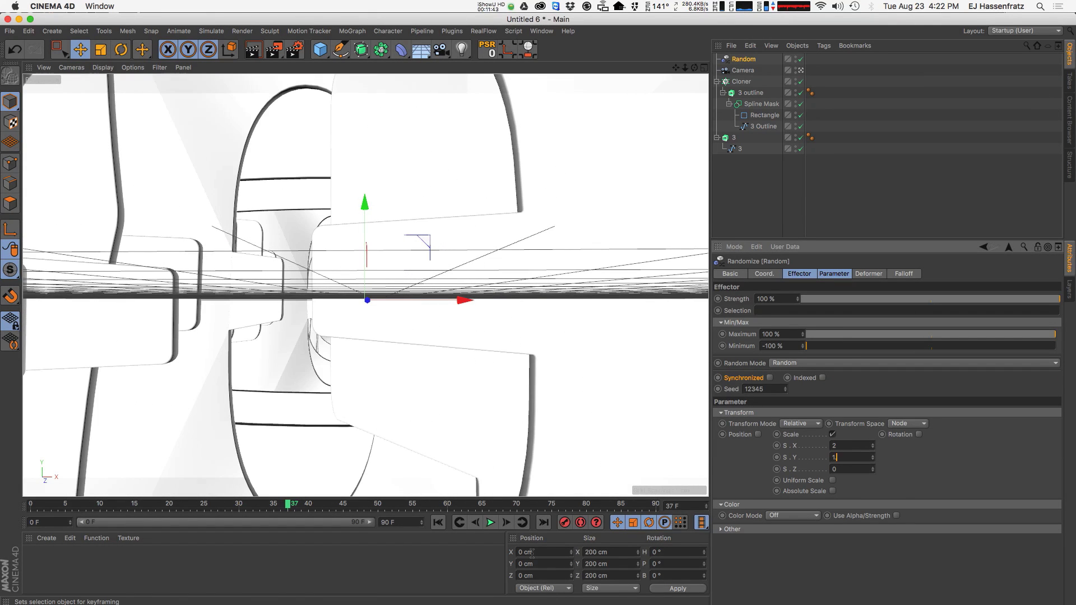
type(".5")
key("Return")
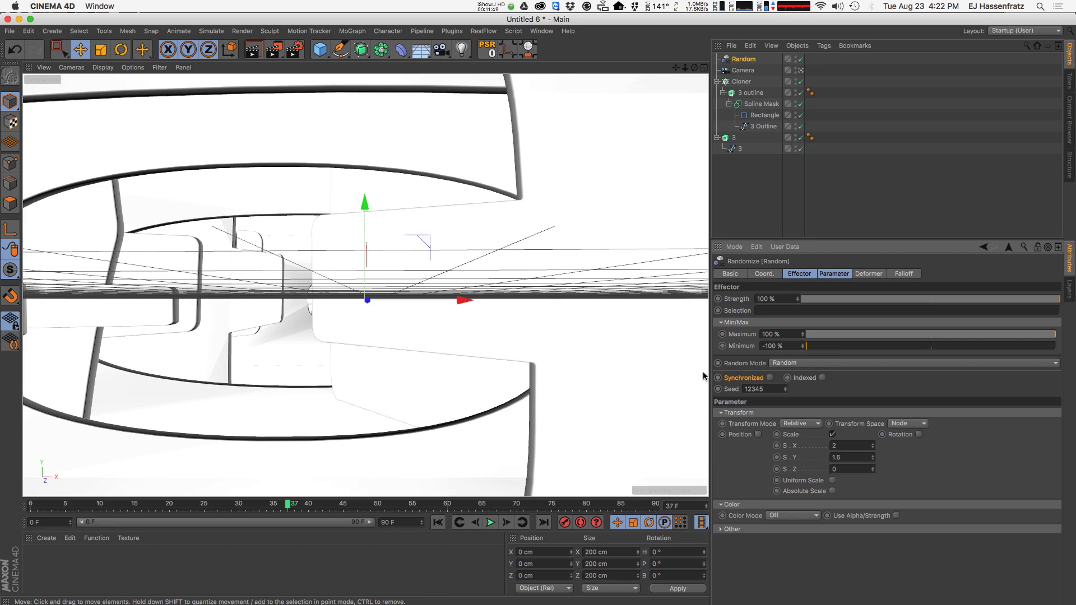
Set the Random effector to synchronized Turbulence mode with 27% animation speed and 221% noise scale.
left_click(792, 364)
left_click(824, 412)
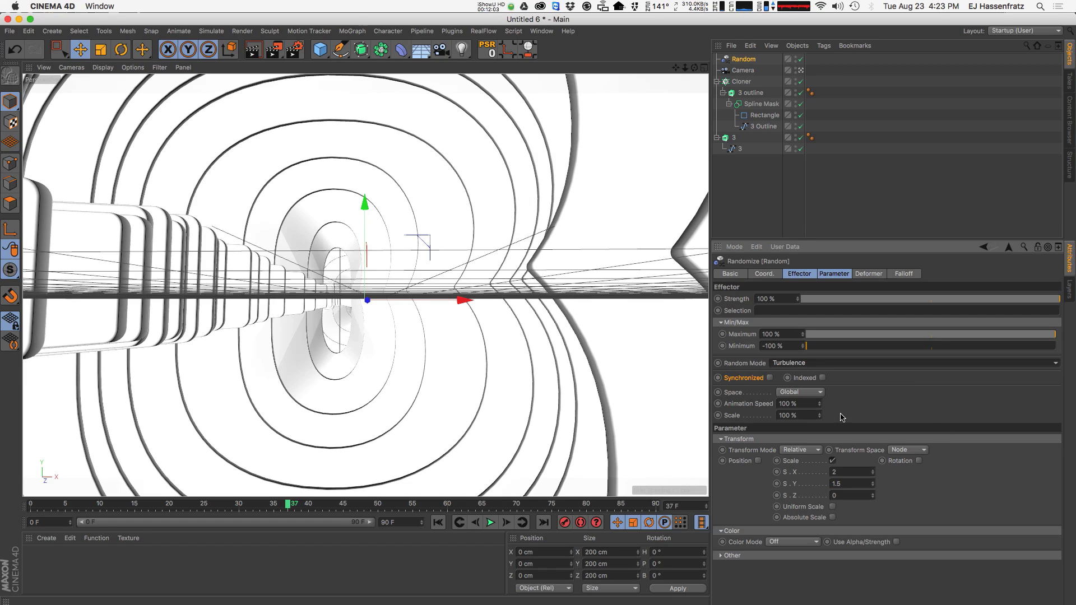
mouse_move(820, 417)
left_mouse_down()
mouse_move(846, 307)
mouse_move(841, 366)
mouse_move(826, 321)
mouse_move(830, 353)
left_mouse_up()
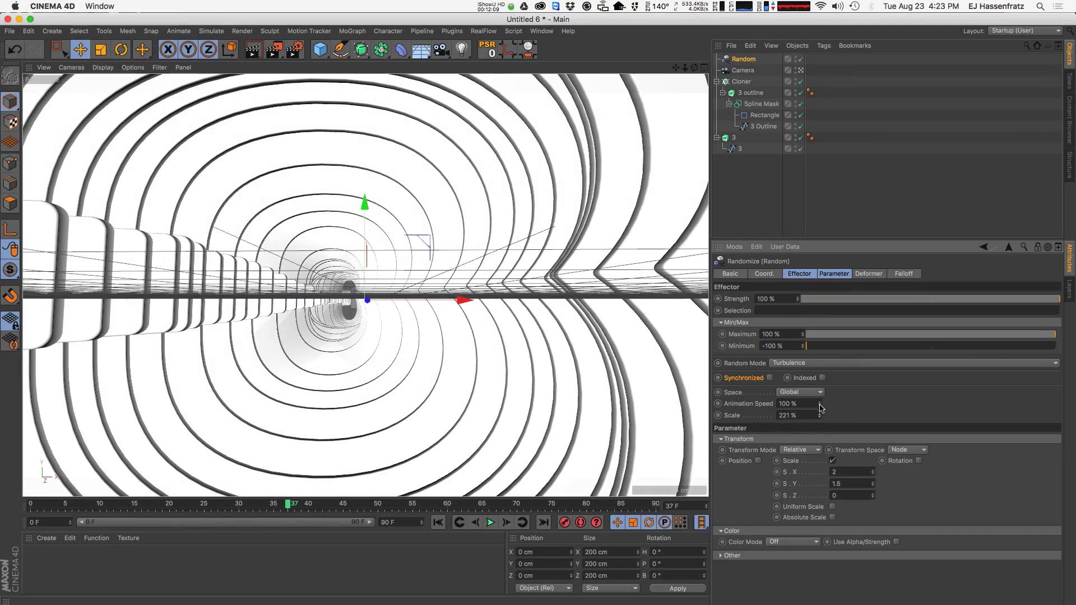
left_click_drag(822, 407, 824, 447)
left_click(770, 378)
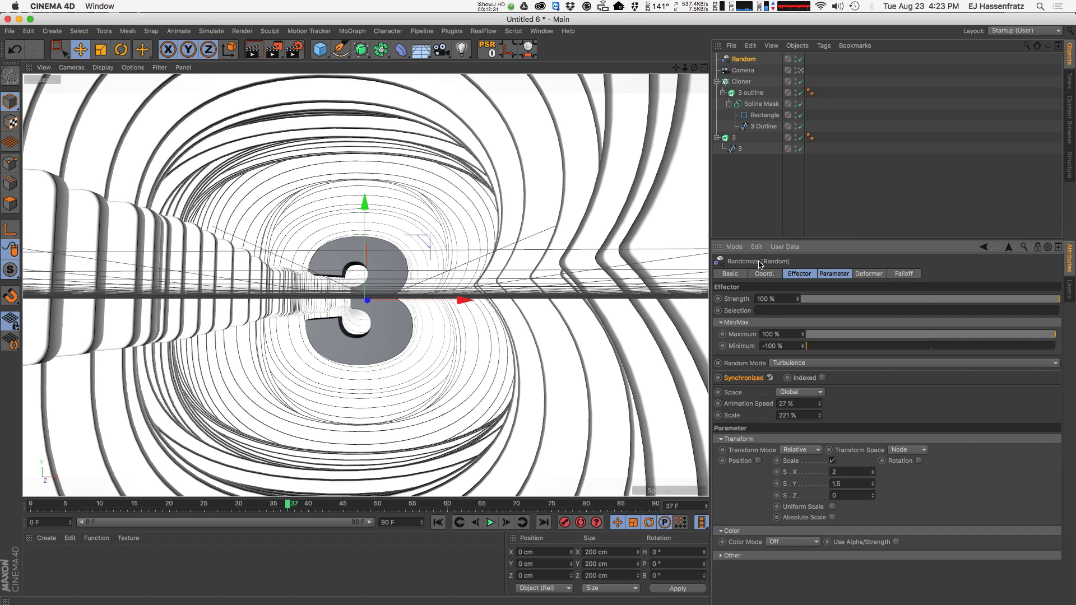
Play the animation and adjust the Random effector's minimum to -39% while it runs.
left_click(491, 522)
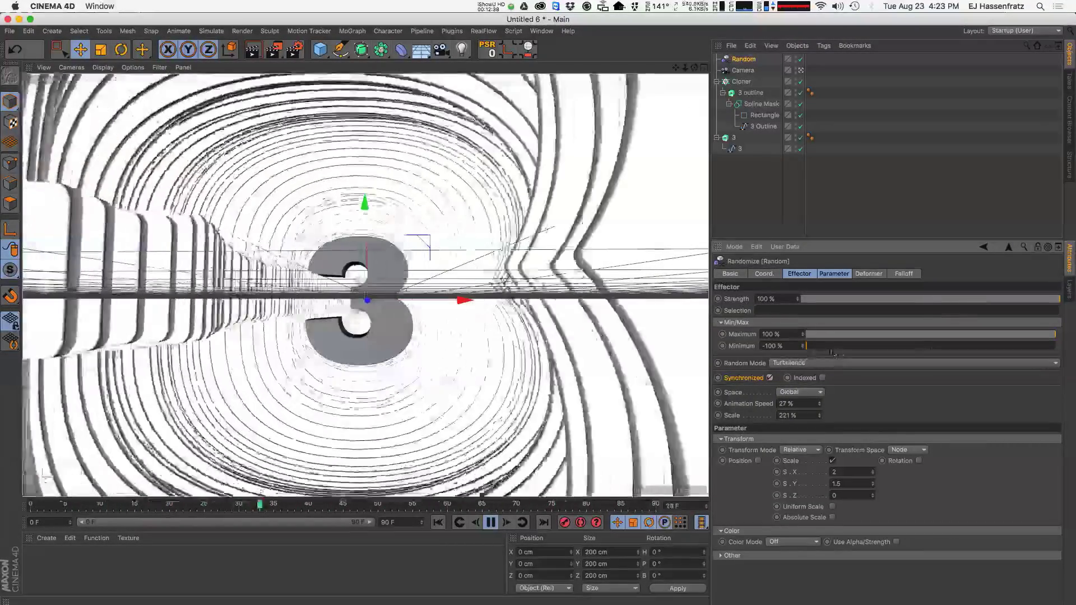
left_click_drag(827, 347, 872, 346)
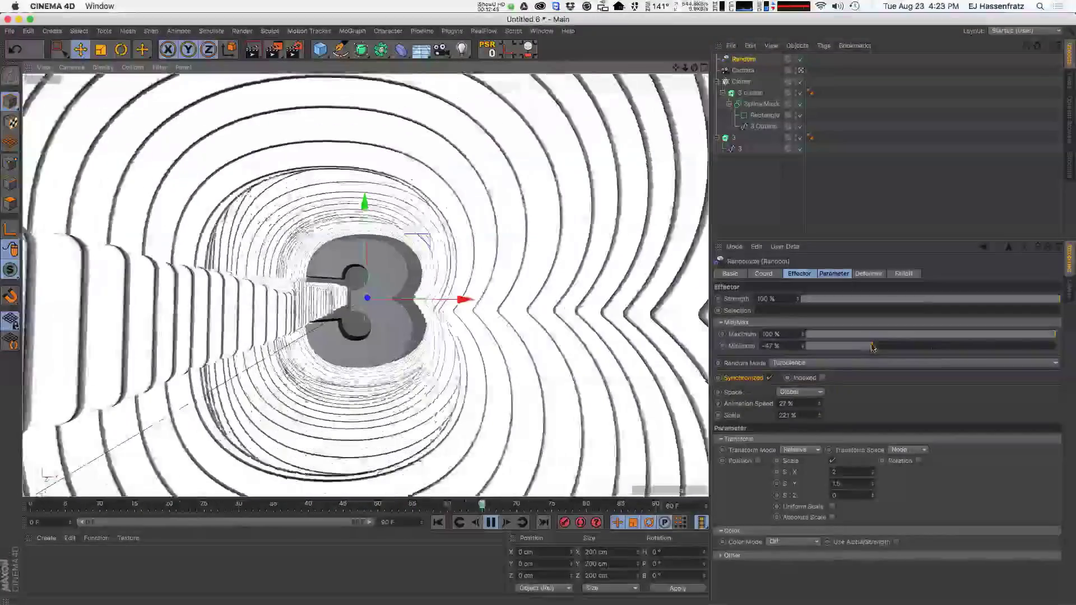
left_click_drag(873, 346, 859, 348)
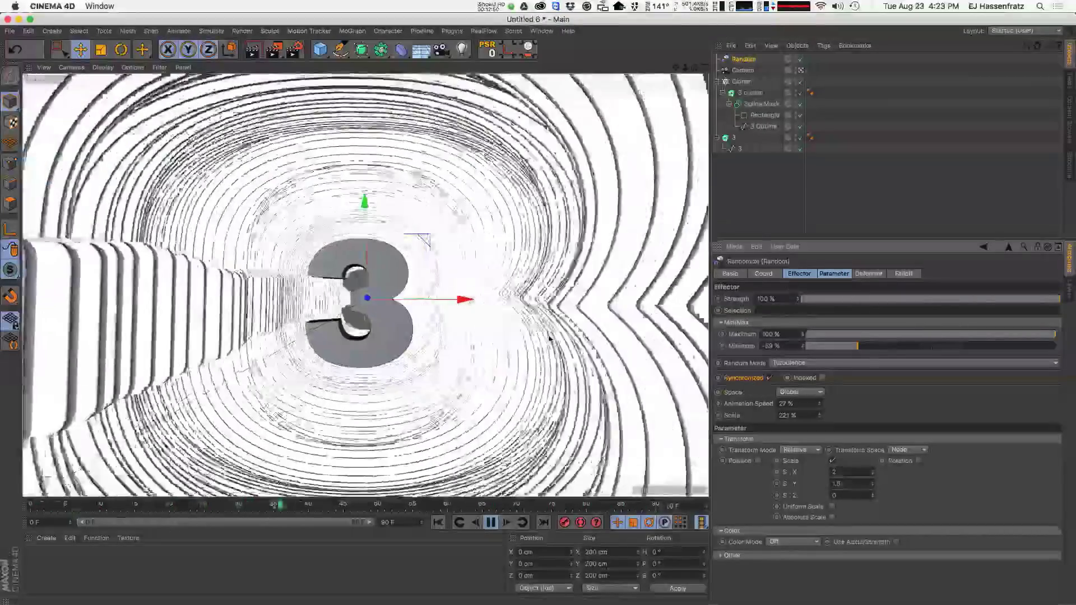
left_click_drag(860, 347, 892, 355)
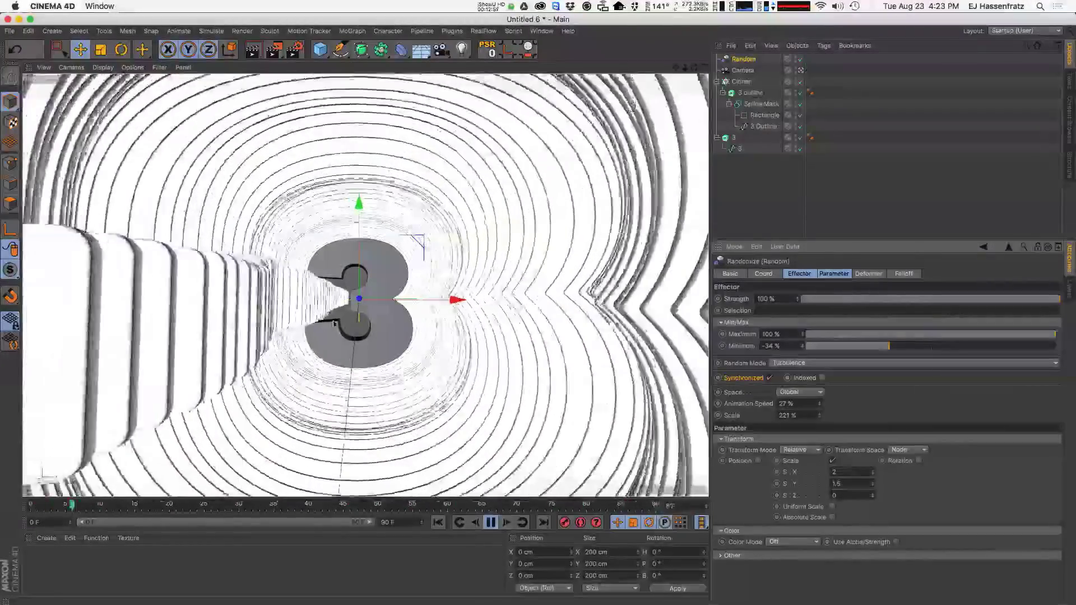
left_click_drag(890, 348, 883, 349)
Try a 200% maximum on the Random effector, then return it to 100%.
left_click_drag(803, 335, 819, 297)
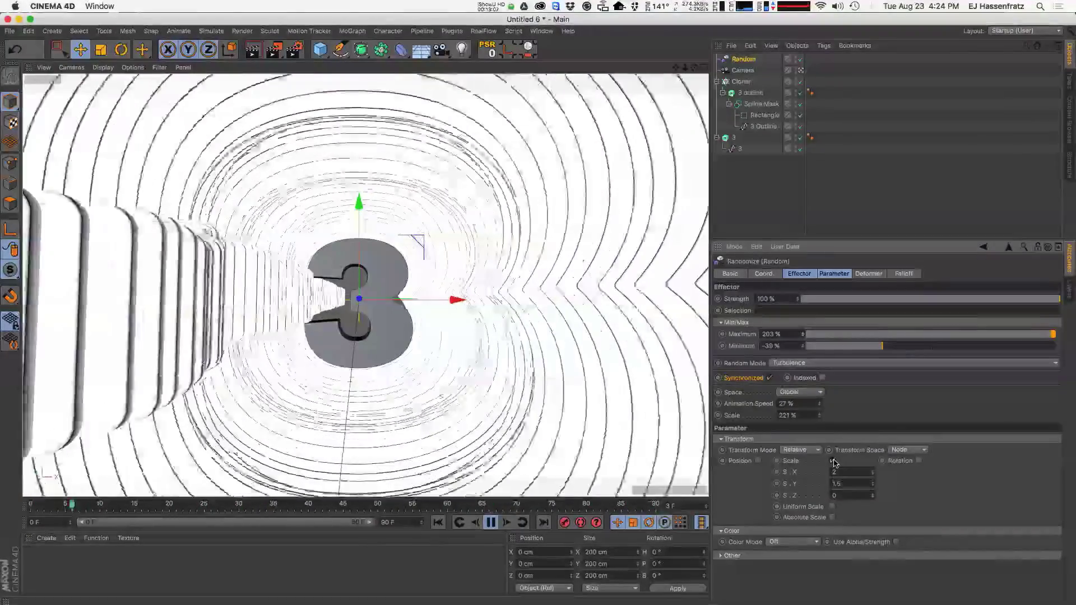
left_click_drag(783, 335, 695, 348)
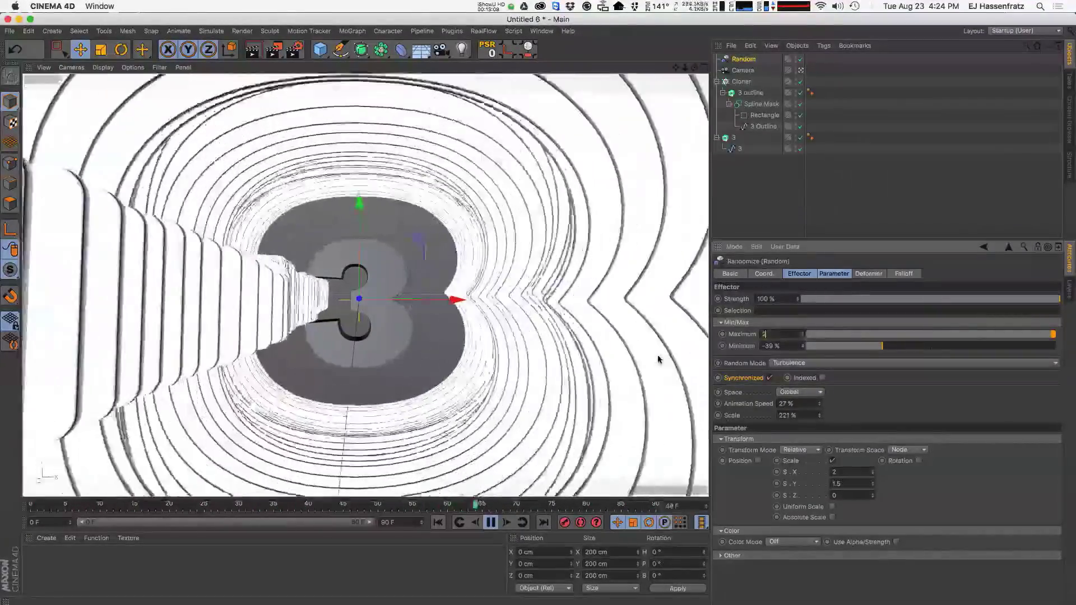
key("Return")
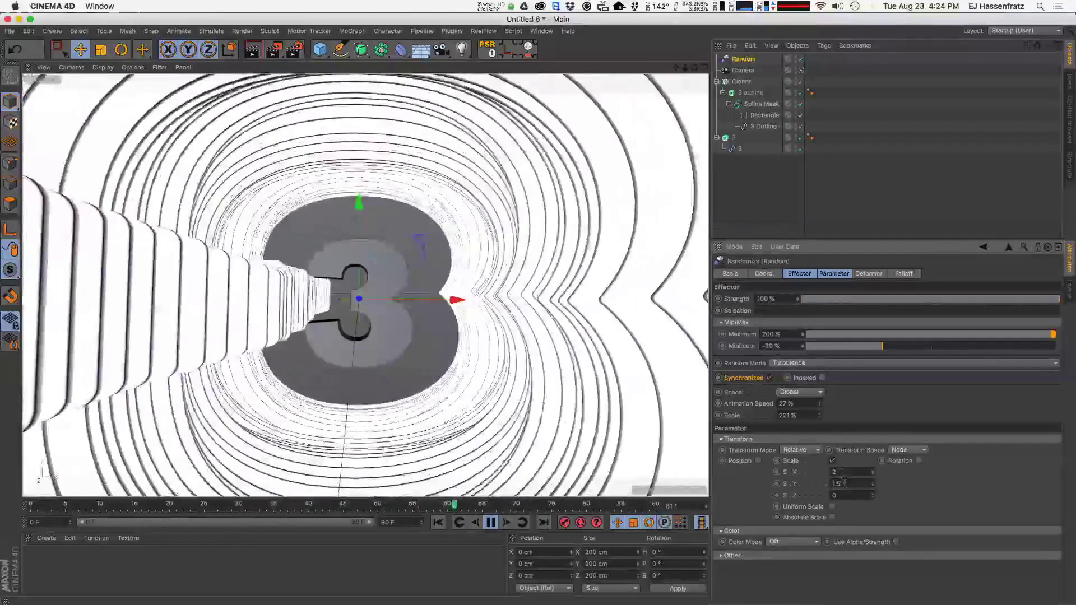
mouse_move(1052, 334)
left_mouse_down()
mouse_move(980, 336)
mouse_move(1059, 335)
left_mouse_up()
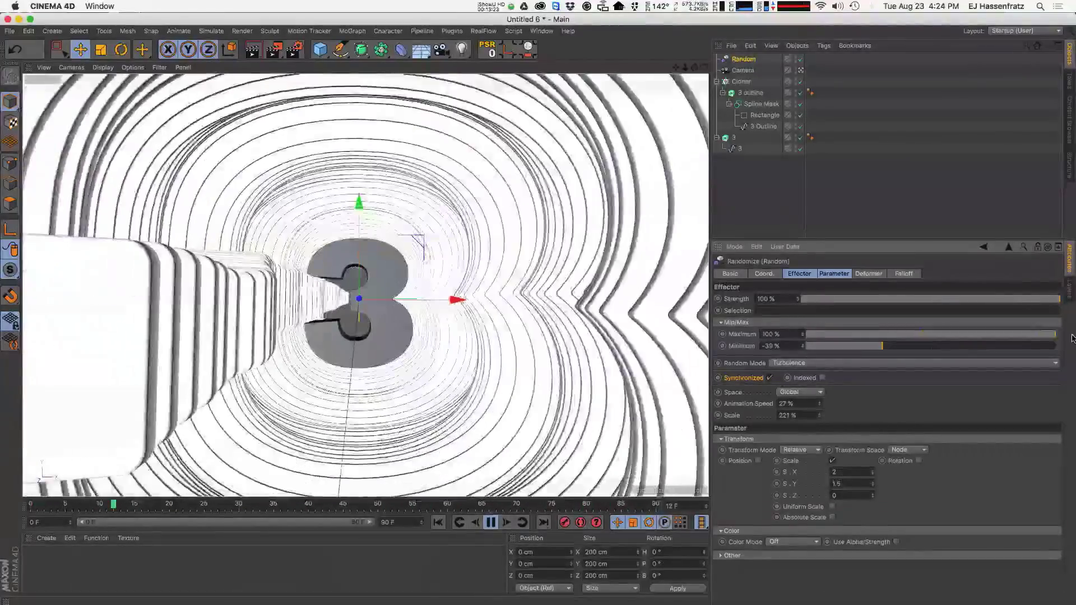
Tune the Random effector's turbulence to a -30% minimum, 15% animation speed and 90% noise scale.
left_click_drag(883, 346, 918, 347)
left_click_drag(820, 405, 821, 409)
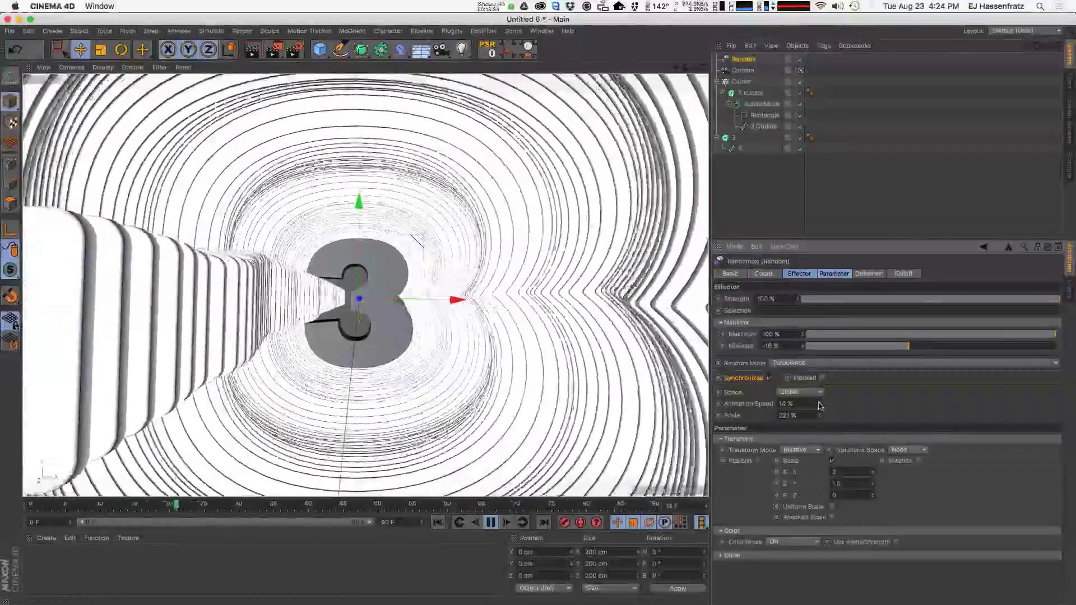
left_click_drag(822, 419, 811, 475)
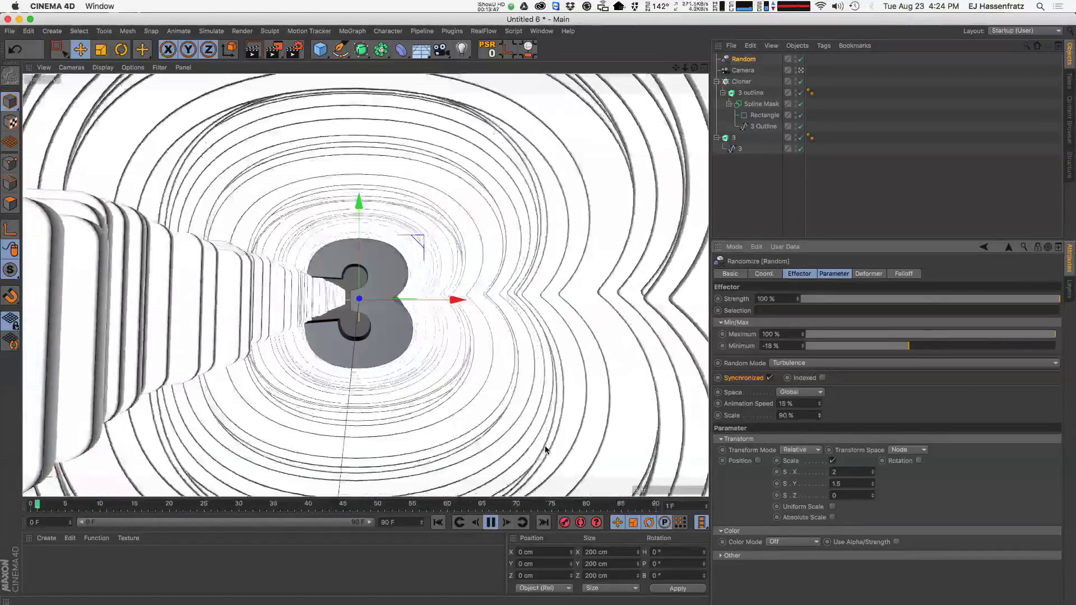
left_click_drag(909, 346, 894, 347)
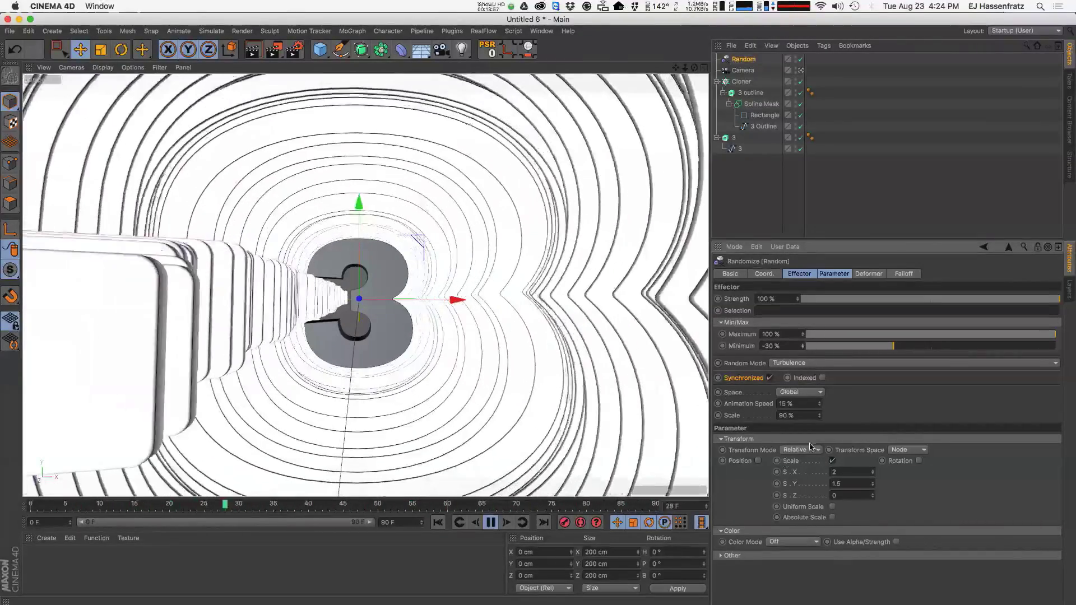
Adjust the Random effector's scale variation to 2.44 in X and 1.27 in Y.
mouse_move(873, 472)
left_mouse_down()
mouse_move(875, 456)
mouse_move(873, 485)
mouse_move(872, 471)
left_mouse_up()
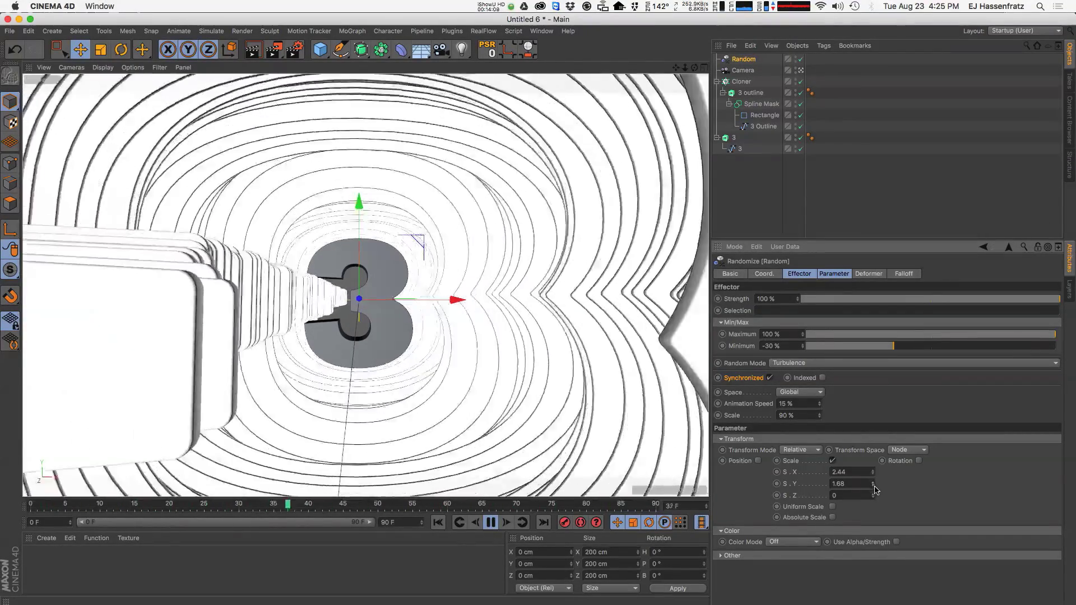
mouse_move(870, 495)
left_mouse_down()
mouse_move(870, 507)
mouse_move(868, 475)
mouse_move(868, 485)
left_mouse_up()
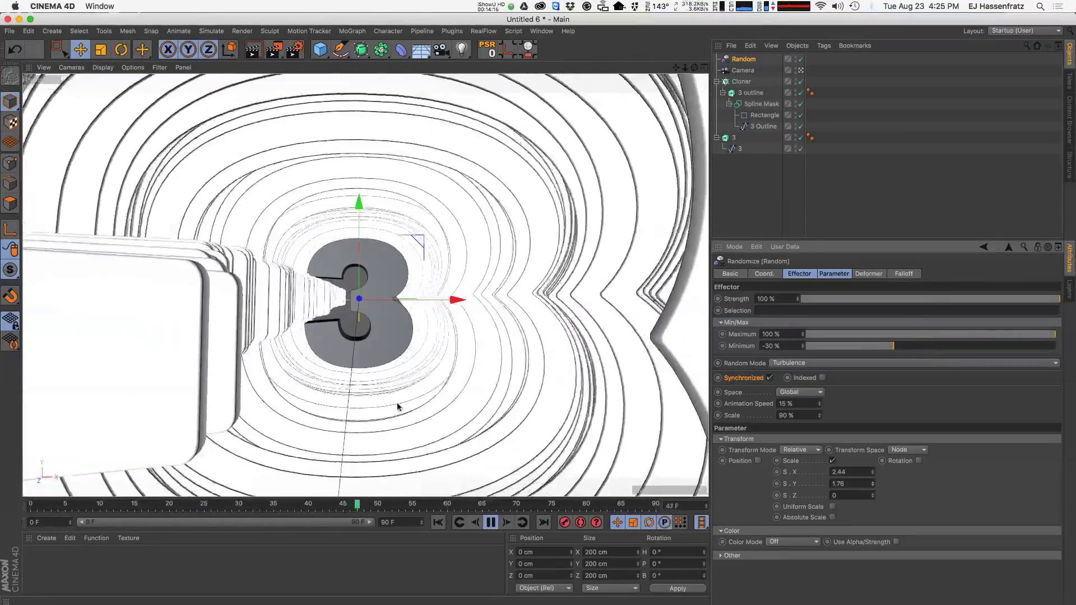
left_click_drag(873, 485, 877, 512)
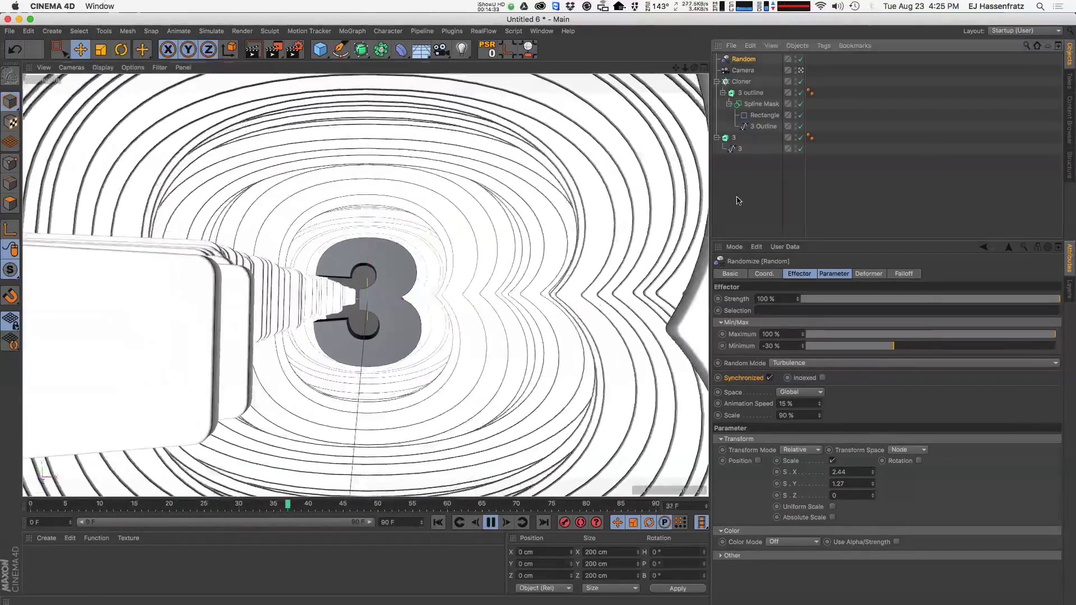
Duplicate the Random effector and select the upper of the two effectors.
left_click_drag(744, 59, 757, 66, "ctrl")
left_click(742, 60)
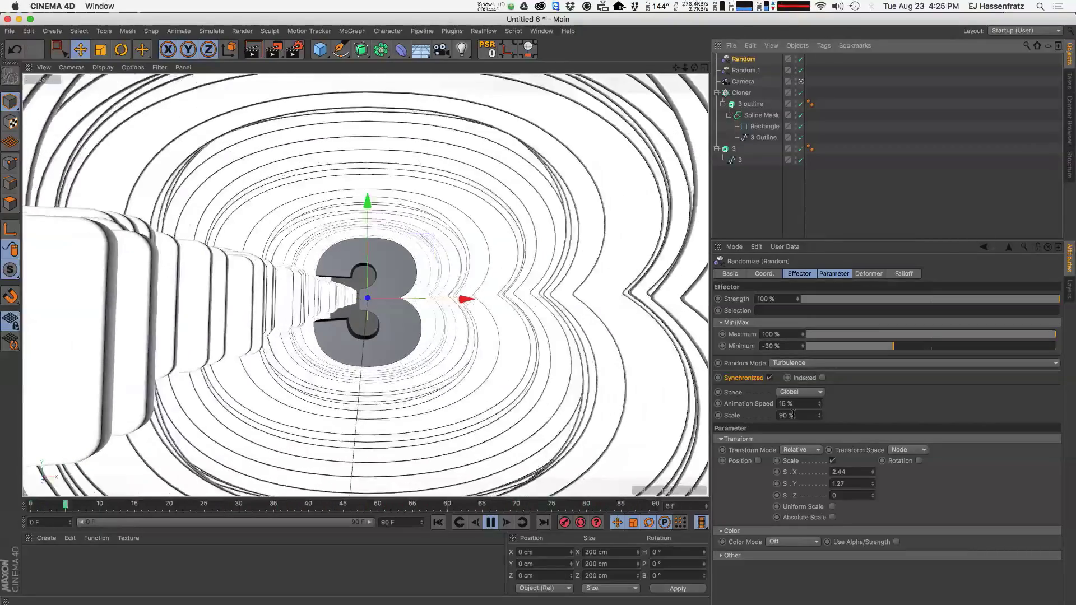
Give Random.1 5% animation speed, 287% noise scale, and scale variation of 1 in X and 0.5 in Y, and add it to the Cloner's effectors.
left_click(745, 70)
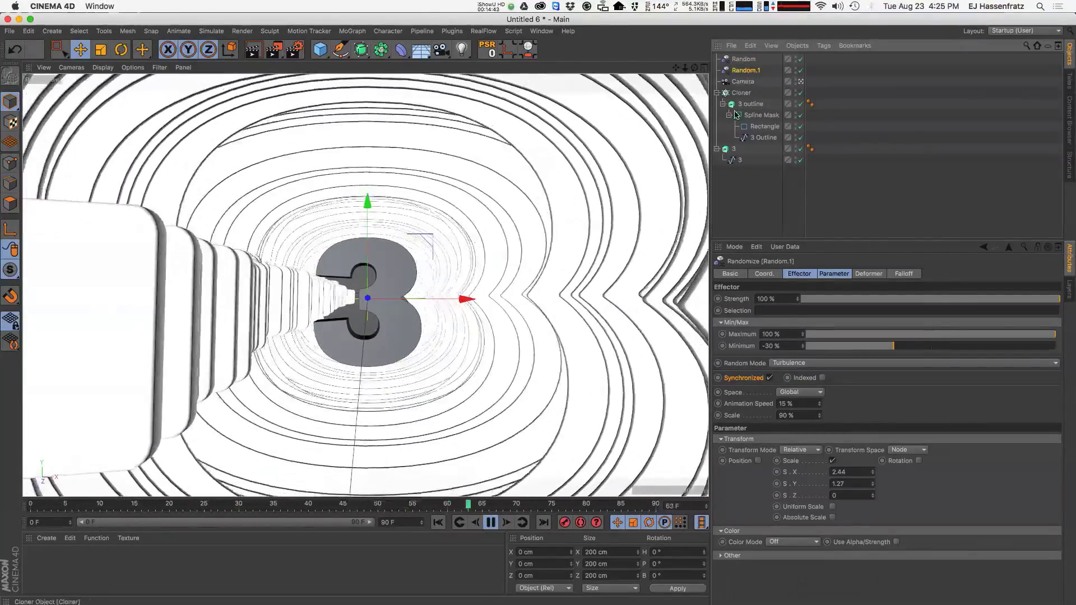
left_click_drag(819, 404, 835, 367)
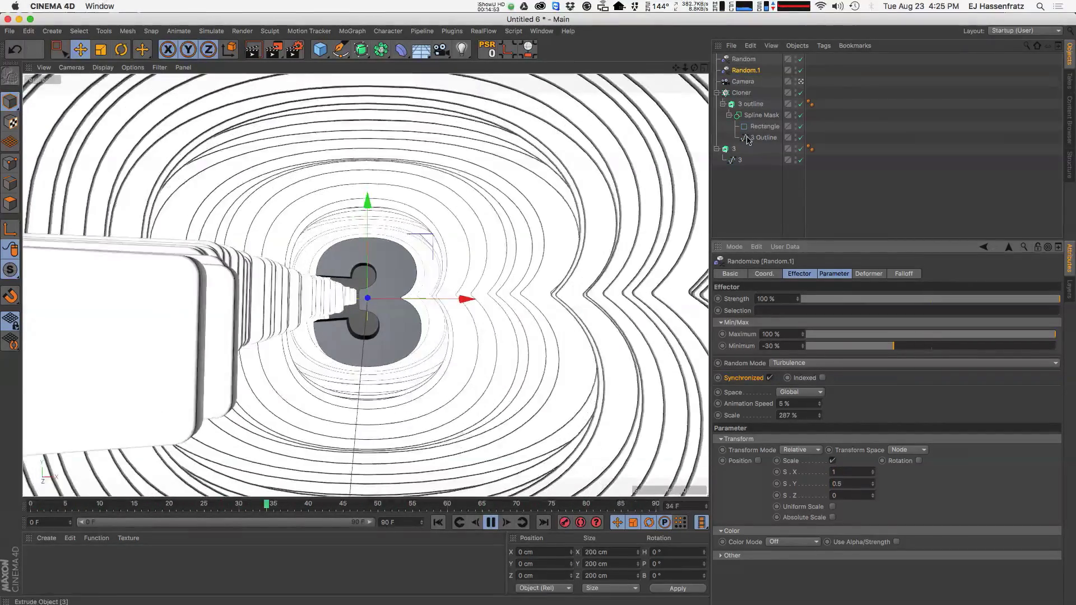
left_click(742, 93)
left_click(865, 274)
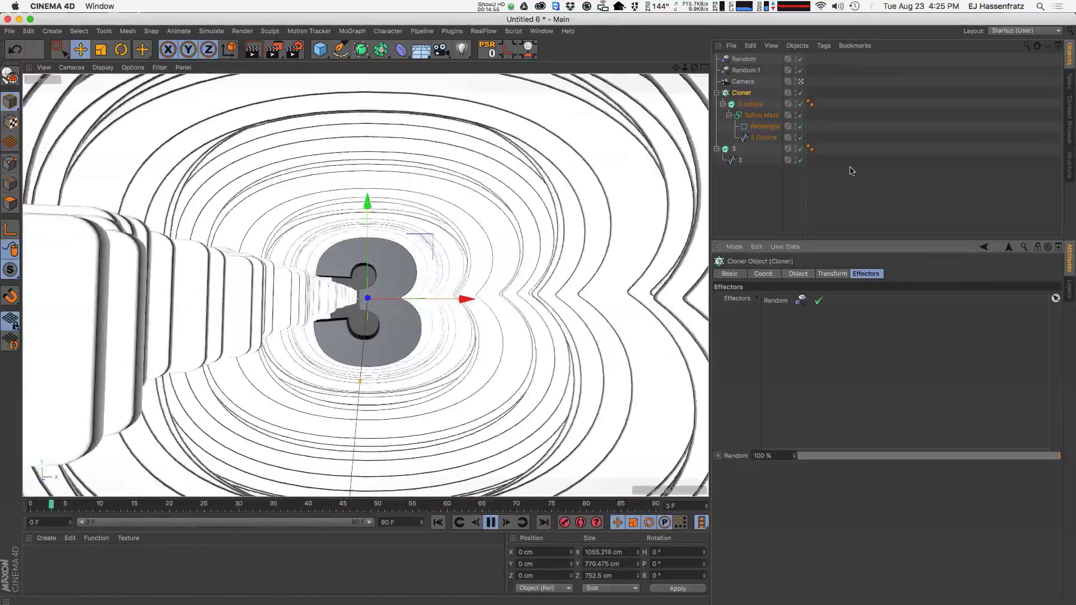
left_click_drag(745, 70, 830, 364)
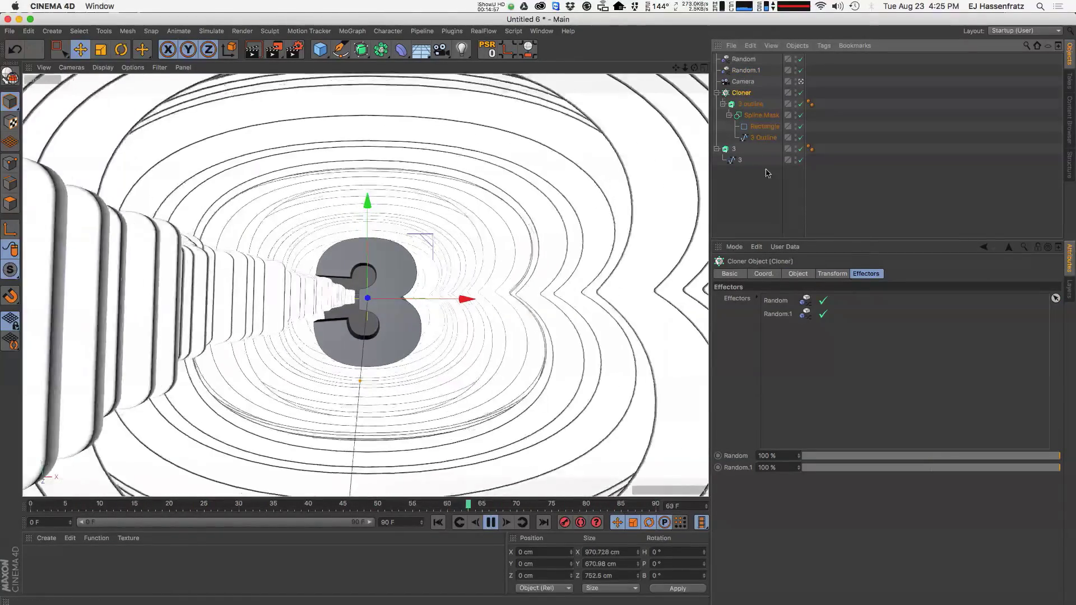
Refine Random.1 to scale variation 0.53 in X and 0.33 in Y, with a 50% maximum, -29% minimum and 648% noise scale.
left_click(744, 71)
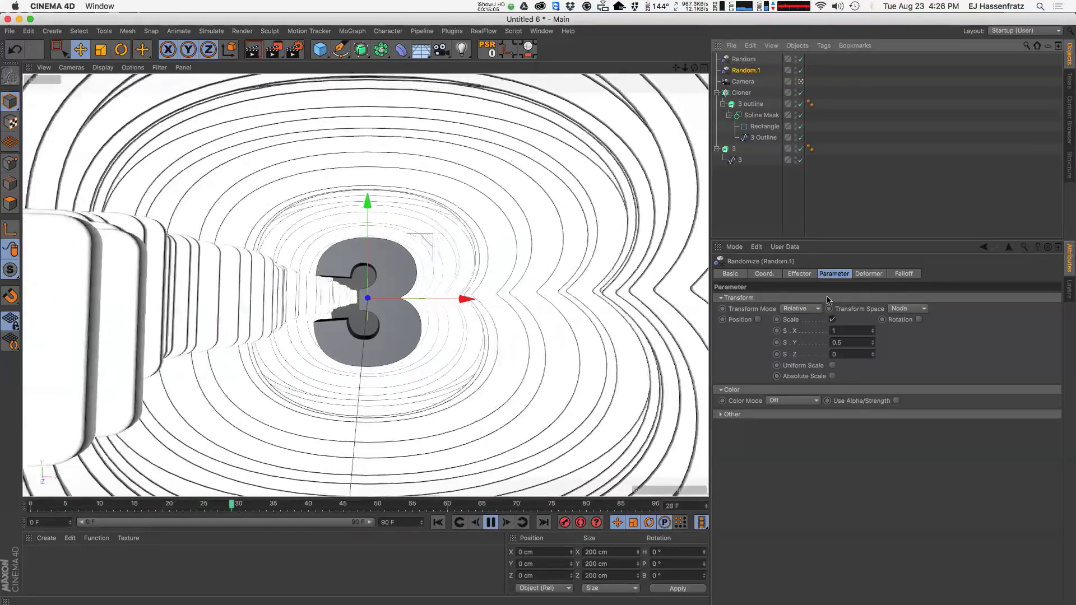
left_click_drag(873, 333, 882, 352)
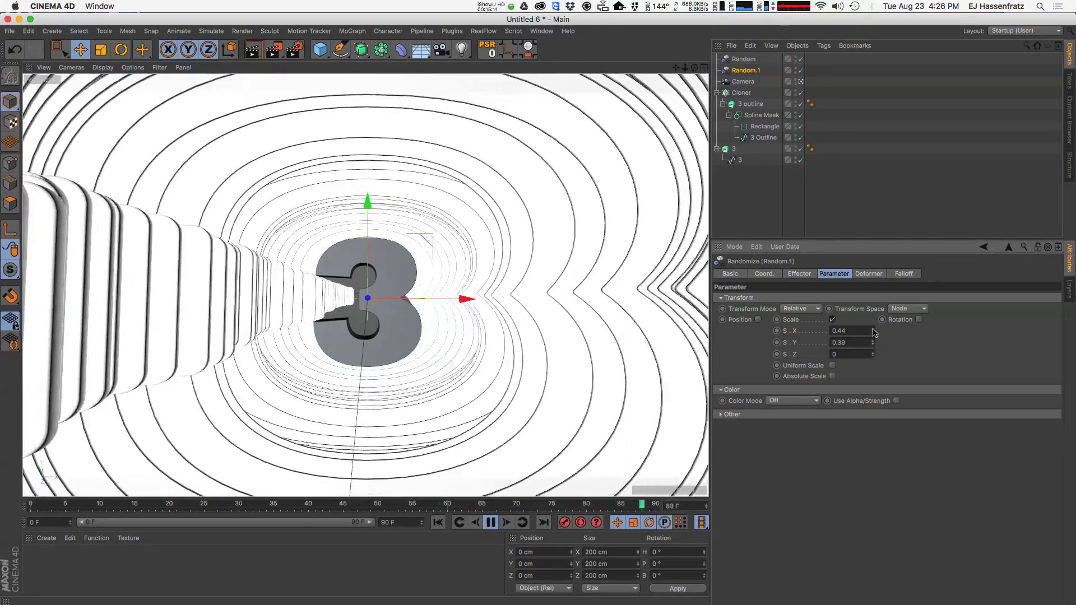
left_click(800, 274)
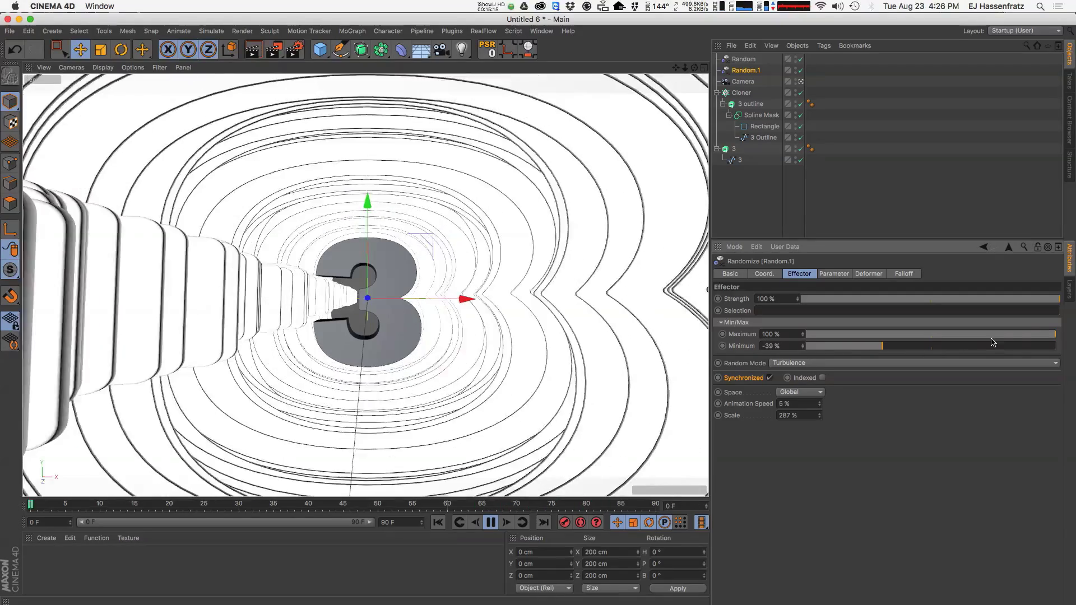
left_click_drag(992, 335, 986, 337)
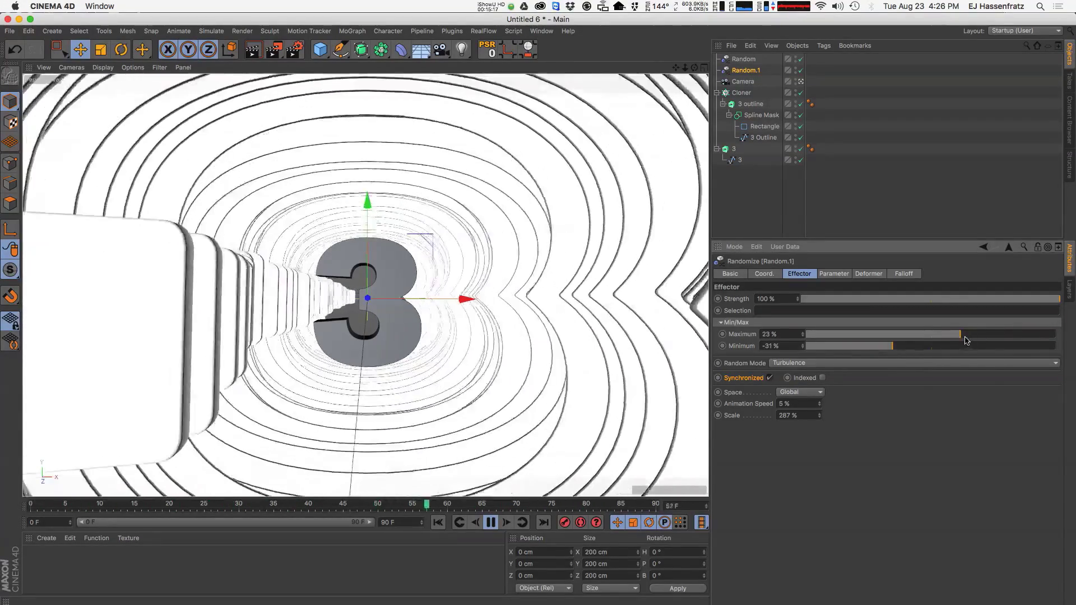
left_click_drag(823, 415, 823, 398)
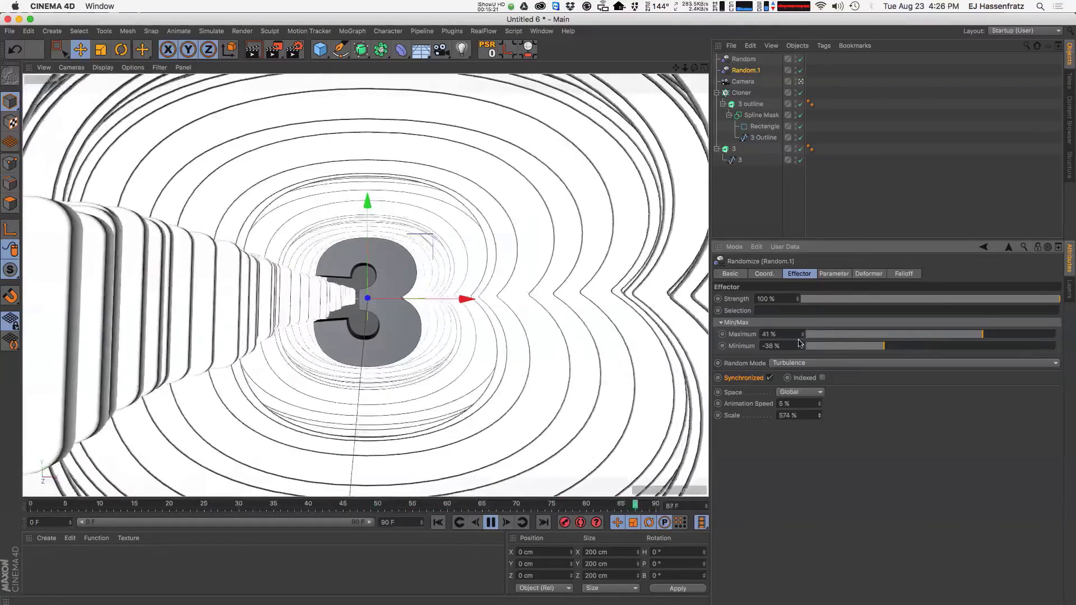
left_click(801, 71)
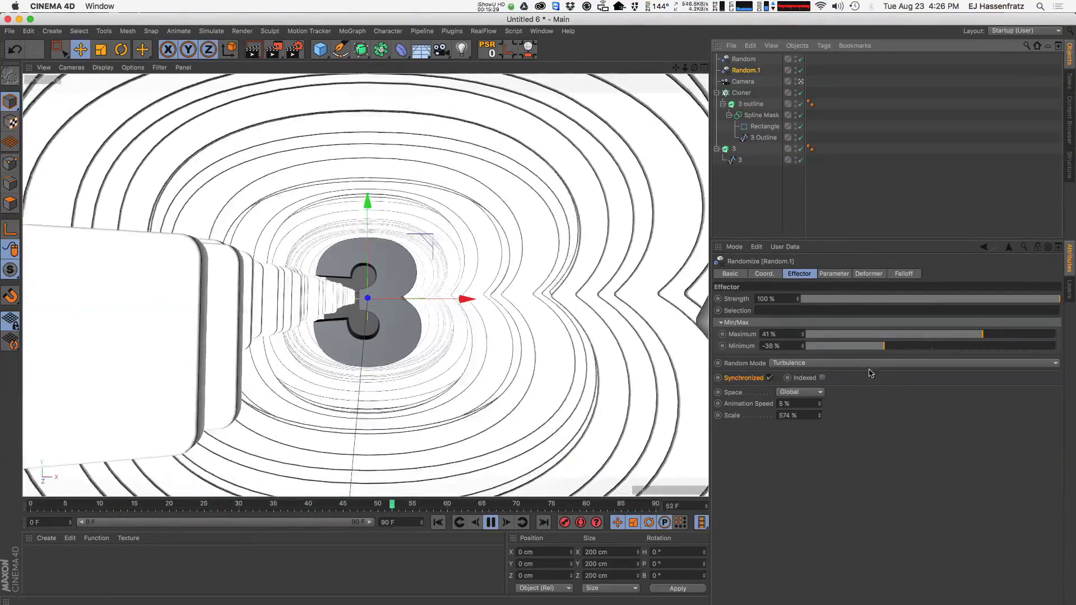
left_click(885, 347)
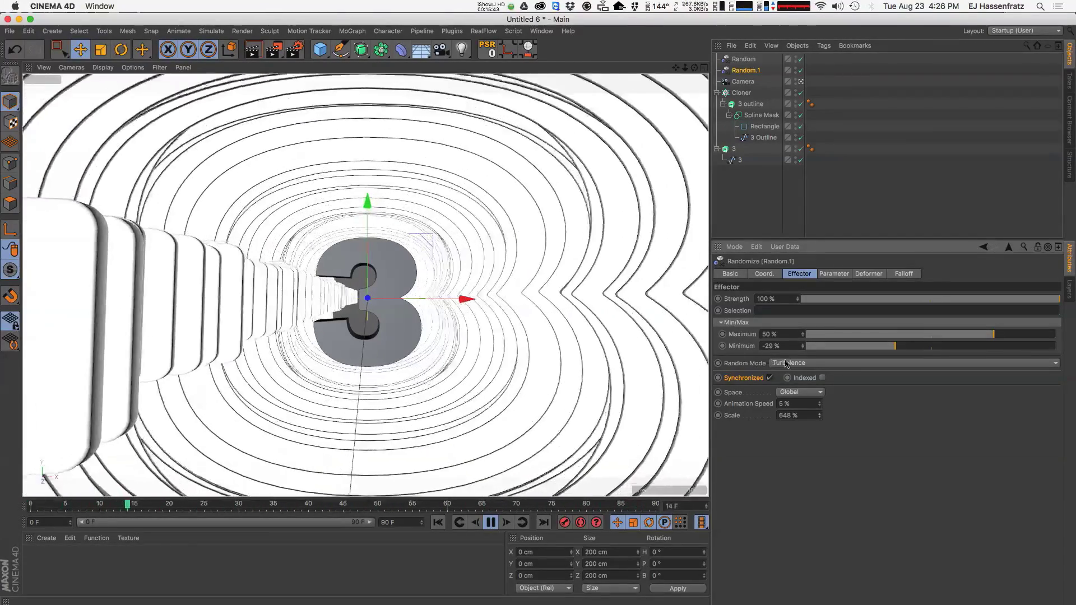
Raise Random.1's X scale variation to 0.97 and compare the animation with the effector disabled and enabled.
left_click(833, 274)
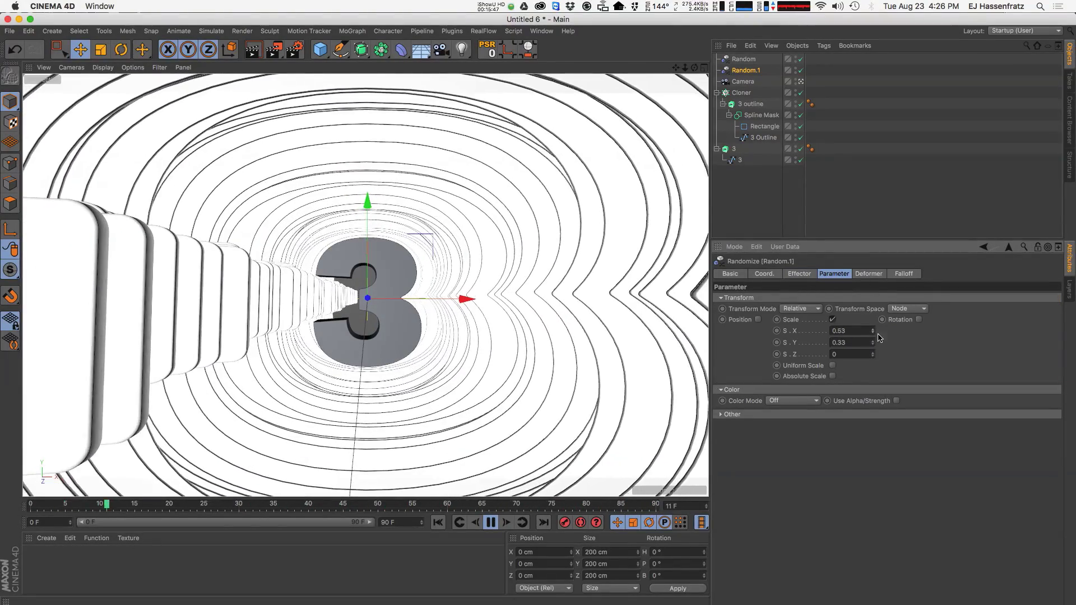
left_click_drag(873, 334, 874, 326)
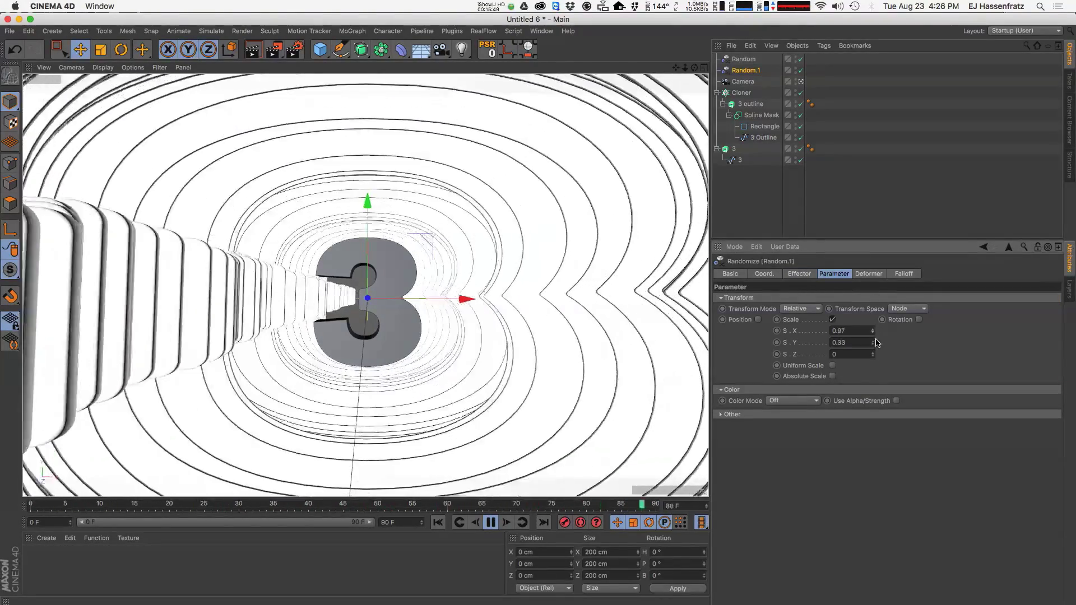
left_click(801, 70)
left_click(801, 70)
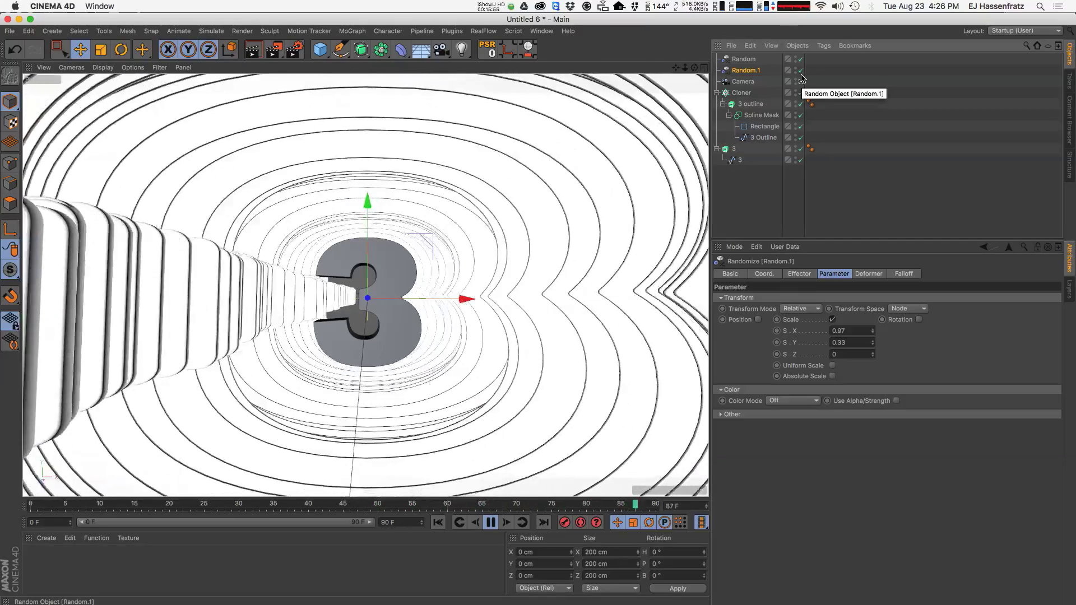
Stop playback and save the project as rio_number_3c4d.c4d in the RIO_NUMBERS folder.
left_click(491, 523)
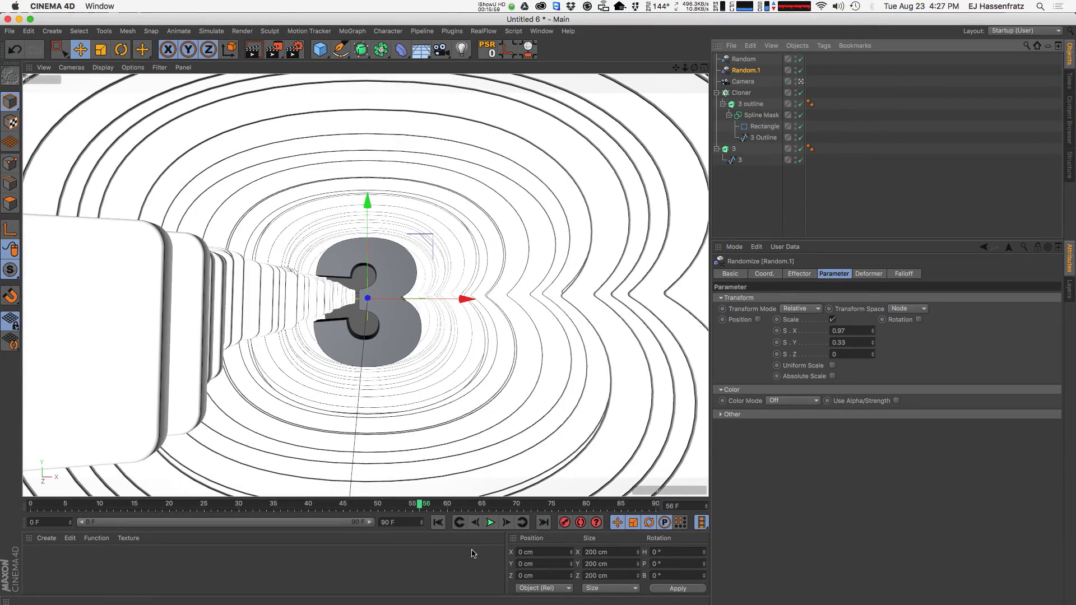
key("super+s")
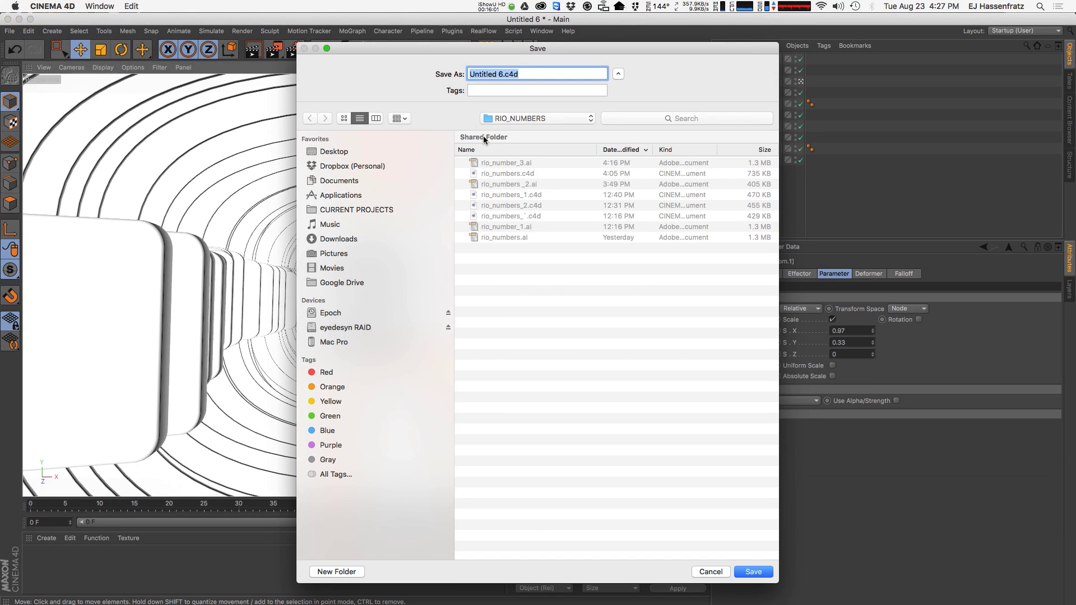
left_click(501, 78)
key("Return")
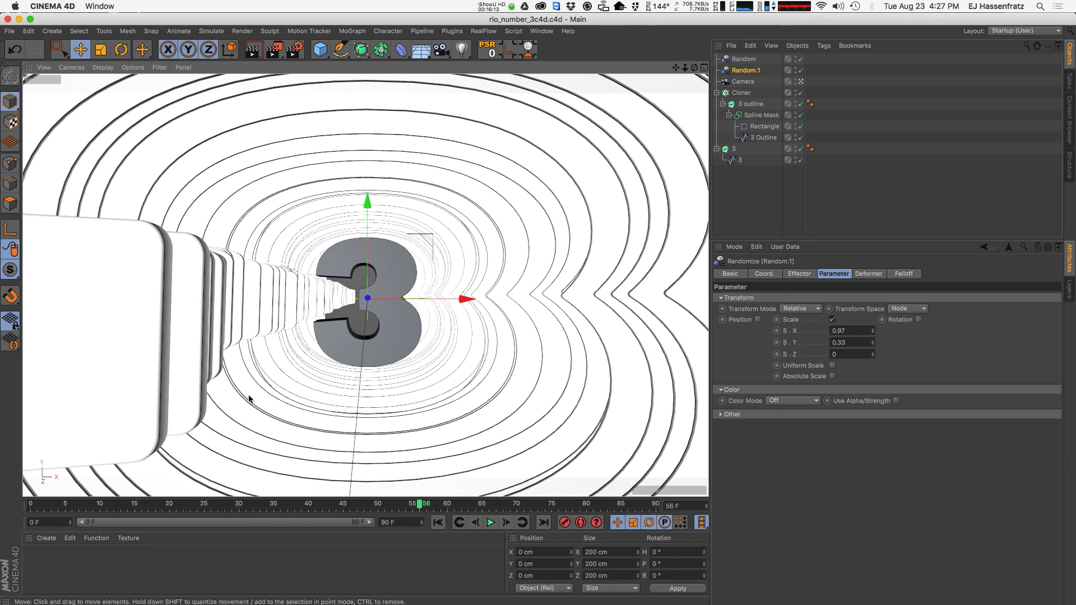
Preview the animation briefly, stop it, and create a new material opened for editing.
left_click(490, 523)
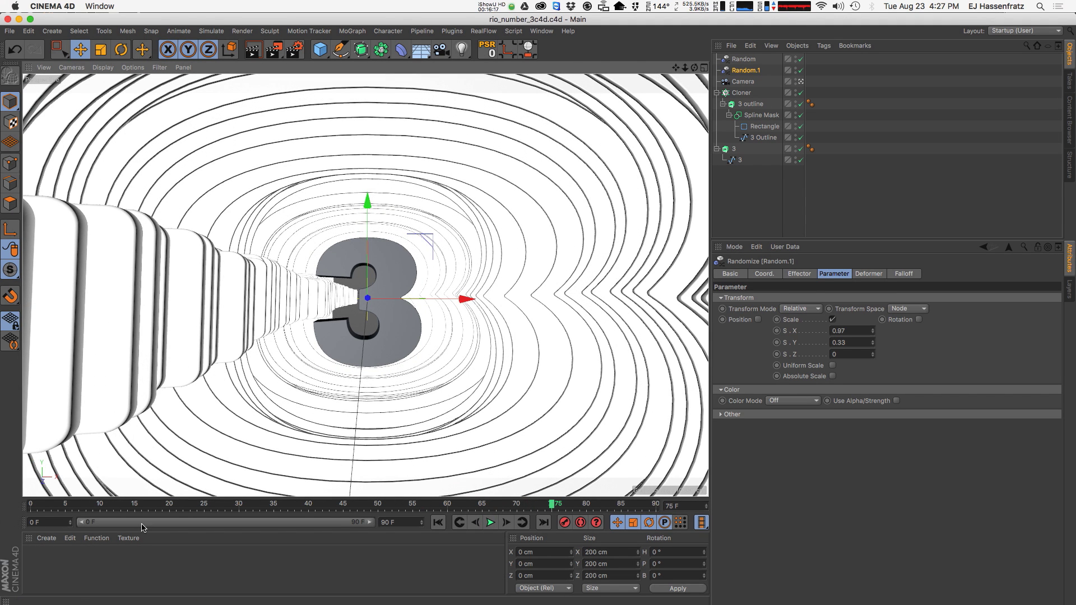
double_click(60, 577)
double_click(32, 561)
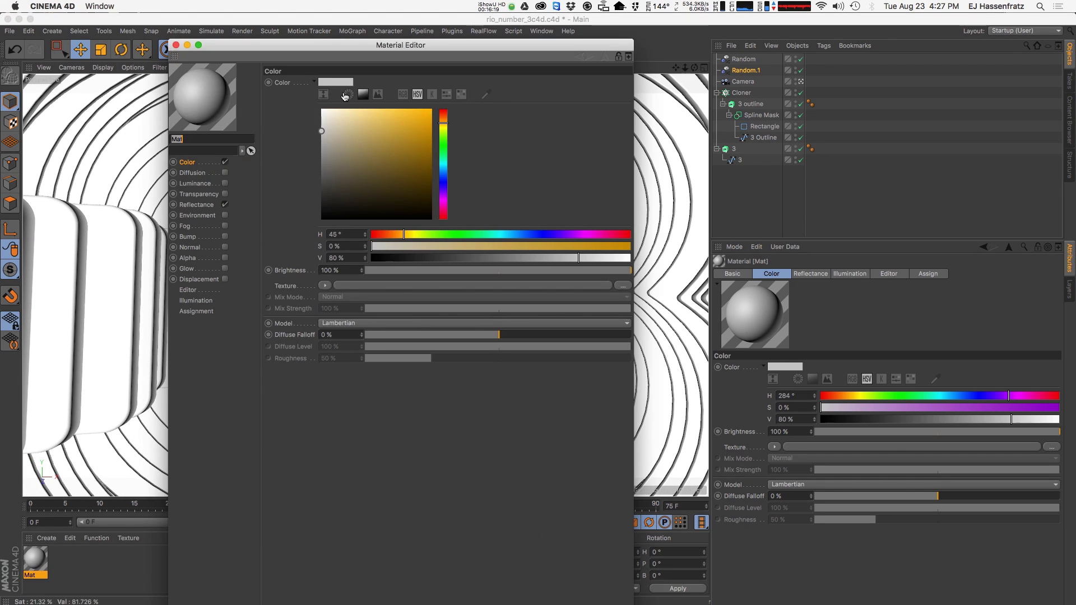
left_click_drag(540, 40, 630, 107)
left_click_drag(427, 106, 497, 100)
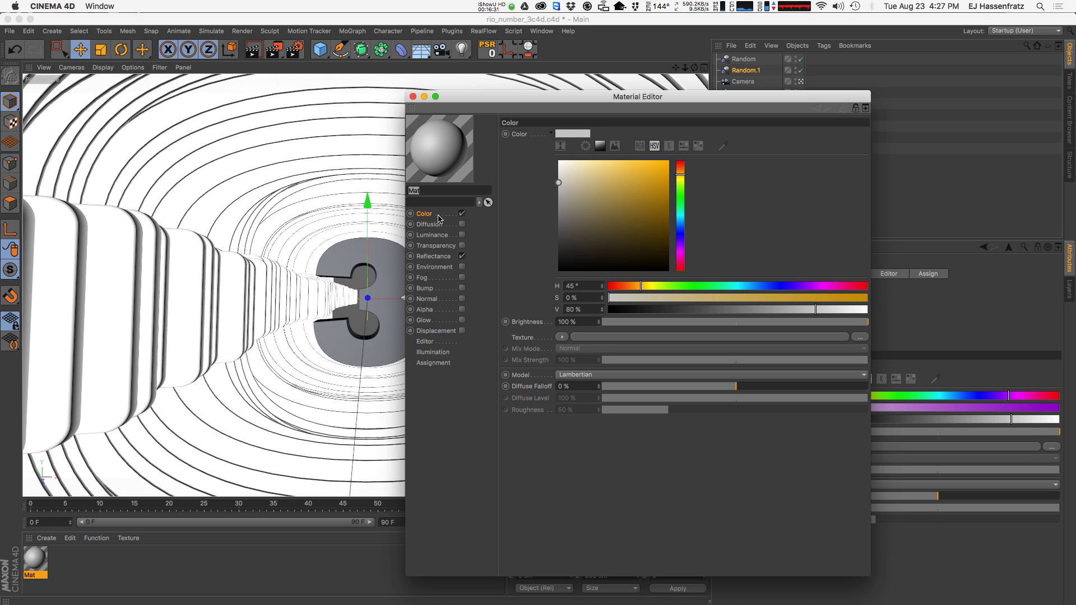
Load a Variation shader from the effects shaders as the texture of the material's Color channel.
left_click(561, 335)
mouse_move(591, 554)
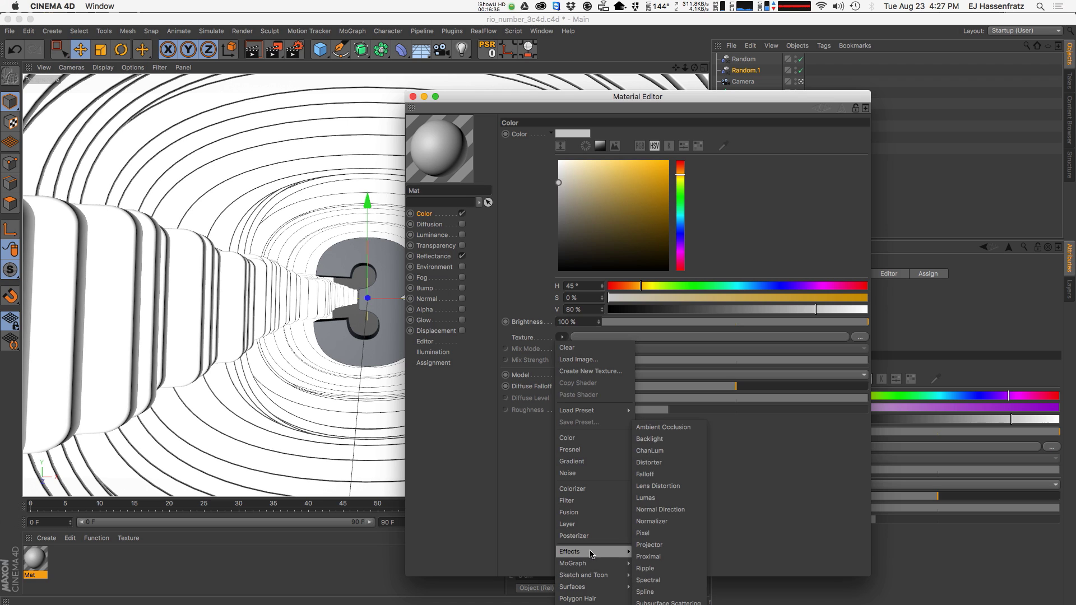
left_click(700, 311)
left_click_drag(617, 99, 532, 39)
left_click(478, 273)
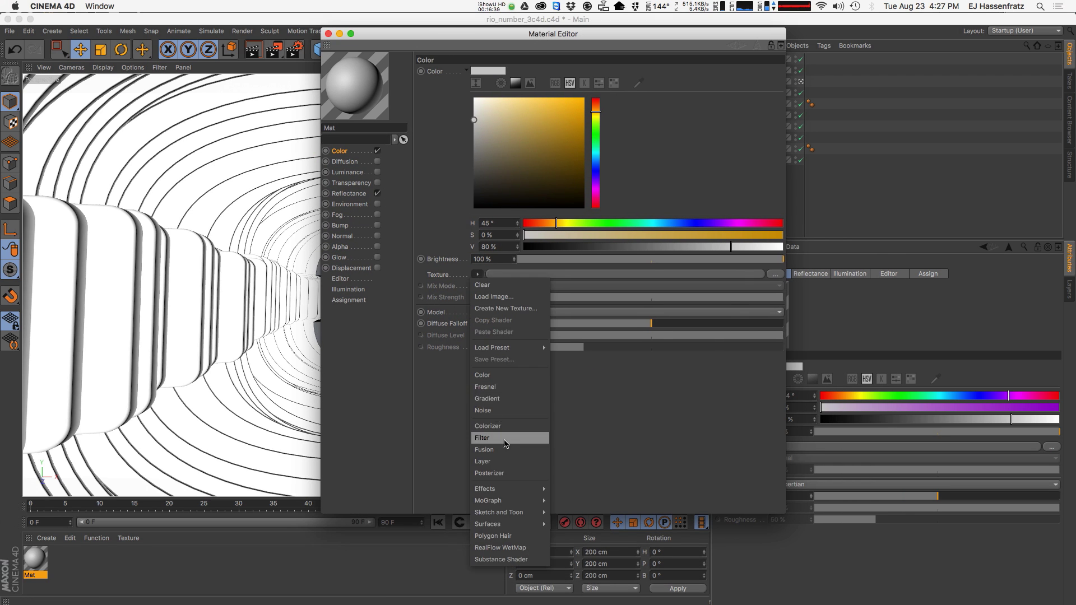
mouse_move(507, 489)
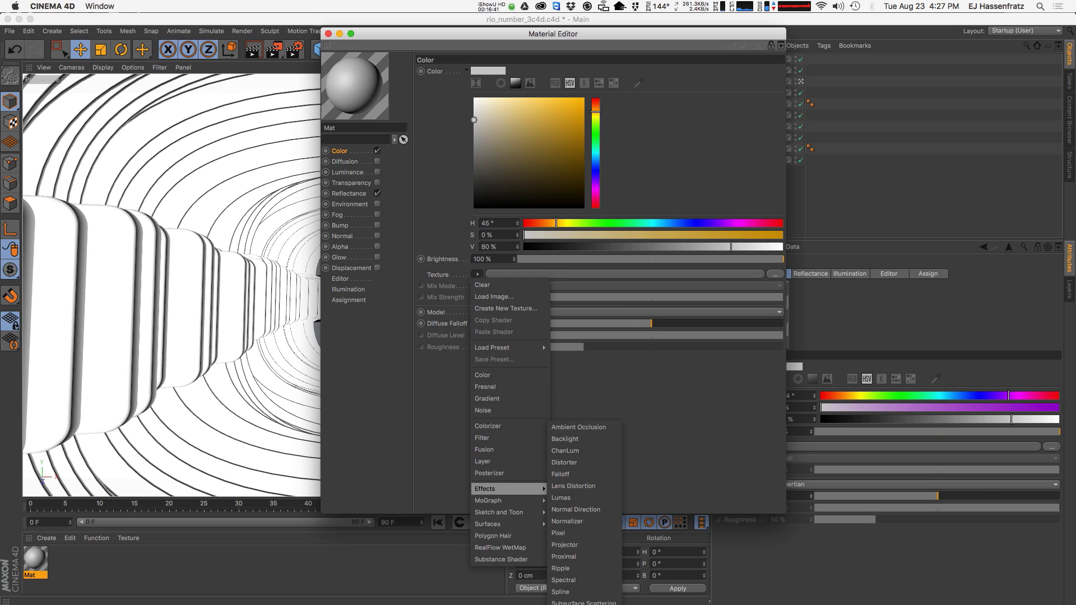
left_click(572, 604)
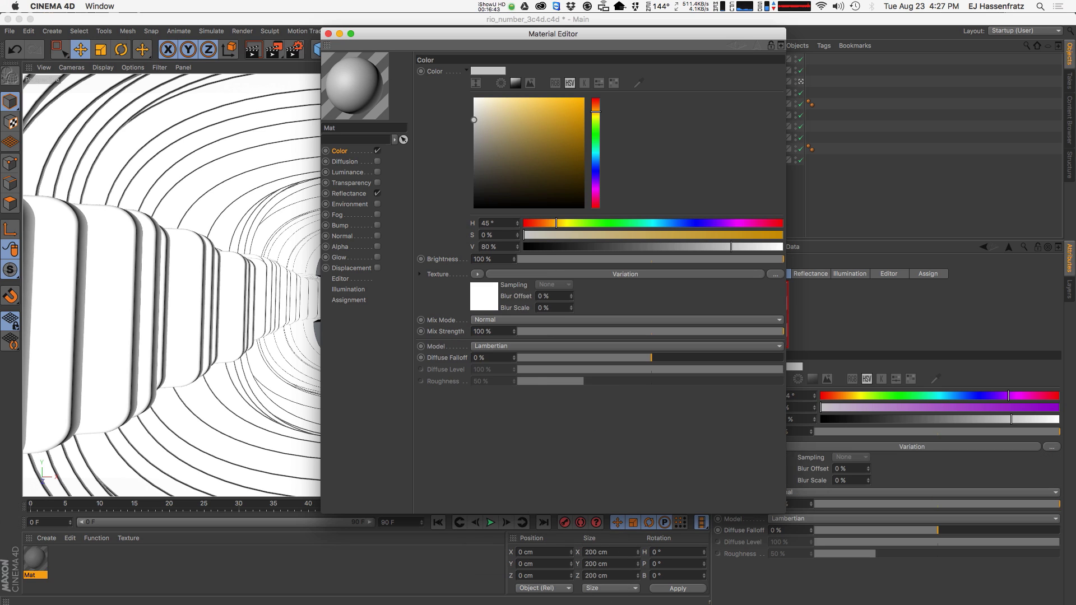
left_click_drag(531, 40, 687, 159)
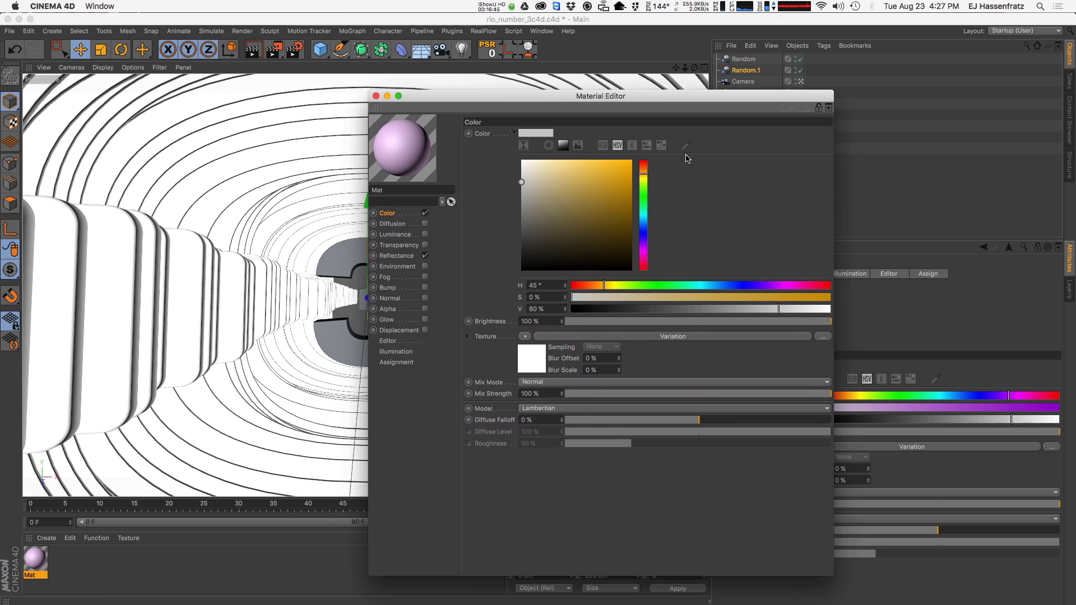
Open the Variation shader's properties and apply the material to the 3 outline Extrude object.
left_click(646, 336)
left_click_drag(486, 100, 338, 94)
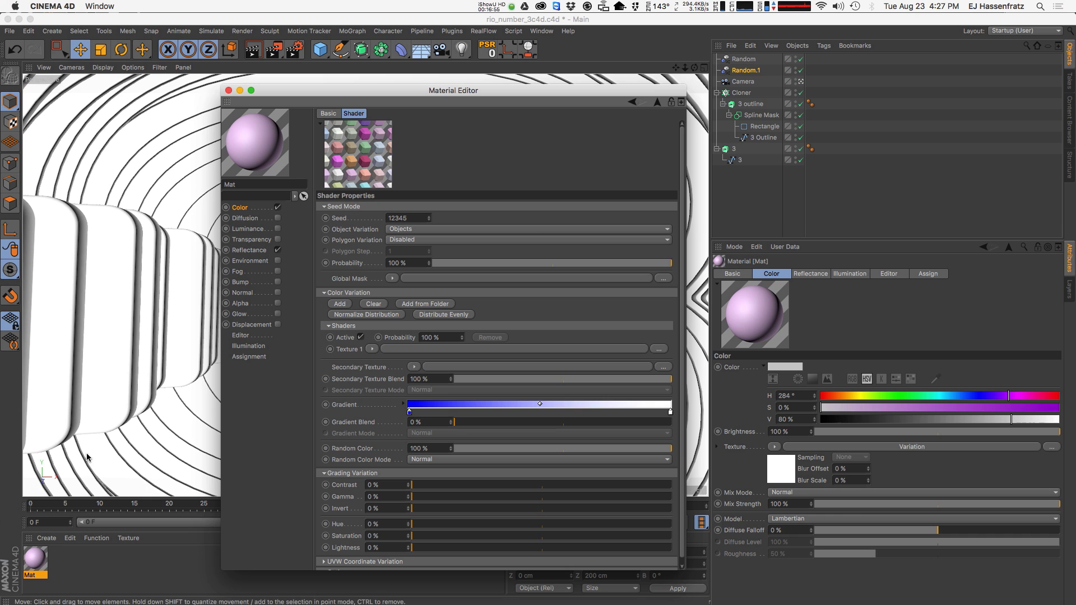
left_click_drag(28, 573, 757, 106)
left_click_drag(509, 93, 718, 91)
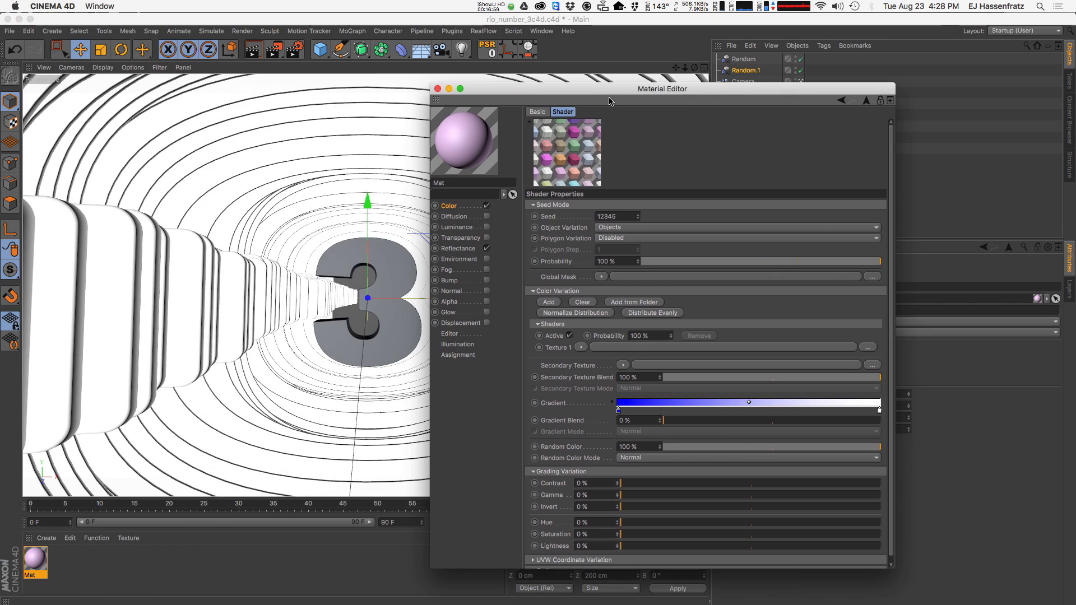
Switch to the four-view layout and stretch an interactive render region over the entire Perspective view.
left_click(705, 68)
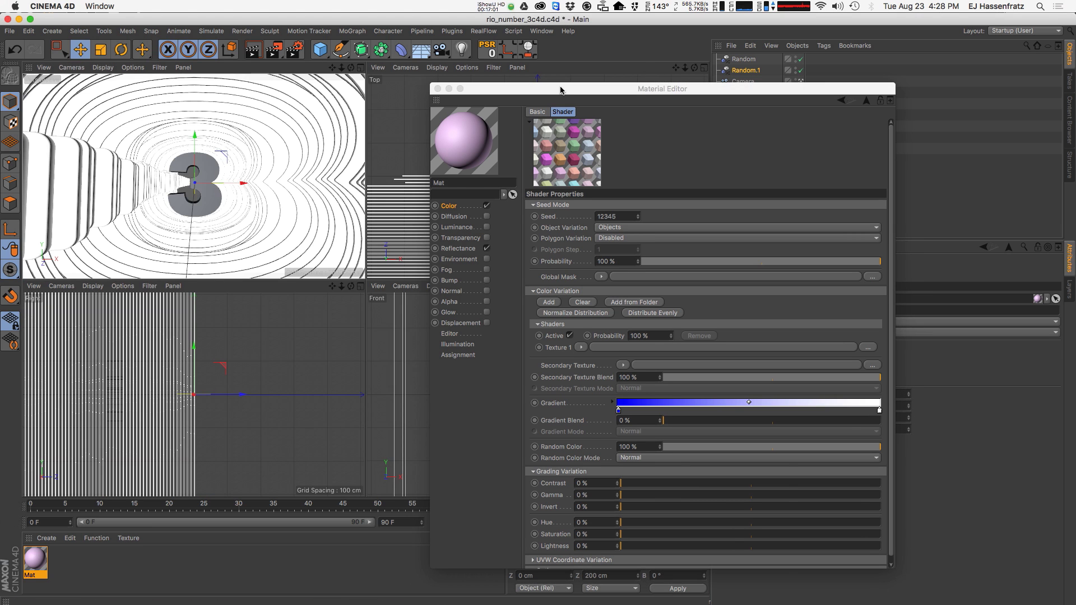
left_click_drag(563, 88, 536, 81)
left_click(250, 69)
key("alt+r")
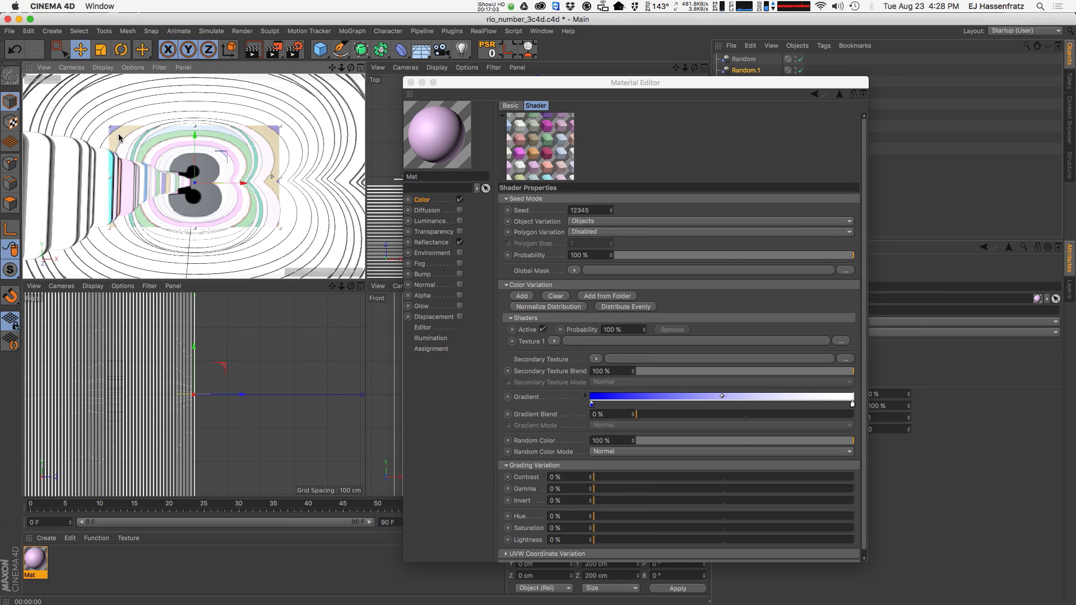
left_click_drag(109, 126, 20, 76)
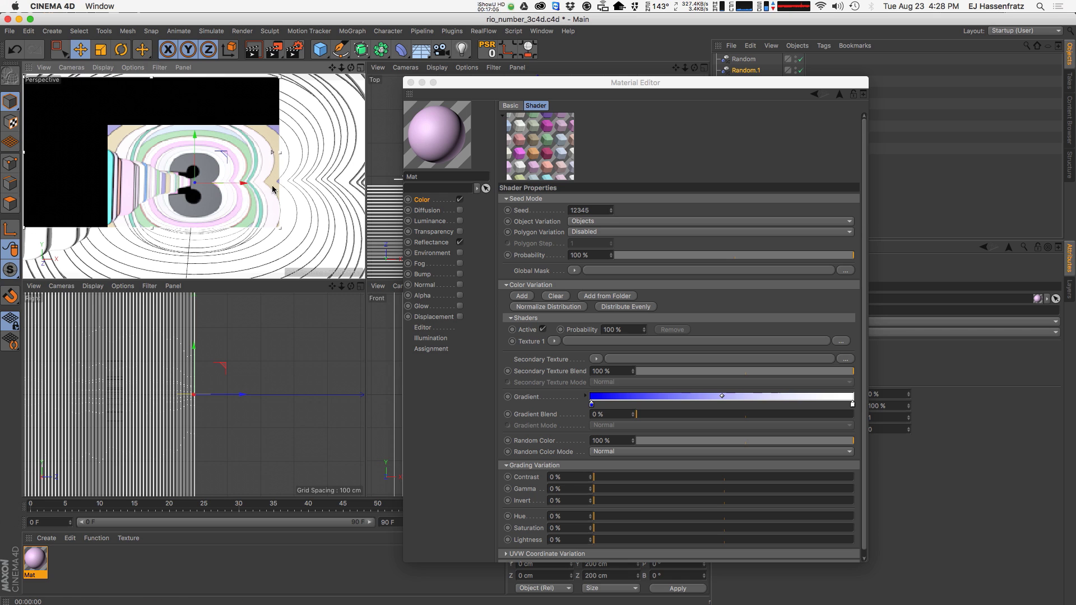
left_click_drag(280, 228, 372, 284)
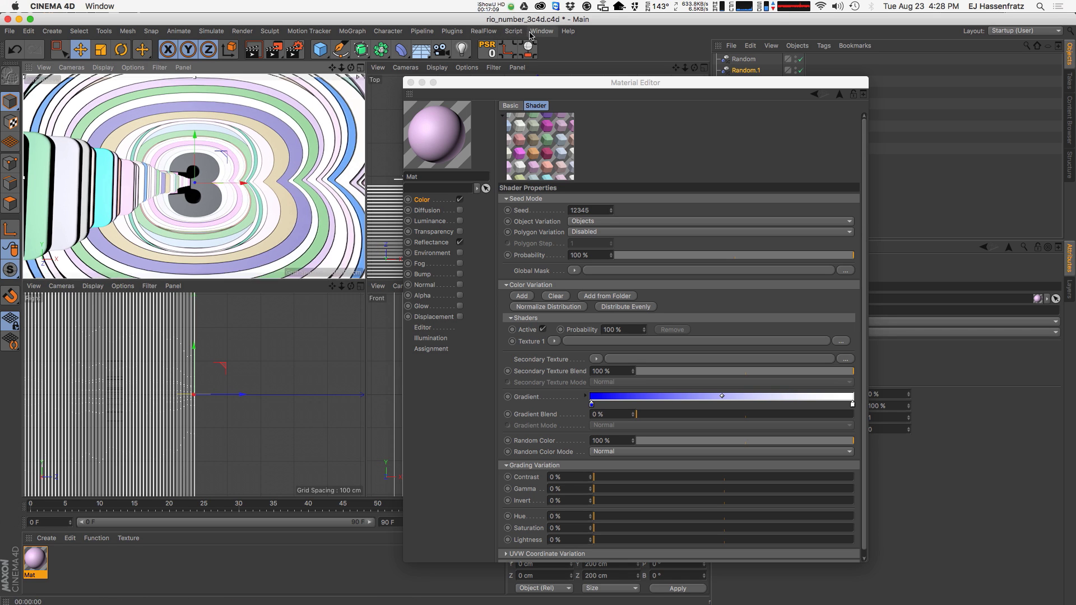
Reduce the Variation shader's Random Color to 0%.
left_click_drag(544, 89, 471, 82)
left_click_drag(796, 554, 786, 514)
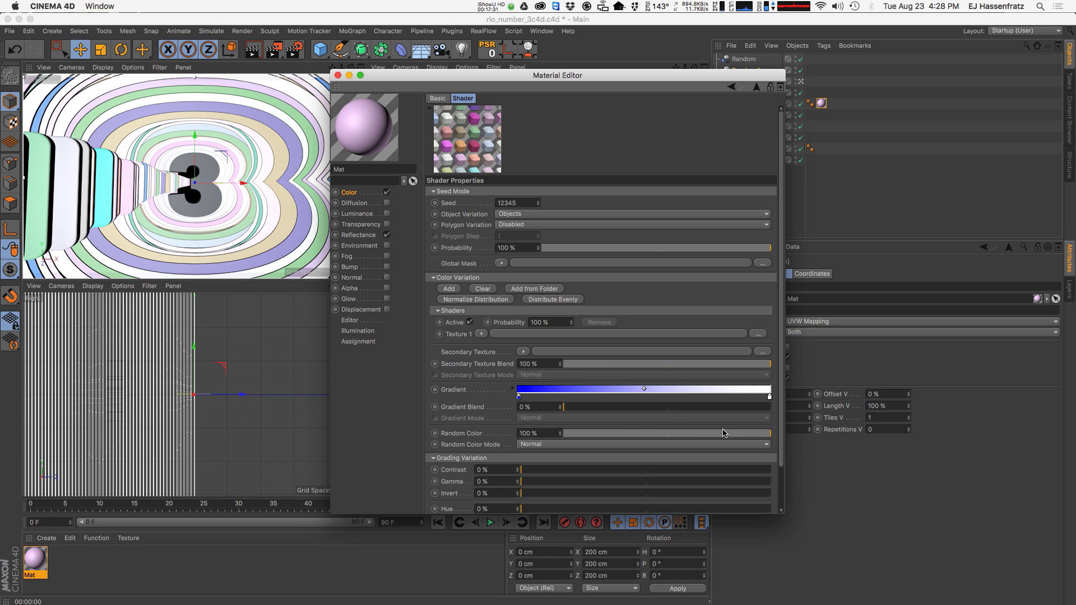
left_click_drag(724, 433, 516, 427)
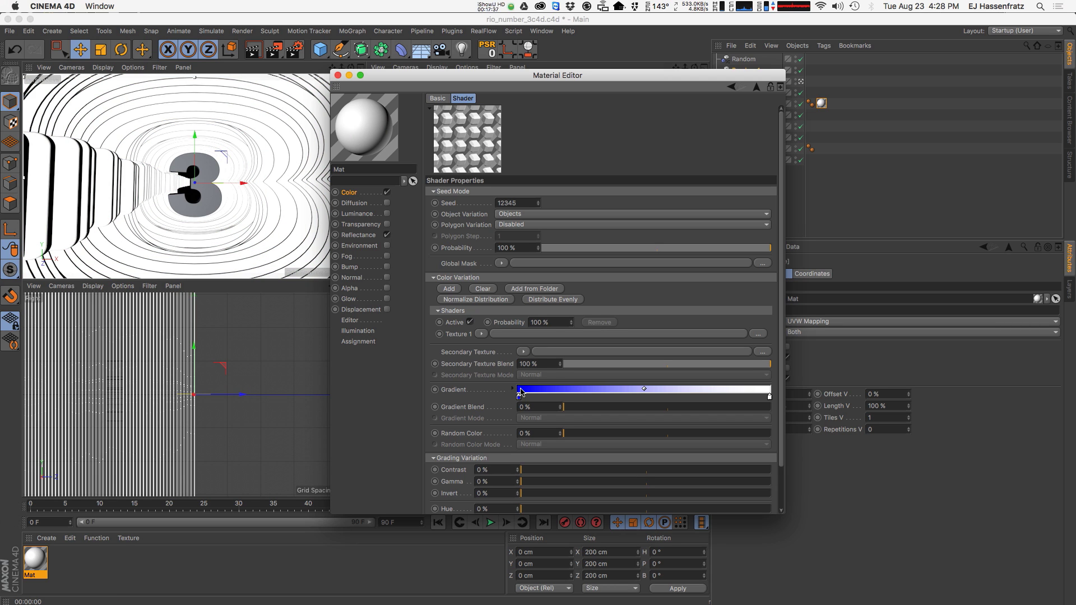
Expand the Variation shader's gradient settings and raise Gradient Blend to 100%.
left_click(513, 389)
left_click_drag(783, 513, 833, 583)
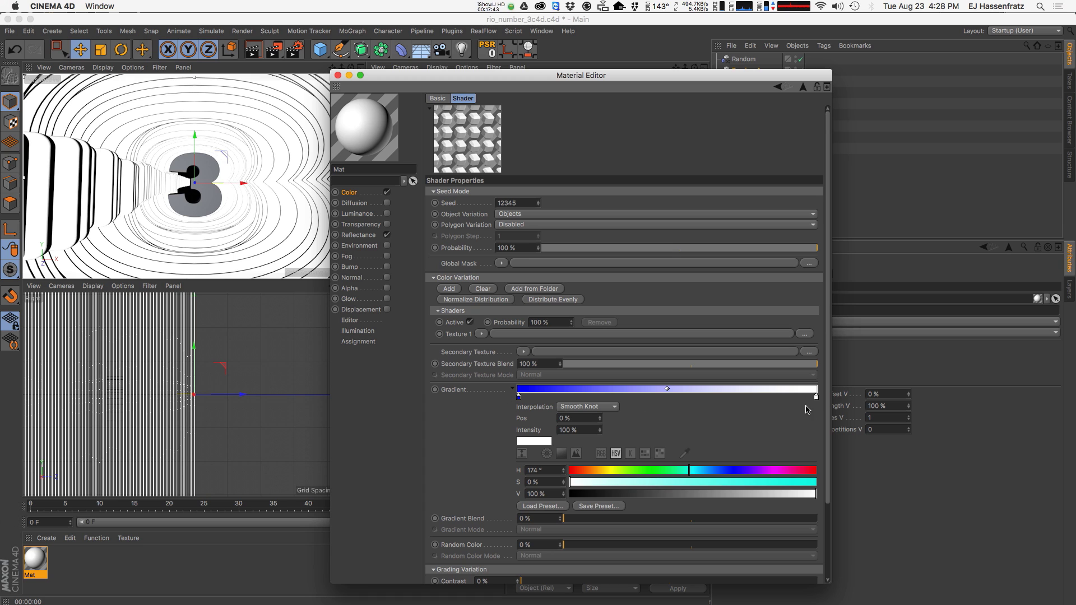
left_click_drag(573, 521, 970, 505)
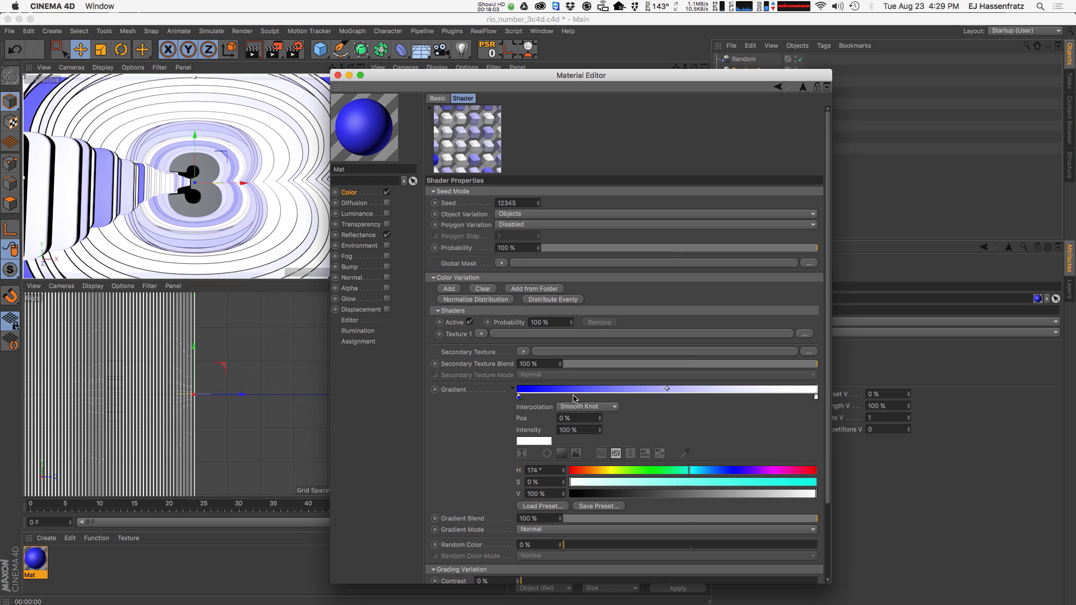
Set the gradient's knot interpolation to None and slide the white knot to about 23%.
left_click(589, 407)
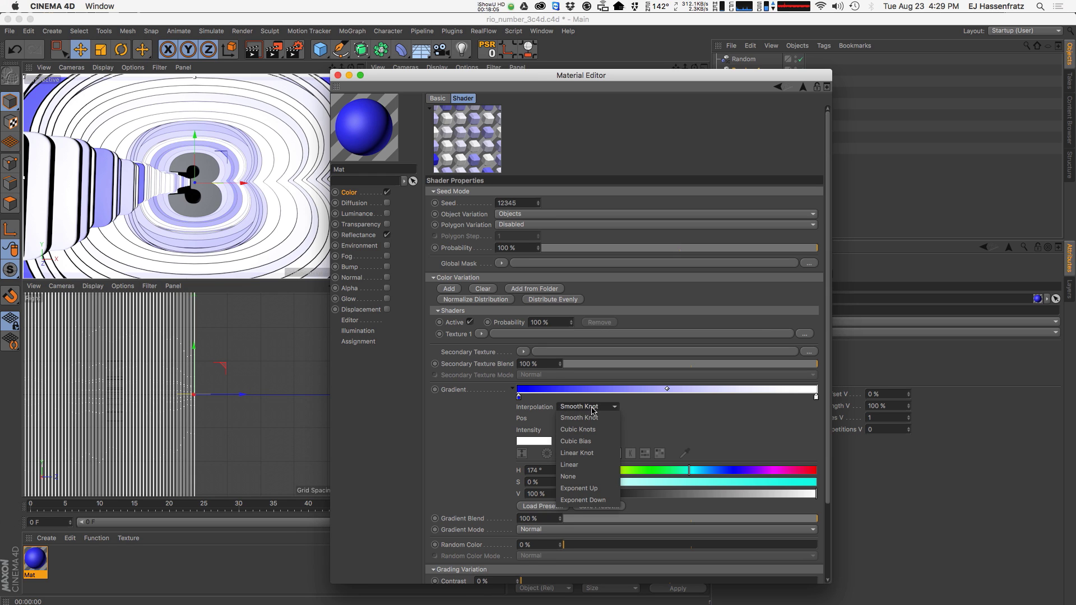
left_click(579, 488)
left_click(587, 406)
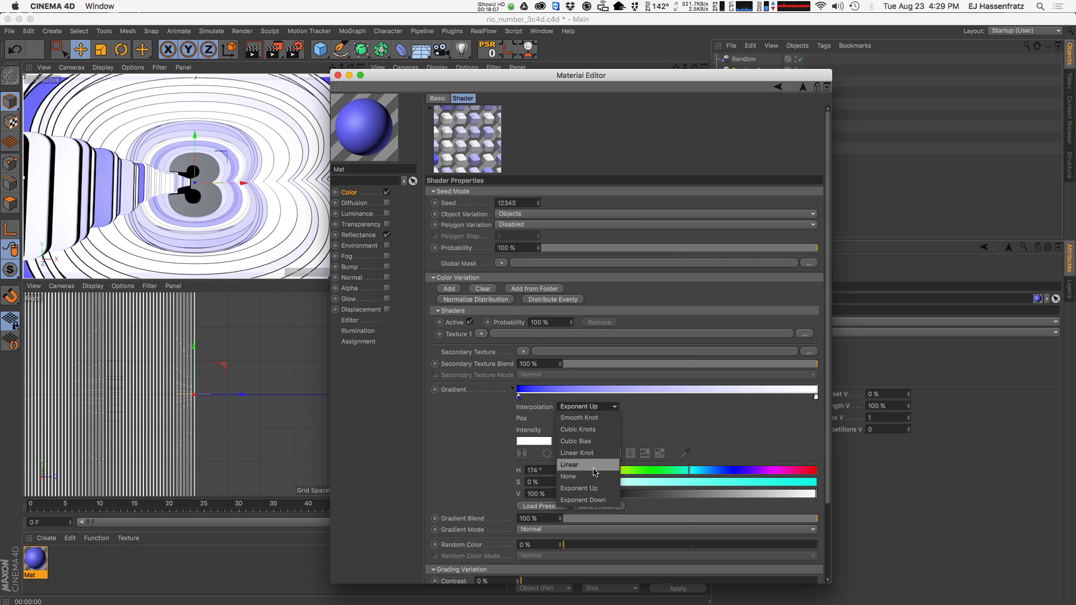
left_click(592, 476)
left_click_drag(809, 398, 584, 402)
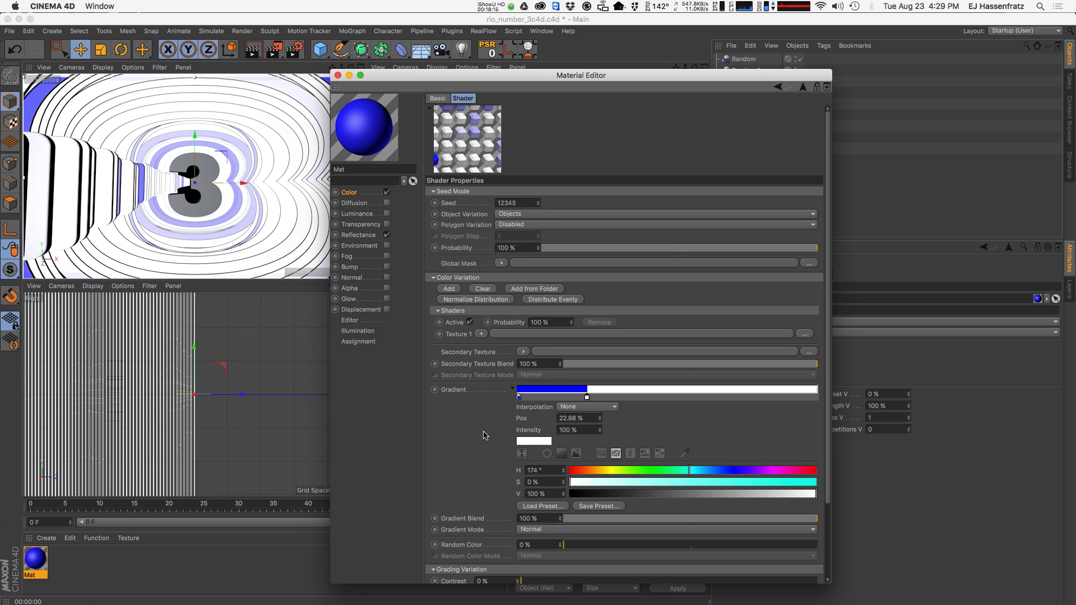
mouse_move(587, 398)
left_mouse_down()
mouse_move(568, 399)
mouse_move(588, 400)
left_mouse_up()
Add a cyan knot and a blue knot within the first third of the gradient.
double_click(566, 398)
left_click(594, 398)
mouse_move(611, 410)
left_mouse_down()
mouse_move(642, 410)
mouse_move(658, 395)
mouse_move(719, 399)
mouse_move(683, 396)
left_mouse_up()
left_click(595, 438)
double_click(607, 397)
left_click(627, 437)
Add a purple knot near the gradient's middle and a yellow knot at about 60%.
double_click(659, 398)
left_click(676, 440)
double_click(696, 398)
left_click(714, 439)
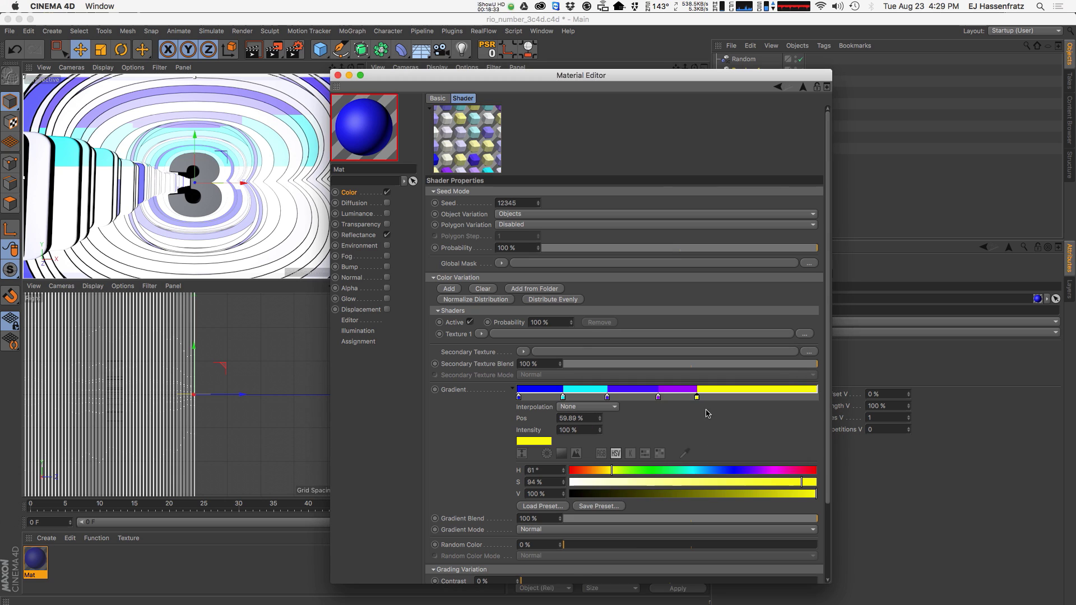
Add a green knot at about 79% and a pink knot at about 94% of the gradient.
double_click(755, 401)
left_click_drag(784, 400, 750, 401)
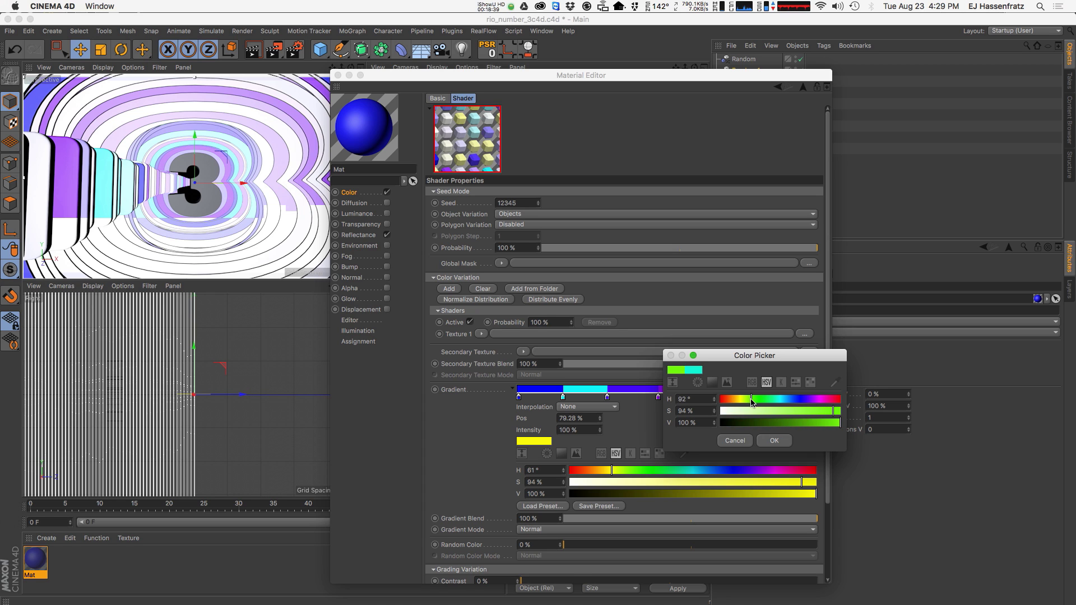
left_click(773, 440)
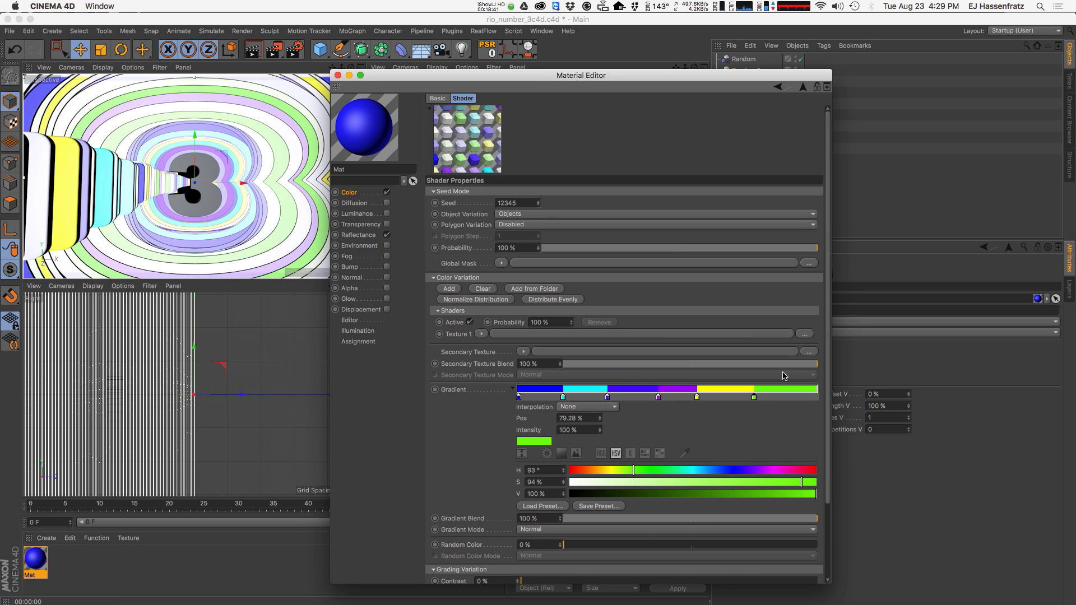
double_click(797, 398)
left_click_drag(833, 397, 872, 398)
left_click(825, 439)
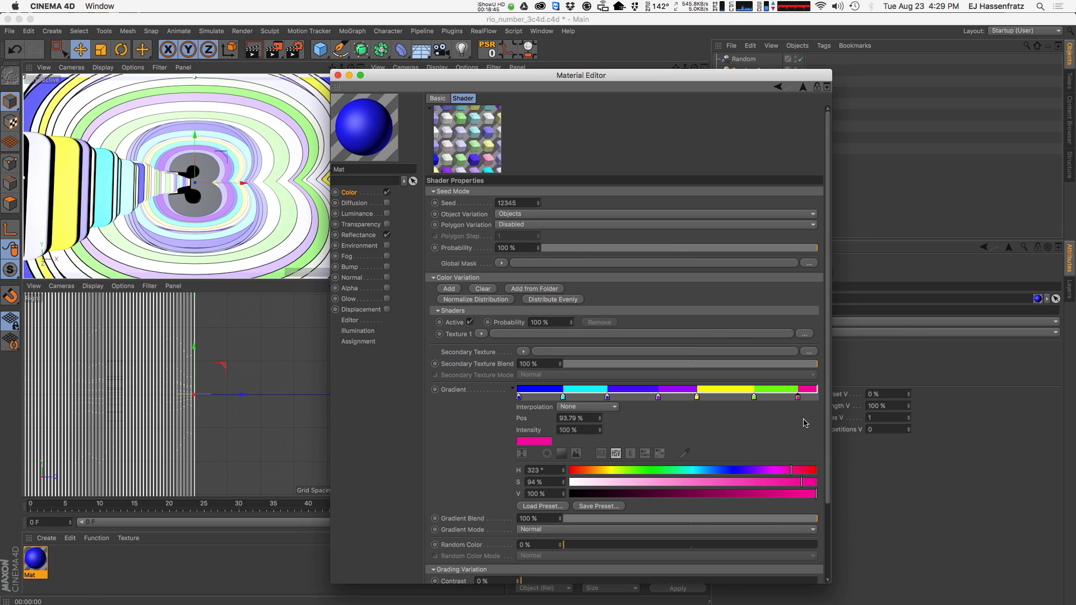
Recolour the gradient's first knot from dark blue to light blue with a hue of 188°.
double_click(520, 397)
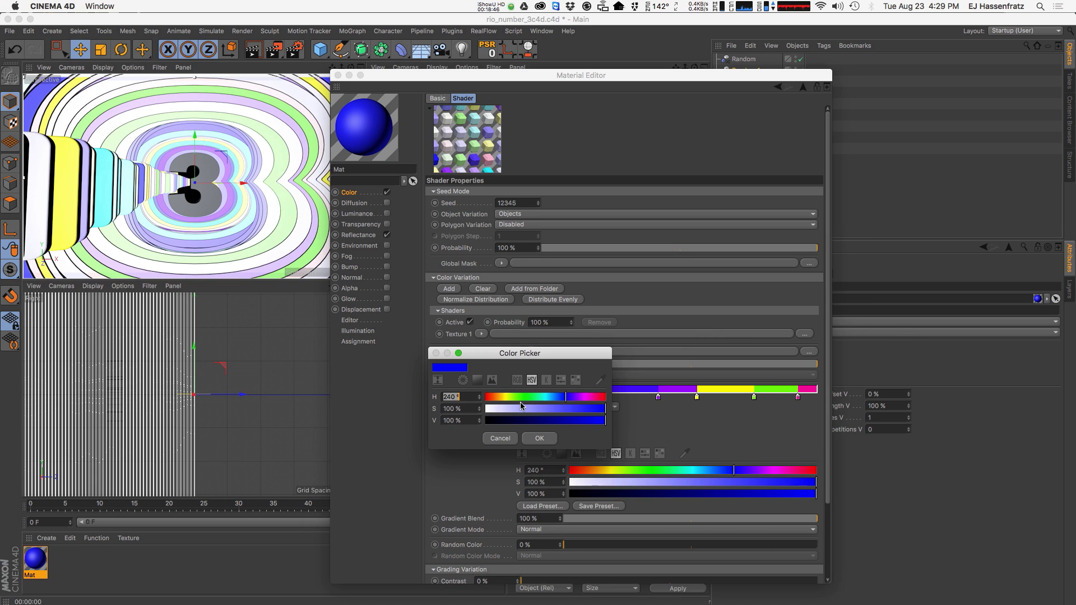
left_click(563, 398)
mouse_move(563, 399)
left_mouse_down()
mouse_move(573, 400)
mouse_move(548, 398)
left_mouse_up()
left_click(540, 438)
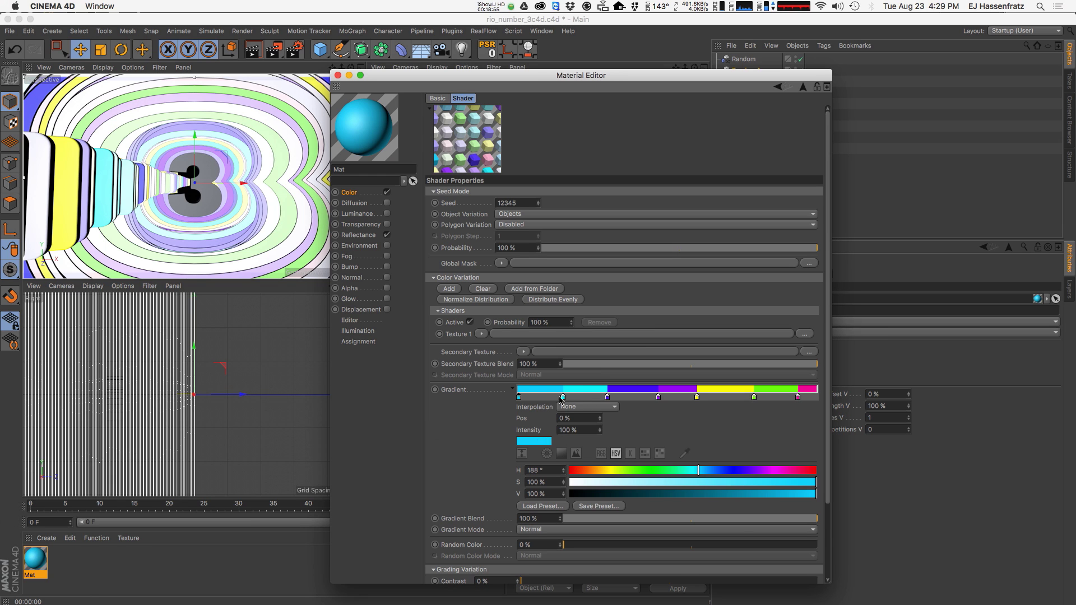
Remove the light blue starting knot and distribute the remaining gradient knots evenly.
left_click_drag(563, 397, 539, 396)
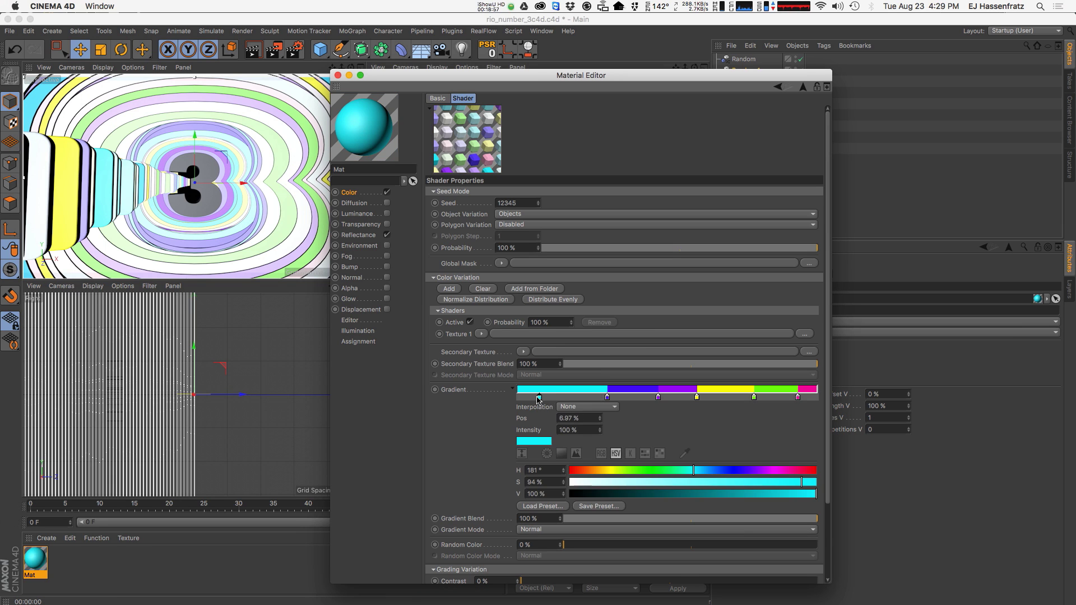
right_click(636, 399)
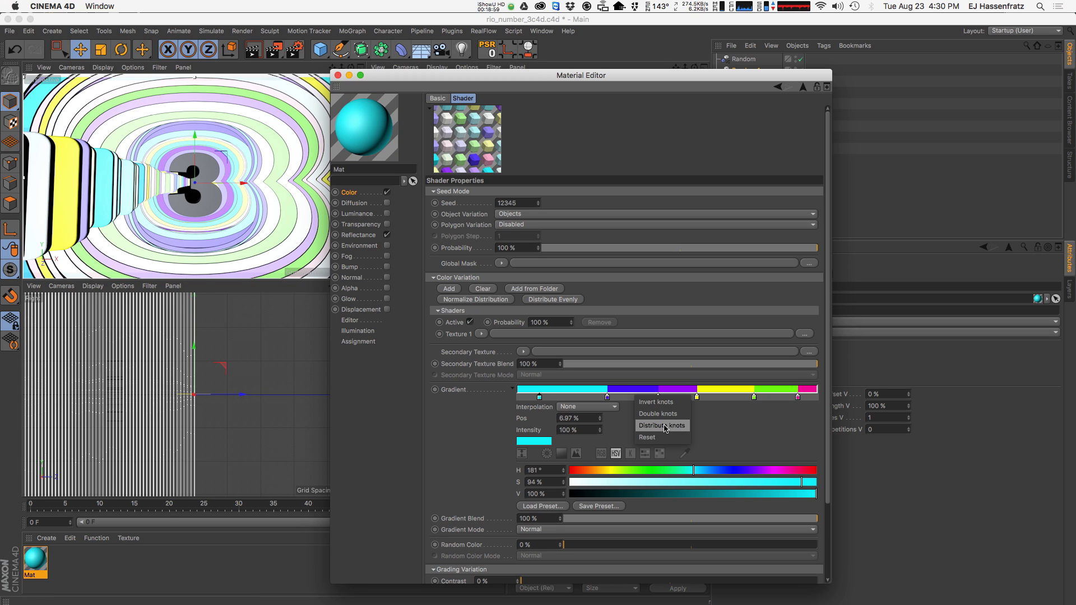
left_click(672, 428)
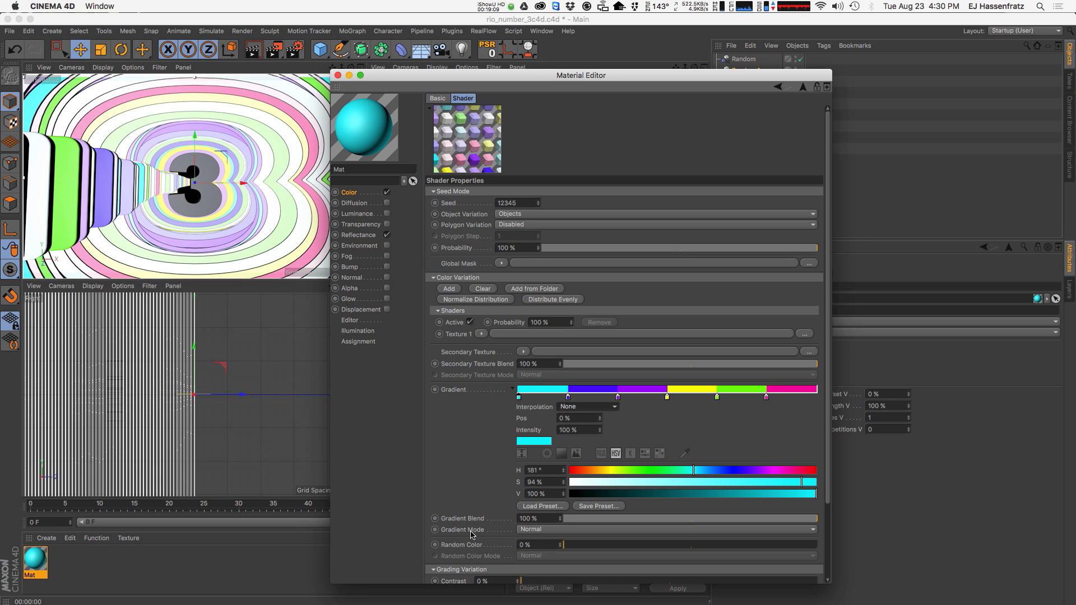
Set the Variation shader's Gradient Mode to Replace.
left_click(536, 530)
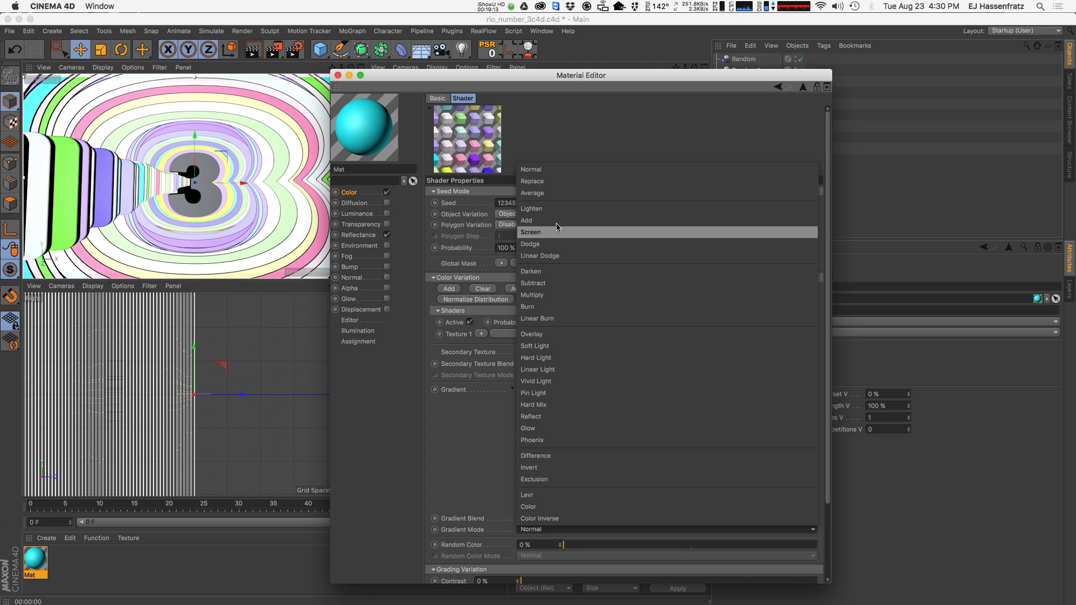
left_click(583, 181)
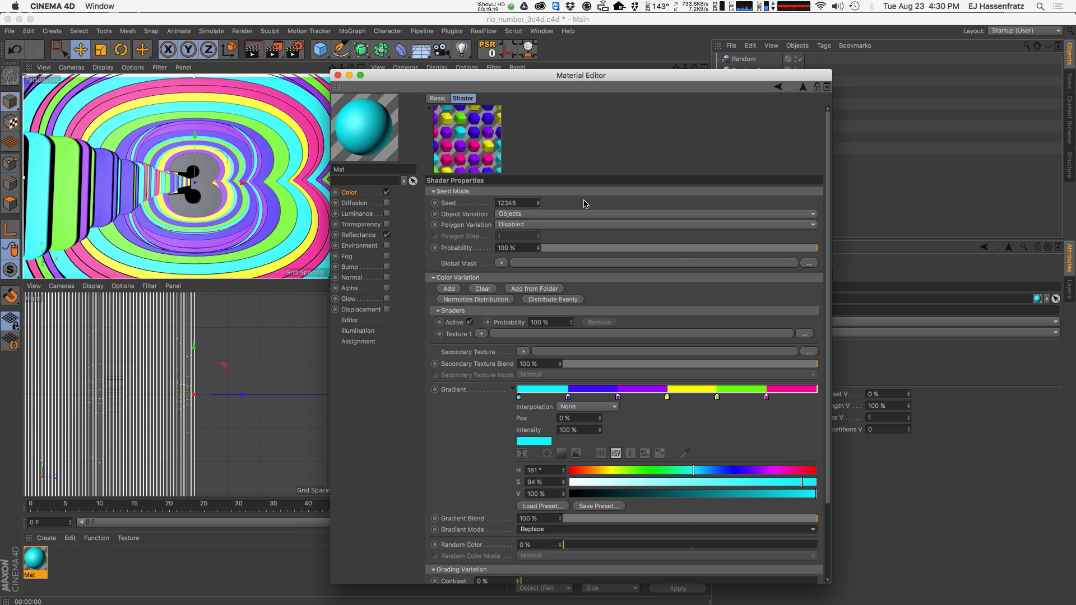
left_click_drag(639, 75, 600, 71)
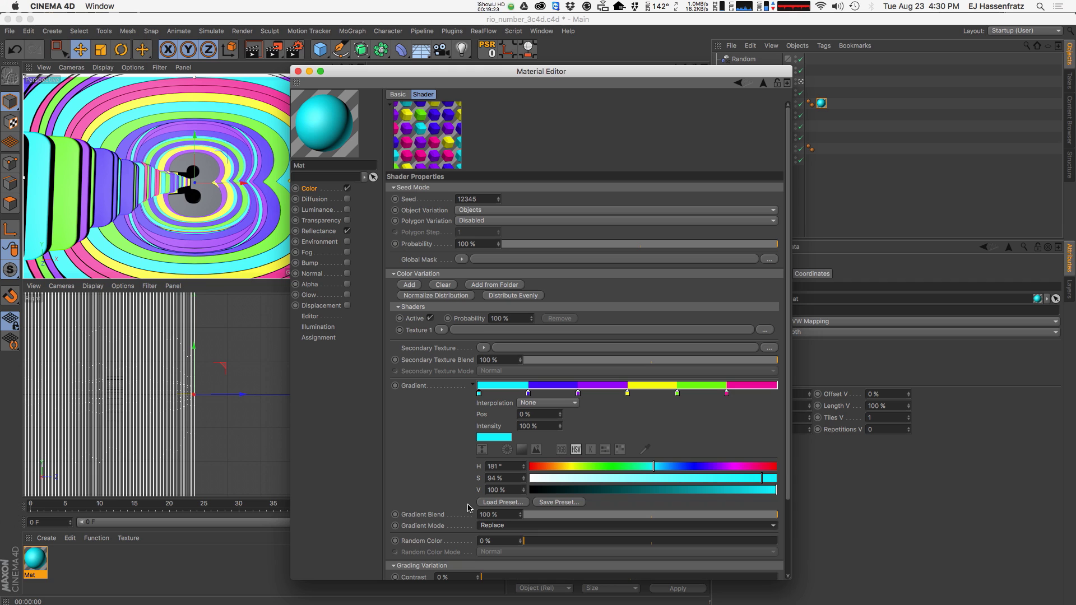
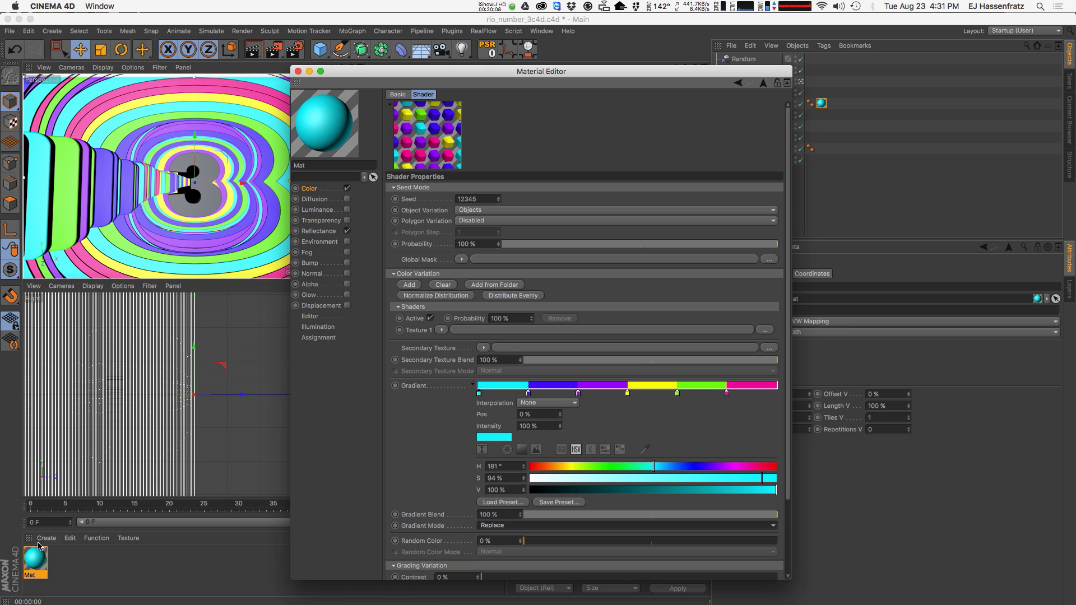
Rename the material as Variation and move its editor clear of the Perspective view.
key("Tab")
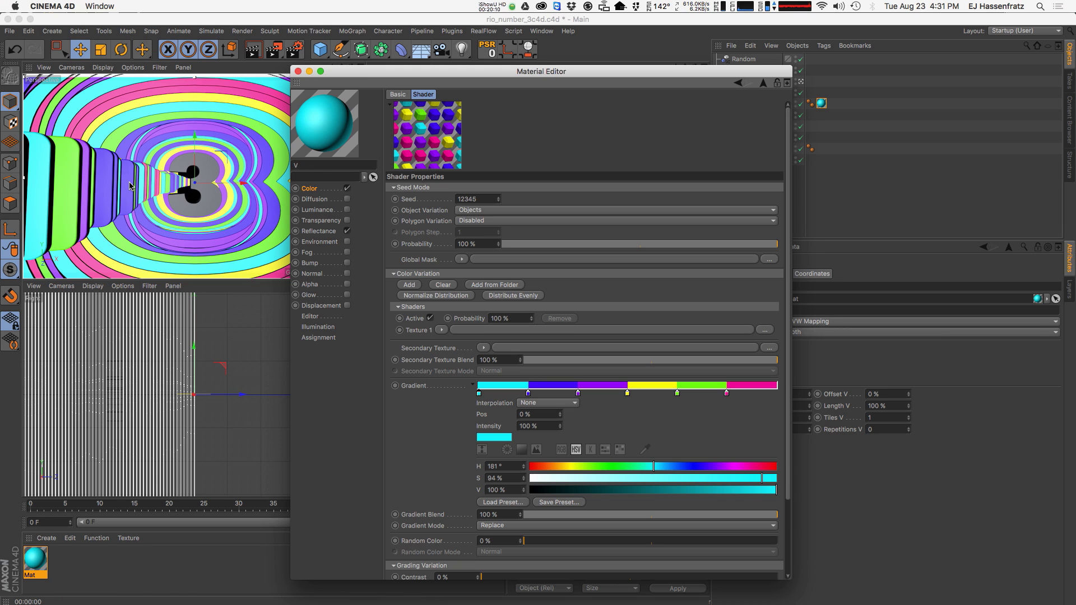
type("Variation")
key("Return")
left_click_drag(299, 82, 469, 89)
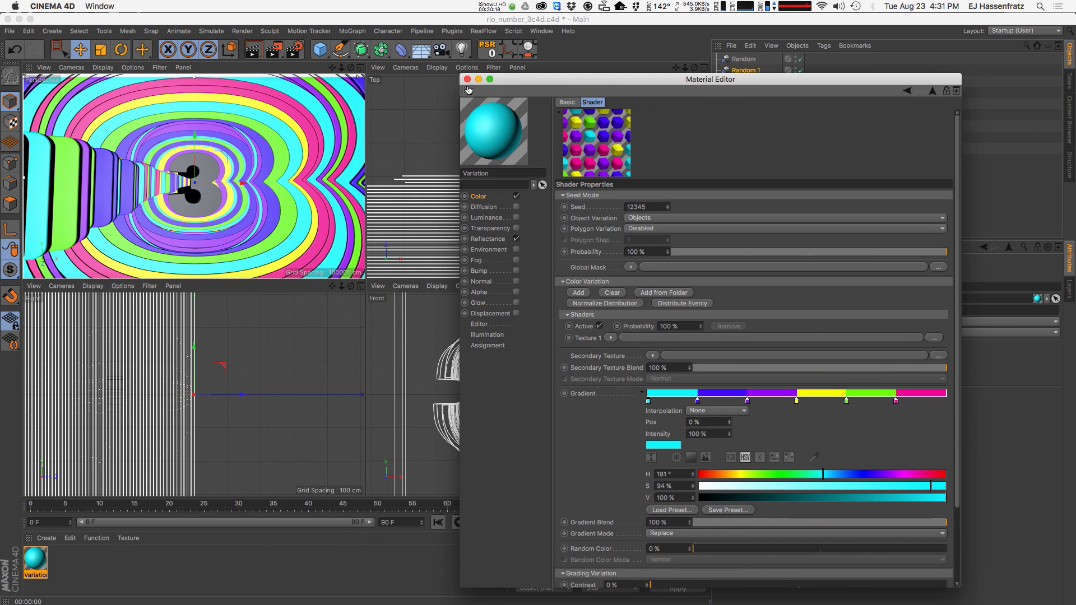
Set the Color channel's Mix Mode to Multiply and its base colour to pure white.
left_click(499, 196)
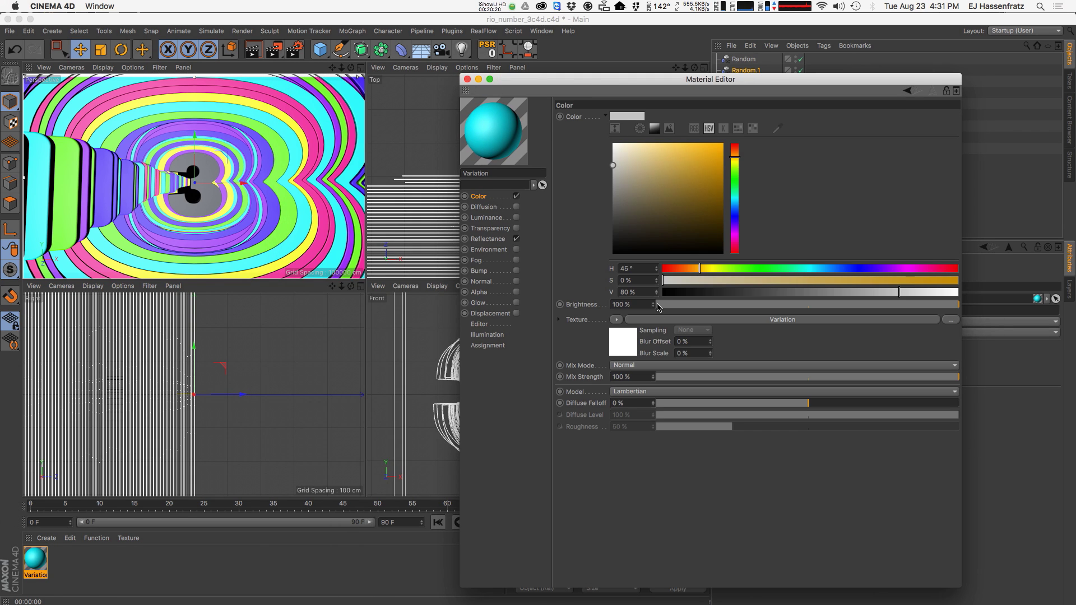
left_click(644, 365)
left_click(644, 409)
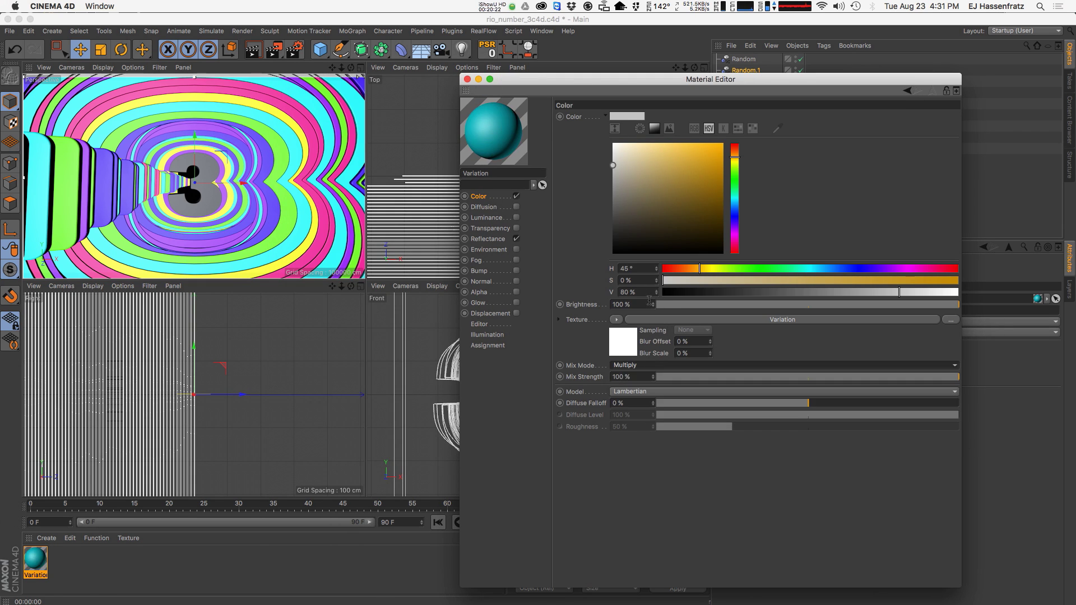
left_click_drag(654, 304, 653, 295)
left_click_drag(628, 162, 610, 141)
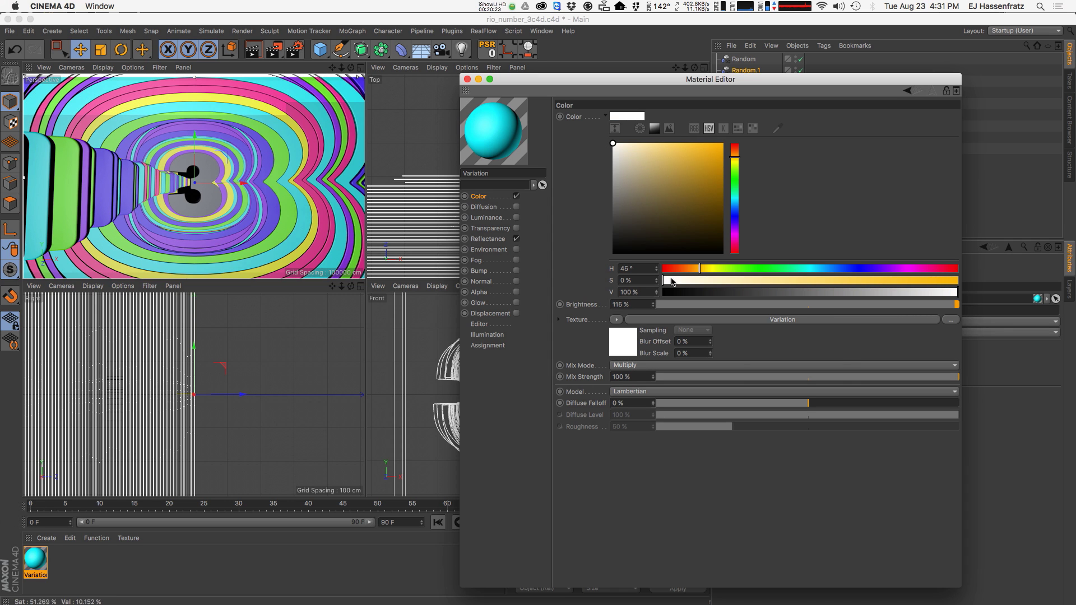
Set the Variation material's colour Brightness to 110% and close its editor.
left_click(653, 306)
left_click(654, 307)
left_click(654, 307)
left_click(654, 307)
left_click(655, 307)
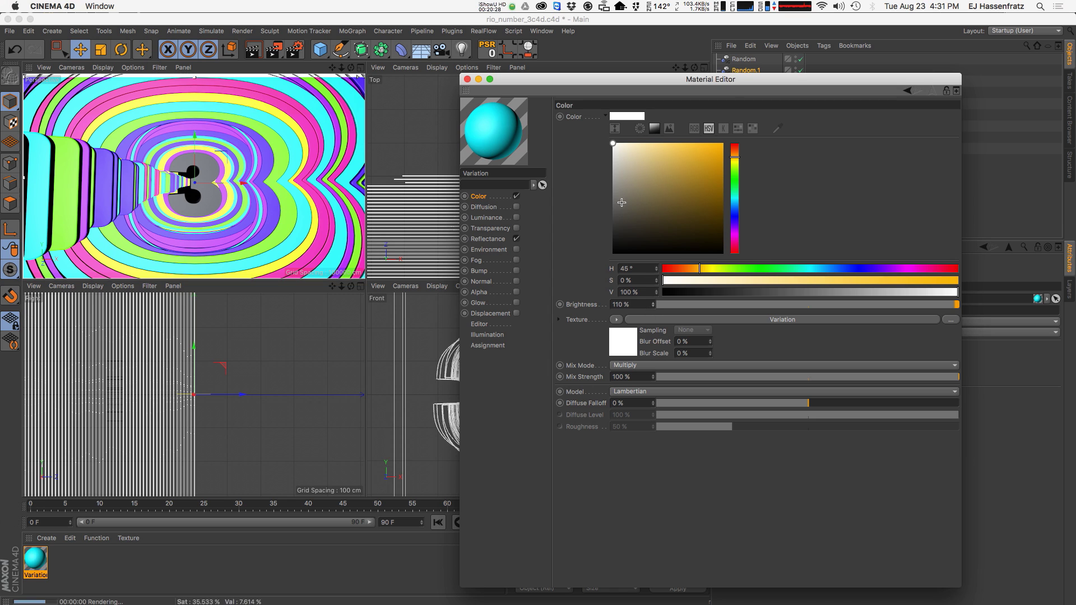
left_click(467, 79)
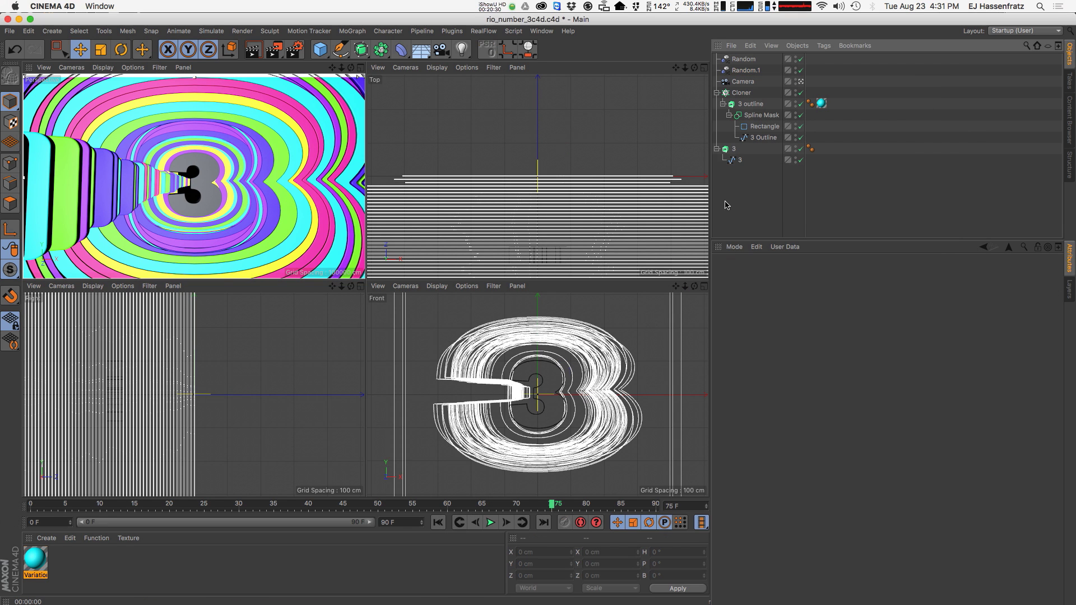
Create a new material and rename it as Number.
left_click(86, 572)
double_click(63, 572)
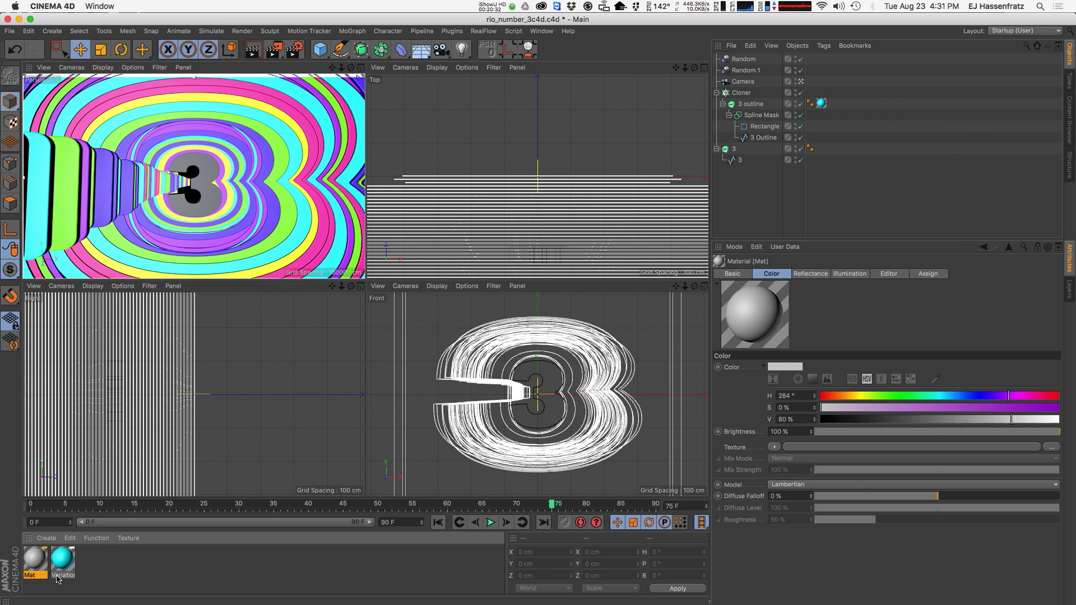
double_click(42, 566)
left_click_drag(255, 80, 424, 76)
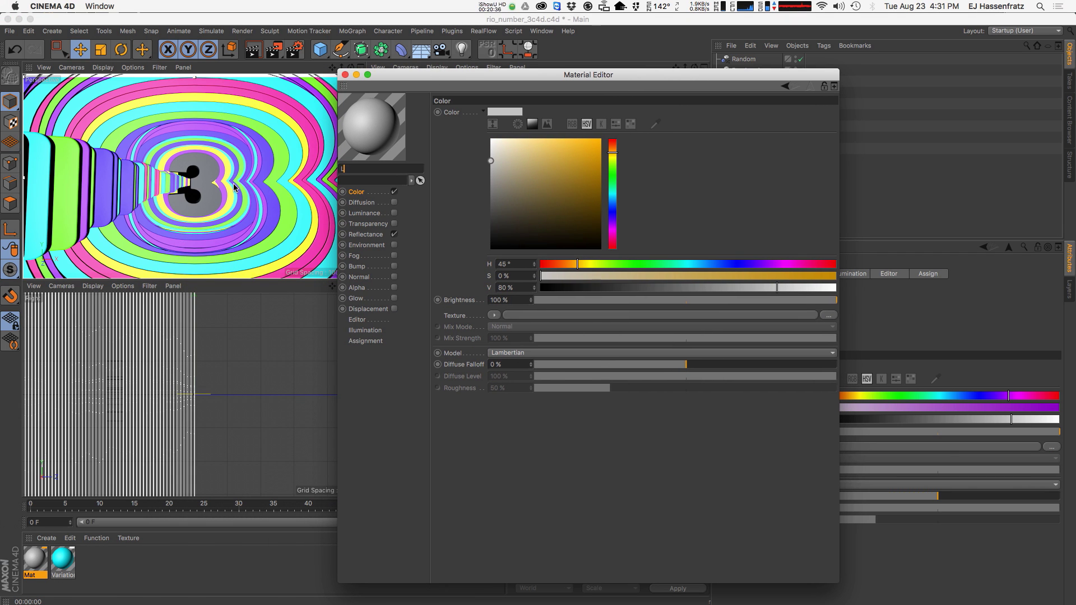
type("Number")
key("Return")
Make the Number material's colour pure white and apply it to the 3 Extrude object.
left_click_drag(503, 153, 475, 141)
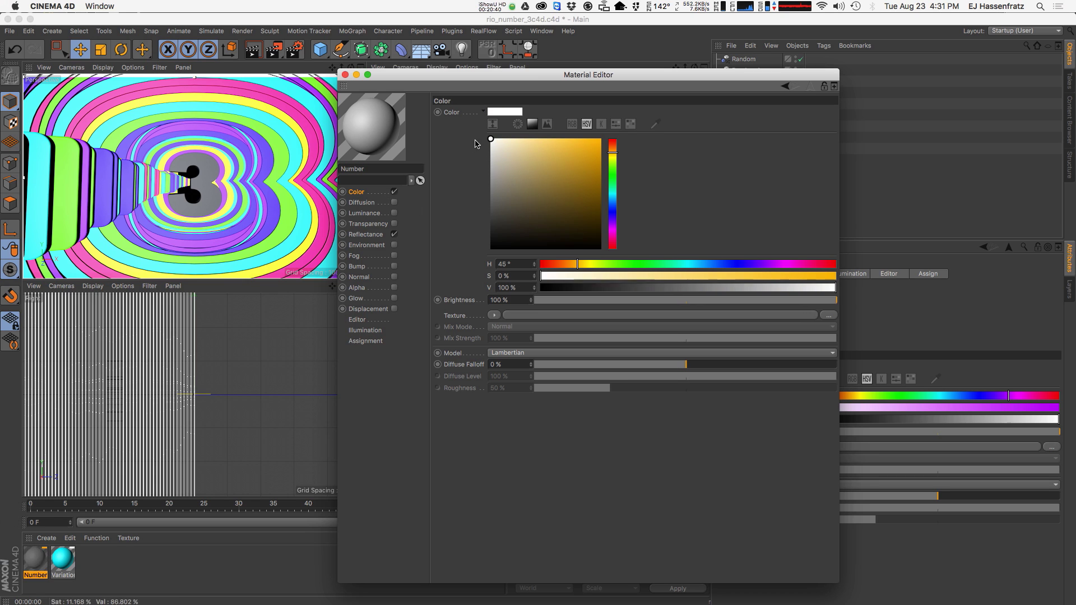
left_click_drag(350, 73, 350, 74)
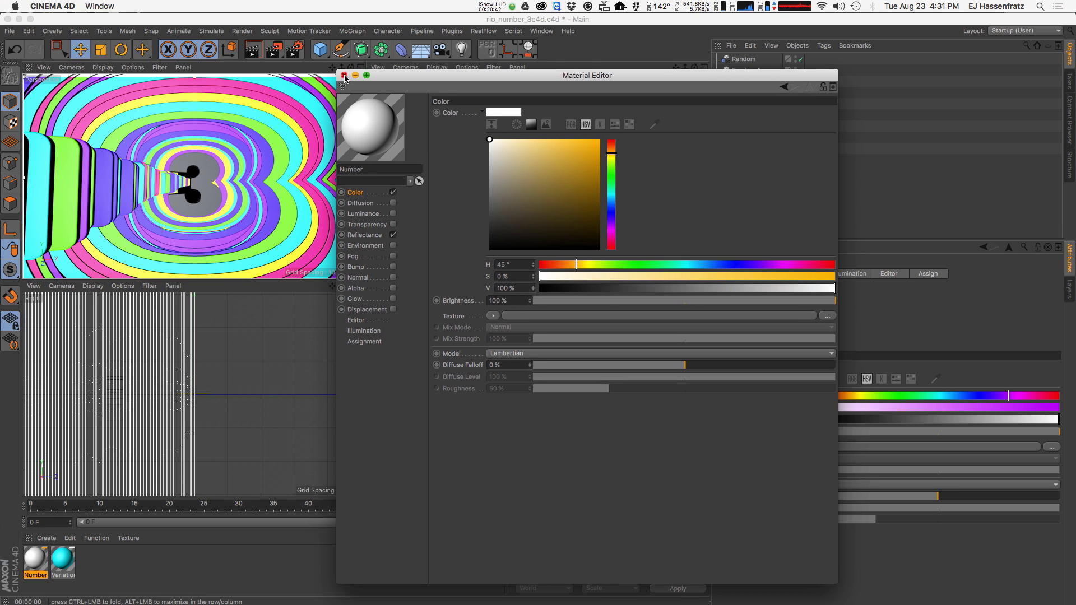
left_click(345, 76)
left_click_drag(37, 559, 725, 152)
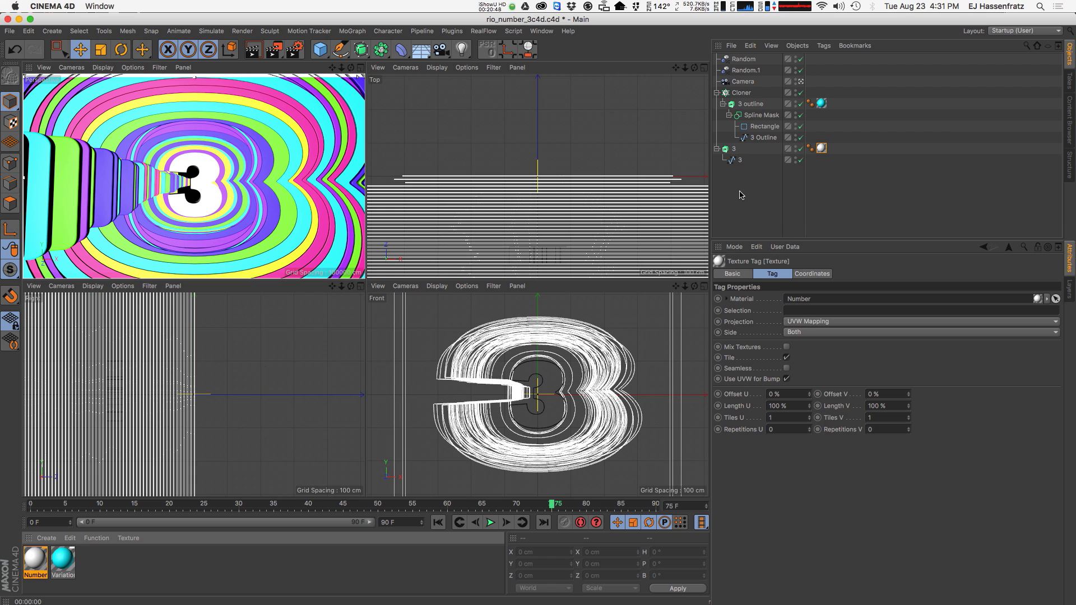
left_click(717, 149)
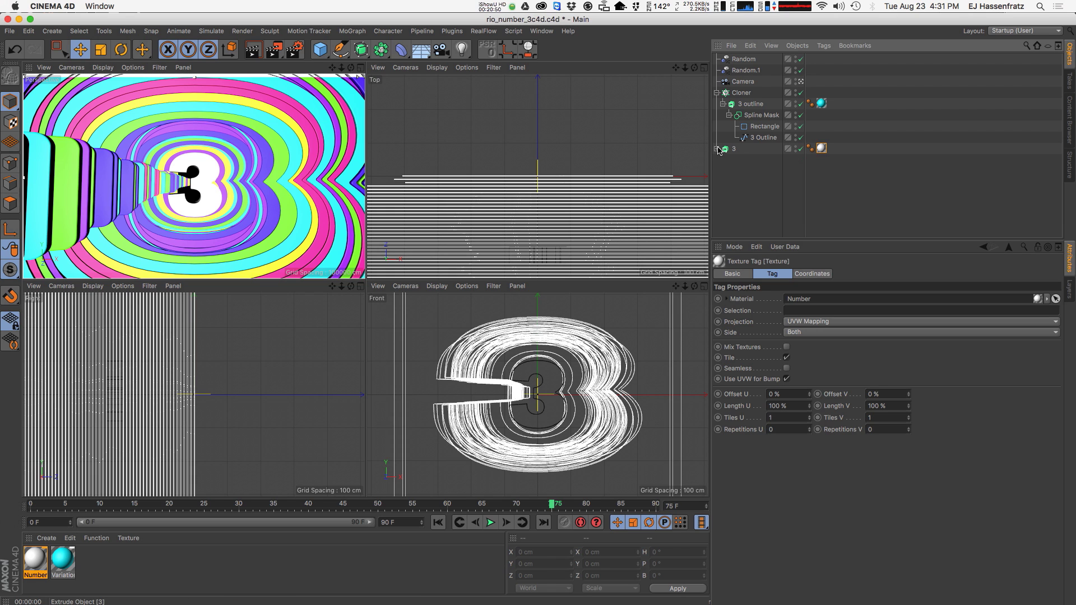
Add a Spot Light and move it back along Z to about -898 cm, behind the clones.
left_click(455, 55)
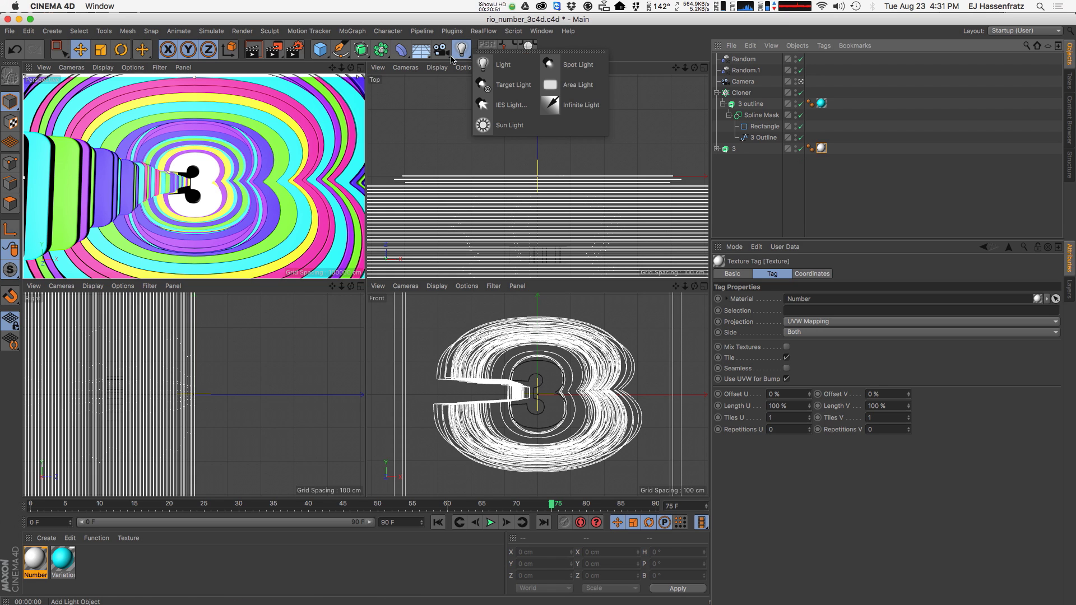
left_click(583, 66)
scroll(221, 379, "down", 6)
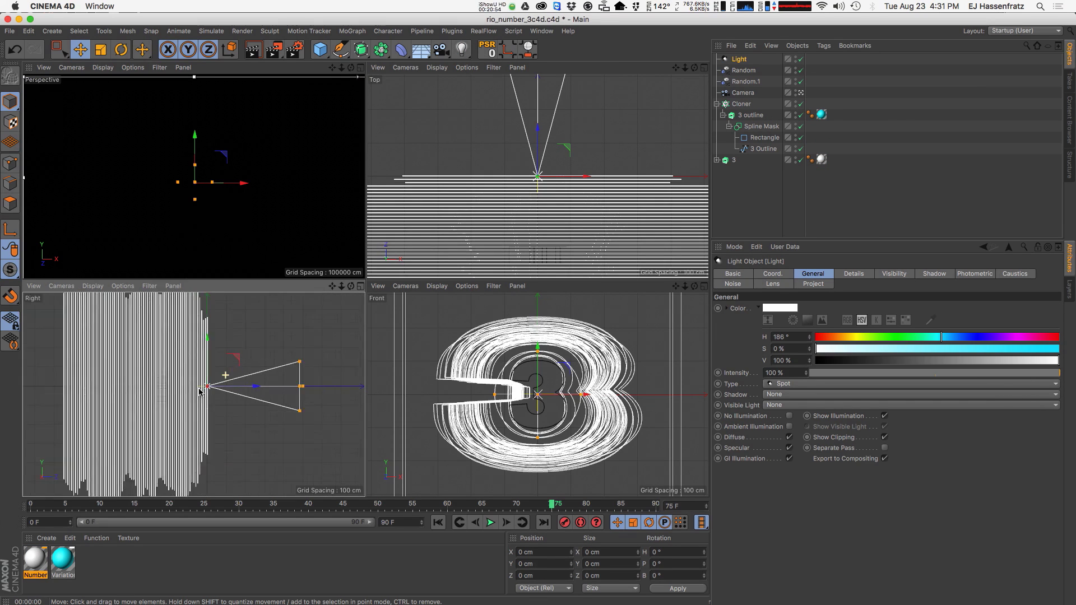
left_click_drag(242, 386, 153, 341)
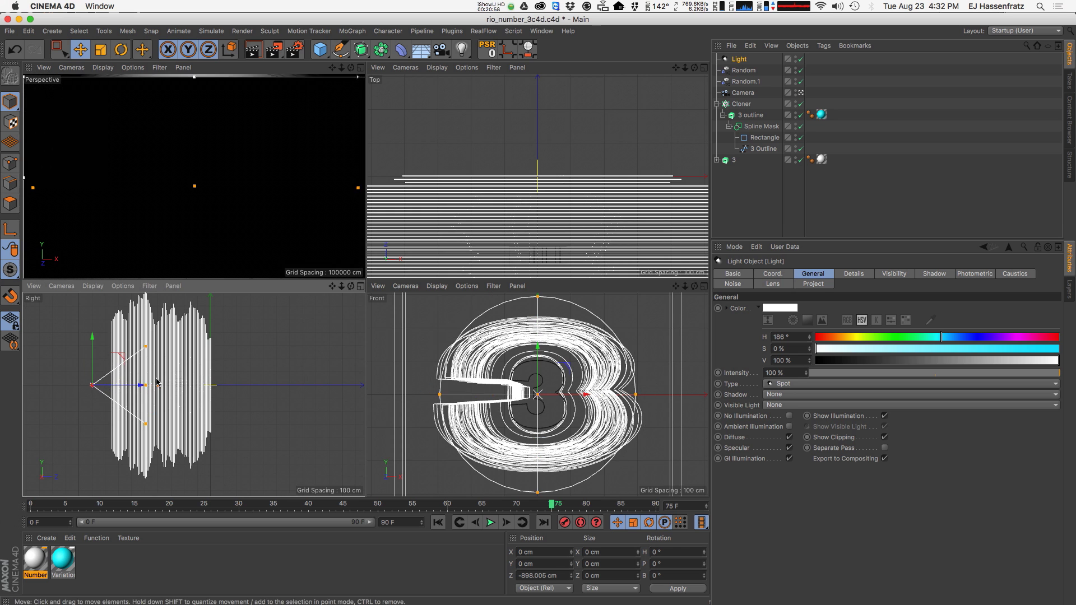
Widen the spot light's cone to about 72° and set its Falloff to Inverse Square (Physically Accurate).
left_click_drag(158, 385, 195, 385)
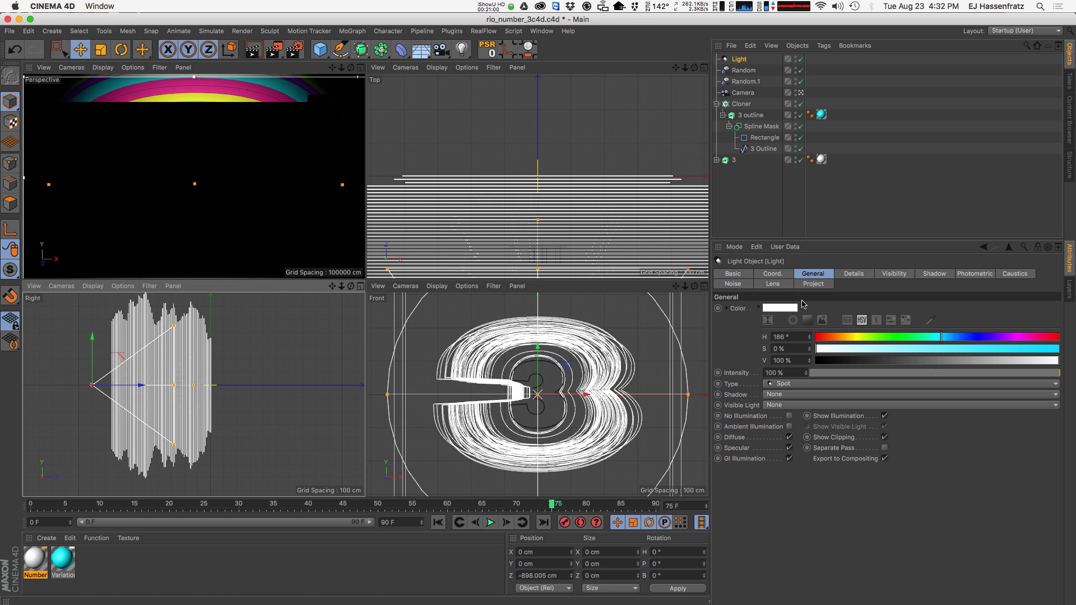
left_click(854, 276)
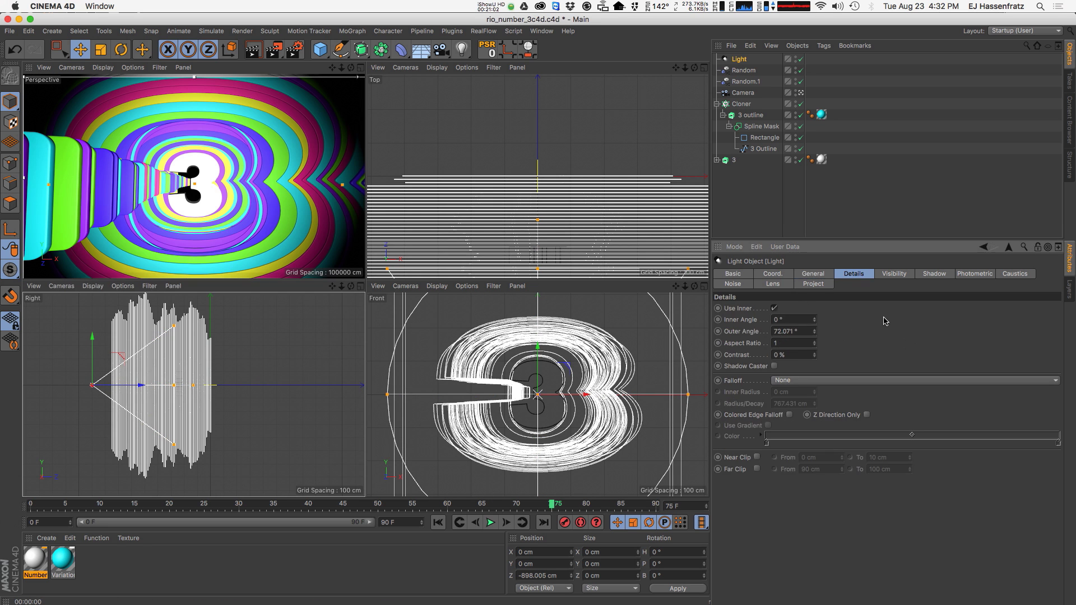
left_click(847, 378)
left_click(848, 412)
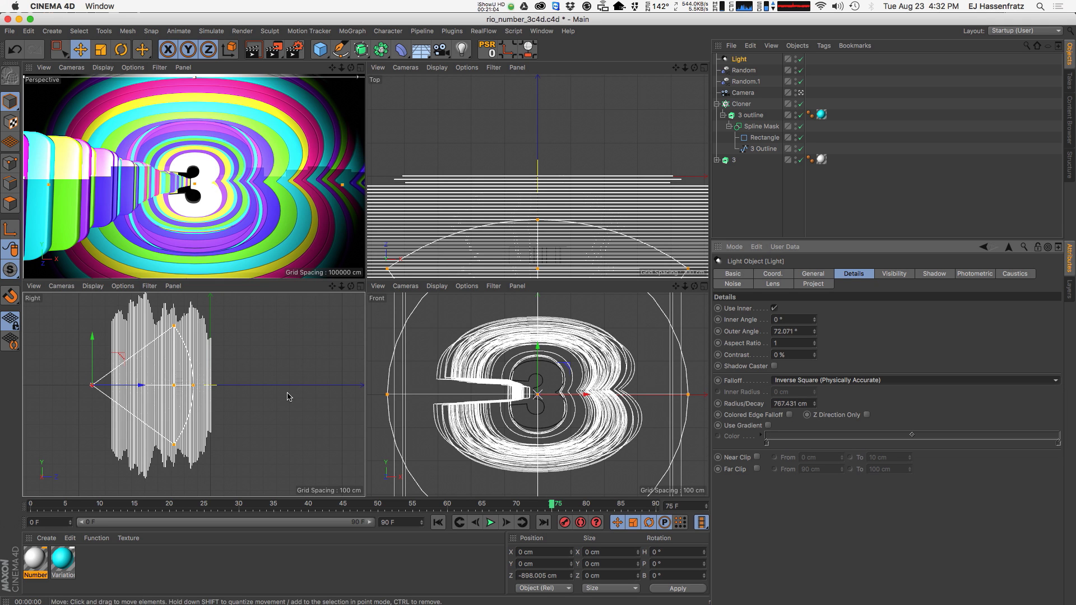
Extend the light's falloff radius to the far end of the clone tunnel and widen its cone further.
left_click_drag(194, 386, 221, 386)
mouse_move(193, 312)
left_mouse_down()
mouse_move(198, 324)
mouse_move(189, 309)
left_mouse_up()
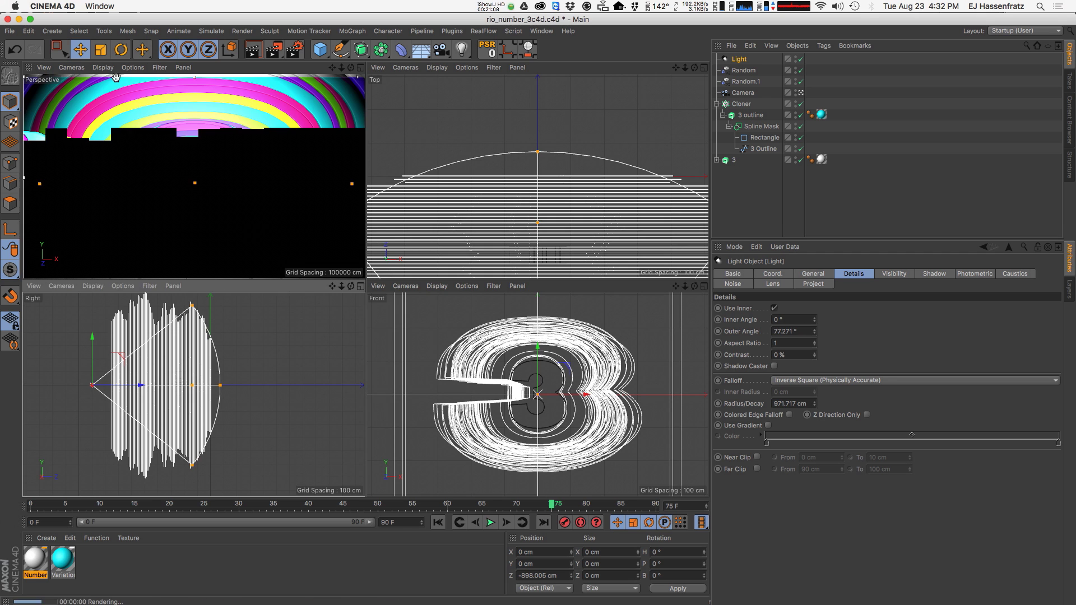
left_click_drag(220, 386, 214, 385)
left_click_drag(189, 309, 180, 300)
left_click_drag(141, 386, 141, 386)
Parent the light to the Camera and set its X and Y positions to 0 cm.
left_click_drag(739, 59, 748, 94)
left_click(773, 274)
left_click(757, 309)
type("0")
key("Tab")
type("0")
key("Tab")
key("Tab")
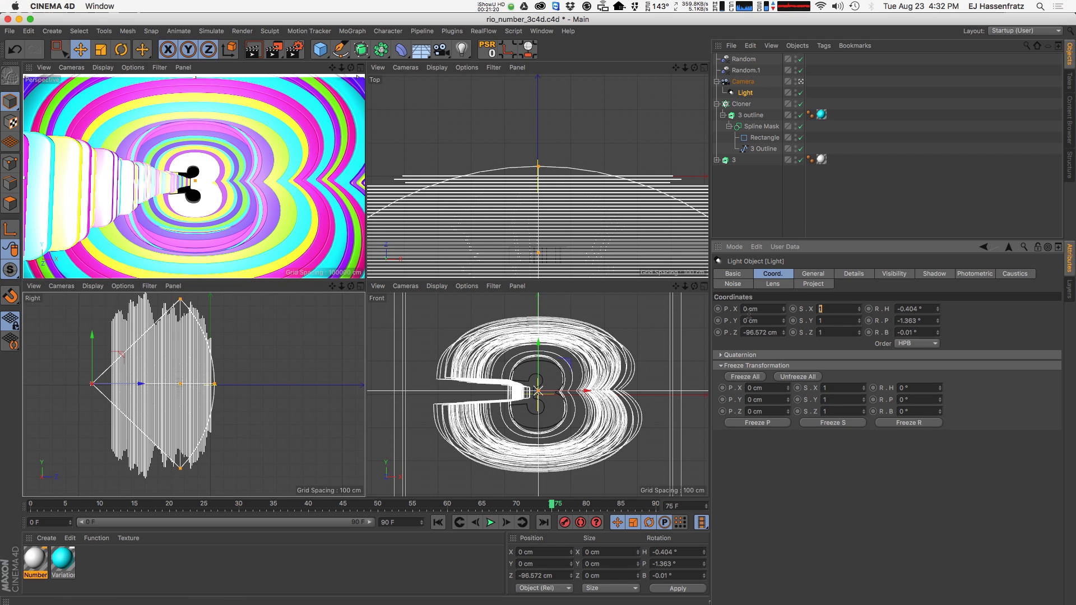
Reset the light's heading, pitch and bank rotation to 0°.
key("Tab")
key("Tab")
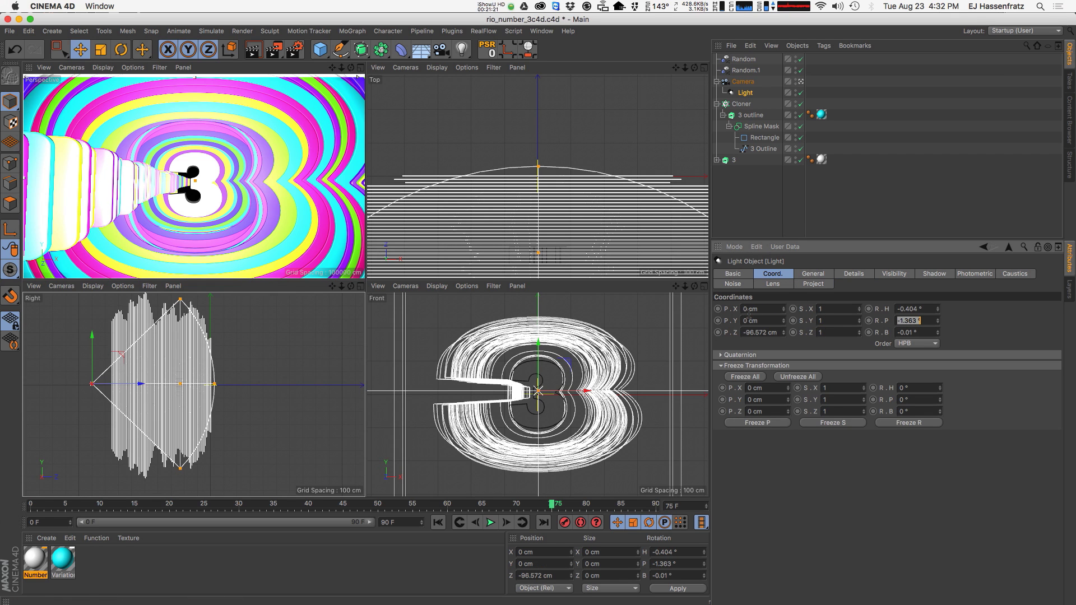
right_click(938, 310)
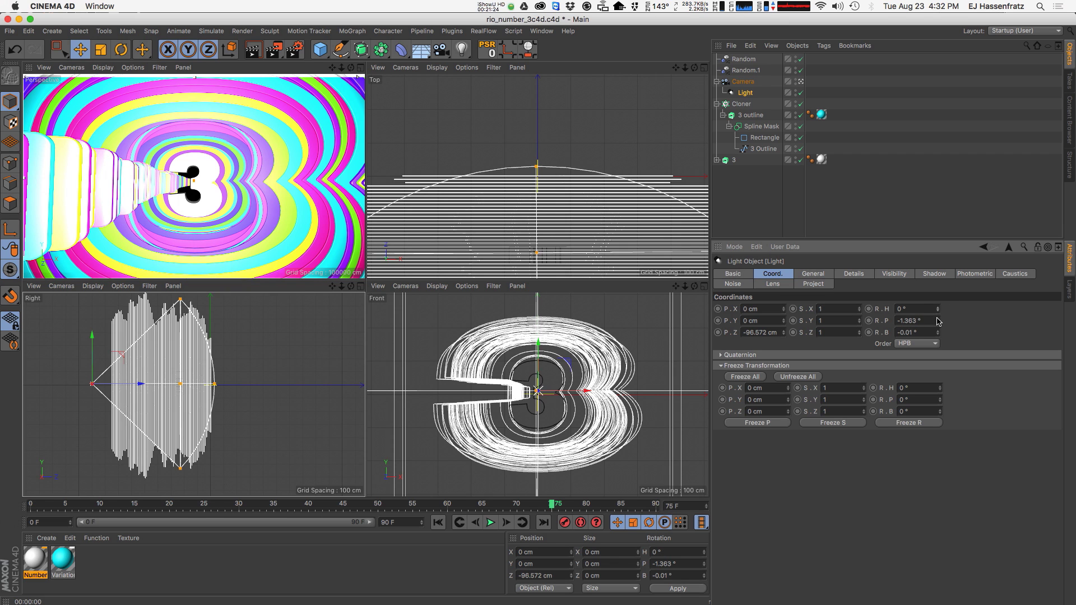
right_click(938, 322)
right_click(938, 333)
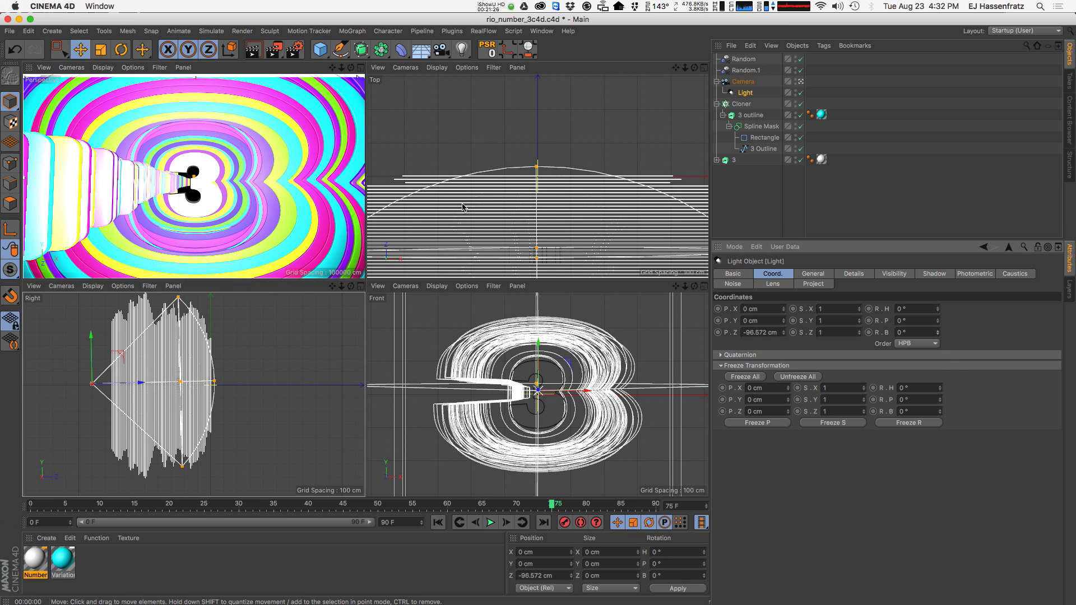
Move the light along its Z axis to about -60.45 cm and refresh the preview render.
left_click_drag(209, 196, 211, 196, "alt")
key("ctrl+r")
key("super+r")
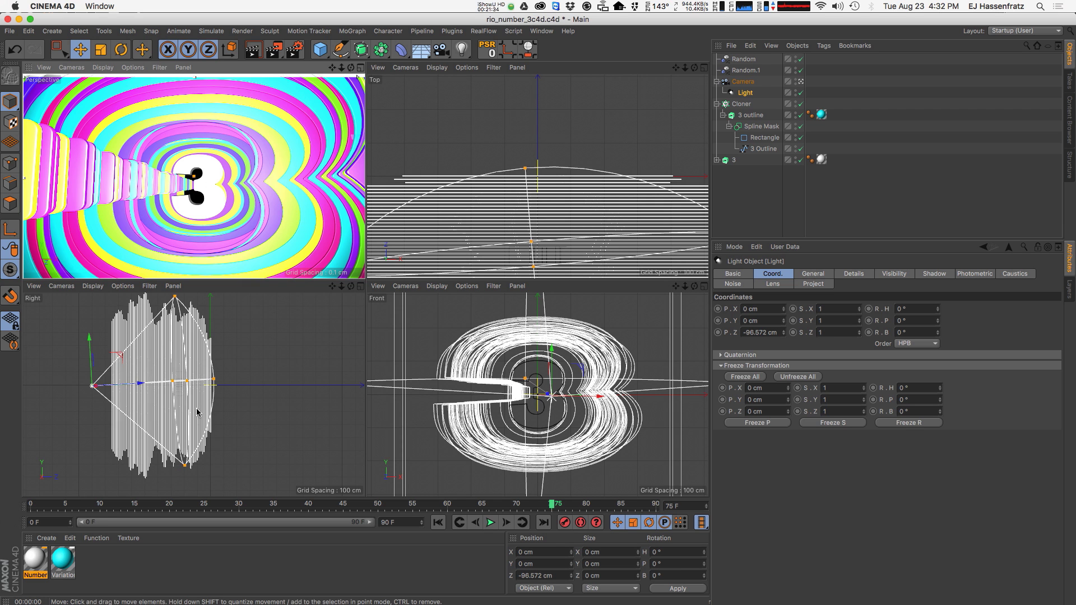
mouse_move(132, 386)
left_mouse_down()
mouse_move(159, 385)
mouse_move(137, 385)
left_mouse_up()
key("super+r")
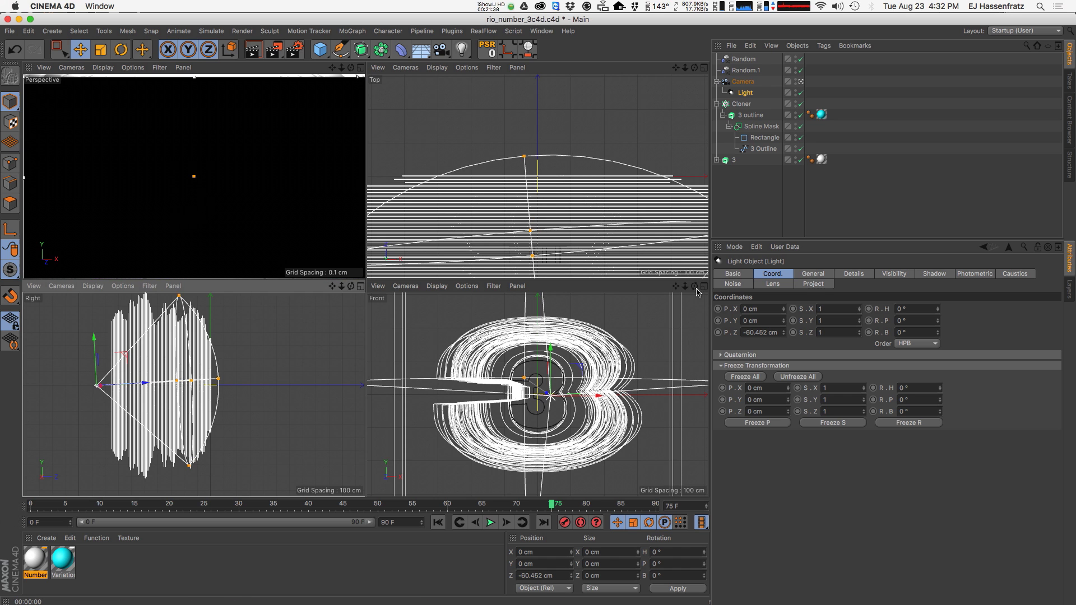
Set the light's intensity to 70% and its shadow type to Shadow Maps (Soft).
left_click(813, 274)
left_click_drag(1056, 372, 979, 379)
left_click(807, 376)
left_click(775, 395)
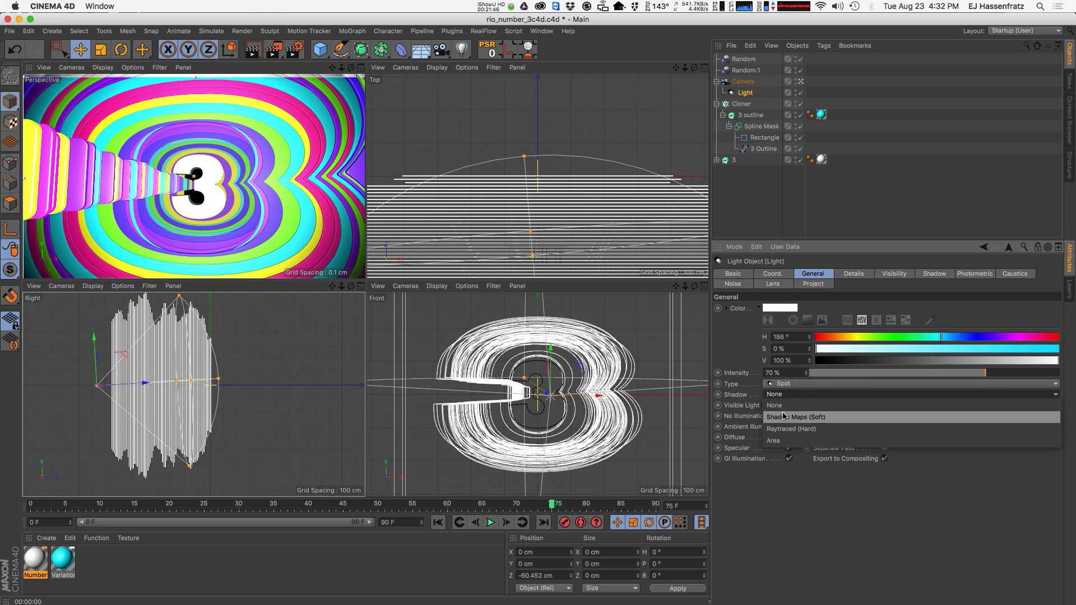
left_click(790, 417)
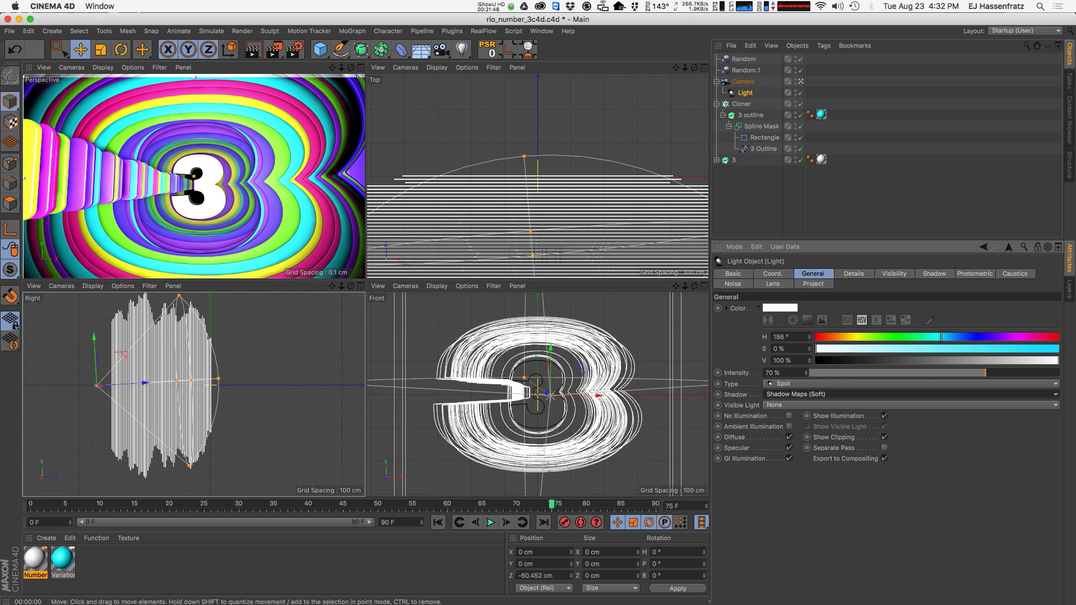
Examine the light's details, visibility and shadow settings, including the available shadow map resolutions.
left_click(851, 276)
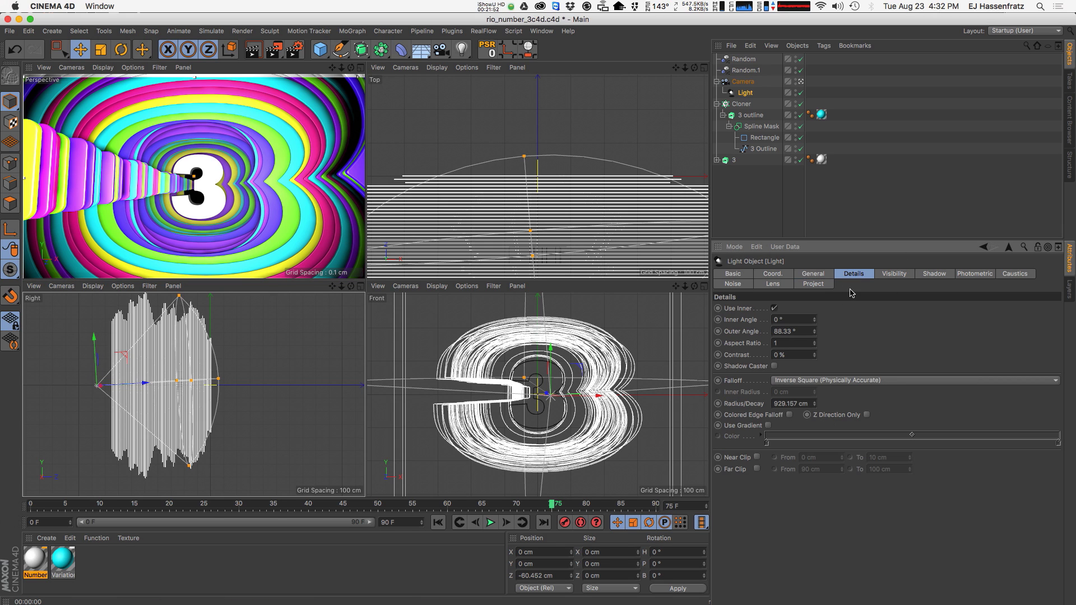
left_click(827, 277)
left_click(848, 276)
left_click(896, 275)
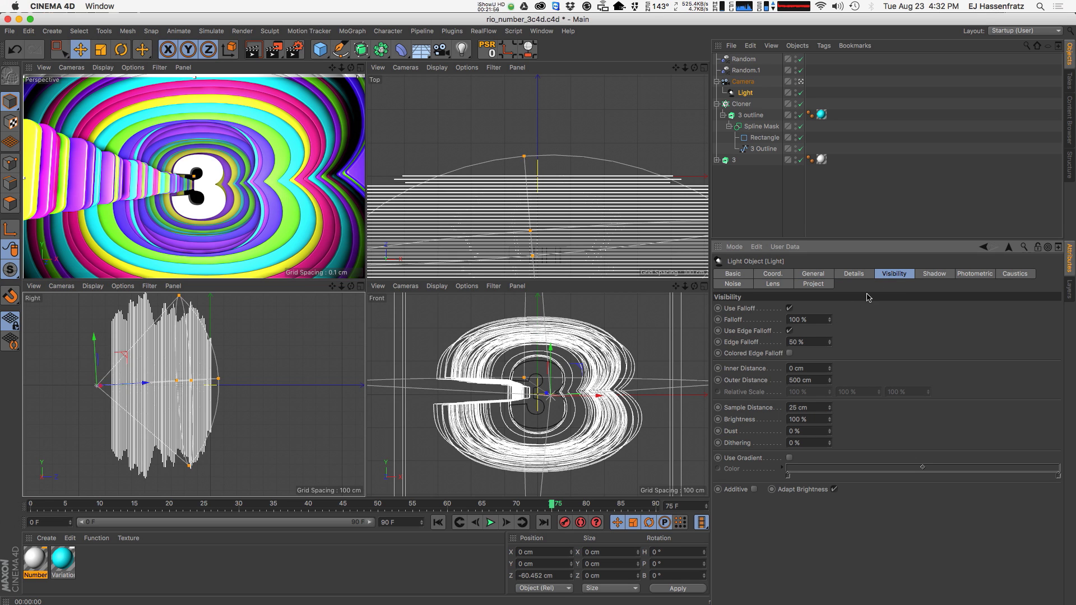
left_click(937, 276)
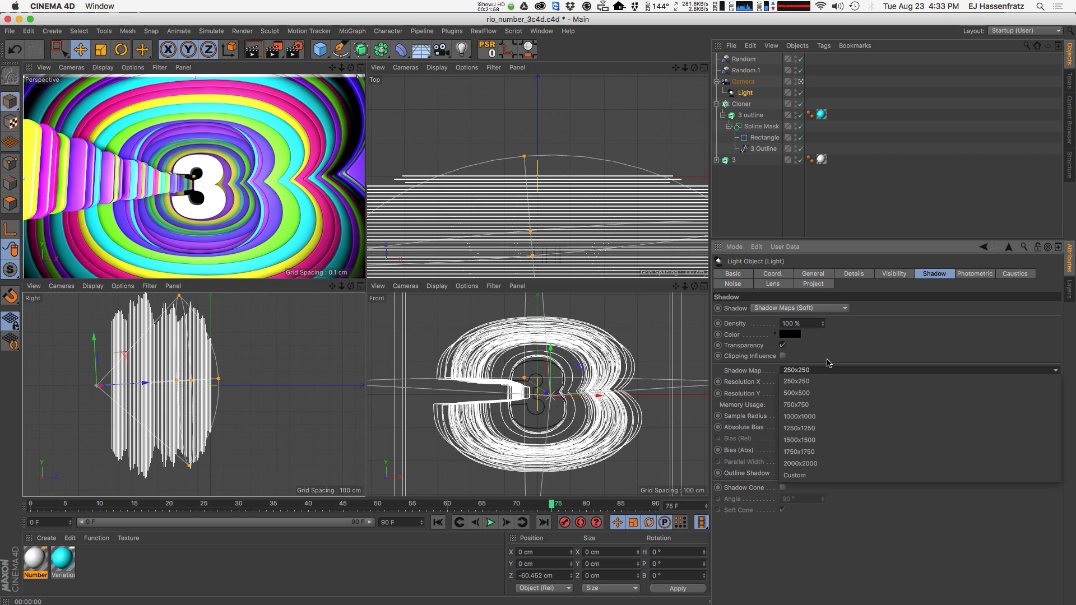
left_click(808, 415)
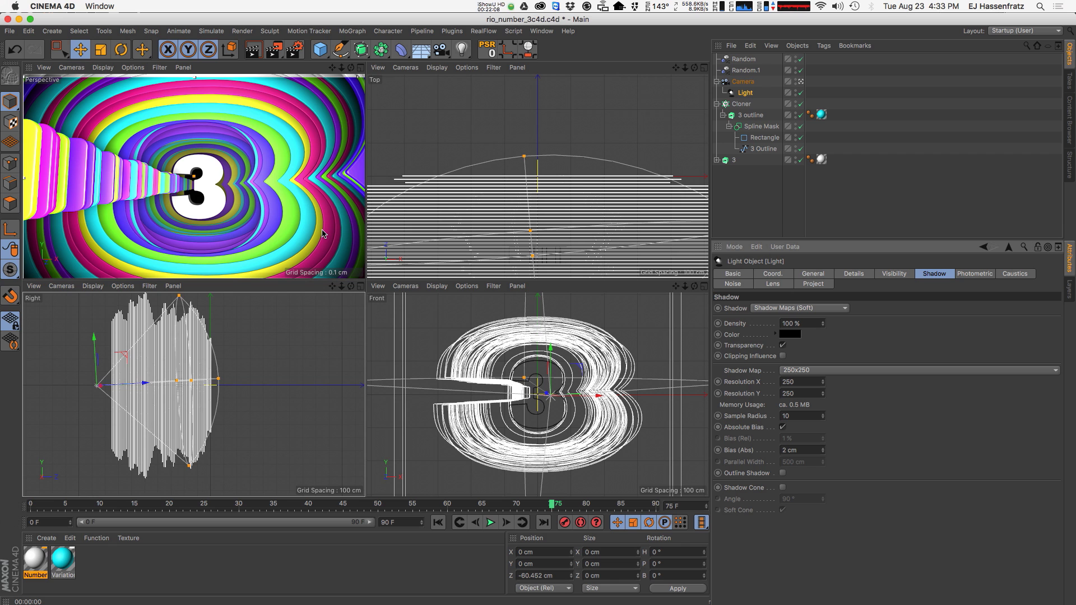
Set the Variation material's default specular to 31% width, -24% falloff and 90% specular strength.
double_click(62, 563)
left_click_drag(294, 78, 584, 61)
left_click(496, 221)
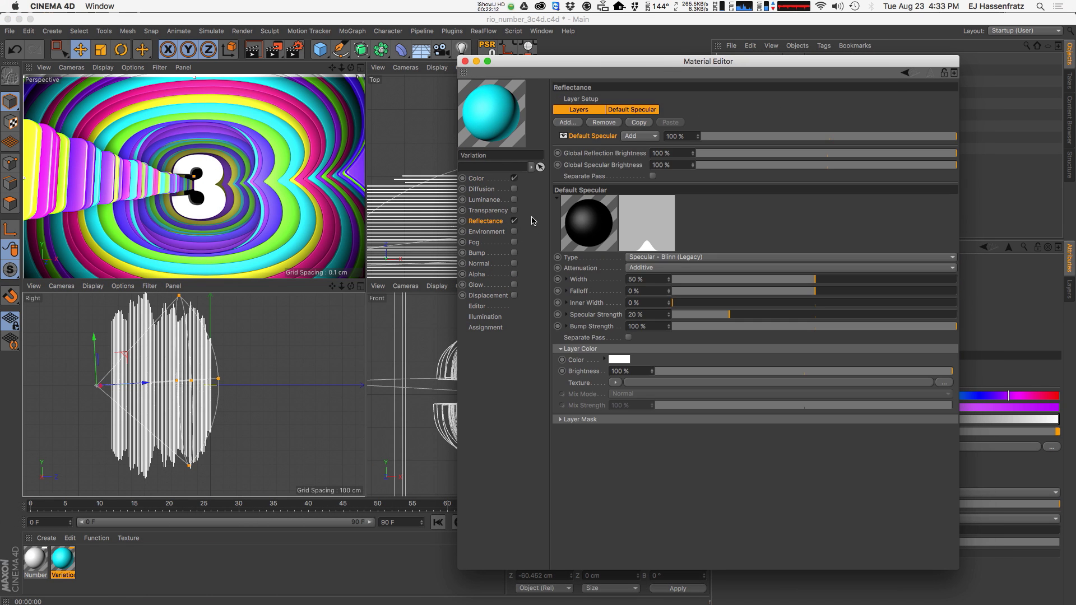
left_click_drag(793, 281, 729, 280)
left_click_drag(834, 291, 930, 315)
left_click(762, 279)
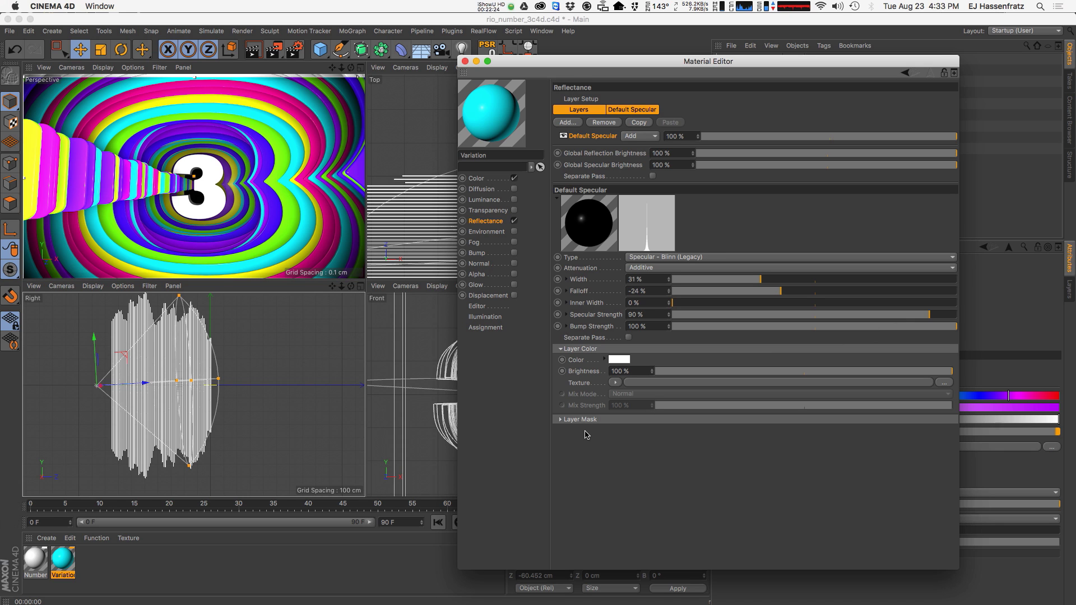
left_click(464, 61)
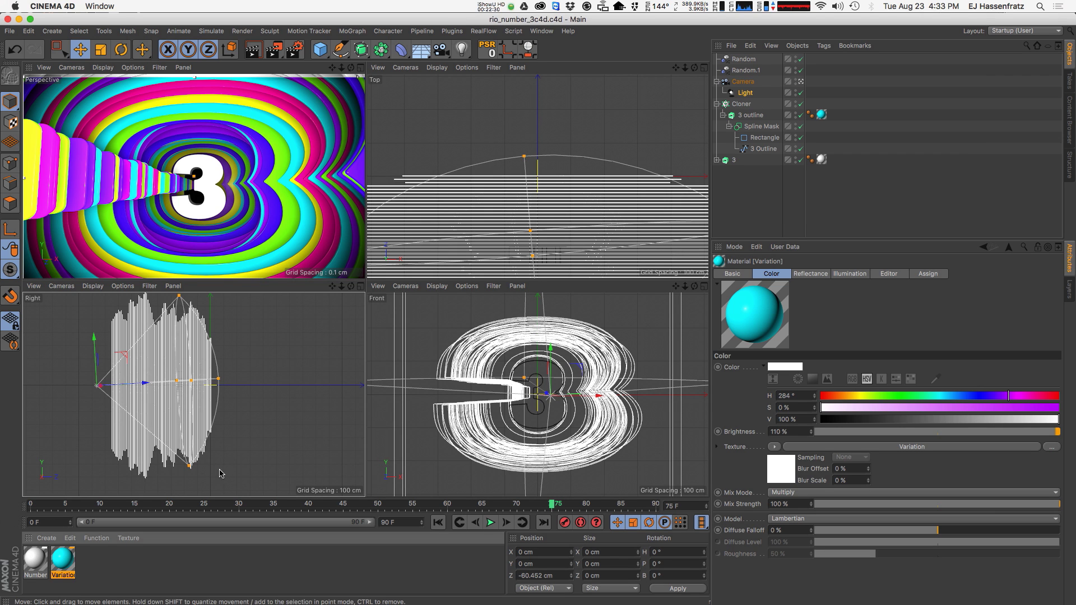
Try a broader specular highlight on the Variation material with 100% width, -46% falloff and 10% inner width.
double_click(64, 560)
left_click_drag(370, 82, 589, 65)
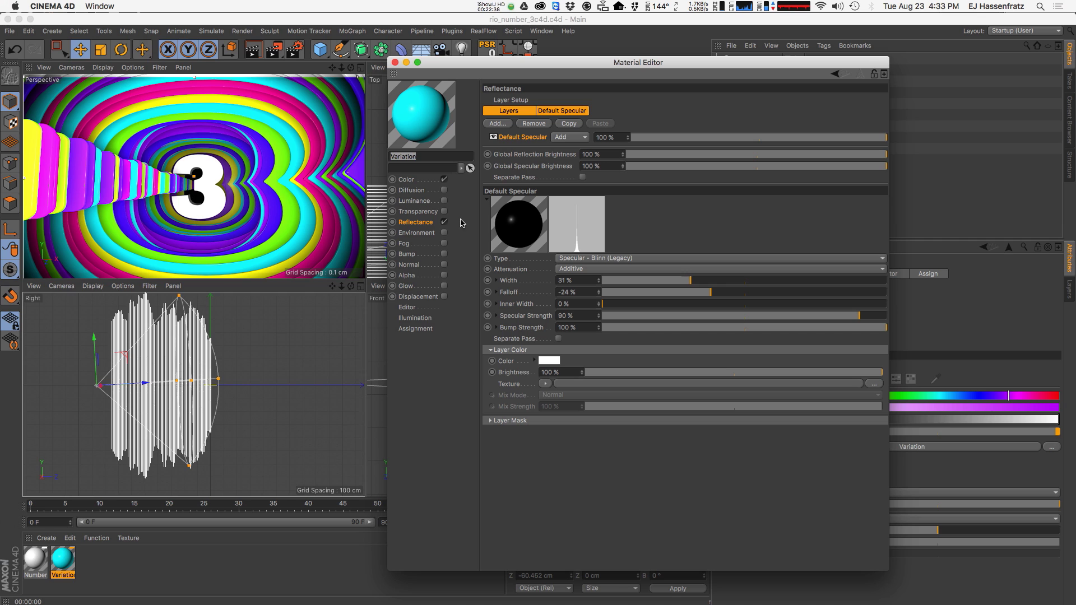
left_click(660, 229)
mouse_move(720, 292)
left_mouse_down()
mouse_move(870, 292)
mouse_move(667, 288)
mouse_move(727, 289)
left_mouse_up()
left_click_drag(851, 293, 888, 275)
left_click_drag(730, 291, 699, 293)
mouse_move(886, 280)
left_mouse_down()
mouse_move(786, 283)
mouse_move(889, 281)
left_mouse_up()
left_click_drag(698, 293, 639, 307)
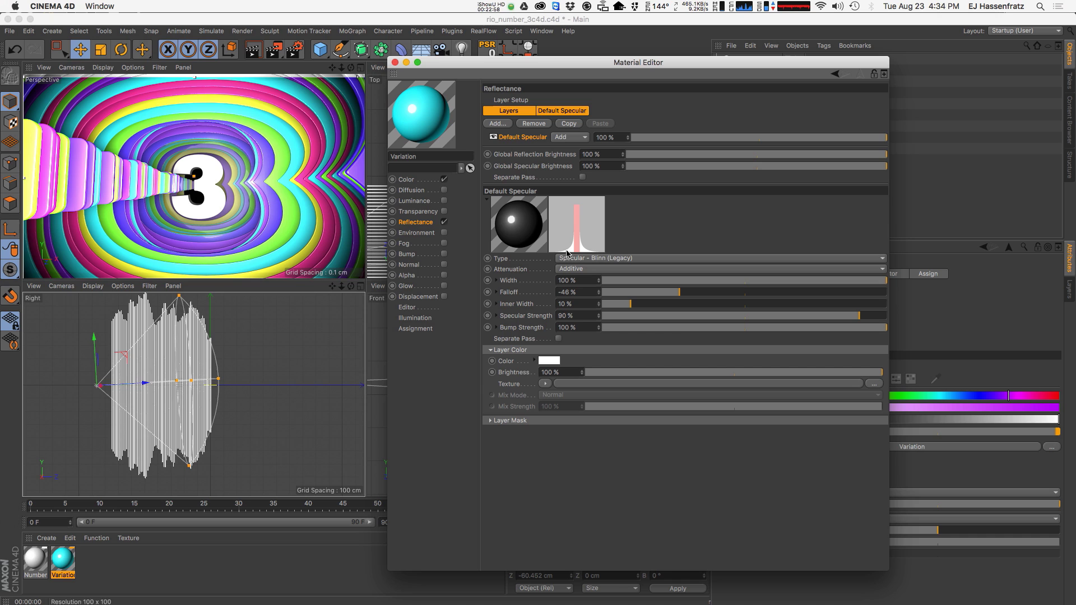
Set the Variation material's specular width to 42%, falloff to -24%, inner width to 0% and specular strength to 42%.
left_click_drag(747, 282, 711, 291)
left_click_drag(629, 304, 636, 304)
left_click_drag(863, 316, 722, 316)
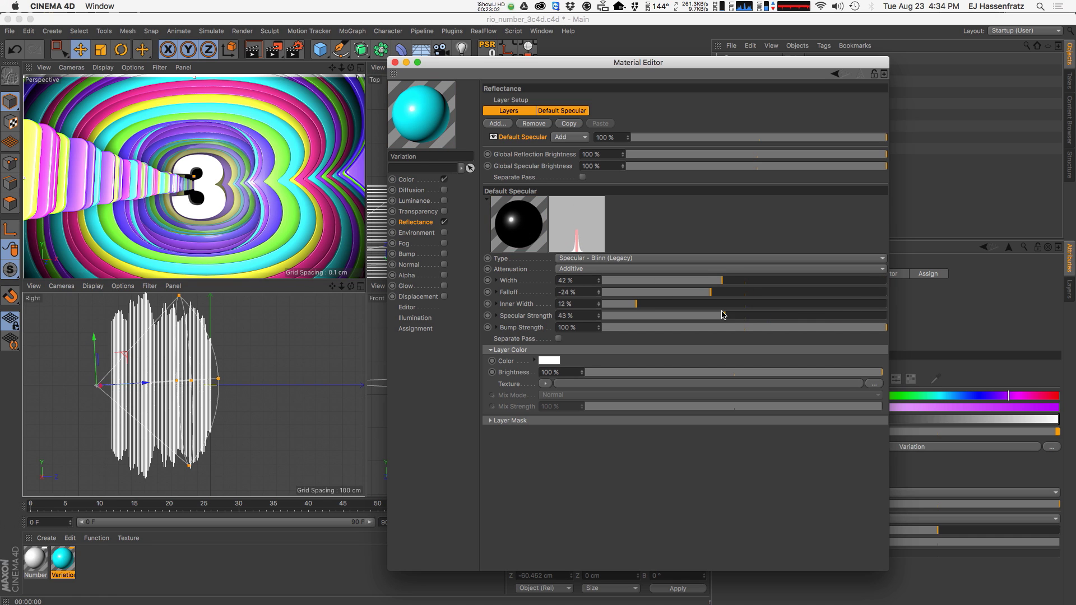
left_click_drag(637, 304, 602, 305)
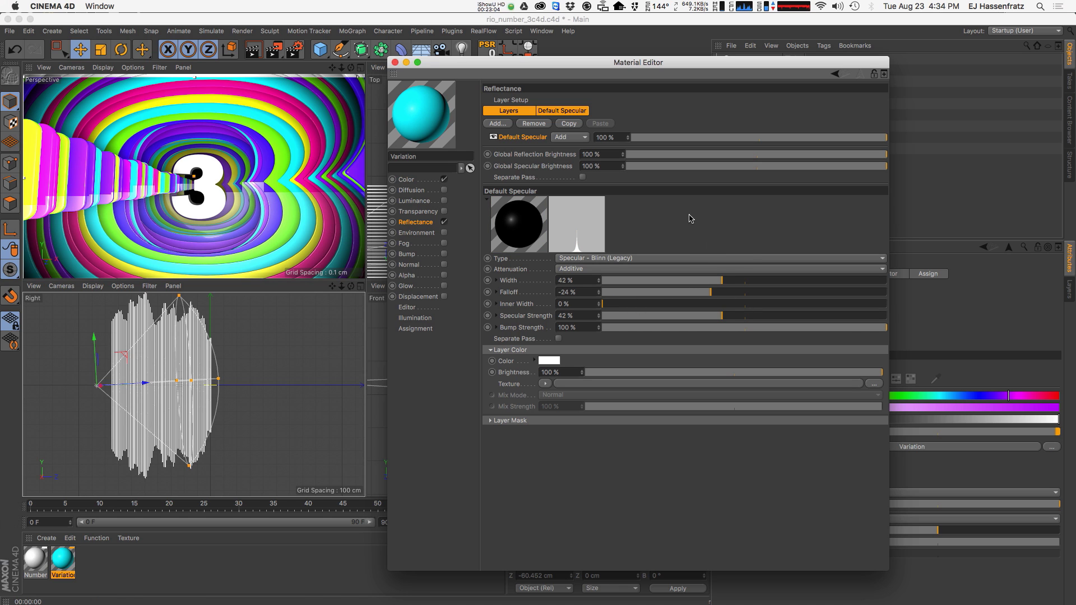
Duplicate the Variation material and rename the copy Variation.Highlight.
left_click(74, 572)
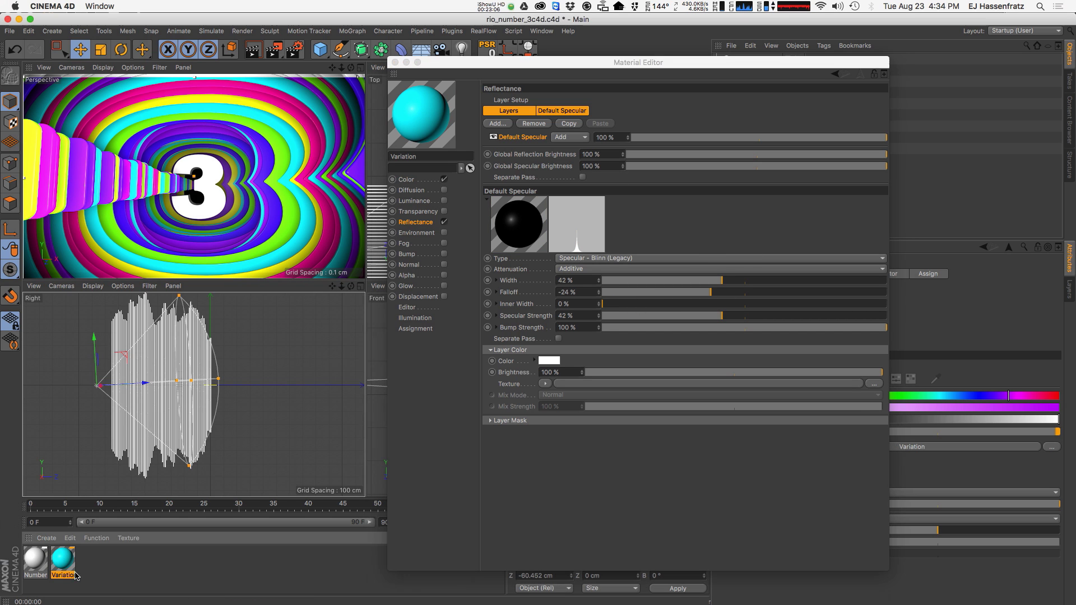
left_click_drag(90, 571, 90, 572, "ctrl")
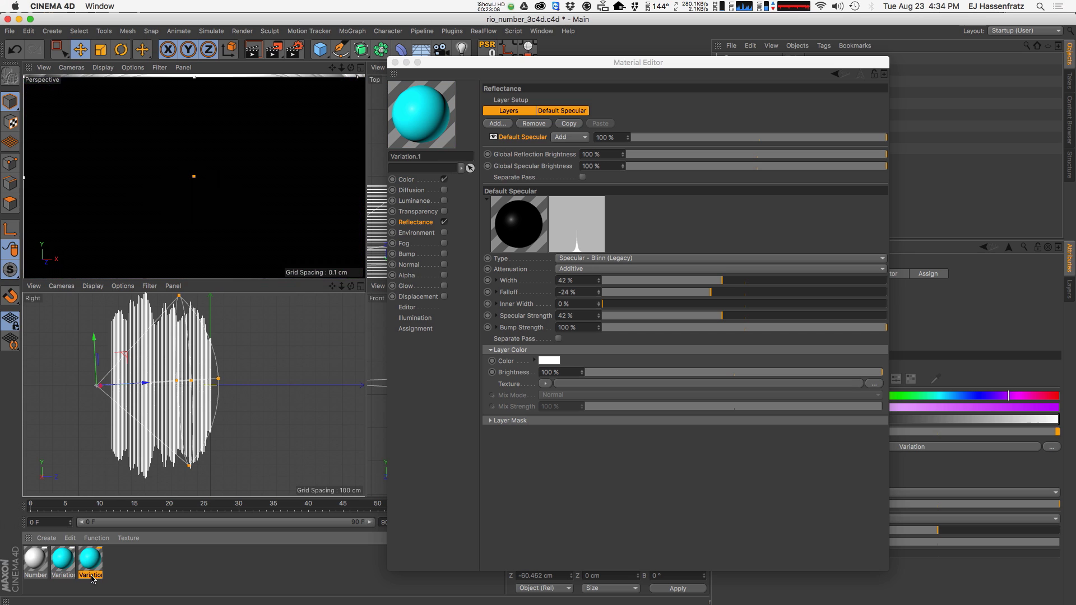
left_click(426, 158)
type("Highlight")
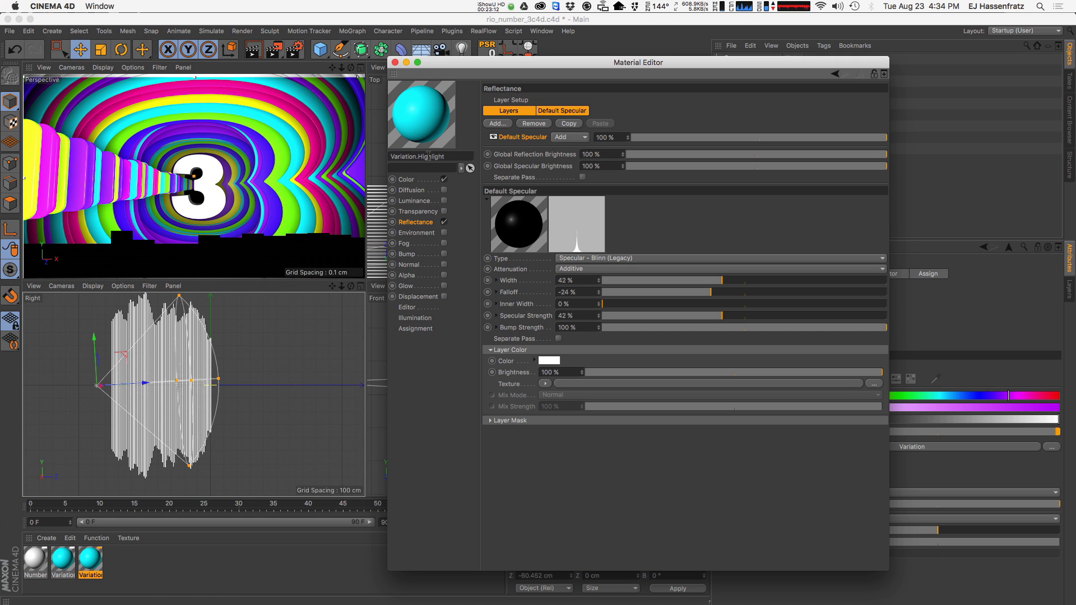
key("Return")
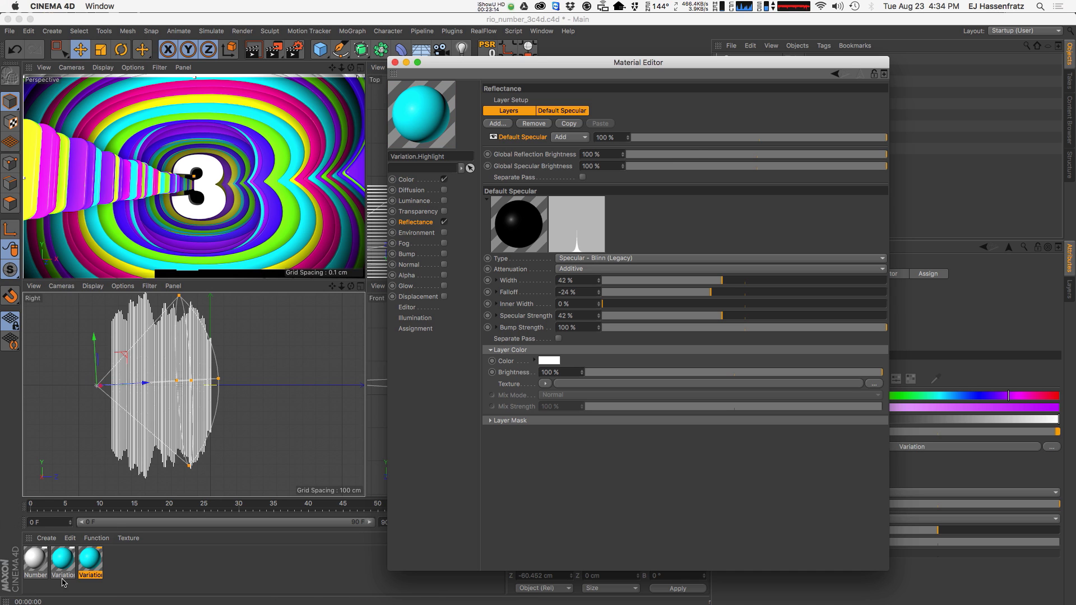
Set the color channel's texture of the original Variation material as an XPresso driver.
left_click(64, 562)
left_click_drag(521, 63, 583, 80)
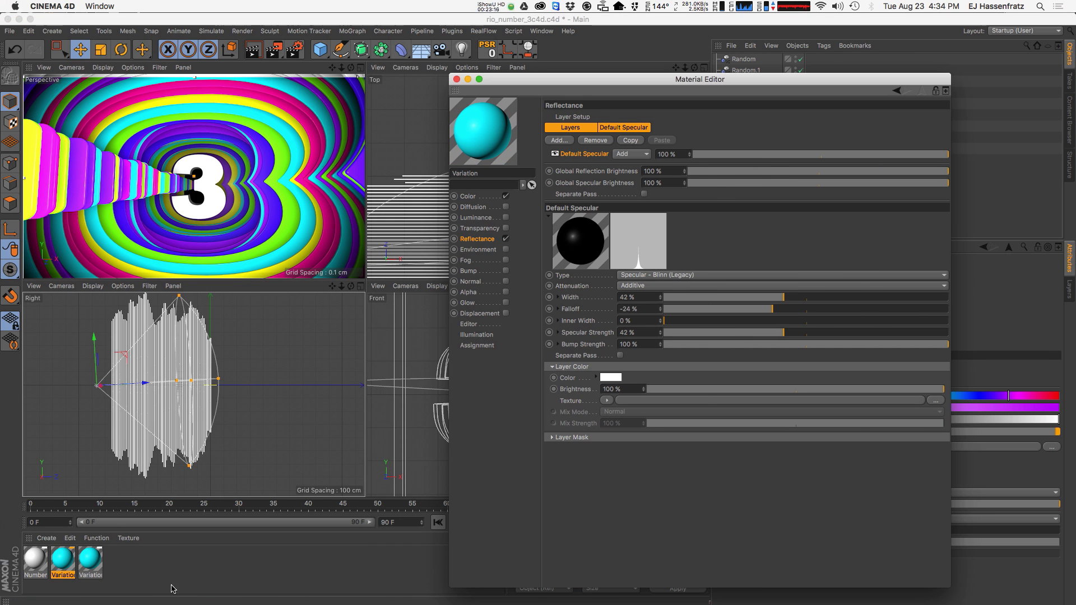
left_click(67, 566)
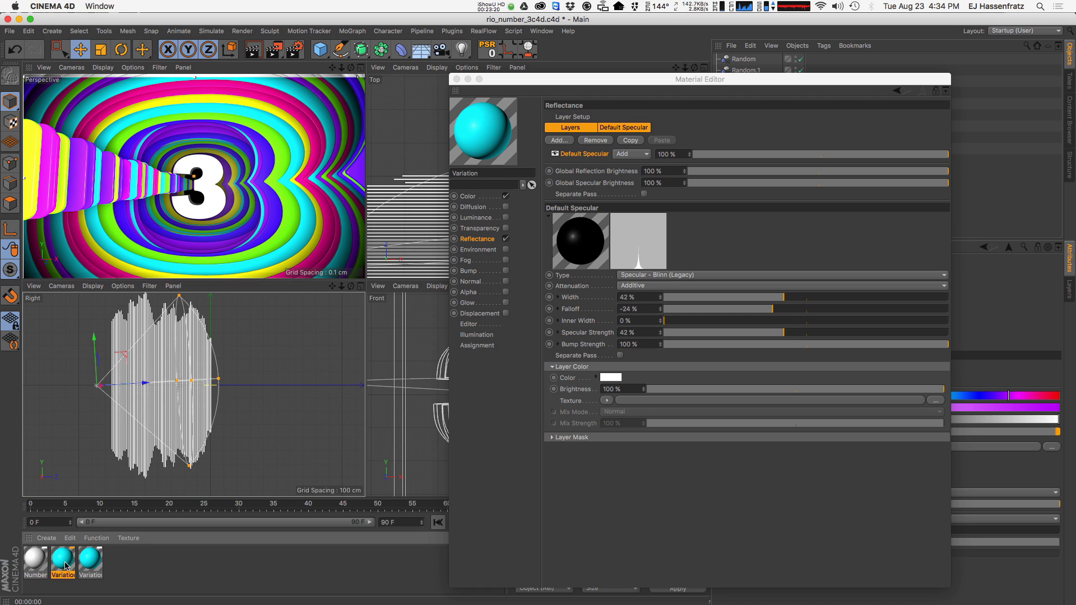
double_click(65, 561)
left_click(483, 197)
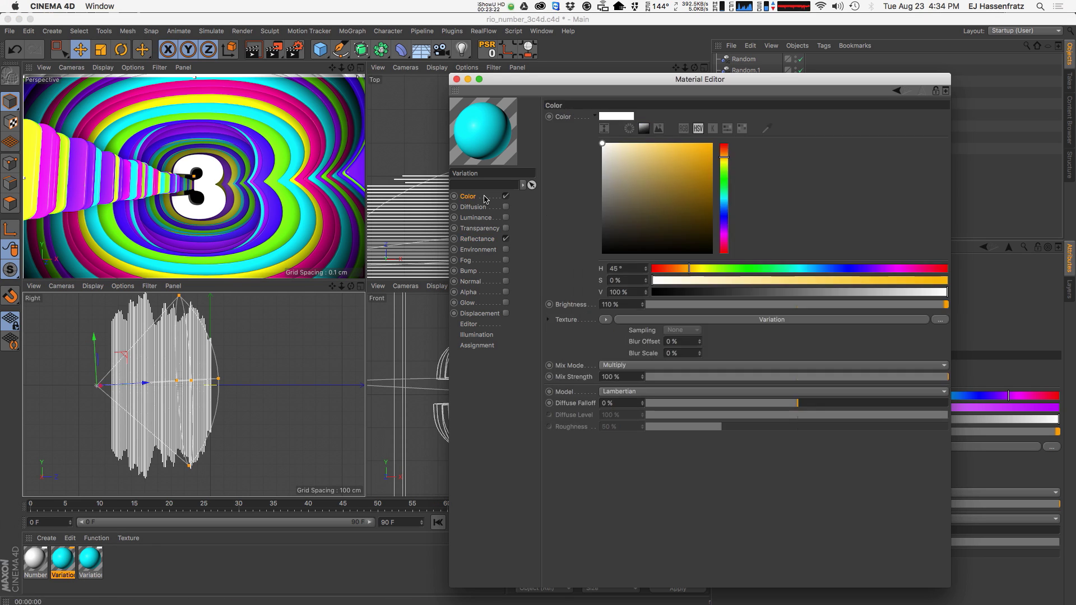
left_click(607, 320)
left_click(548, 322)
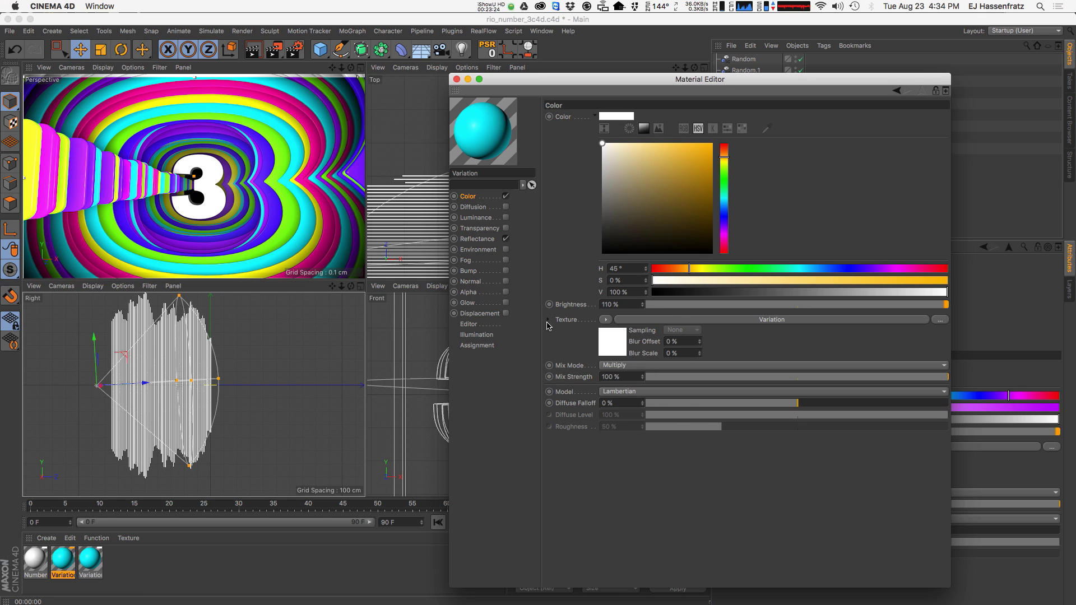
right_click(569, 324)
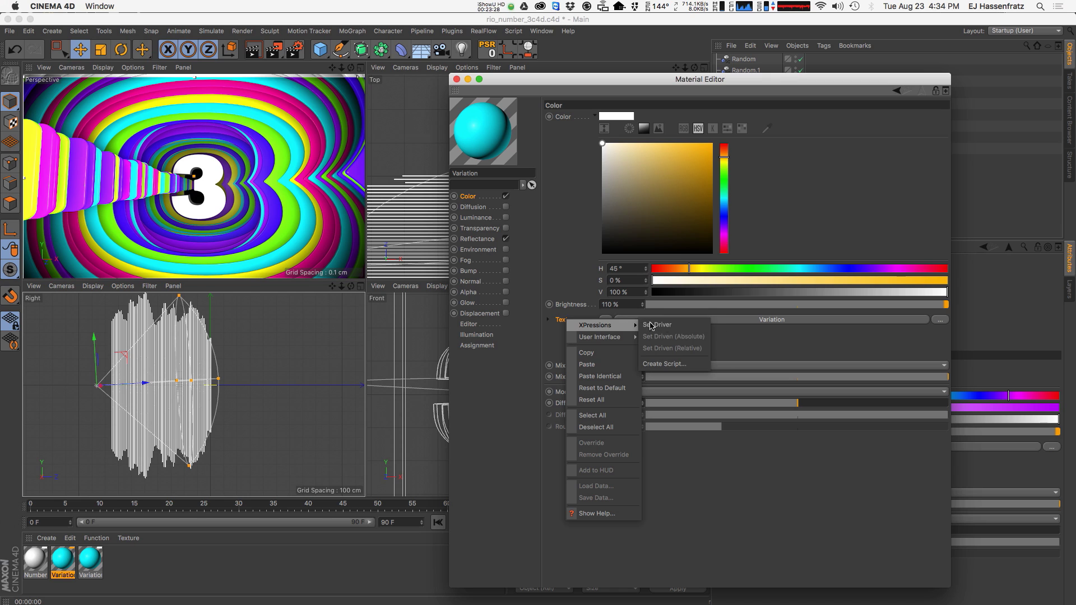
left_click(676, 329)
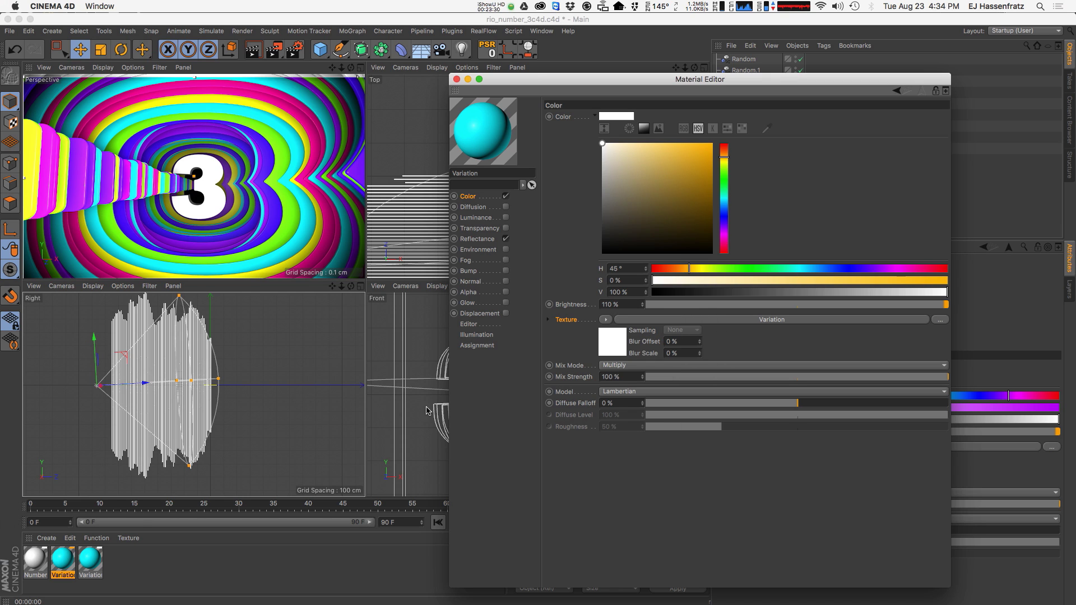
Make the color texture of Variation.Highlight absolutely driven by the original material's texture.
left_click(90, 561)
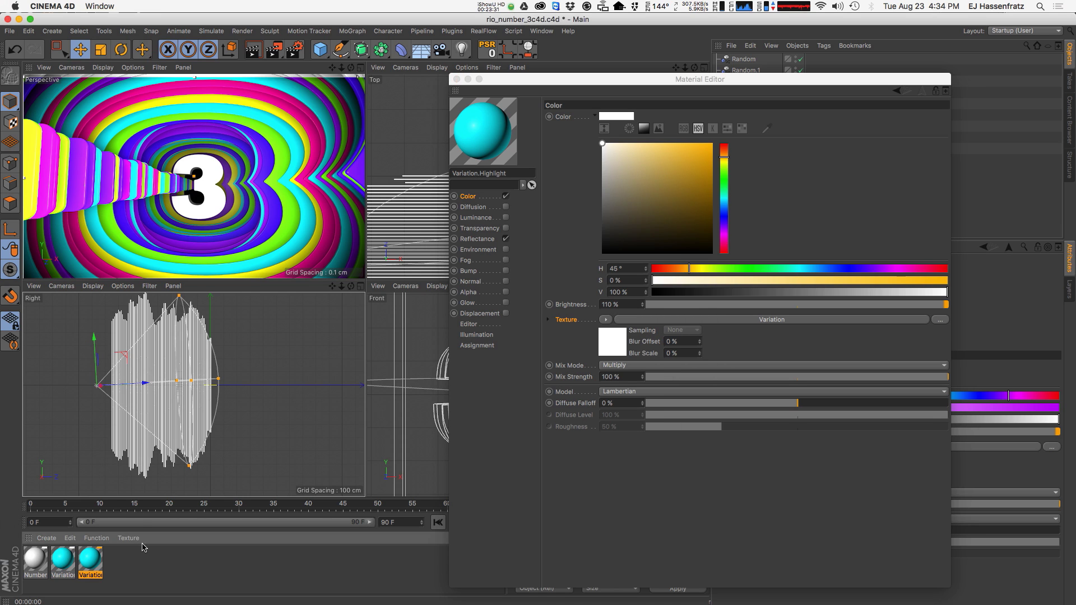
right_click(574, 322)
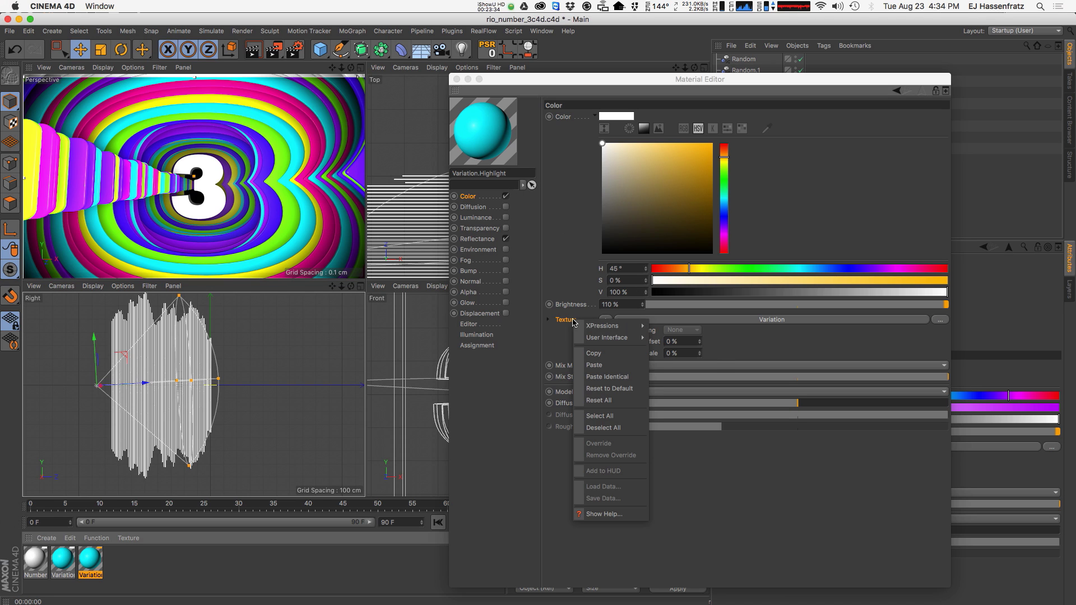
mouse_move(605, 326)
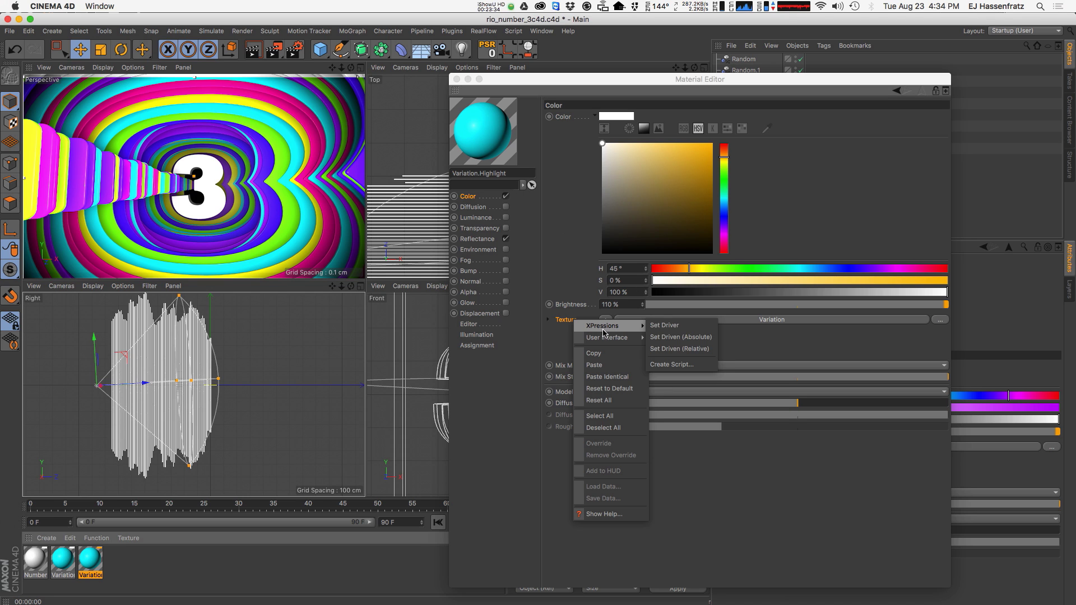
left_click(705, 339)
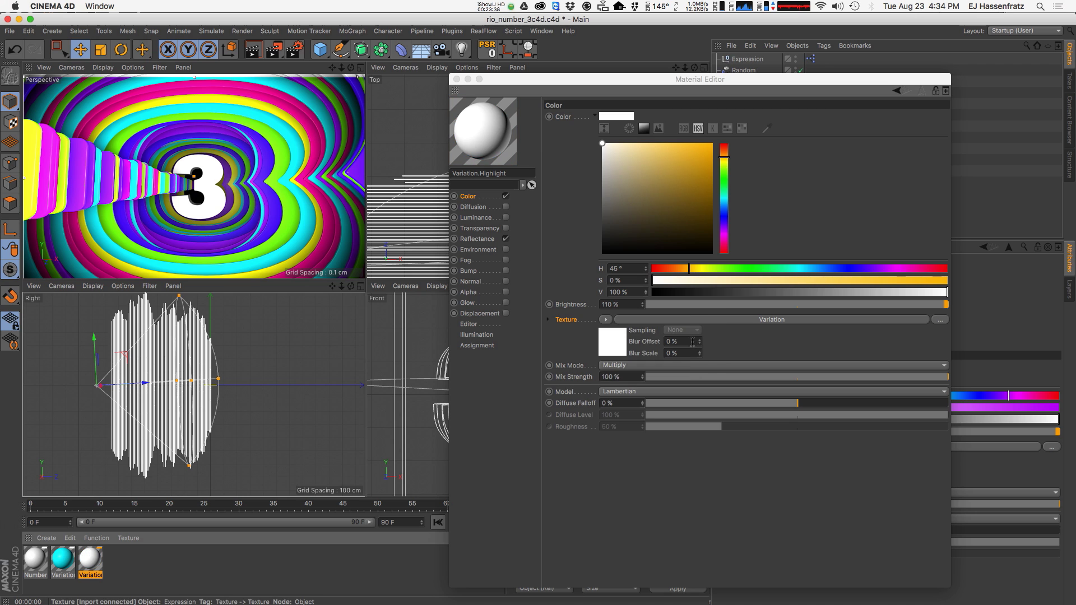
Inspect the Variation shader in the original material and compare it with the color texture of Variation.Highlight.
left_click(659, 321)
left_click(68, 556)
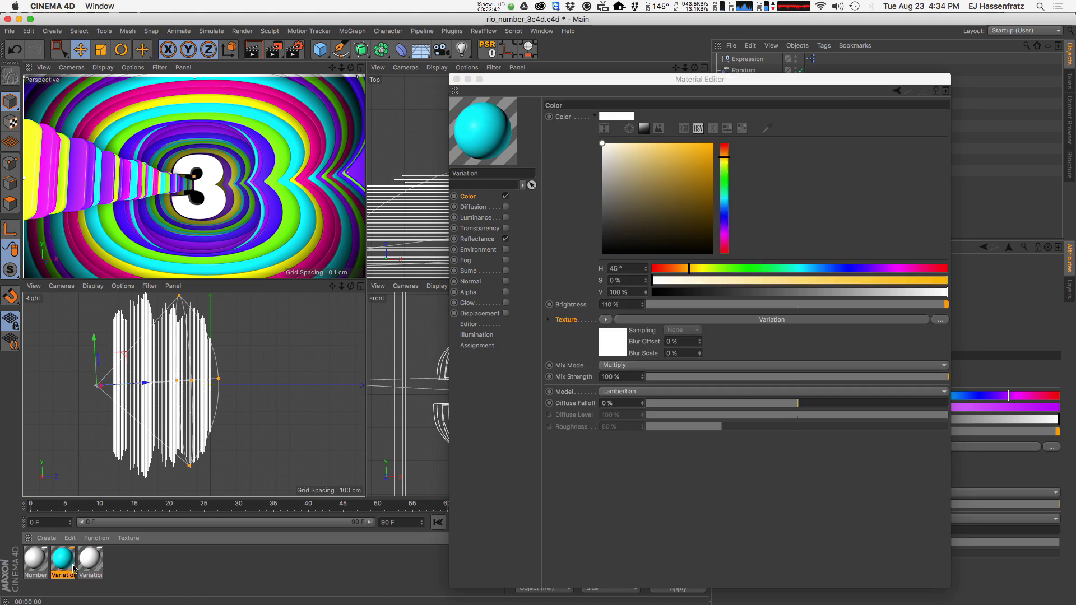
left_click(636, 321)
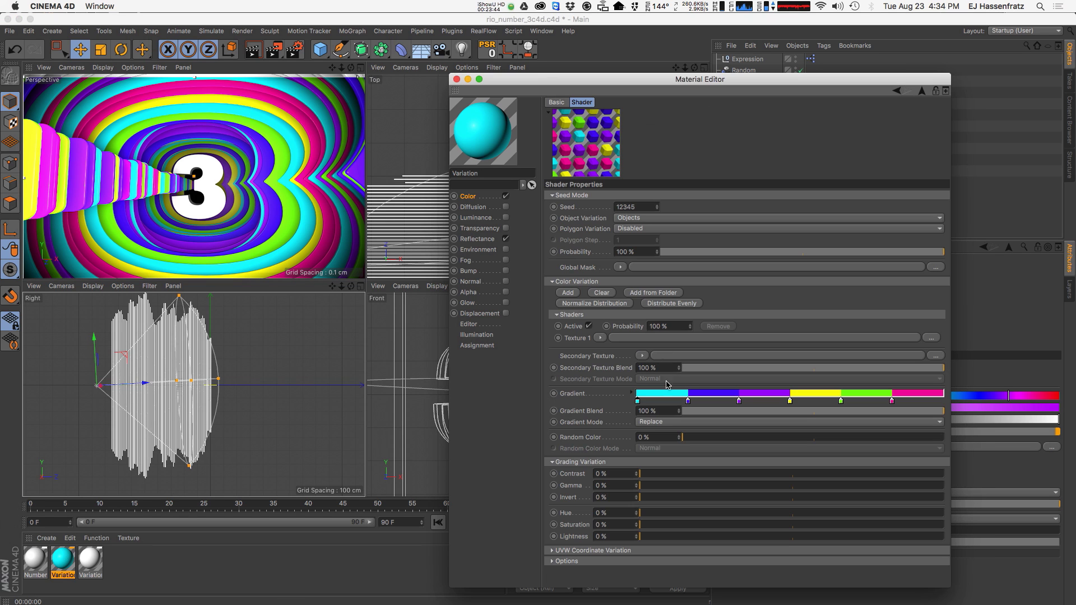
left_click(93, 563)
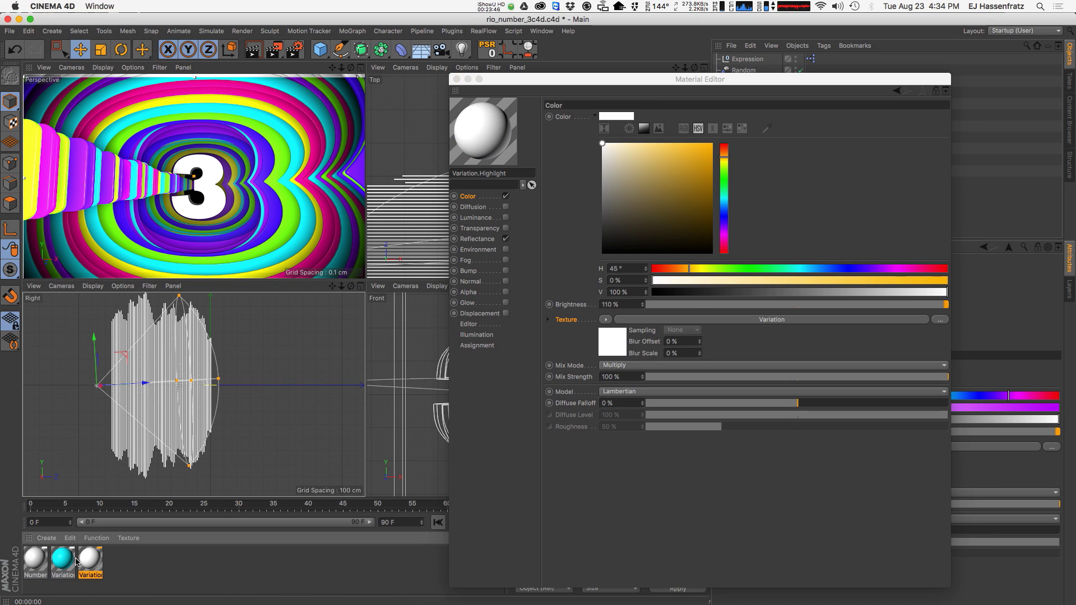
Raise the seed of the original Variation material's shader to 12346 and check the linked shader in Variation.Highlight.
left_click(708, 320)
left_click(57, 563)
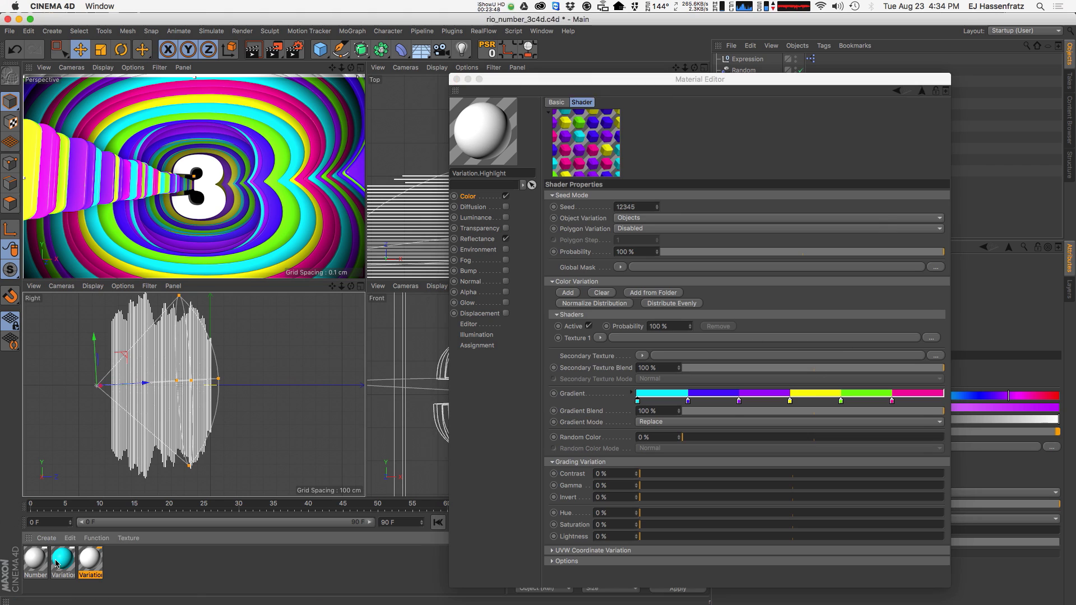
left_click(625, 326)
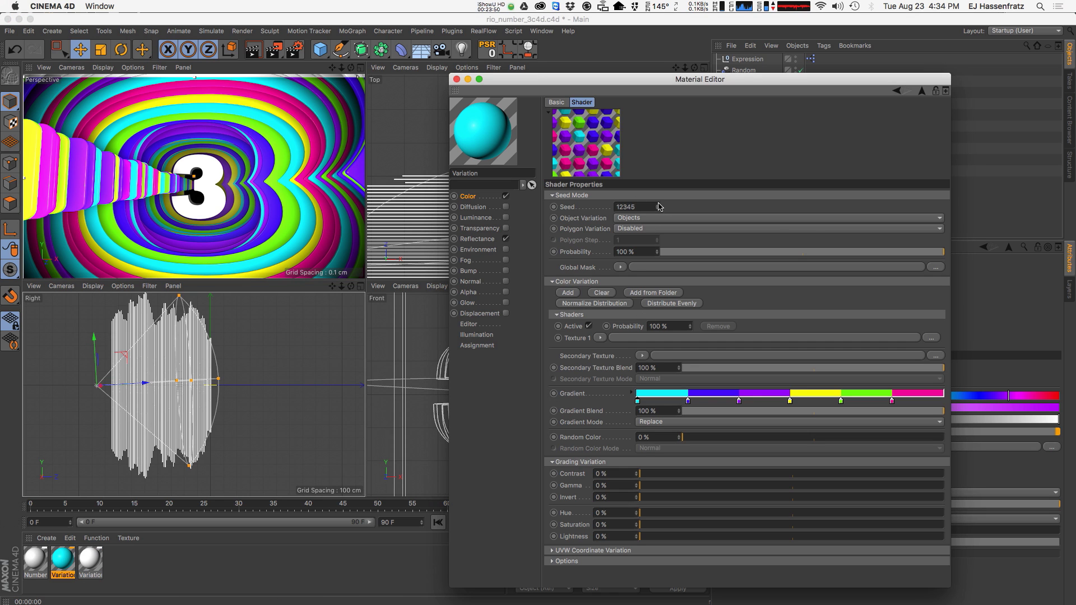
left_click(658, 205)
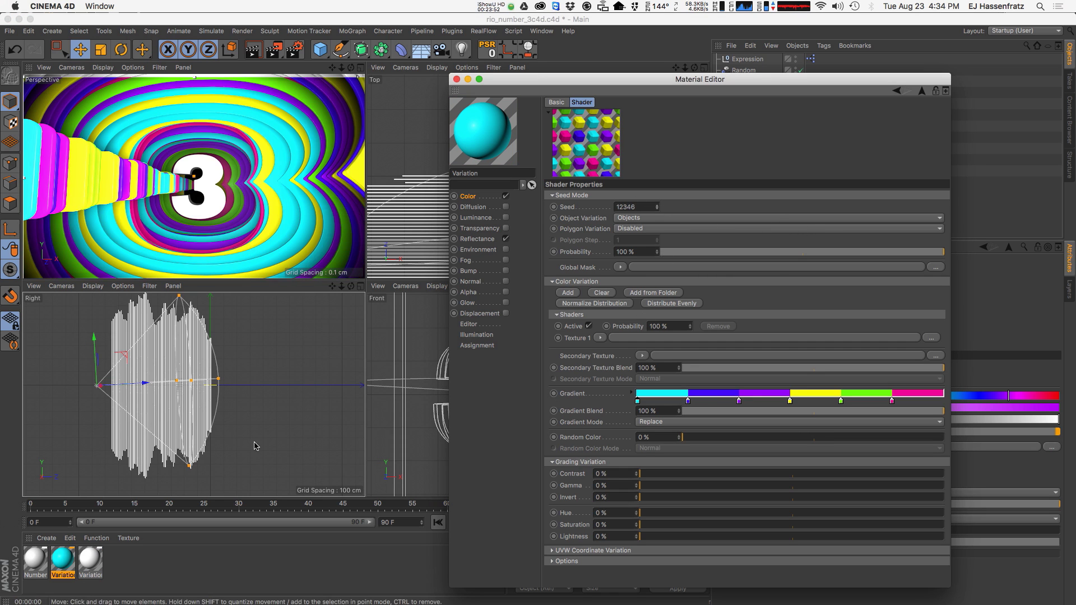
left_click(92, 566)
left_click(640, 320)
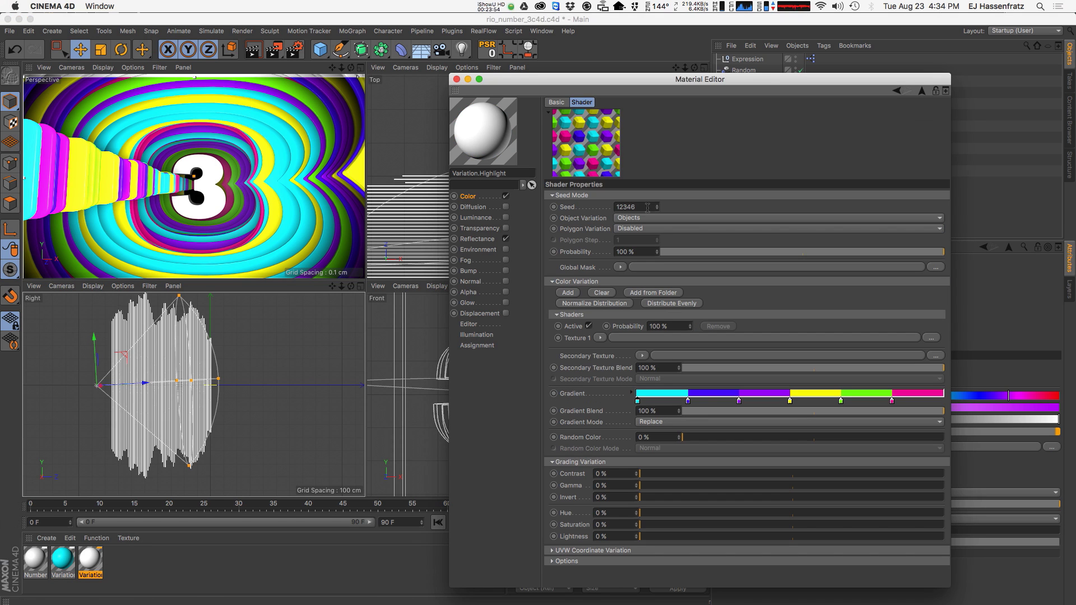
Set the seed of the original Variation material's shader to 50 and inspect the linked shader in Variation.Highlight.
left_click(64, 563)
left_click(644, 321)
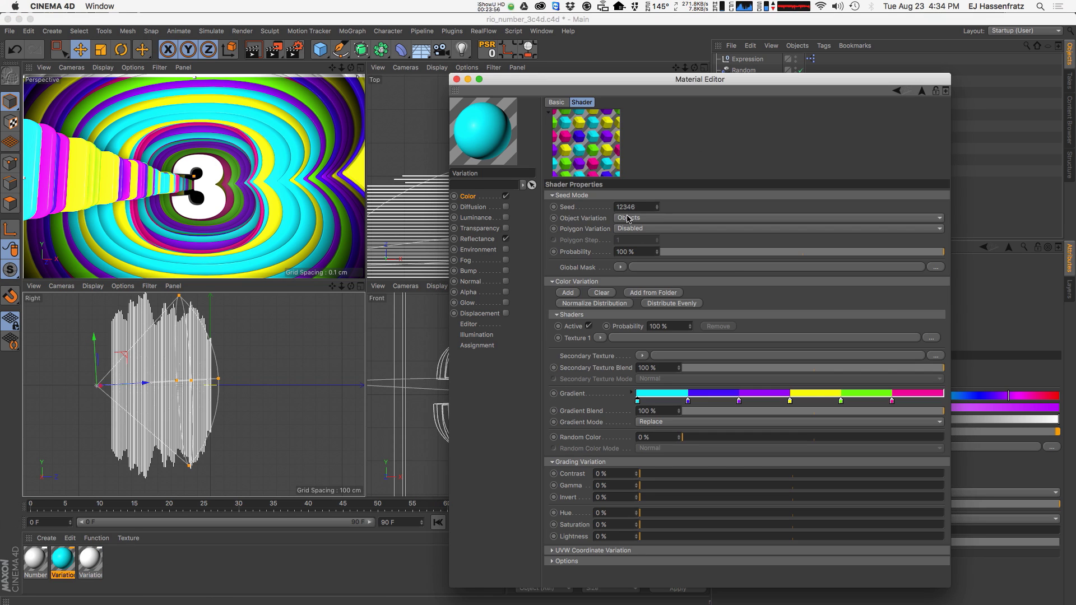
left_click_drag(645, 207, 499, 206)
type("44")
key("Return")
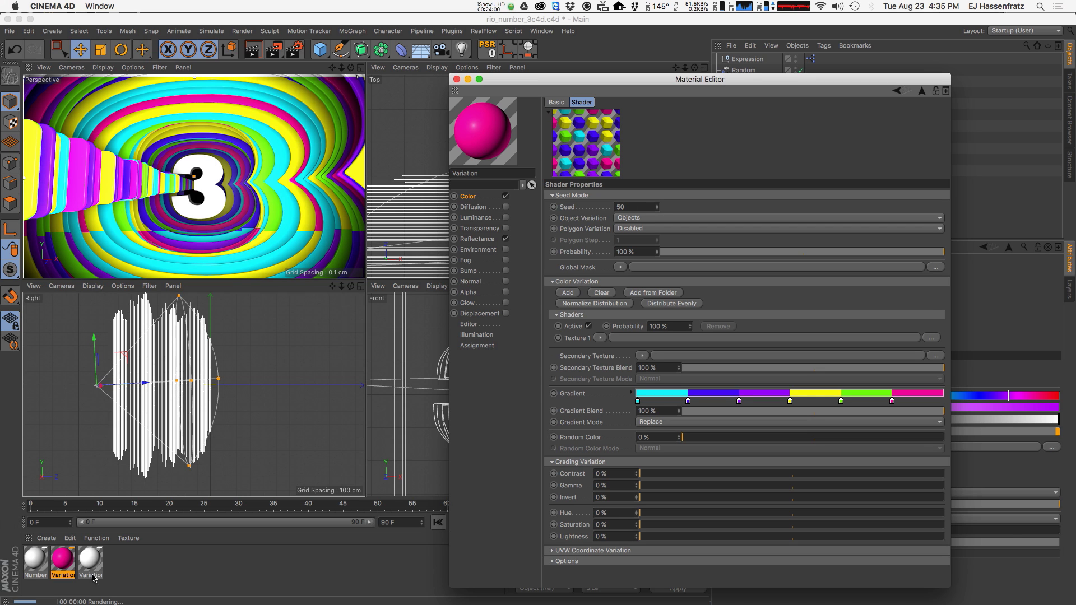
left_click(90, 559)
left_click(652, 320)
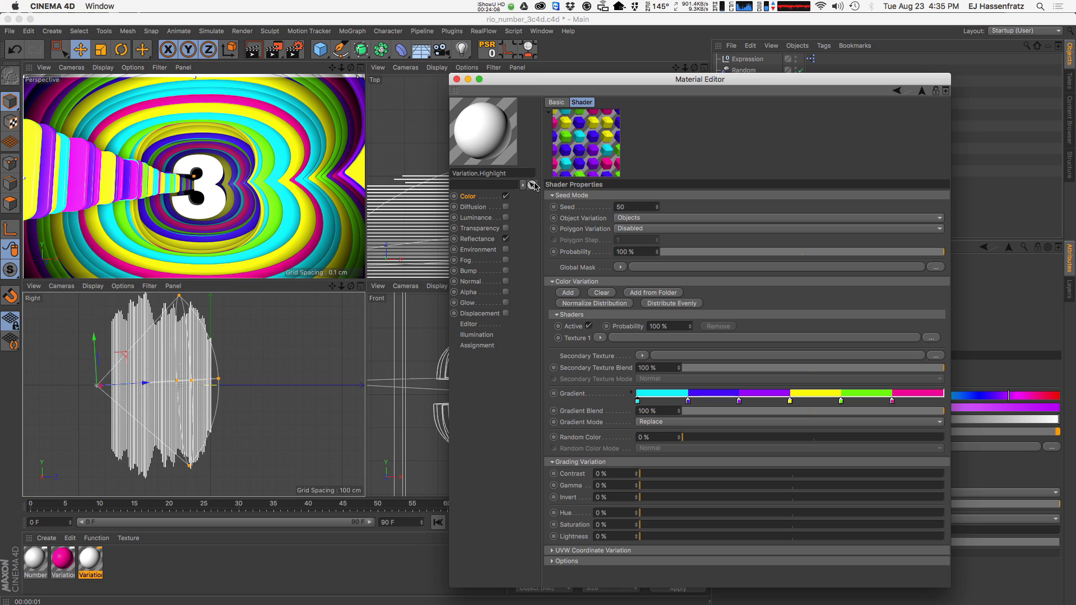
Select the Expression object and compare the color channel settings of Variation and Variation.Highlight.
left_click(756, 61)
left_click_drag(752, 80, 614, 231)
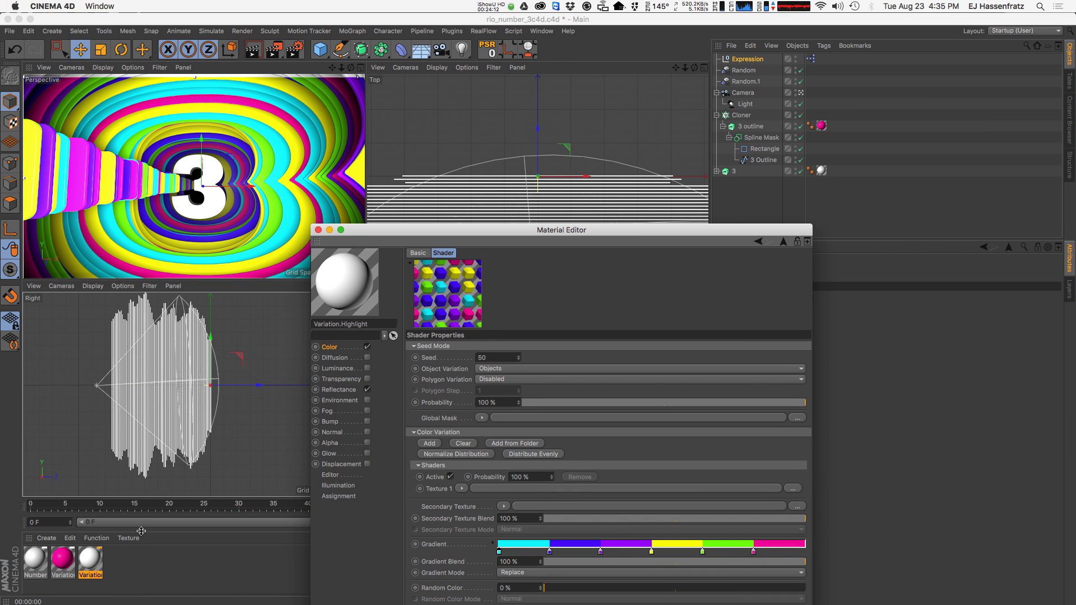
left_click_drag(410, 229, 506, 84)
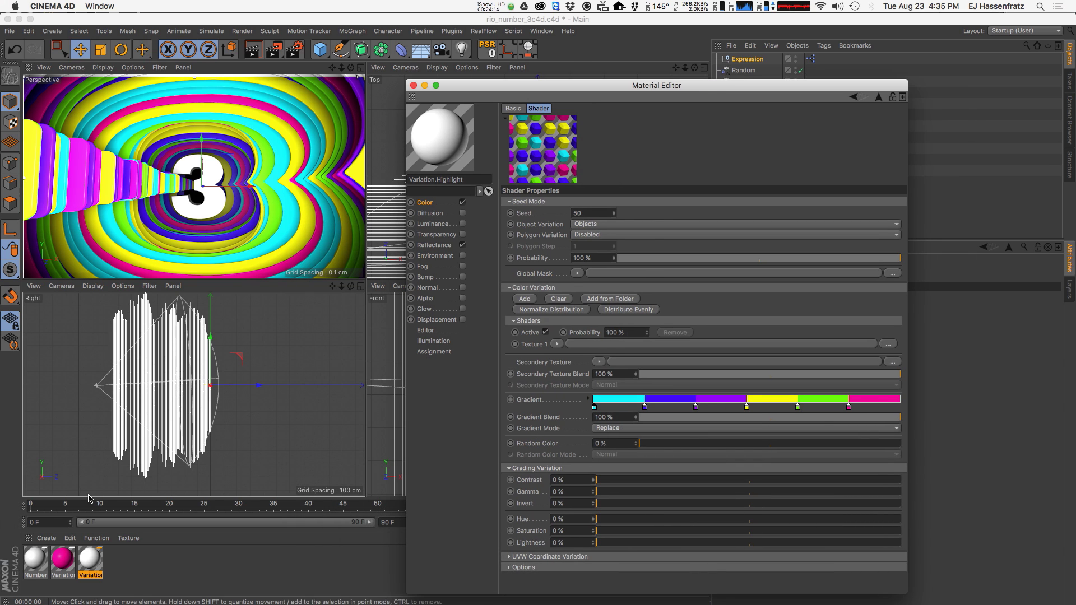
left_click(66, 556)
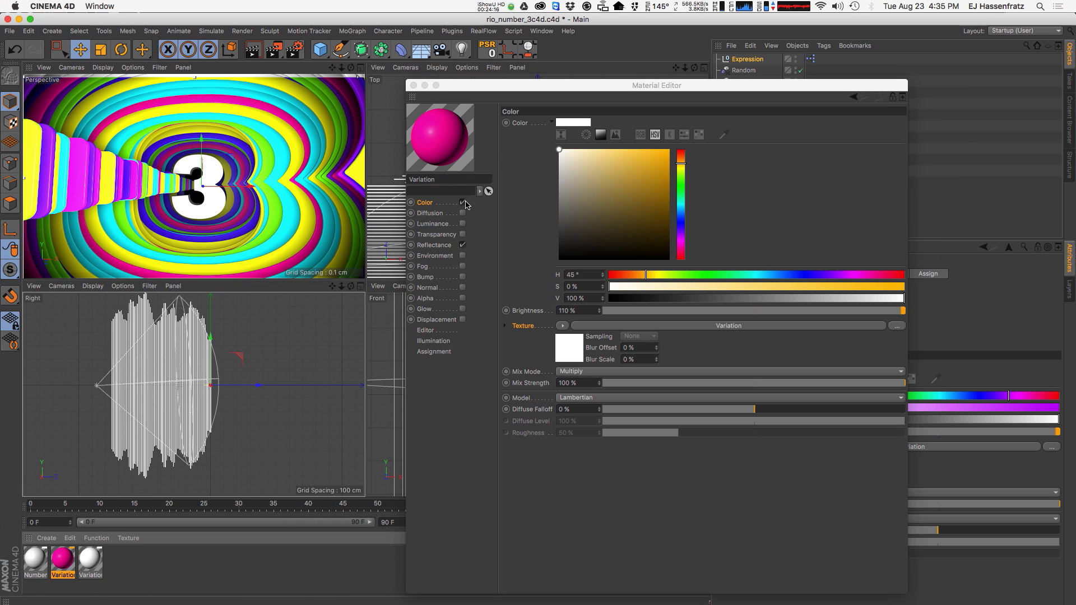
left_click(90, 559)
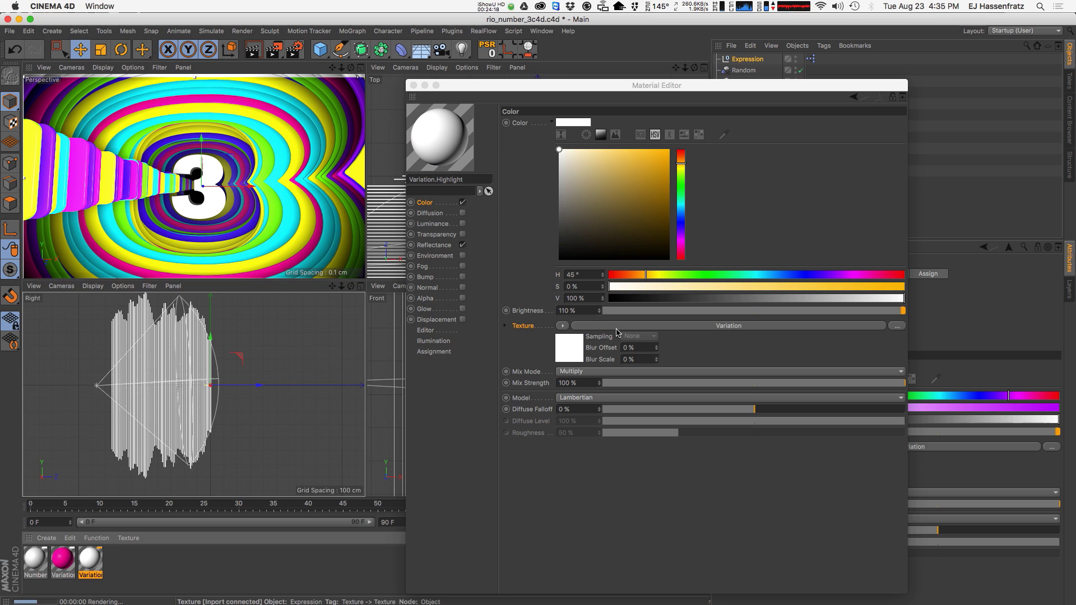
Apply the Variation.Highlight material to the 3 outline object and restrict its texture tag to the R1 selection.
left_click(436, 245)
left_click_drag(592, 84, 354, 458)
left_click_drag(95, 559, 122, 548)
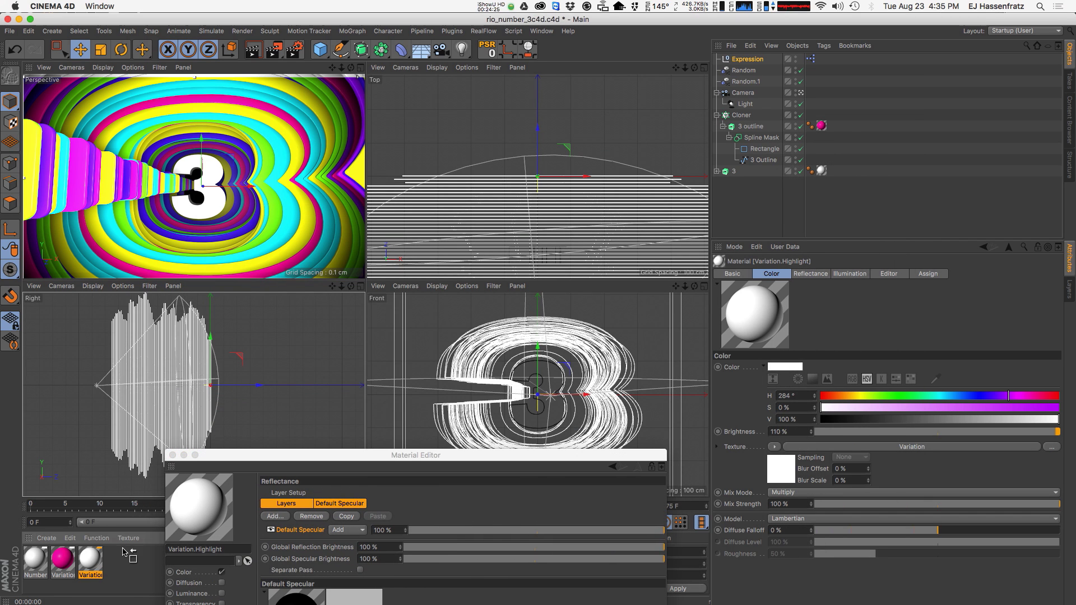
left_click_drag(753, 129, 755, 128)
left_click(760, 128)
left_click(833, 126)
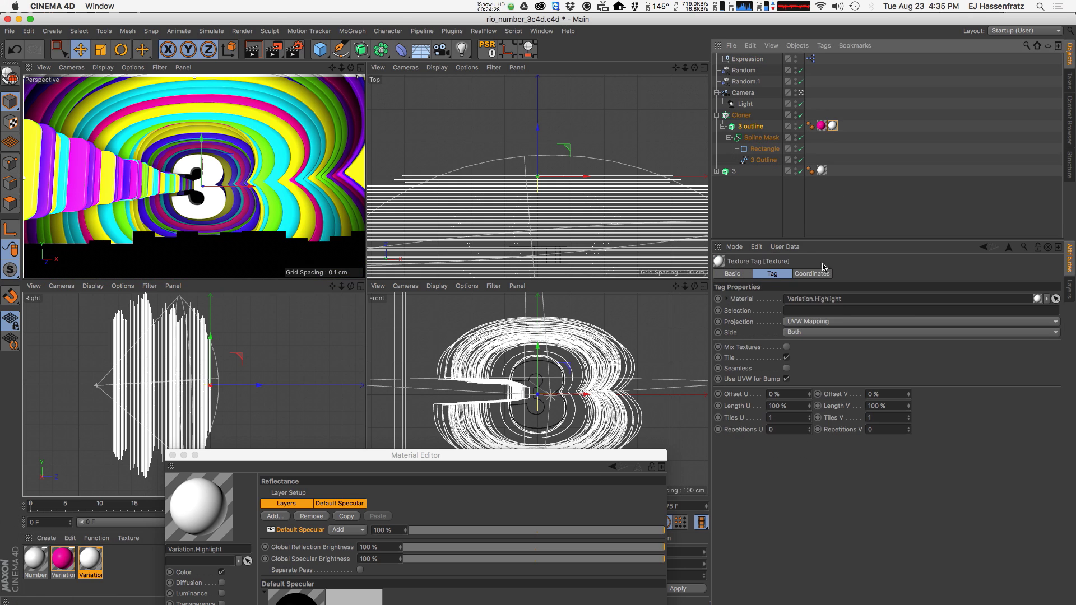
left_click(804, 314)
type("R1")
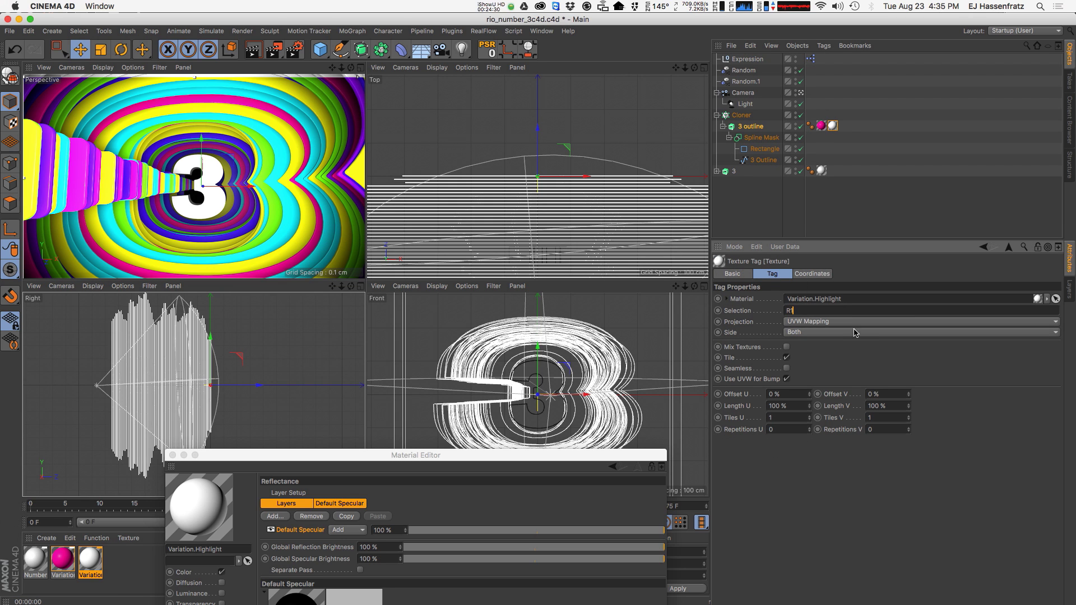
Set the default specular of Variation.Highlight to width 48%, falloff -5%, inner width 7% and specular strength 69%.
left_click_drag(413, 459, 637, 104)
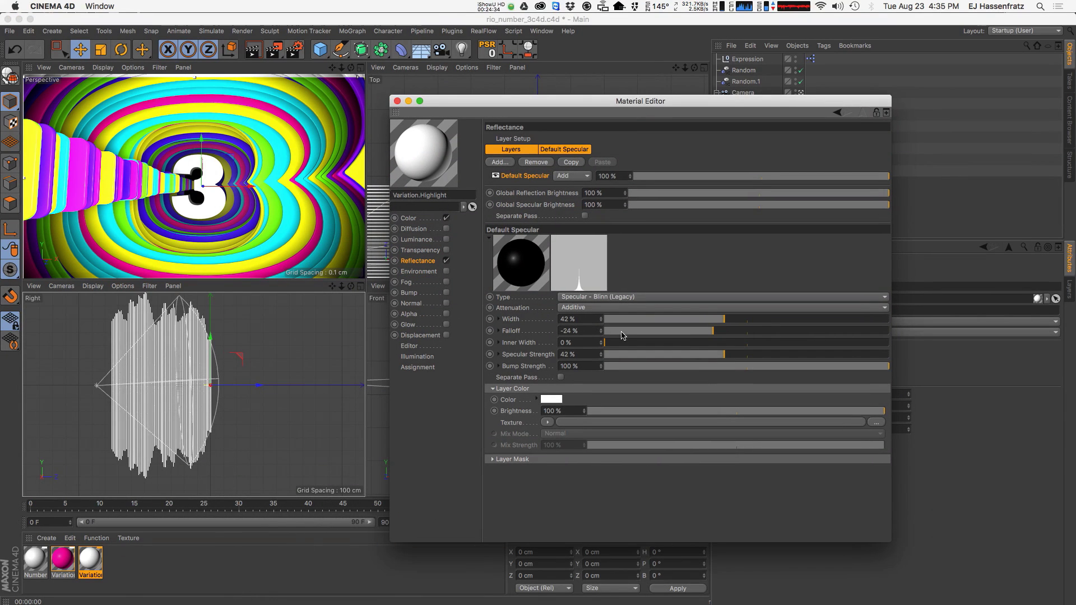
left_click_drag(728, 357, 856, 354)
left_click_drag(715, 332, 760, 332)
left_click_drag(614, 344, 699, 344)
mouse_move(759, 331)
left_mouse_down()
mouse_move(740, 330)
mouse_move(781, 319)
mouse_move(759, 320)
left_mouse_up()
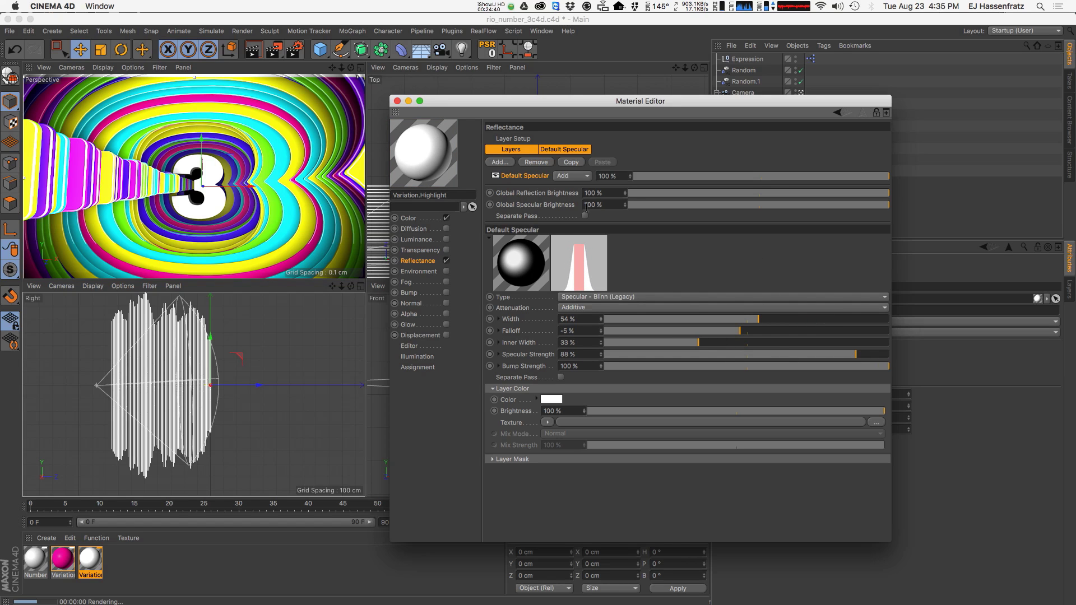
mouse_move(752, 319)
left_mouse_down()
mouse_move(732, 319)
mouse_move(742, 319)
left_mouse_up()
left_click_drag(697, 343, 639, 343)
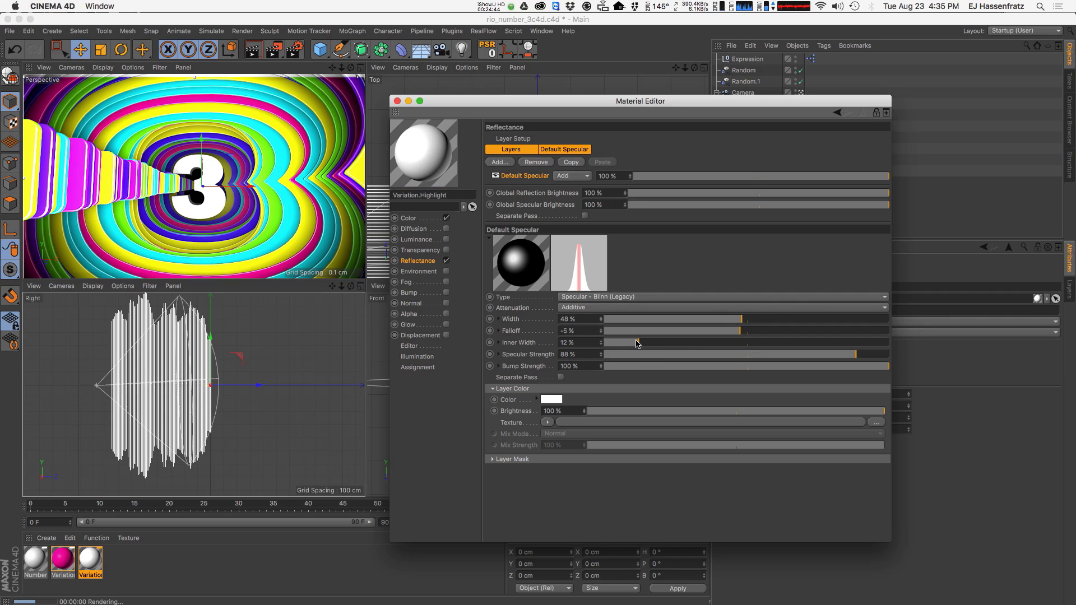
left_click_drag(634, 343, 625, 343)
left_click_drag(843, 357, 802, 356)
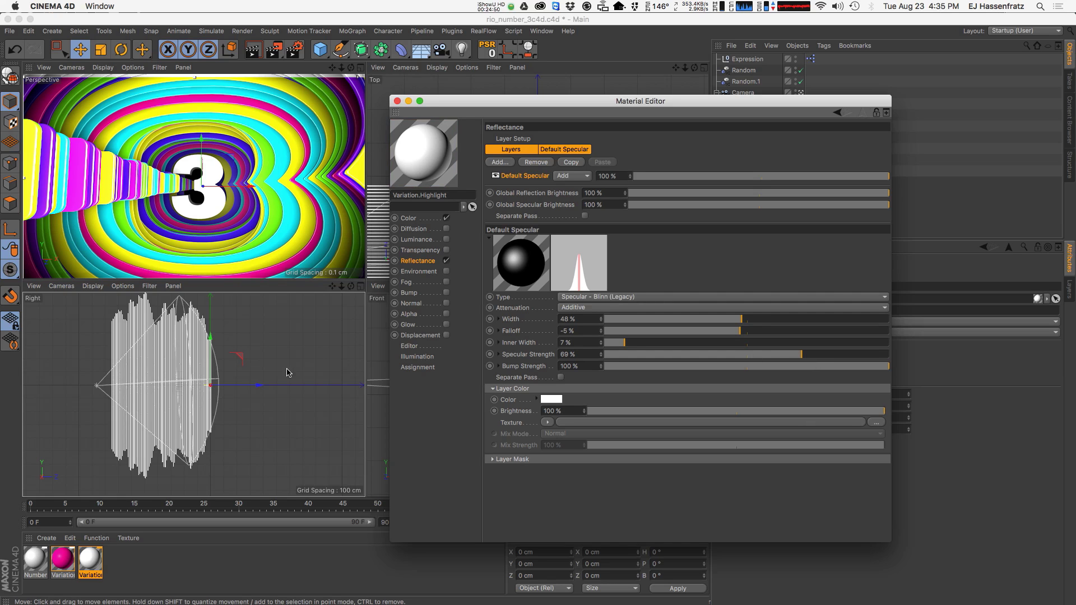
Move the light back along Z to about -106.6 cm and narrow its cone slightly.
left_click(96, 386)
left_click_drag(132, 384, 127, 385)
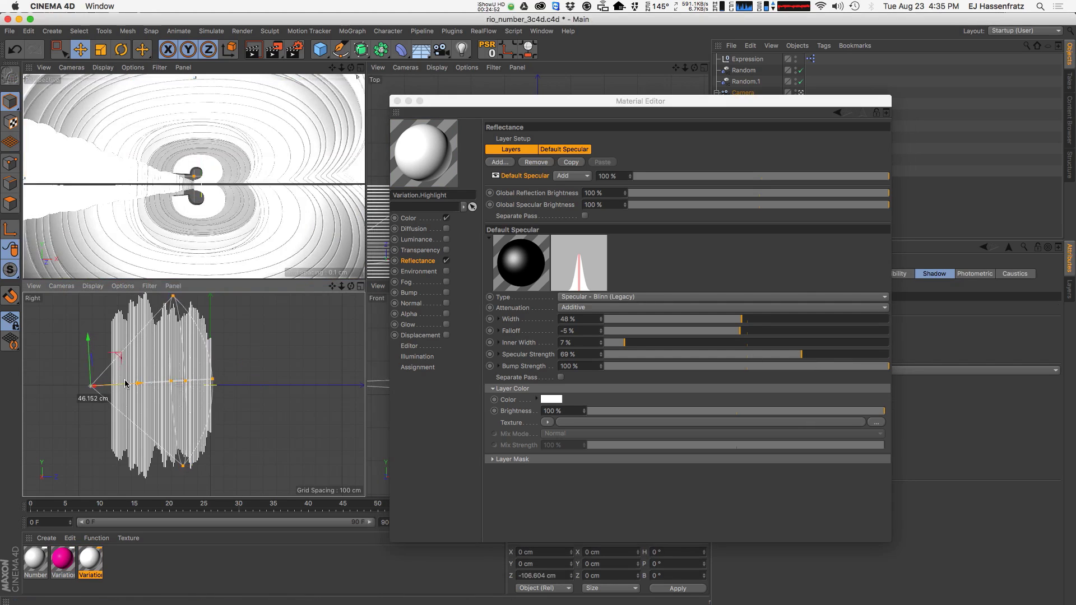
left_click_drag(173, 296, 179, 302)
Tighten the default specular of Variation.Highlight to width 37%, falloff -8% and specular strength 68%.
mouse_move(719, 319)
left_mouse_down()
mouse_move(699, 319)
mouse_move(736, 331)
left_mouse_up()
left_click_drag(802, 354, 831, 355)
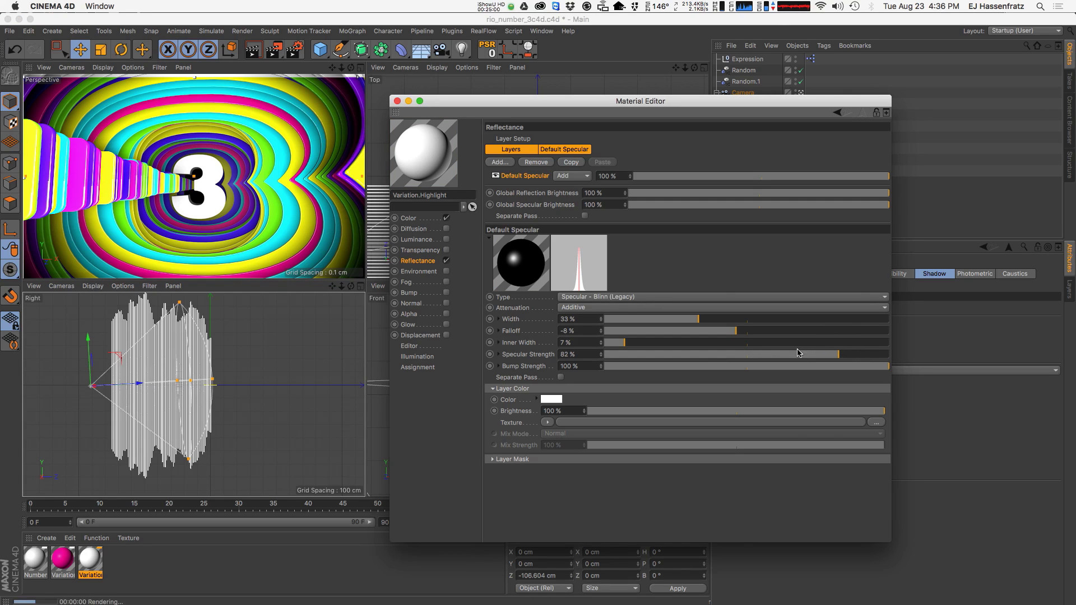
left_click(710, 319)
left_click_drag(831, 355, 787, 354)
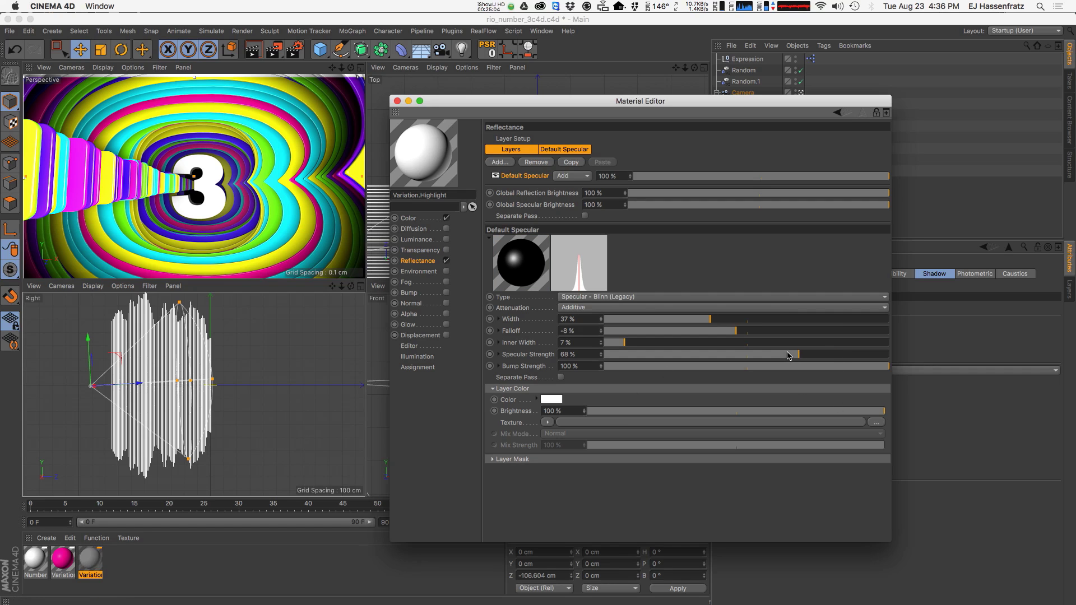
Add a Beckmann reflectance layer to Variation.Highlight with 14% reflection strength and 0% specular strength.
left_click_drag(546, 101, 528, 112)
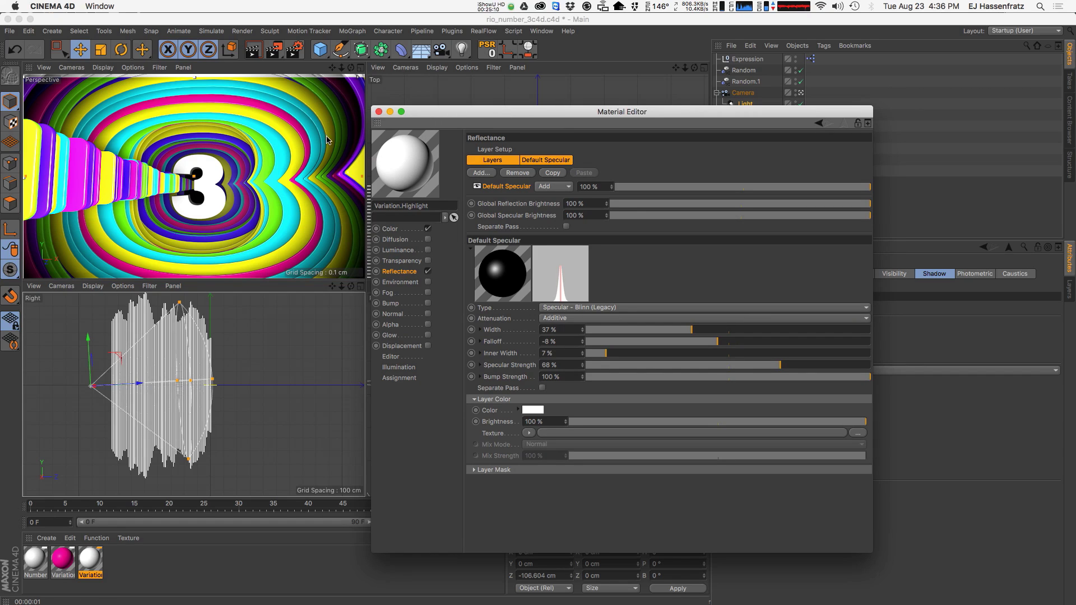
left_click(401, 228)
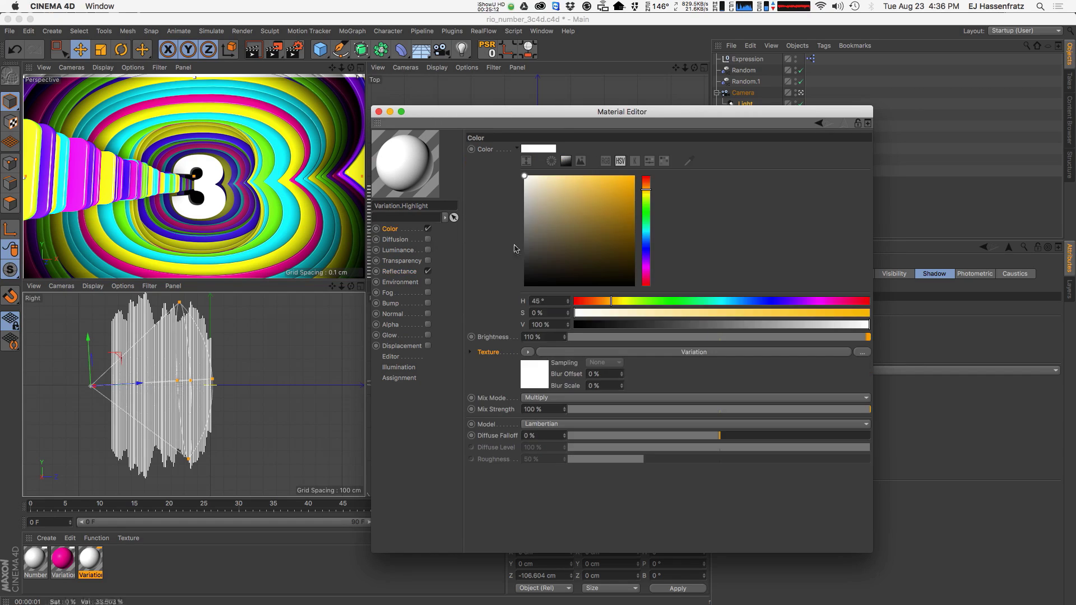
left_click(400, 272)
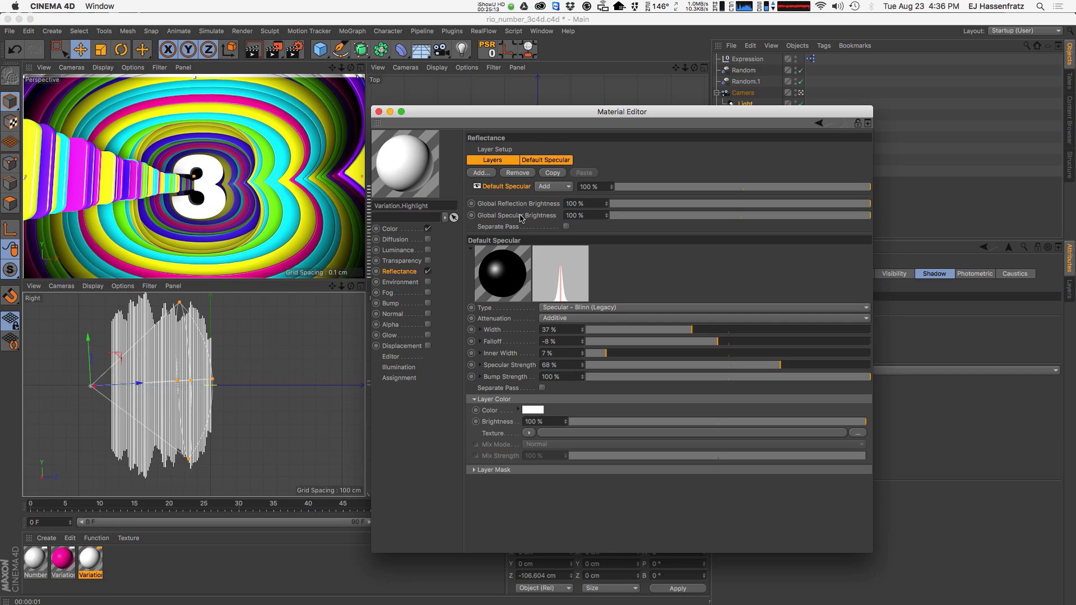
left_click(493, 174)
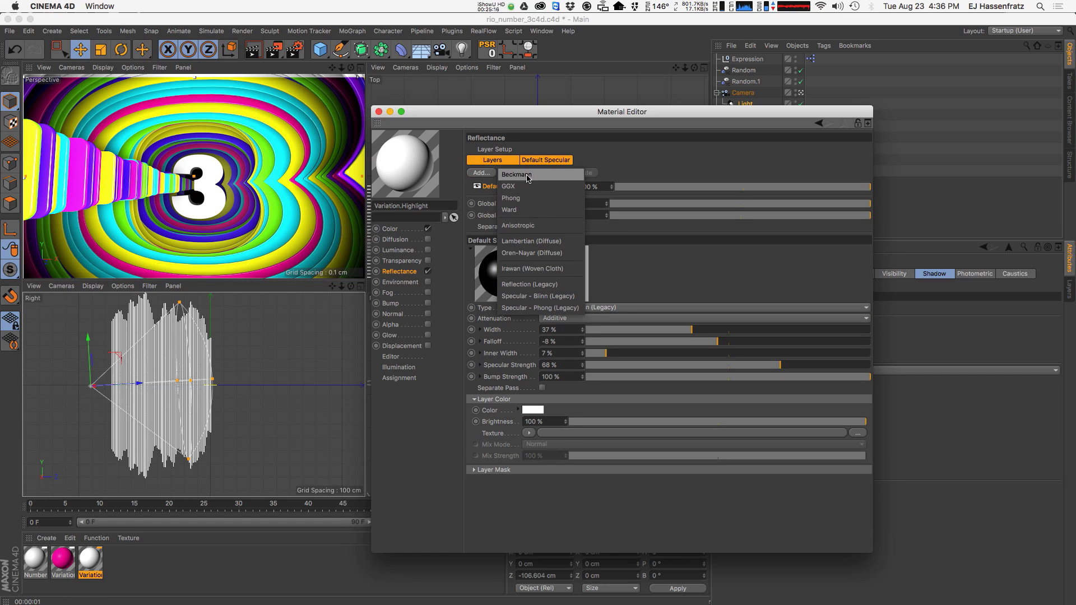
left_click(527, 175)
left_click_drag(693, 356, 586, 367)
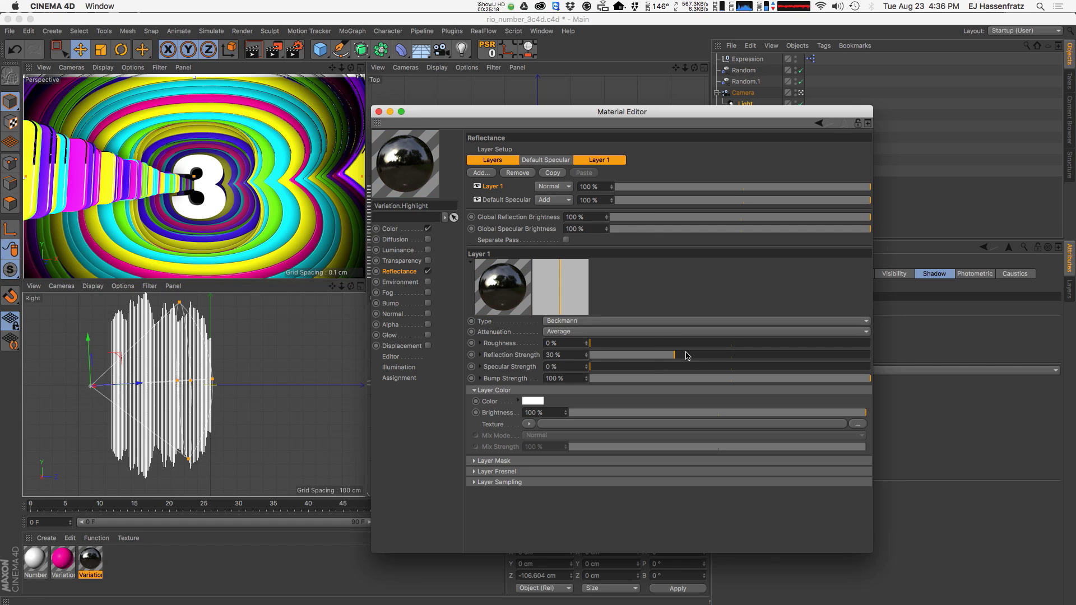
left_click_drag(674, 355, 628, 357)
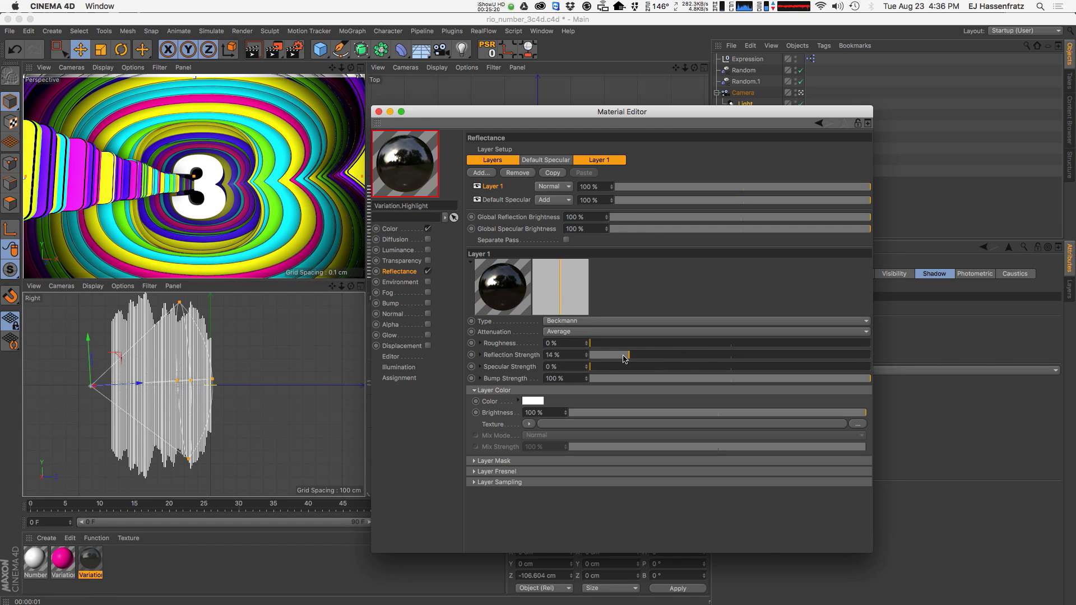
Set the Beckmann layer of Variation.Highlight to Add blending and Additive attenuation.
left_click(558, 186)
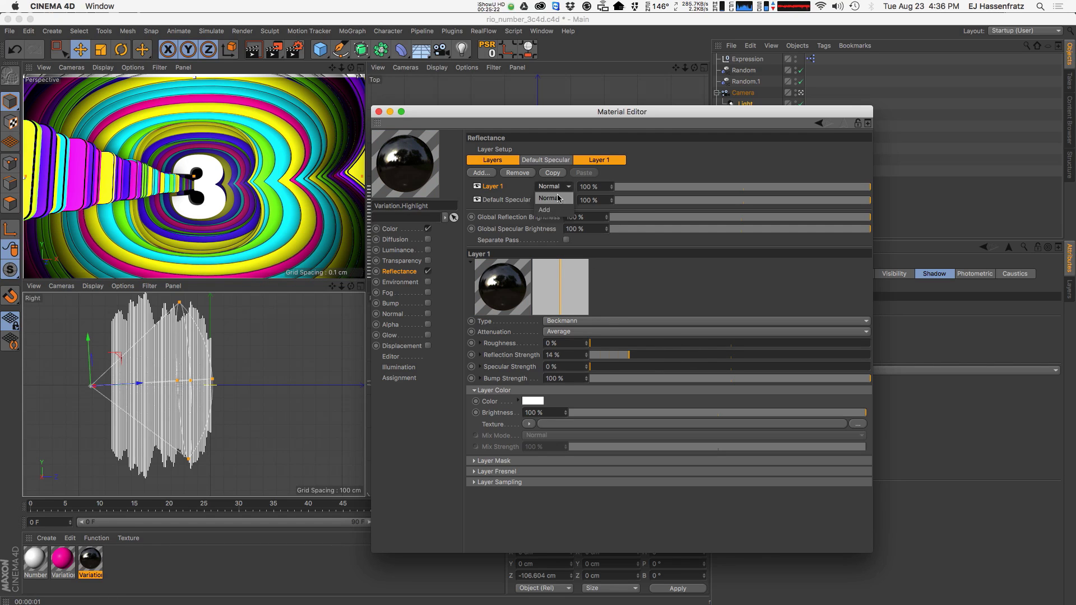
left_click(556, 211)
left_click(563, 332)
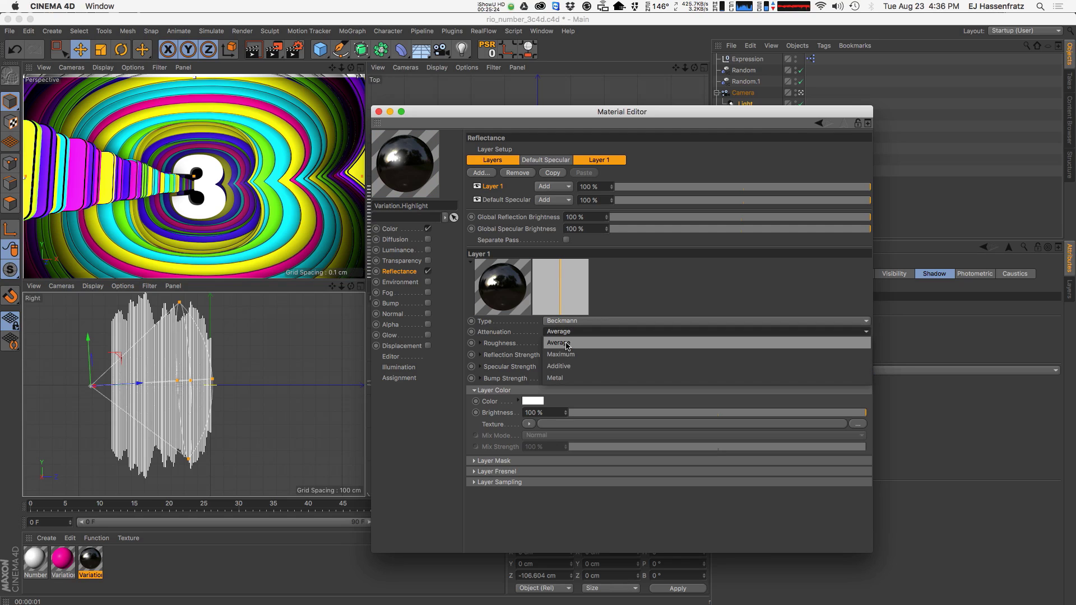
left_click(588, 366)
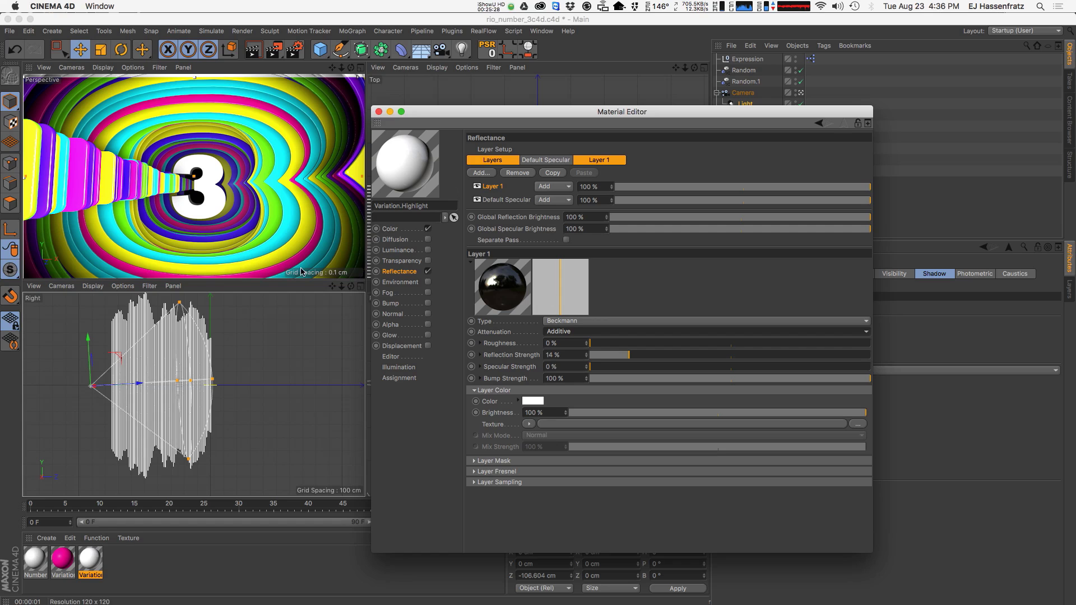
Add a Beckmann reflectance layer to the Variation material with Add blending, Additive attenuation, 9% reflection strength and 0% specular strength.
left_click(62, 576)
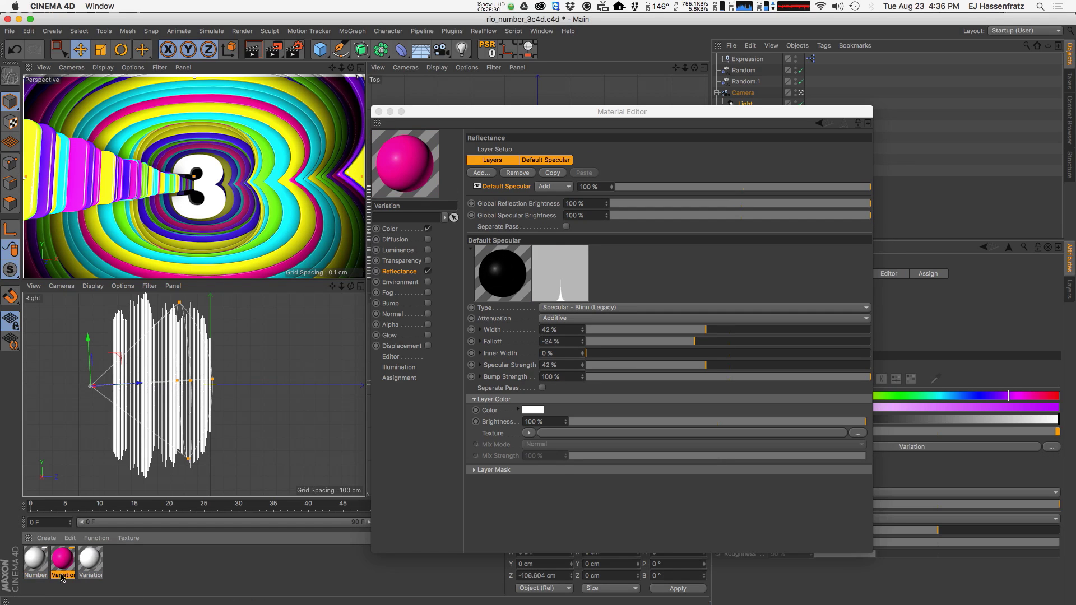
left_click(482, 174)
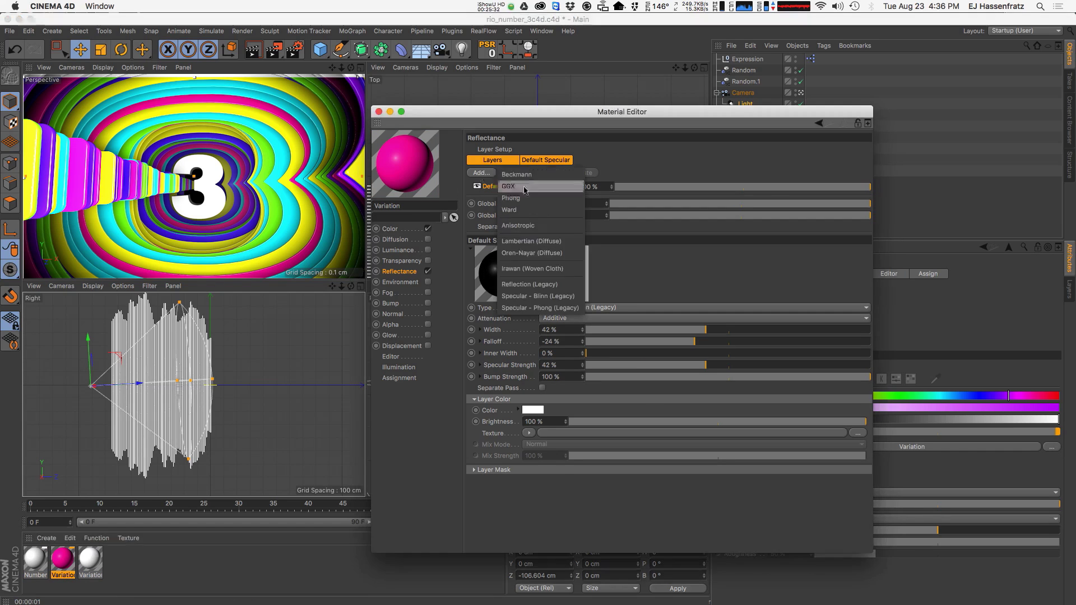
left_click(528, 175)
left_click(552, 187)
left_click(564, 209)
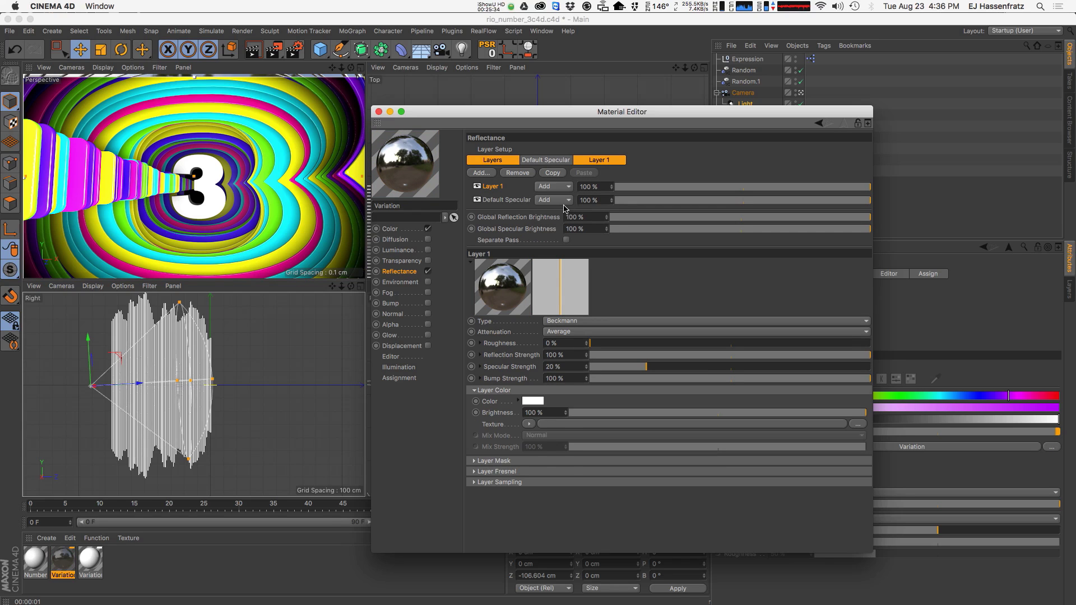
left_click(594, 335)
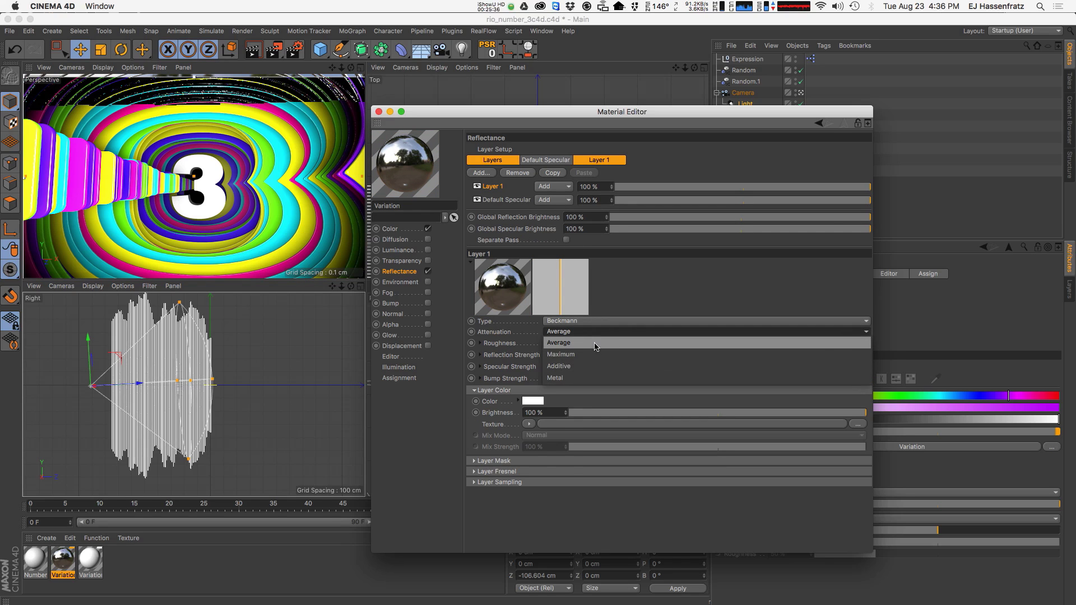
left_click(599, 367)
left_click_drag(767, 355, 540, 386)
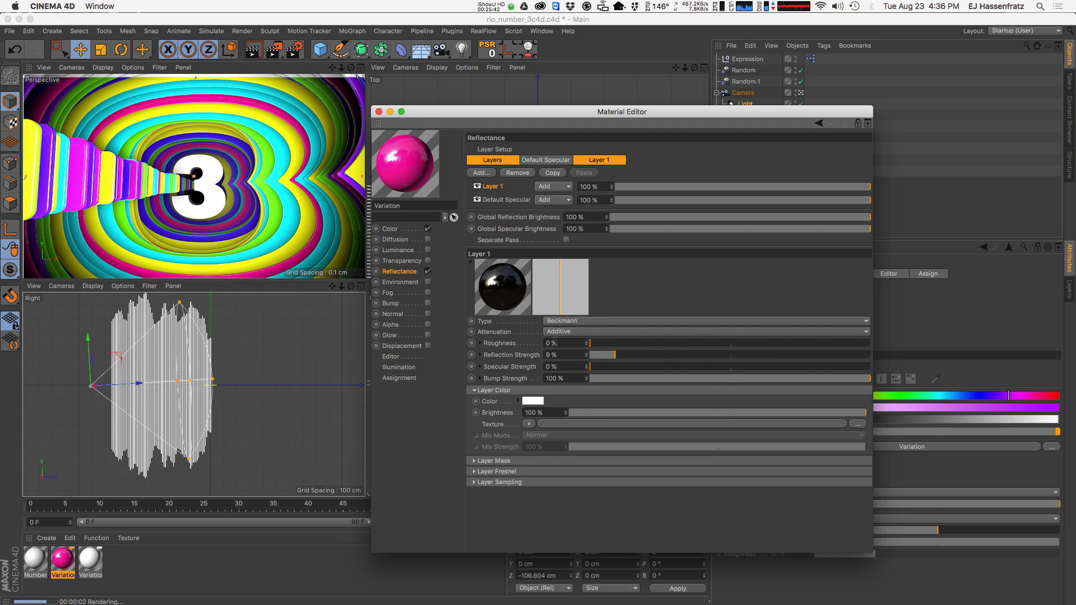
Give the Variation material's Beckmann layer a Dielectric Fresnel with the Plexiglas preset at 82% strength, and set its reflection strength to 11%.
left_click(530, 472)
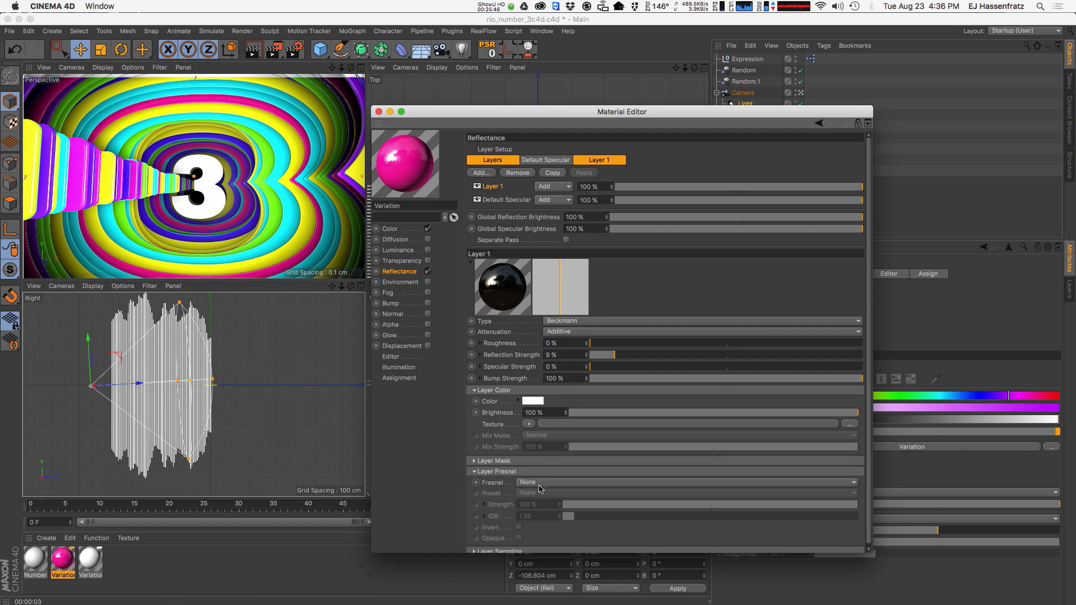
left_click(551, 483)
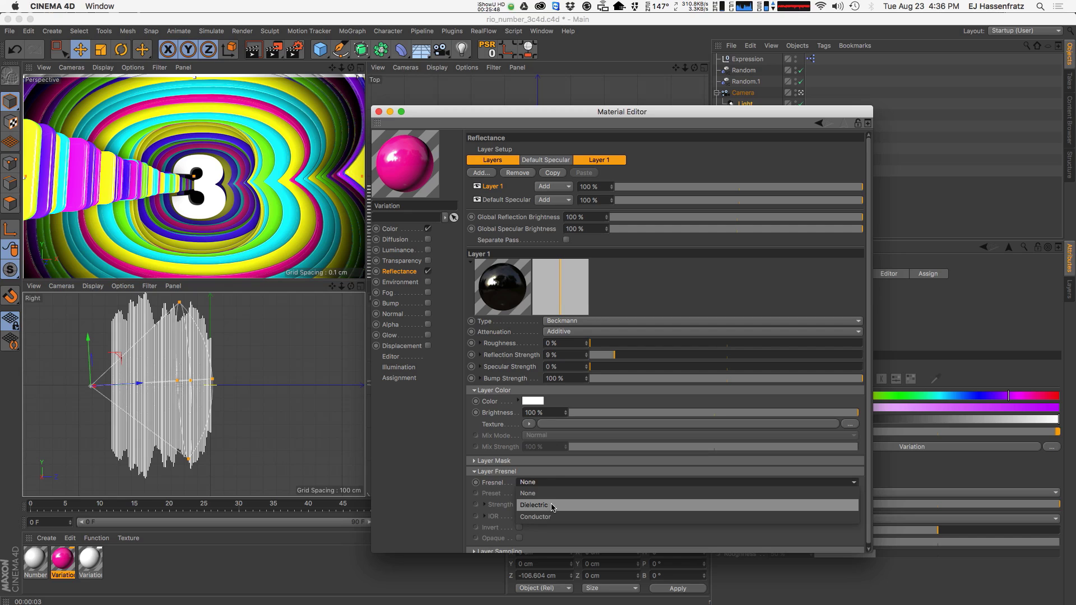
left_click(552, 506)
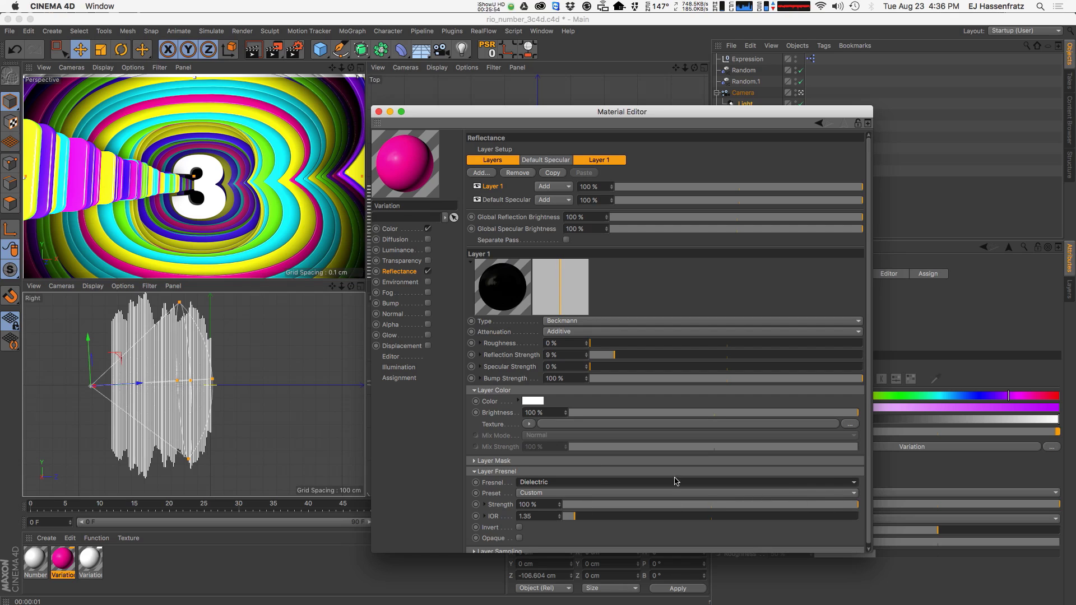
left_click_drag(615, 355, 621, 359)
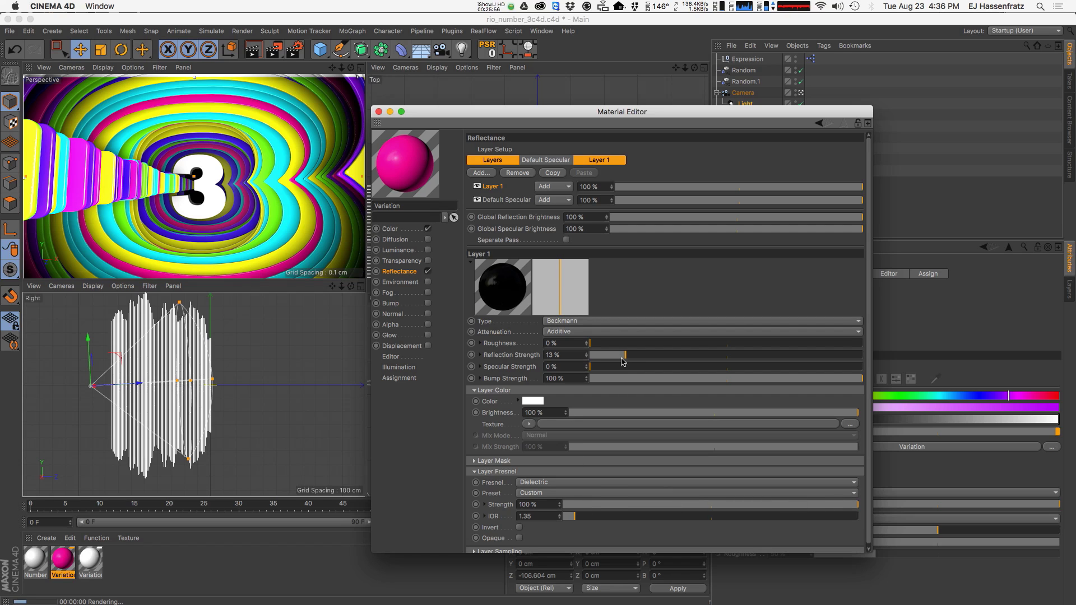
left_click(814, 505)
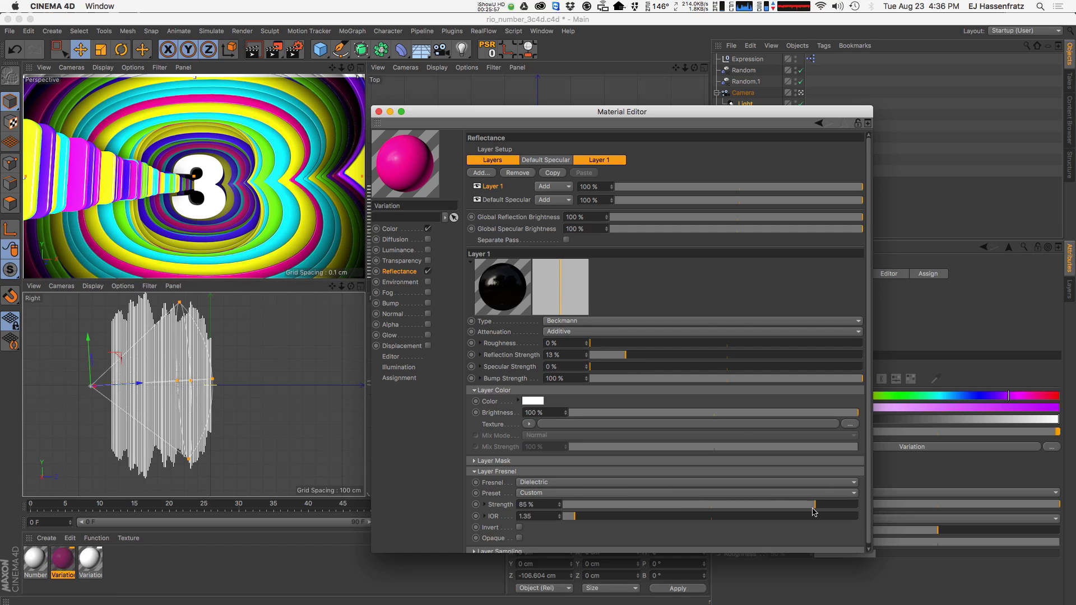
left_click(539, 494)
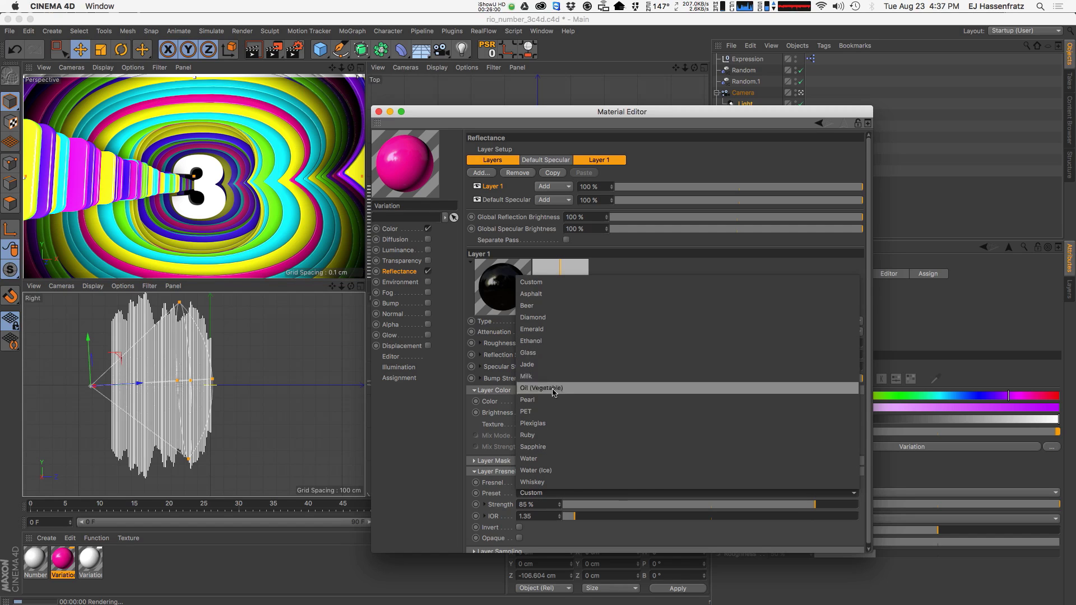
left_click(559, 425)
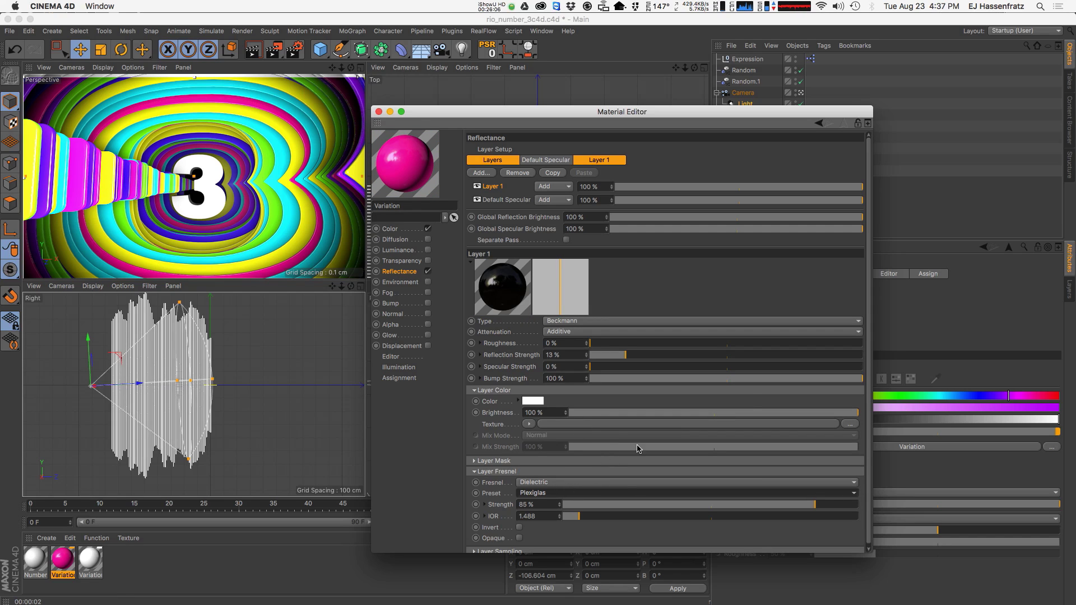
left_click_drag(809, 506, 806, 507)
left_click_drag(620, 357, 620, 356)
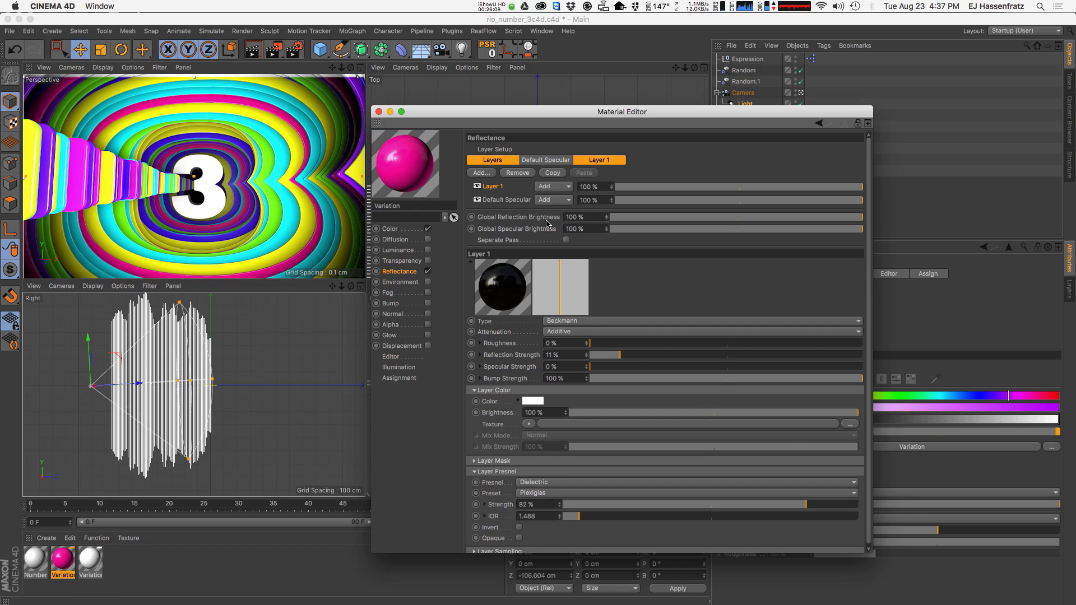
left_click(379, 111)
Adjust the light's outer falloff distance and widen its cone in the Right view.
left_click_drag(211, 380, 192, 384)
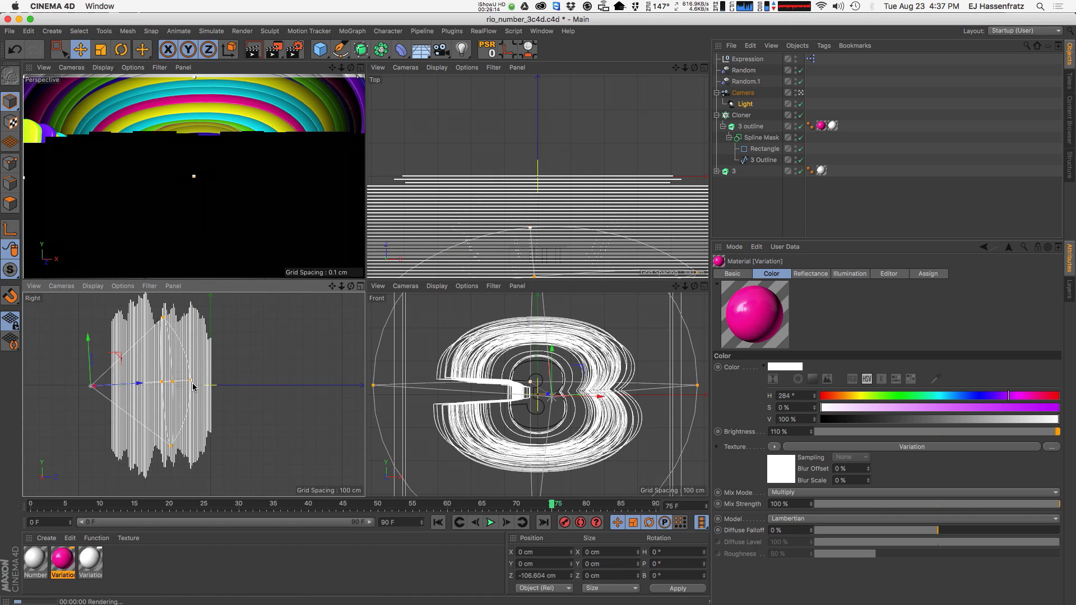
left_click_drag(164, 318, 155, 308)
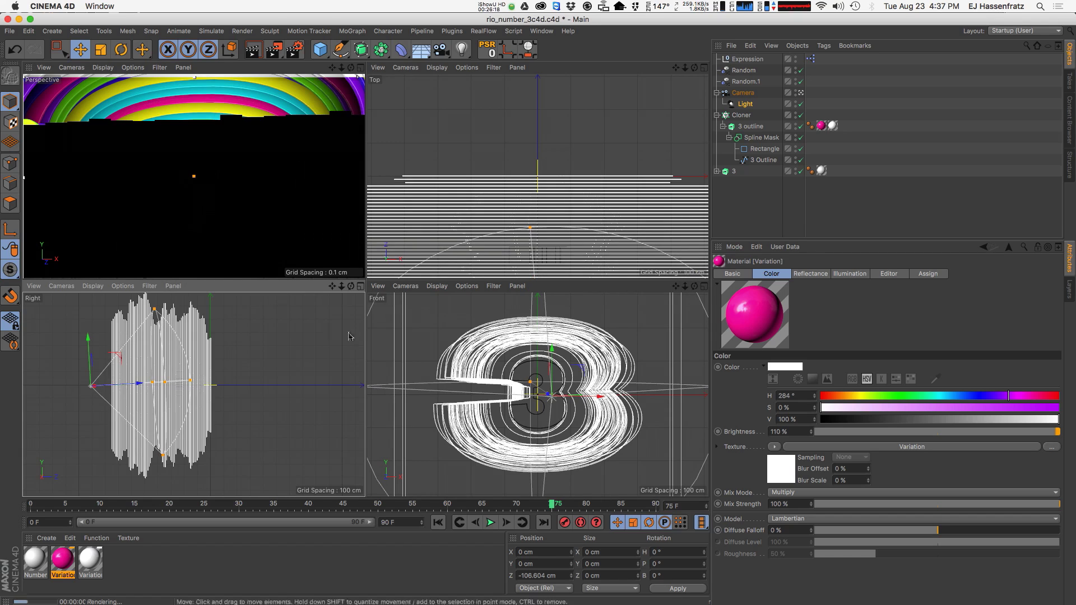
left_click_drag(191, 381, 205, 380)
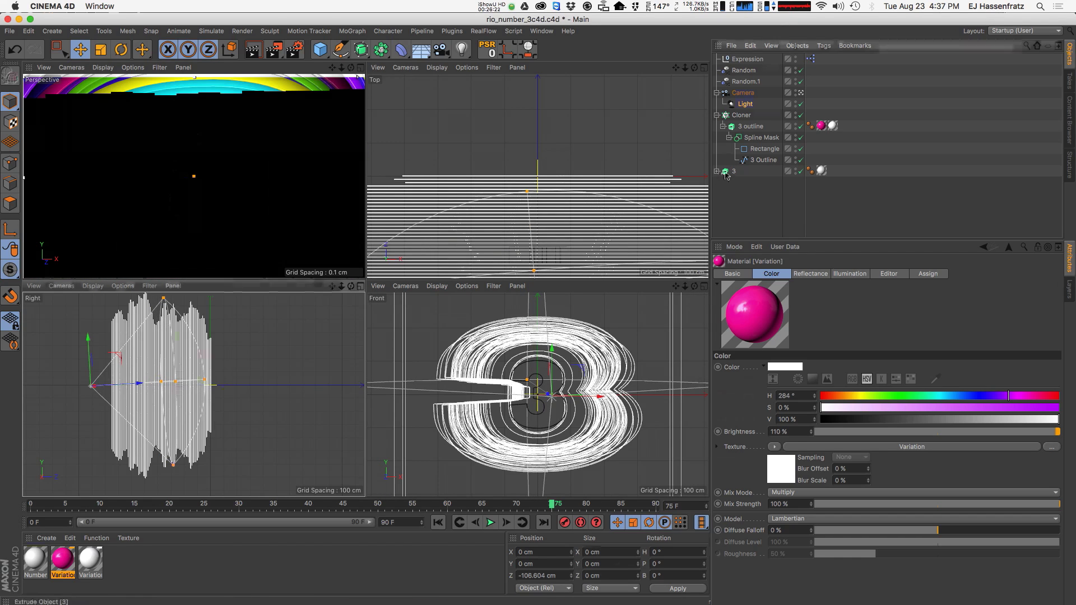
Add a Compositing tag to the central 3 extrude and turn off Cast Shadows for it.
left_click(734, 171)
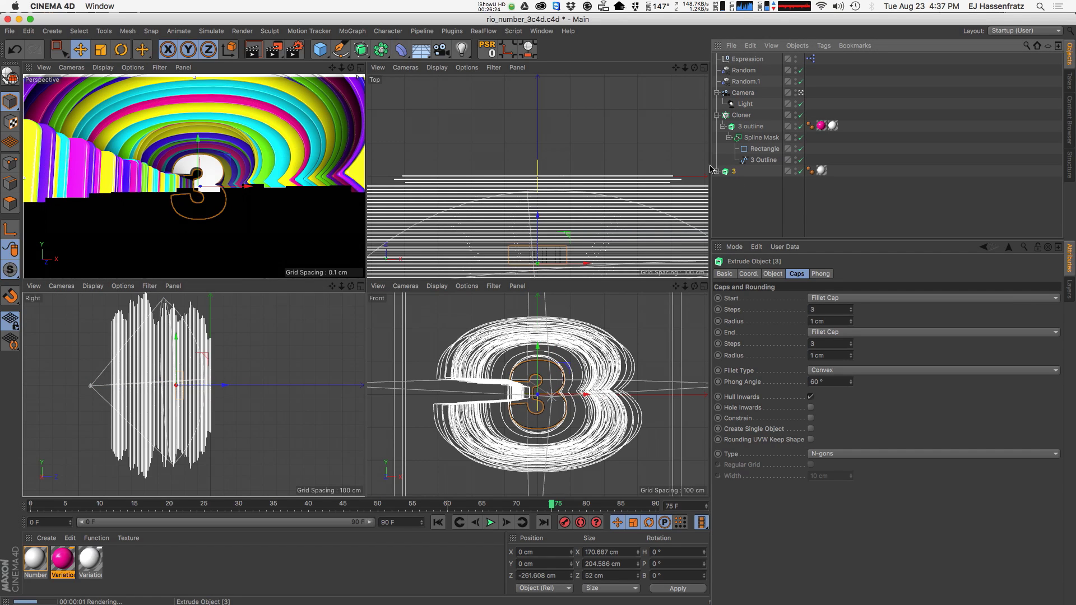
right_click(732, 174)
mouse_move(796, 179)
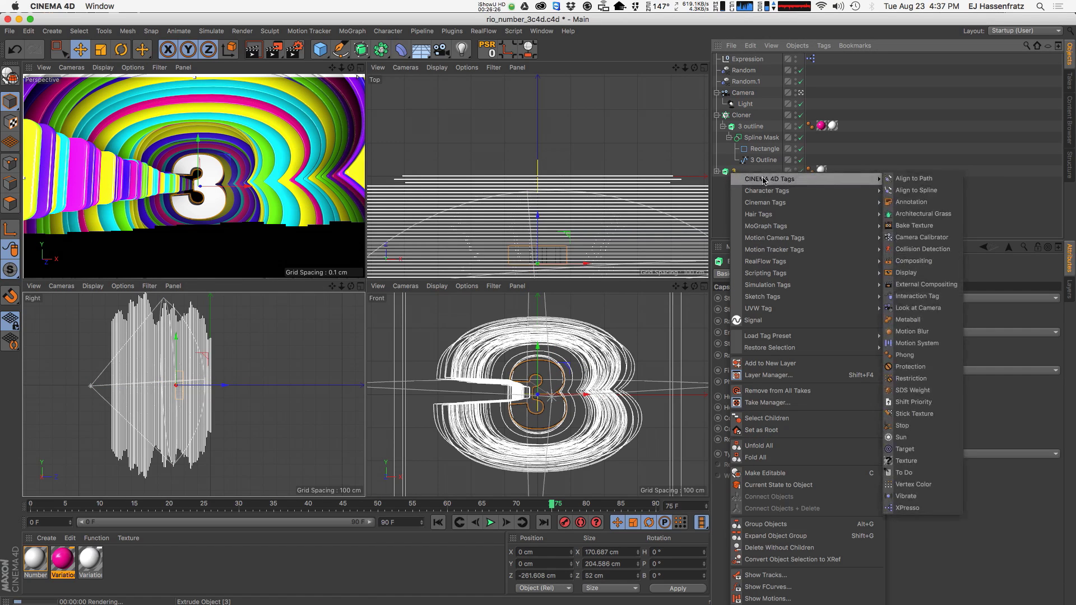
left_click(912, 260)
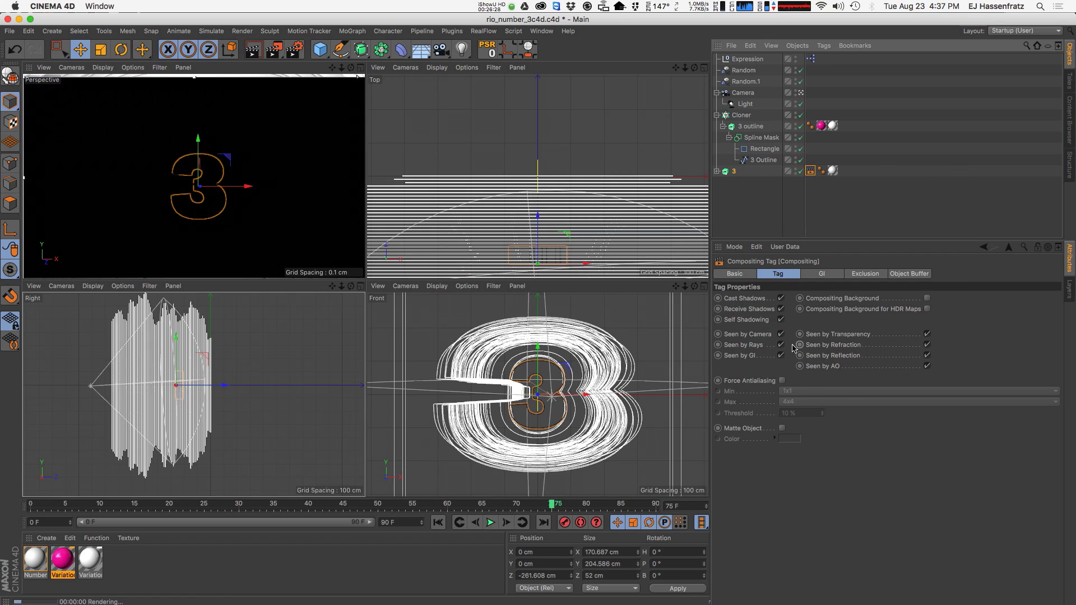
left_click(781, 298)
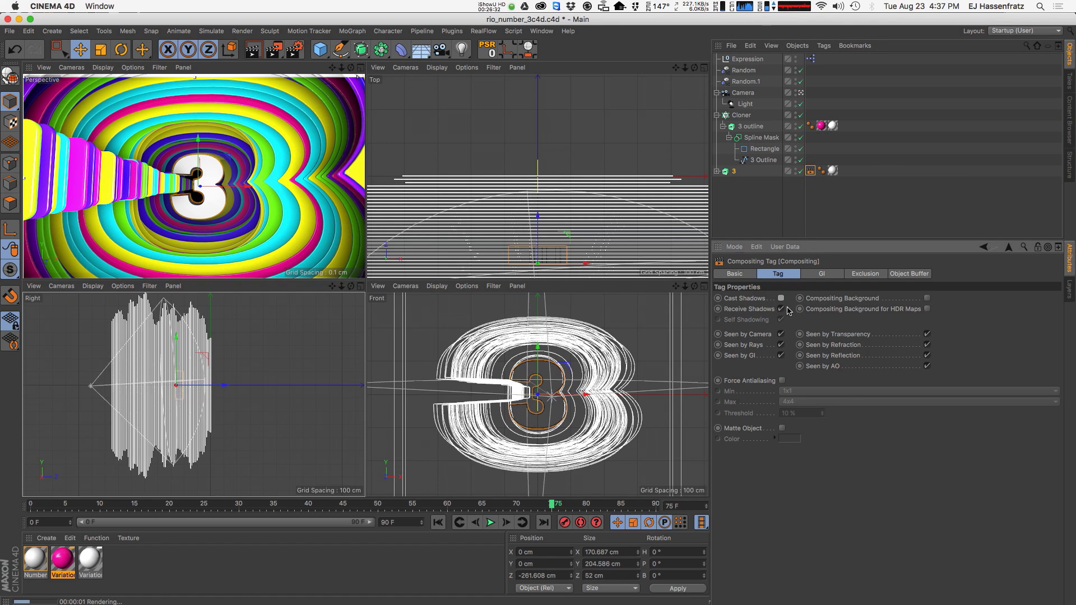
left_click(888, 230)
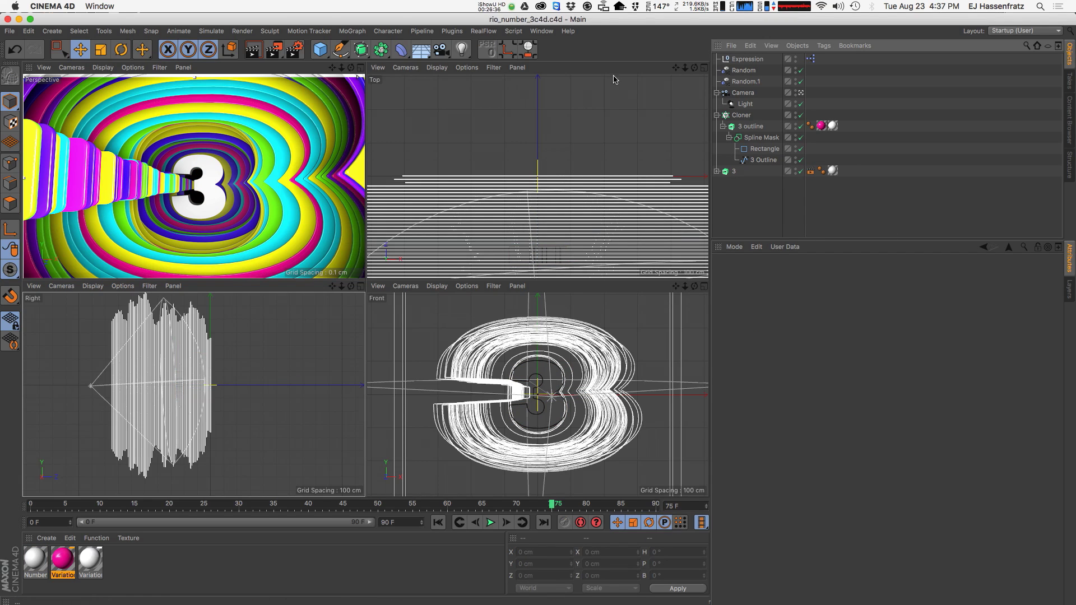
Play the animation in short stretches and check the lighting and shadows on different frames.
left_click(490, 522)
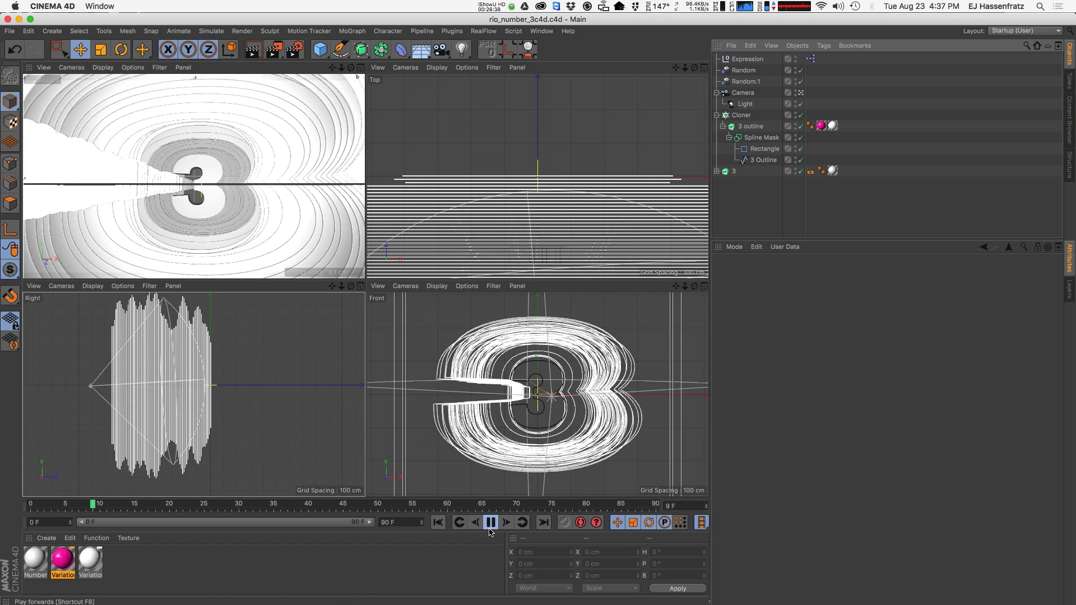
left_click(491, 523)
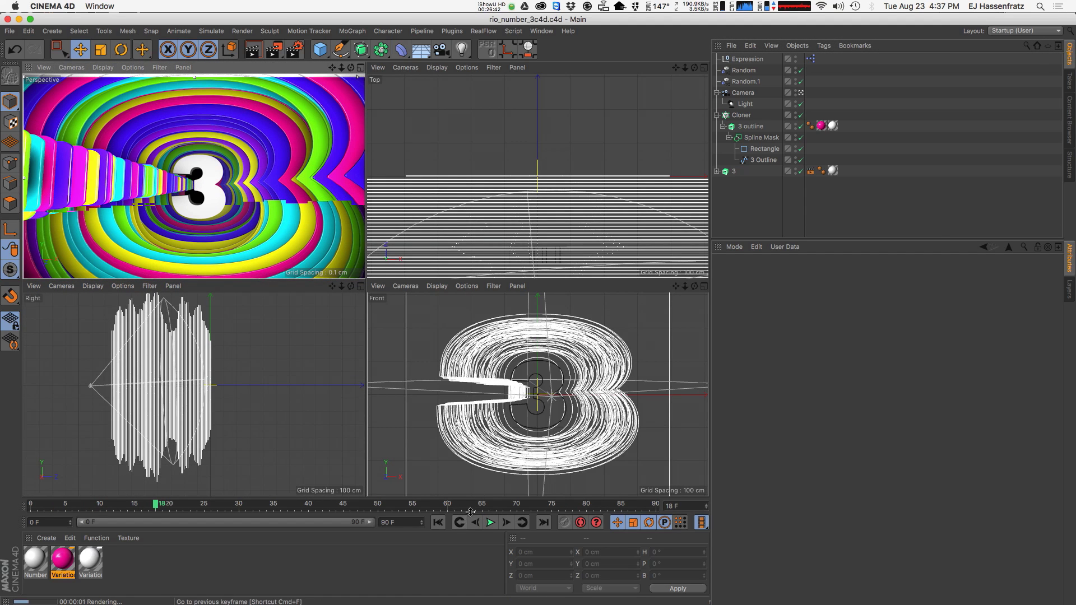
left_click(490, 523)
left_click(490, 523)
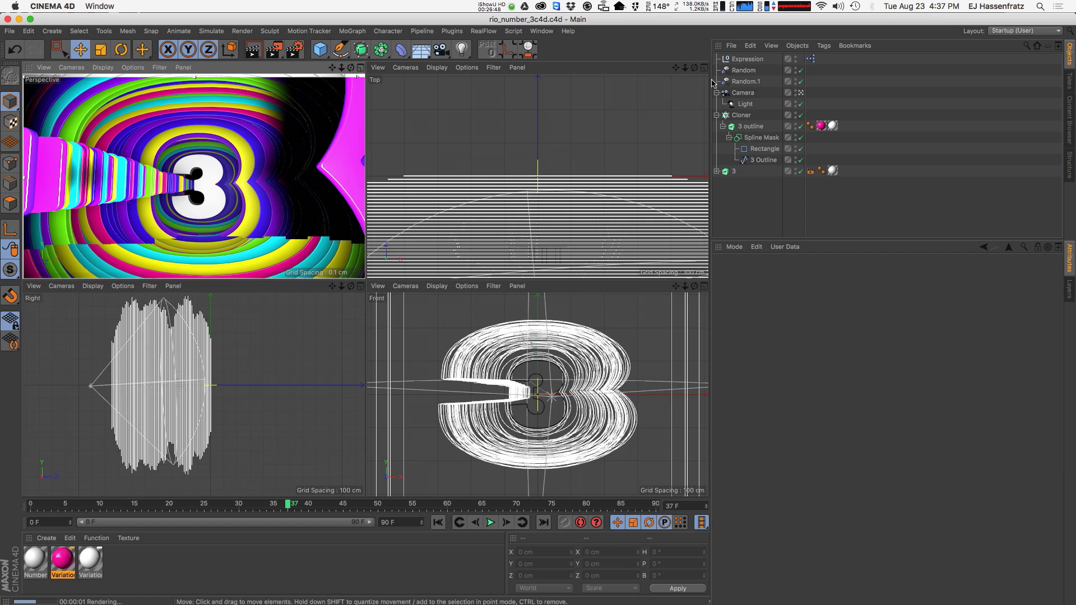
Move the light along its Z axis to about -17.8 cm and widen its cone further in the Right view.
left_click(746, 103)
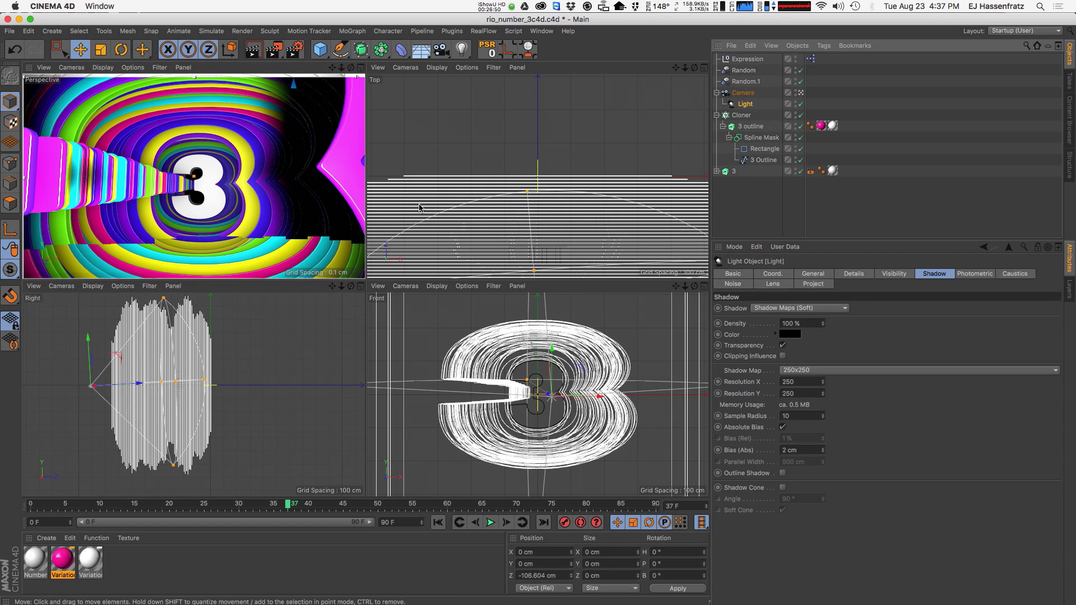
left_click_drag(126, 385, 143, 386)
left_click_drag(179, 298, 177, 285)
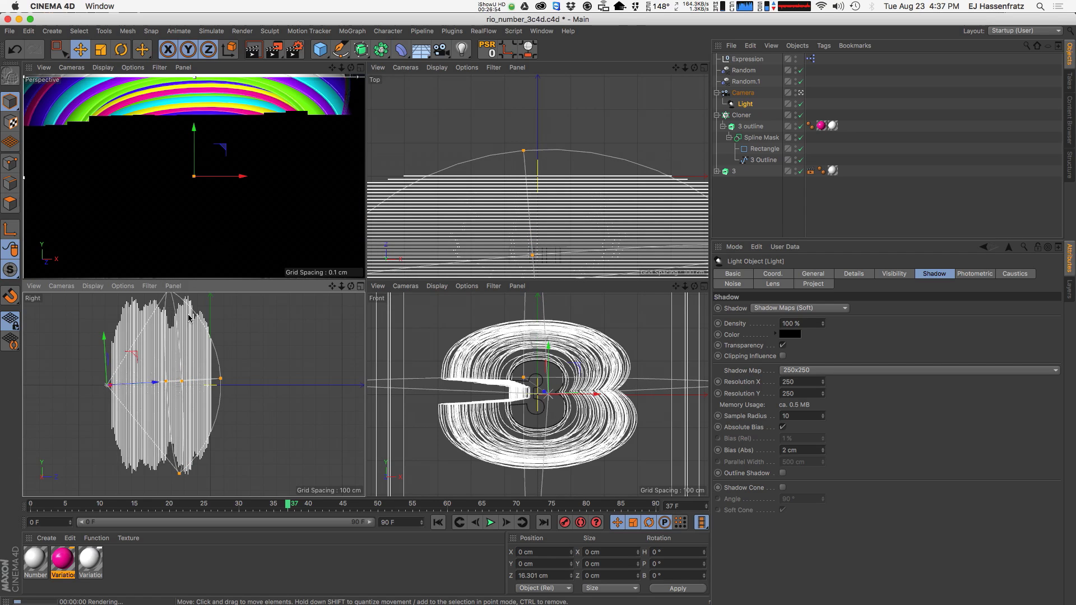
left_click_drag(132, 389, 117, 390)
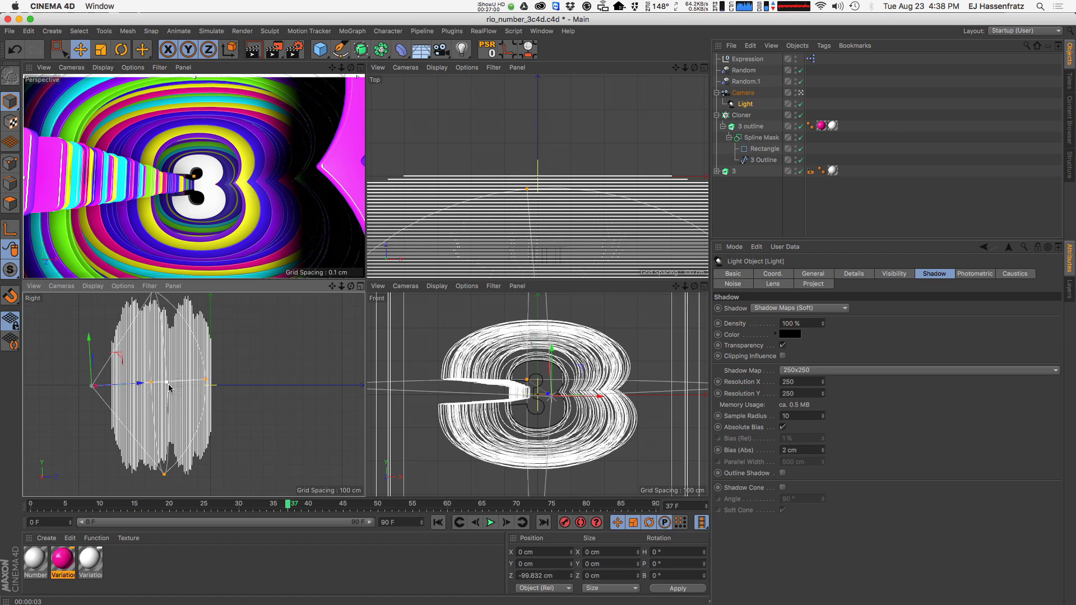
left_click_drag(132, 390, 162, 390)
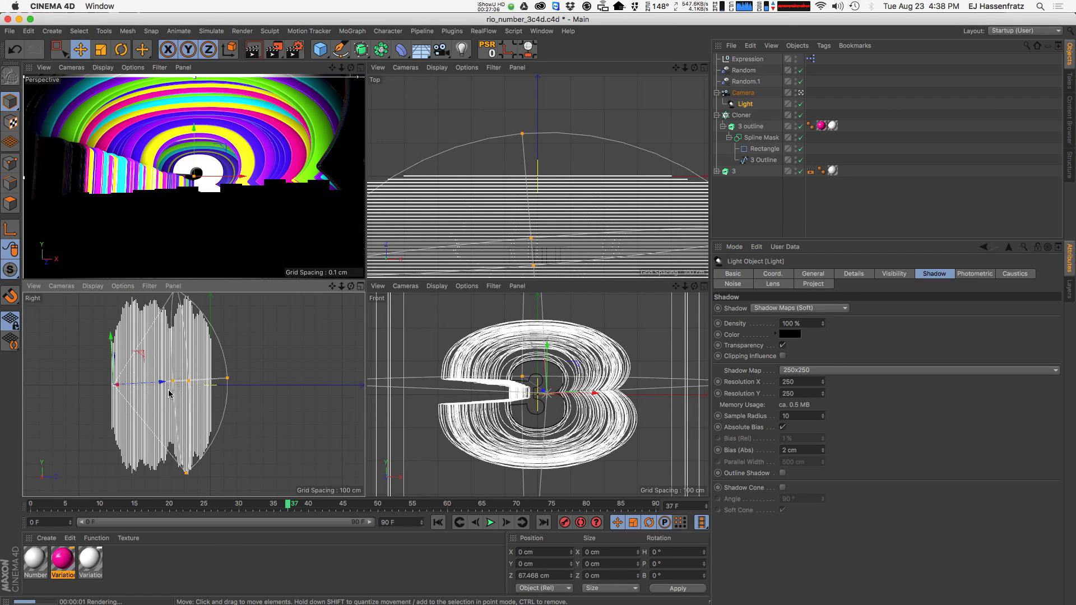
middle_click_drag(164, 379, 165, 389, "alt")
scroll(164, 388, "down", 2)
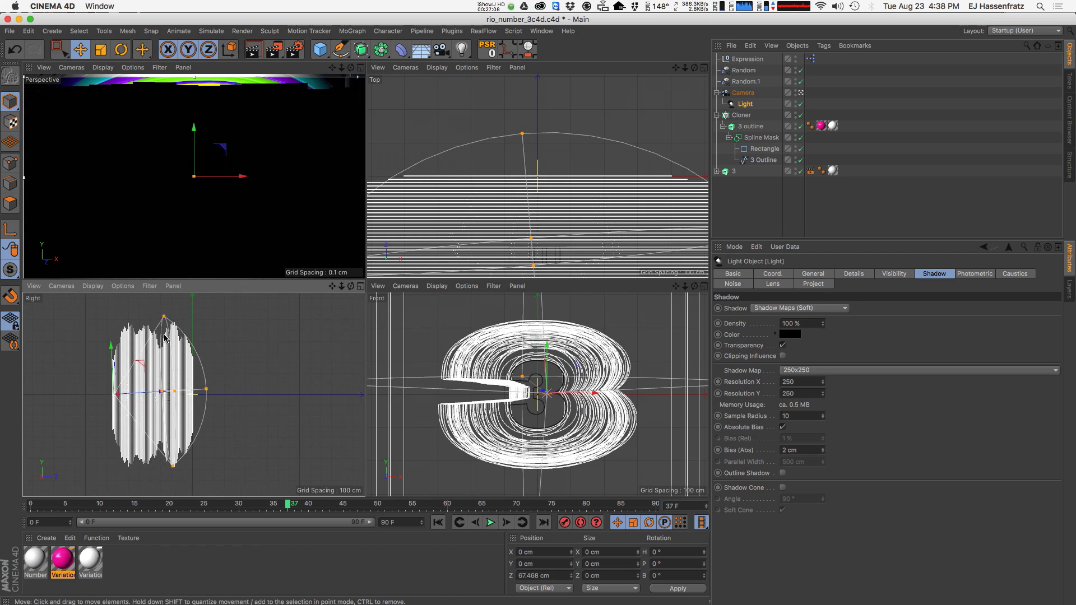
left_click_drag(162, 318, 149, 310)
left_click_drag(161, 392, 149, 397)
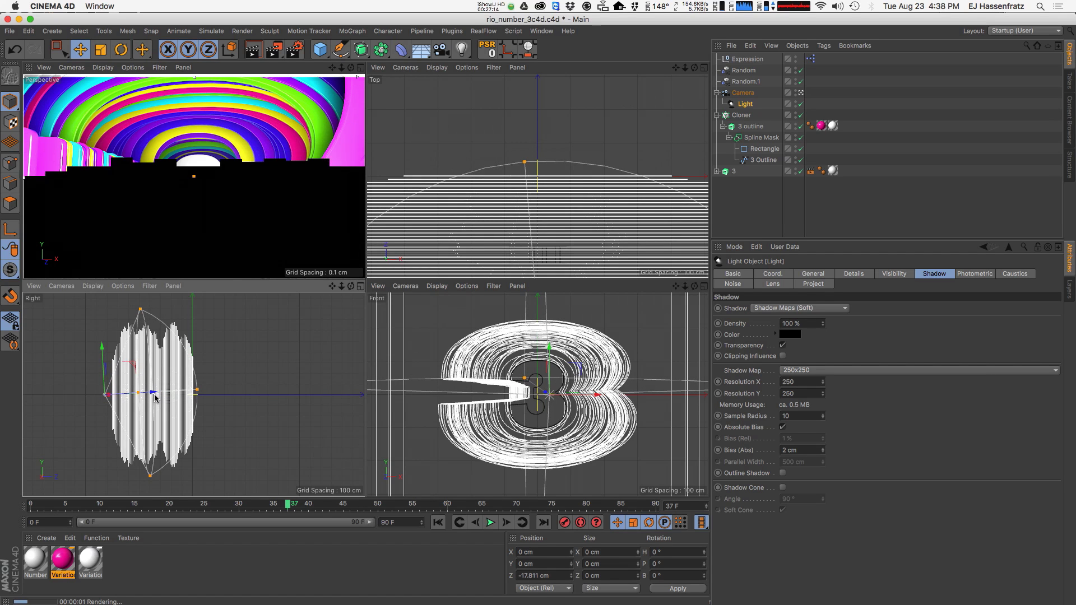
Preview the animation onward from frame 24 and set the light's shadow map sample radius to 15.
left_click_drag(144, 508, 198, 506)
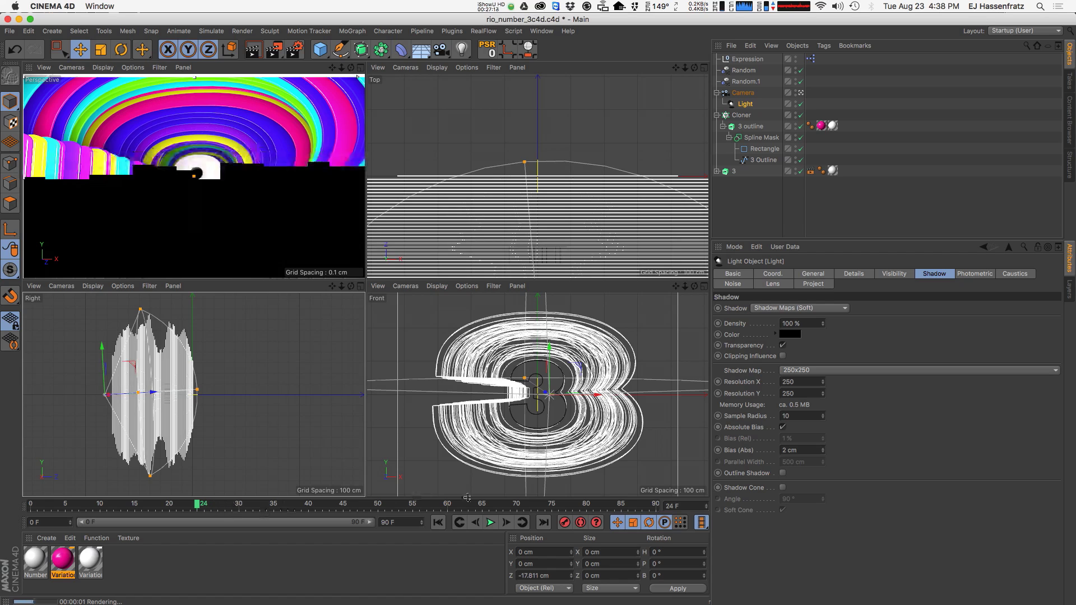
left_click(490, 523)
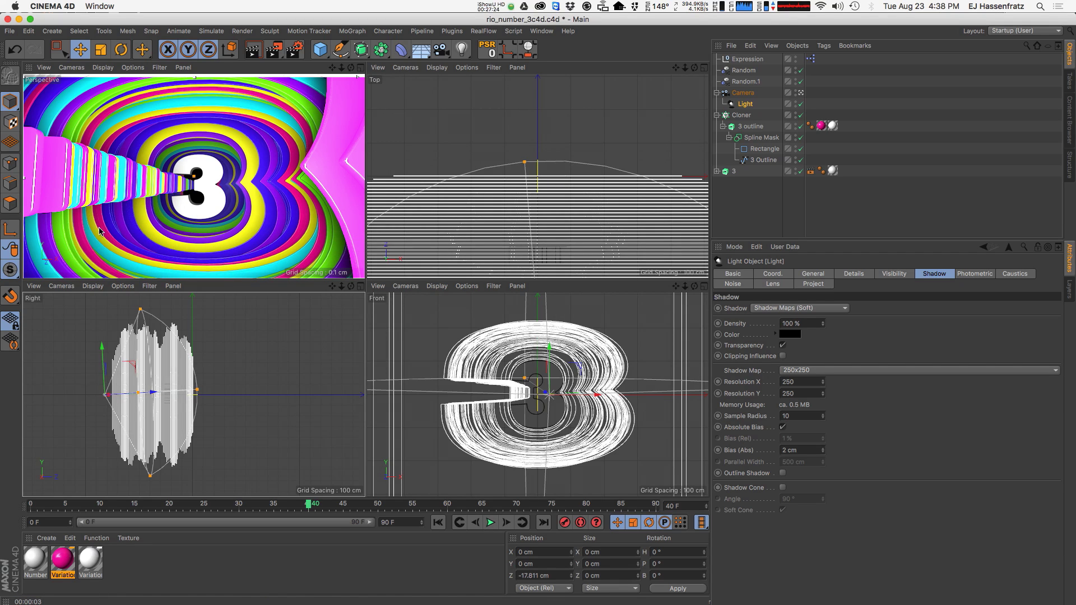
left_click(491, 527)
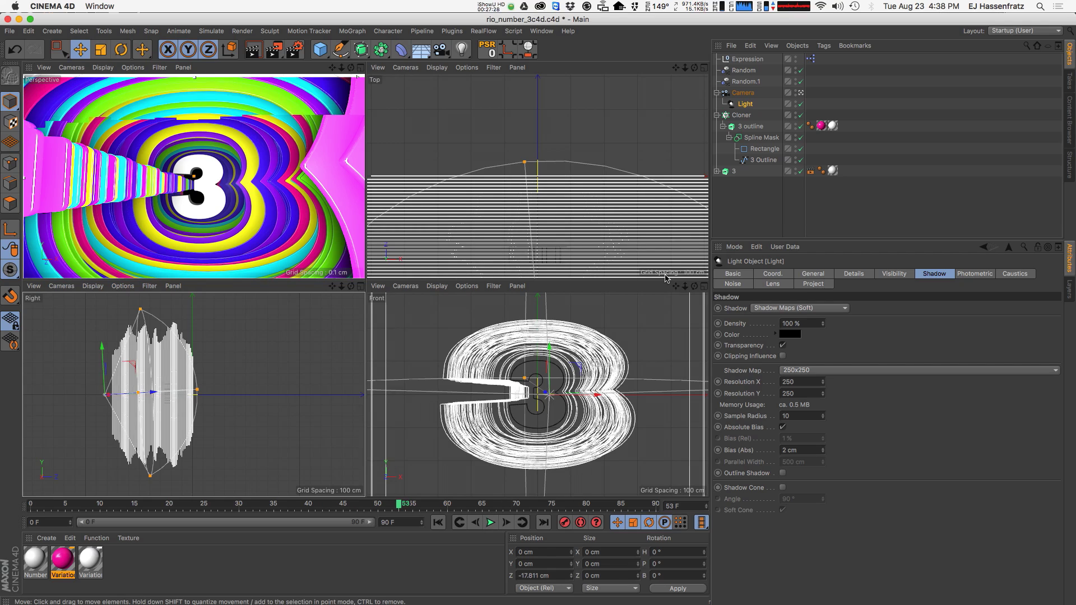
left_click(806, 418)
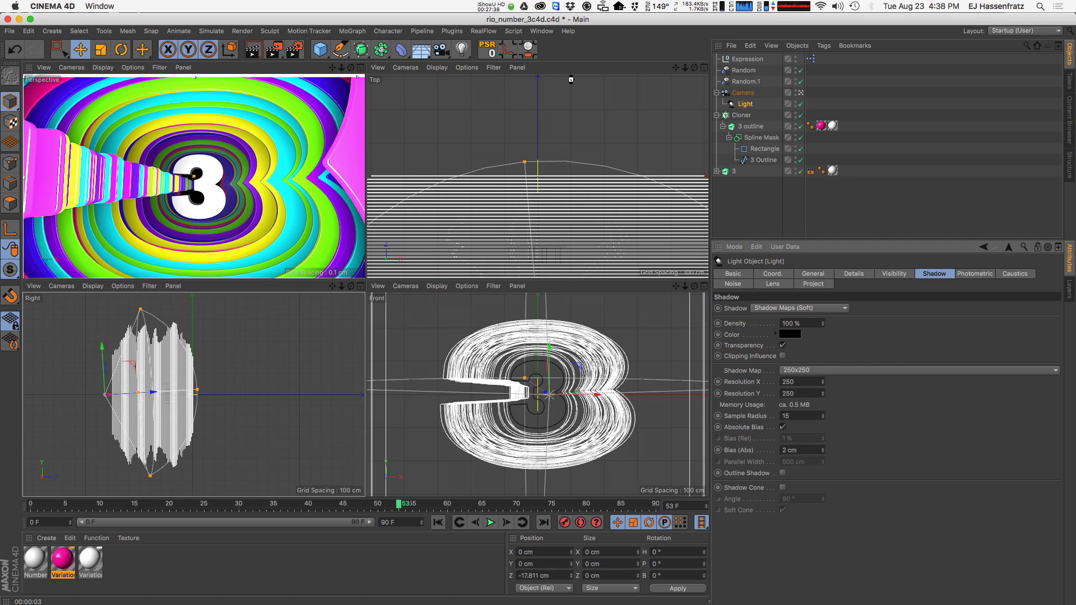
Enable Diffusion on the Variation material with an Ambient Occlusion texture that also affects luminance and reflection.
double_click(61, 562)
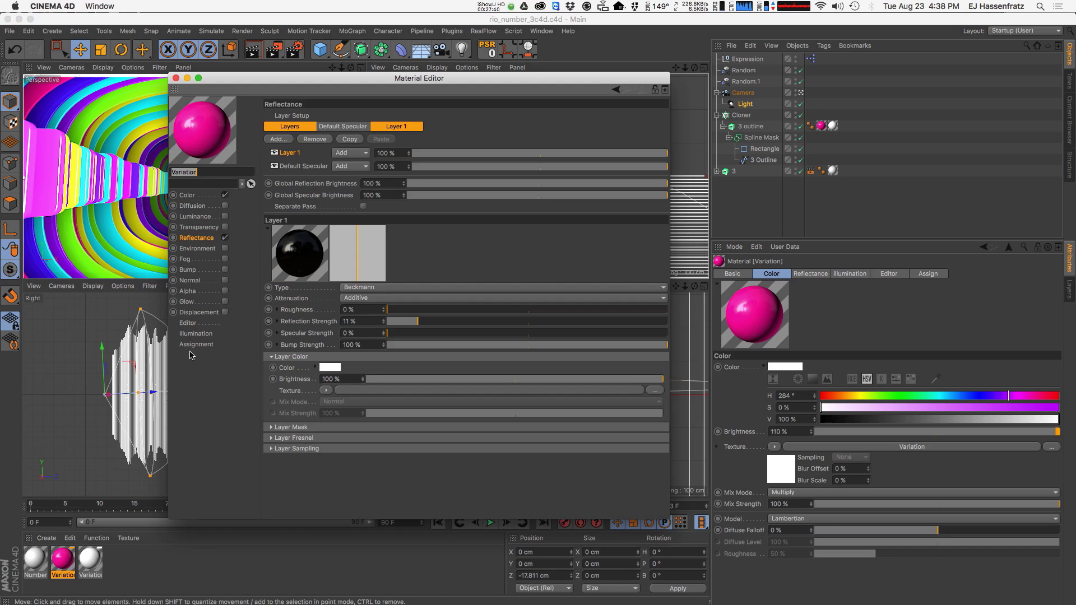
left_click_drag(309, 91, 557, 114)
left_click(473, 226)
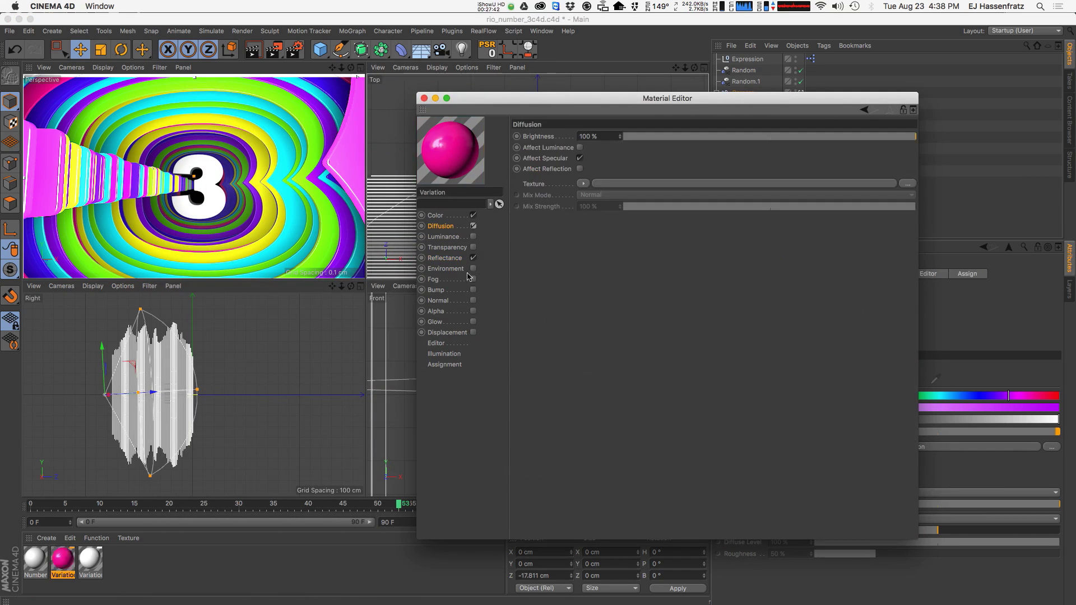
left_click(584, 184)
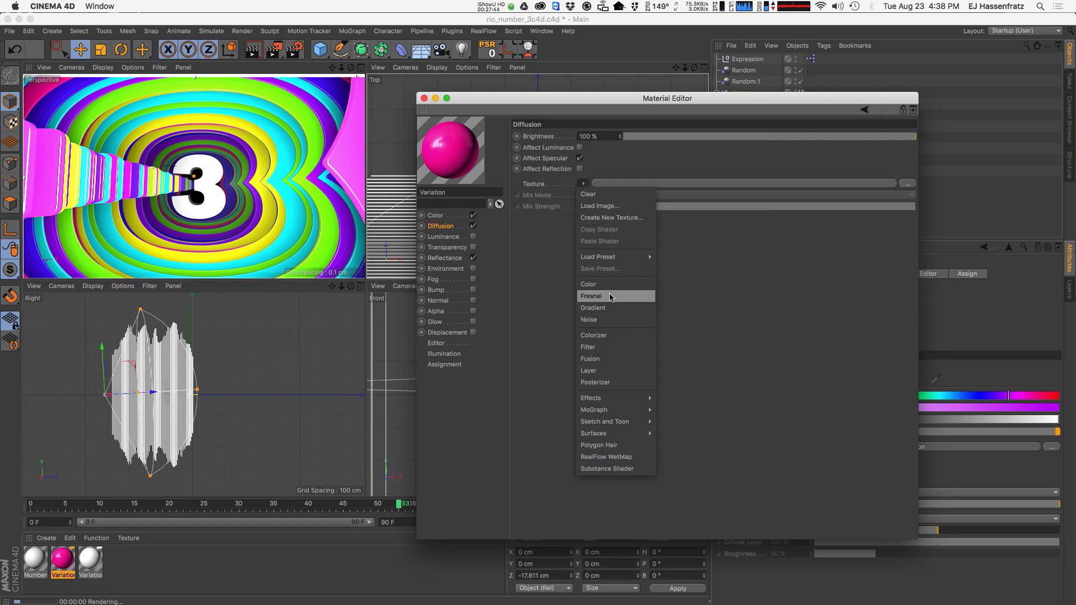
mouse_move(628, 399)
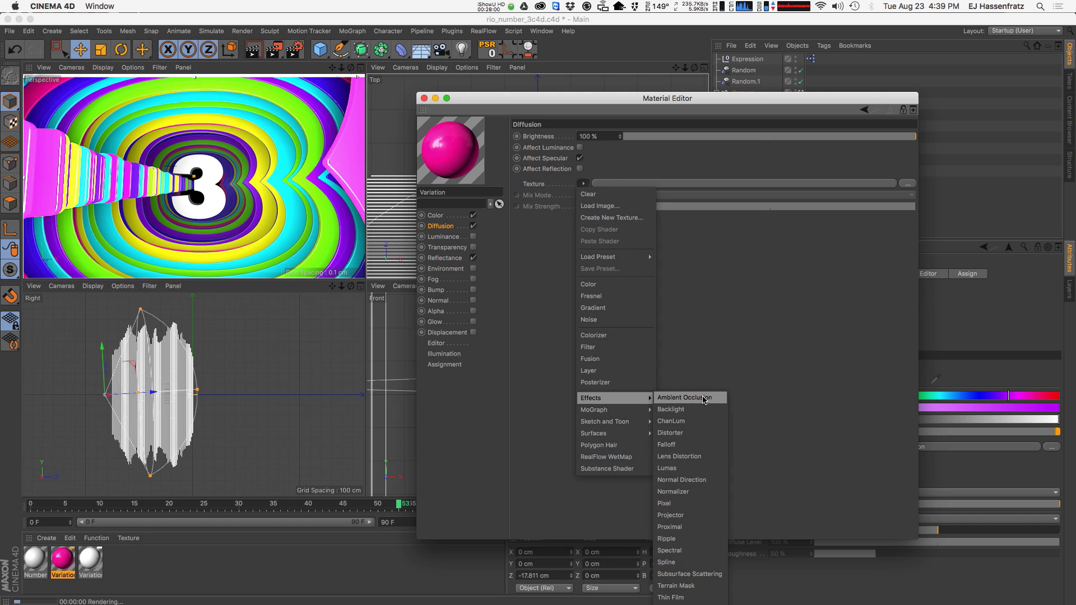
left_click(703, 399)
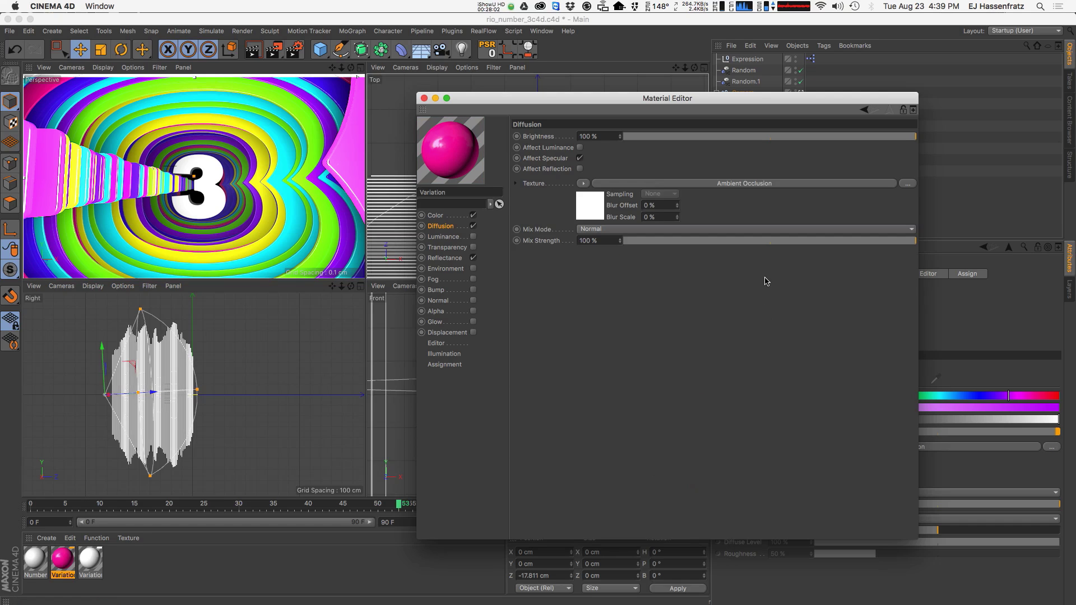
left_click(579, 148)
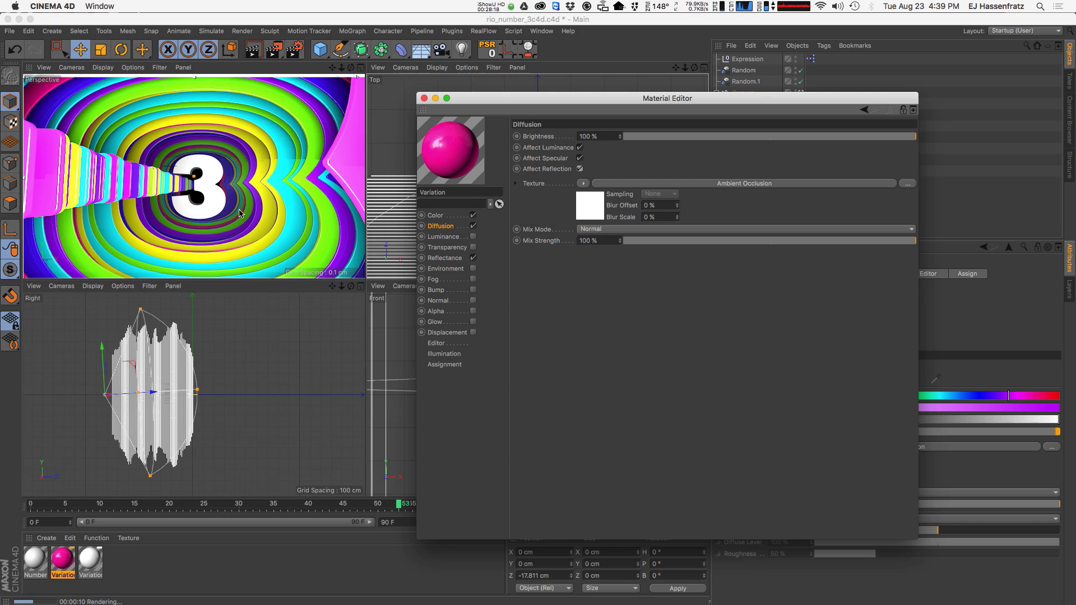
Set the Ambient Occlusion shader's Maximum Ray Length to 20 cm, Accuracy to 15%, Minimum Samples to 5 and Maximum Samples to 20.
left_click(682, 190)
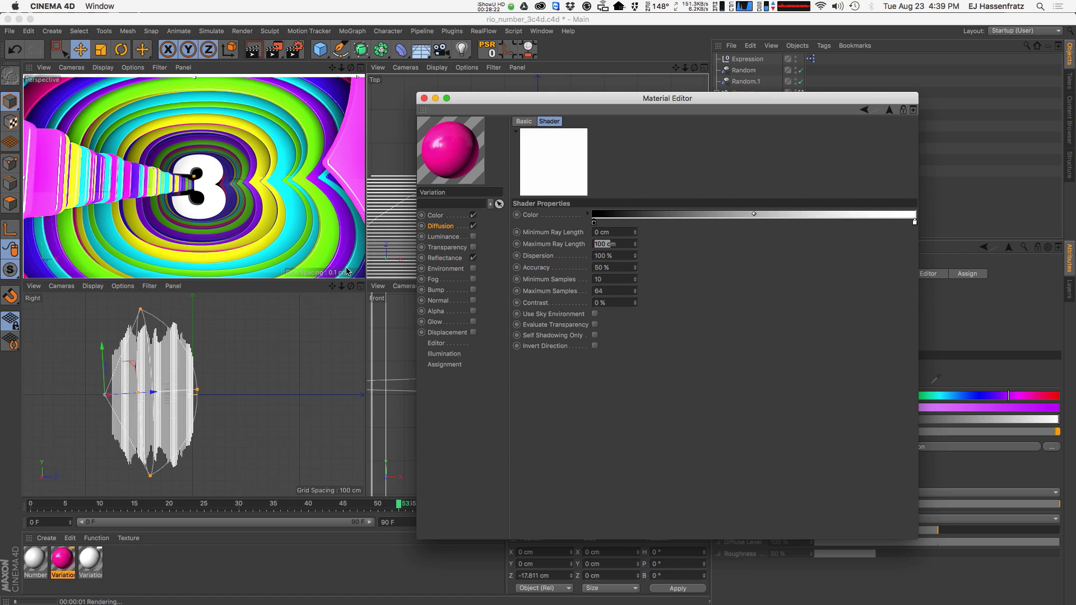
type("2000")
key("Return")
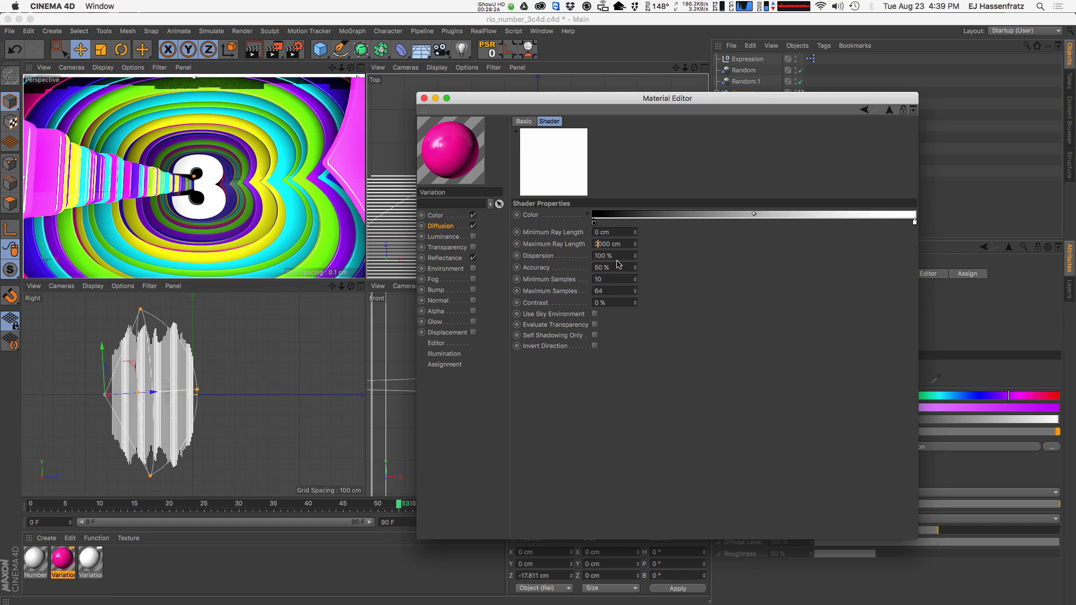
key("Delete")
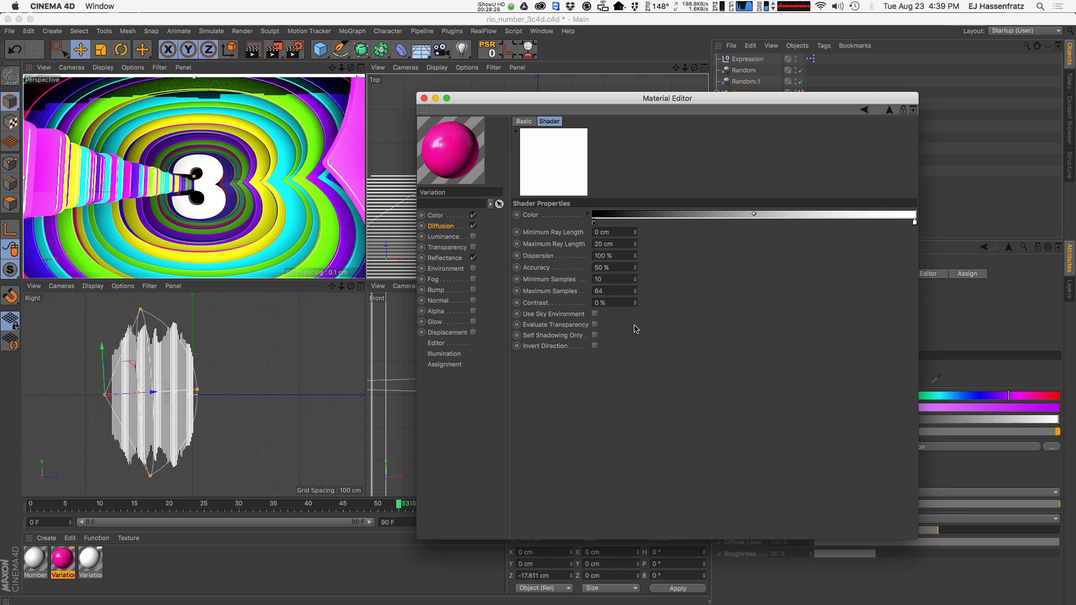
left_click(633, 270)
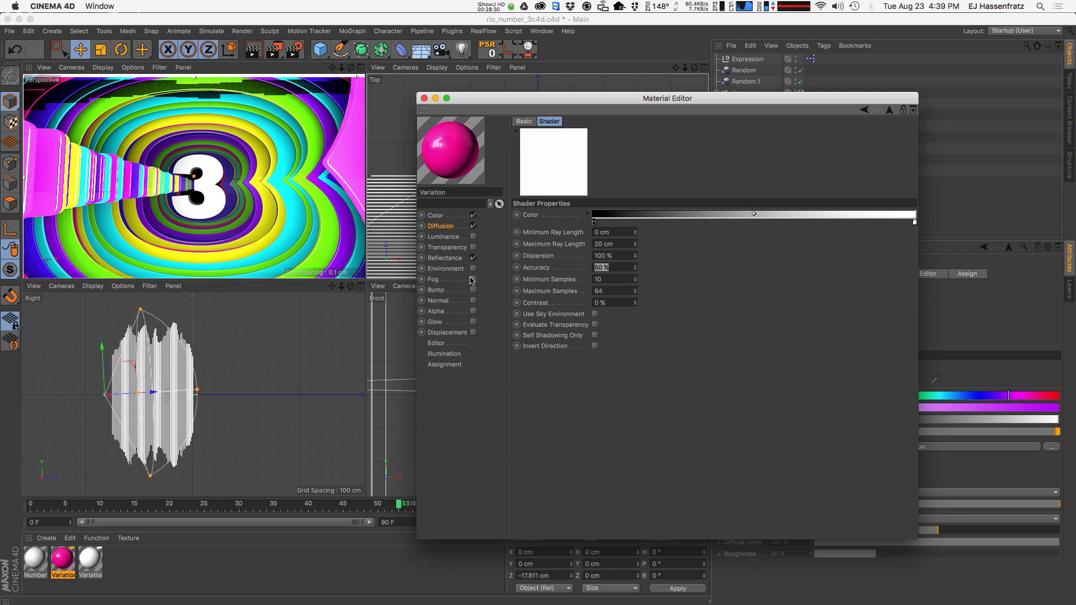
type("15")
key("Tab")
type("5")
key("Tab")
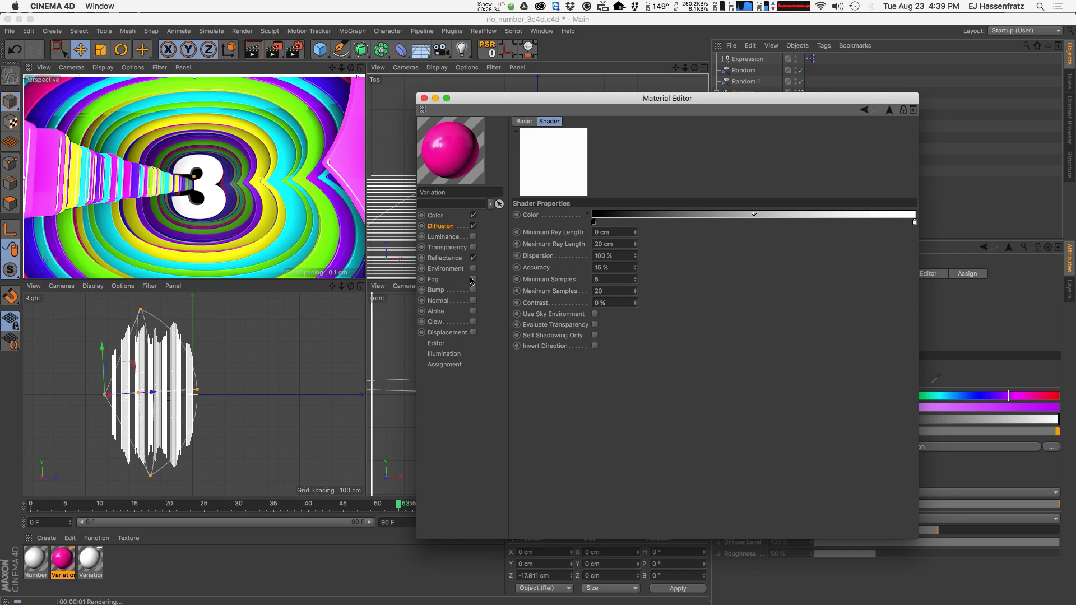
Set the Ambient Occlusion shader's Maximum Ray Length to 25 cm and close the material editor.
left_click_drag(615, 245, 547, 250)
type("25")
key("Return")
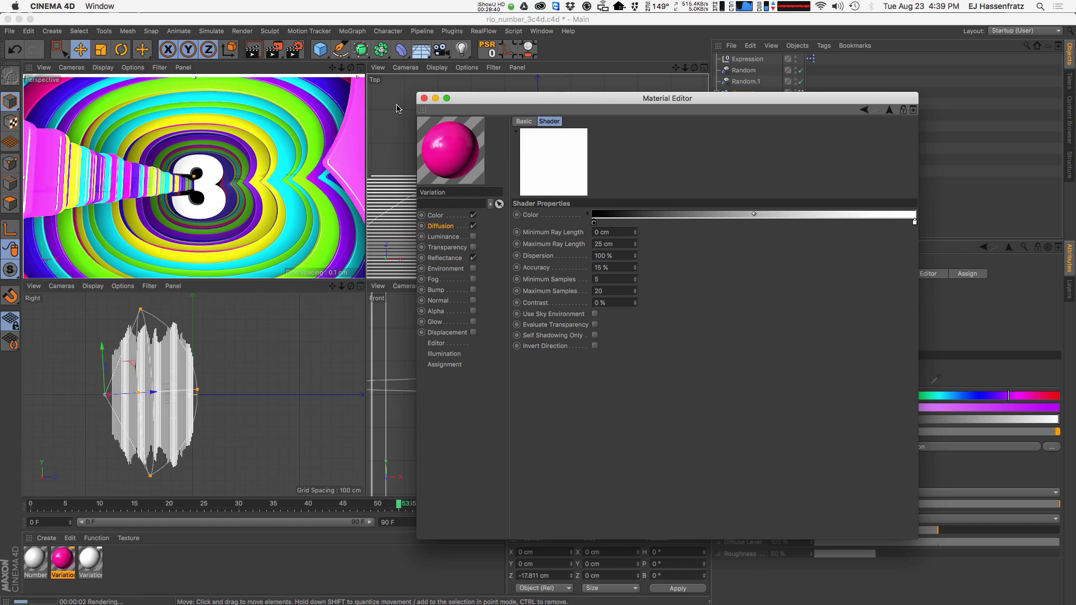
left_click(424, 98)
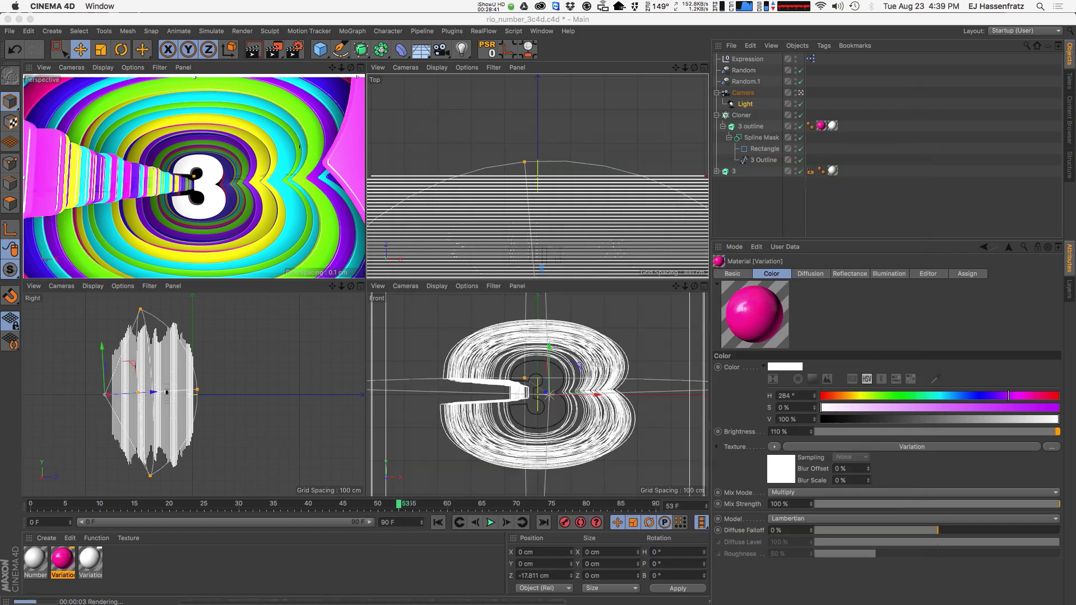
Disable the Diffusion channel on the pink Variation material and close its editor.
double_click(62, 559)
left_click_drag(315, 76, 494, 81)
left_click(403, 211)
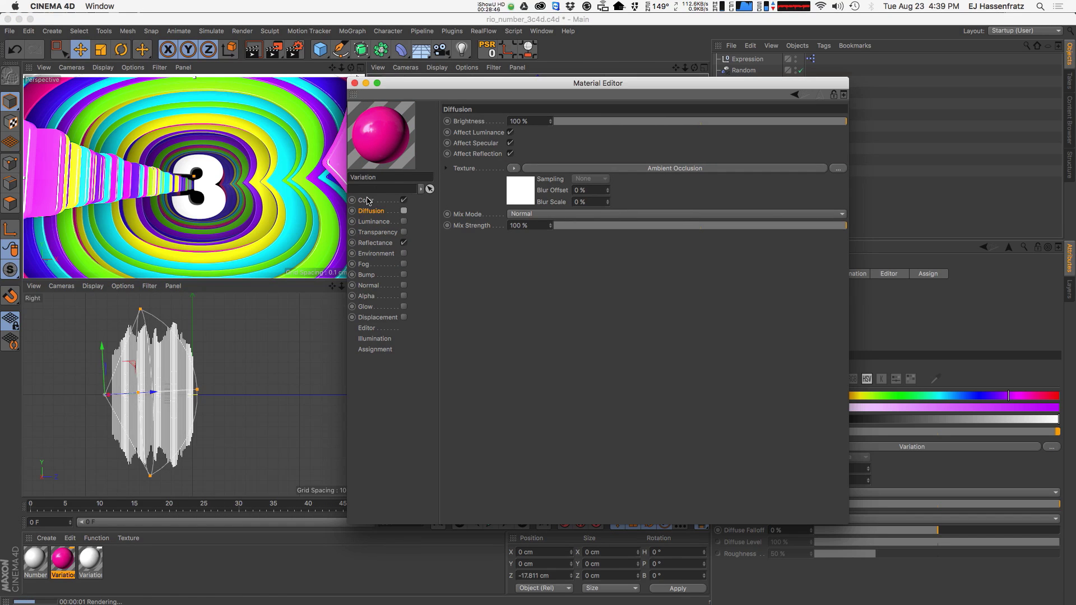
left_click(355, 83)
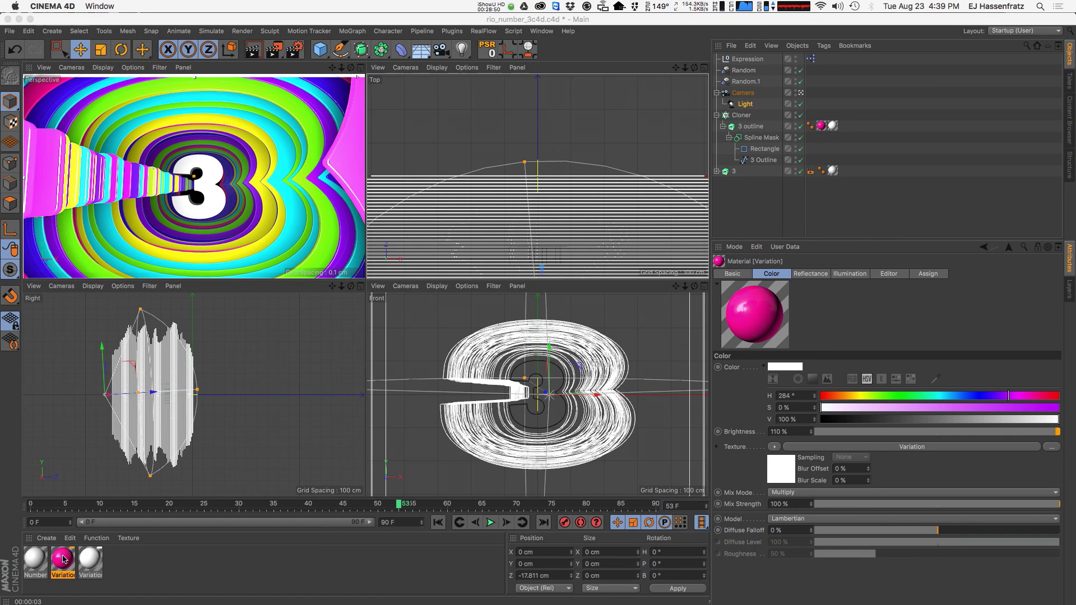
Set the layer color brightness of the Default Specular layer to 72% in the Variation.Highlight material's Reflectance.
double_click(90, 559)
left_click_drag(324, 79, 486, 89)
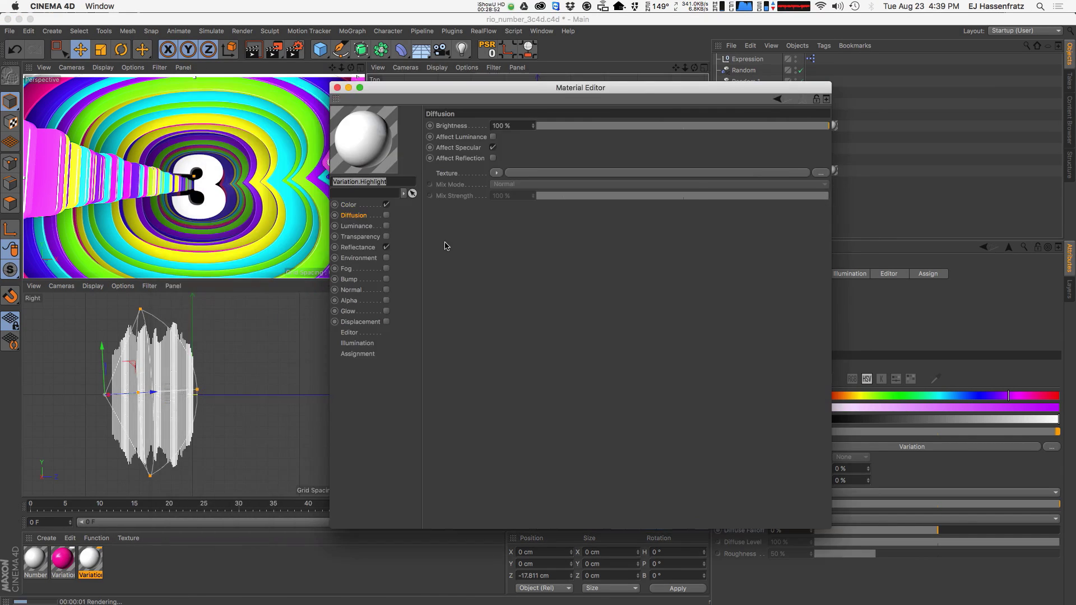
left_click(366, 247)
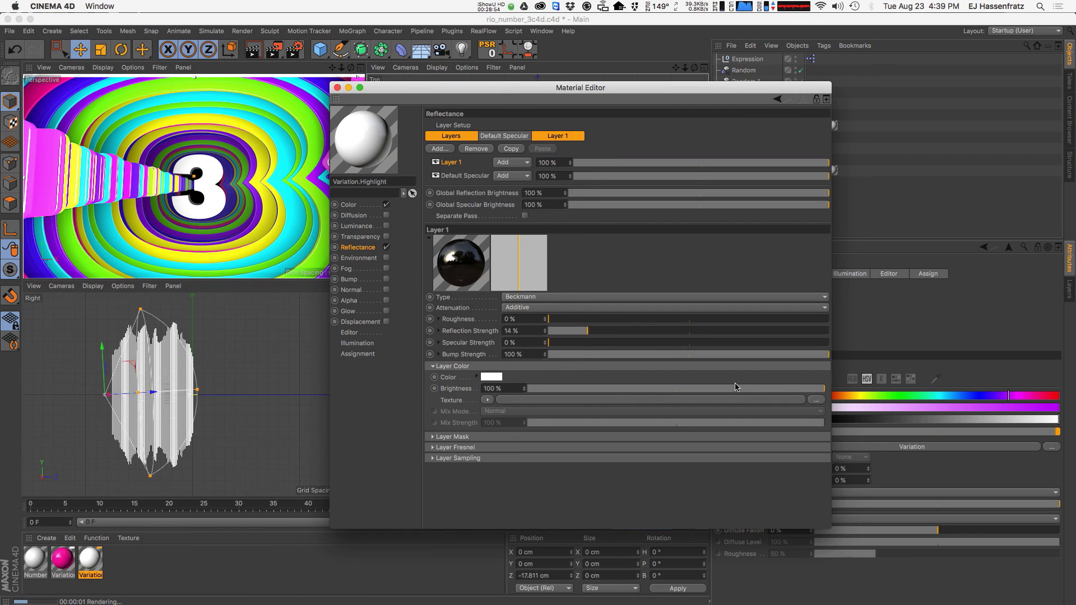
left_click(460, 178)
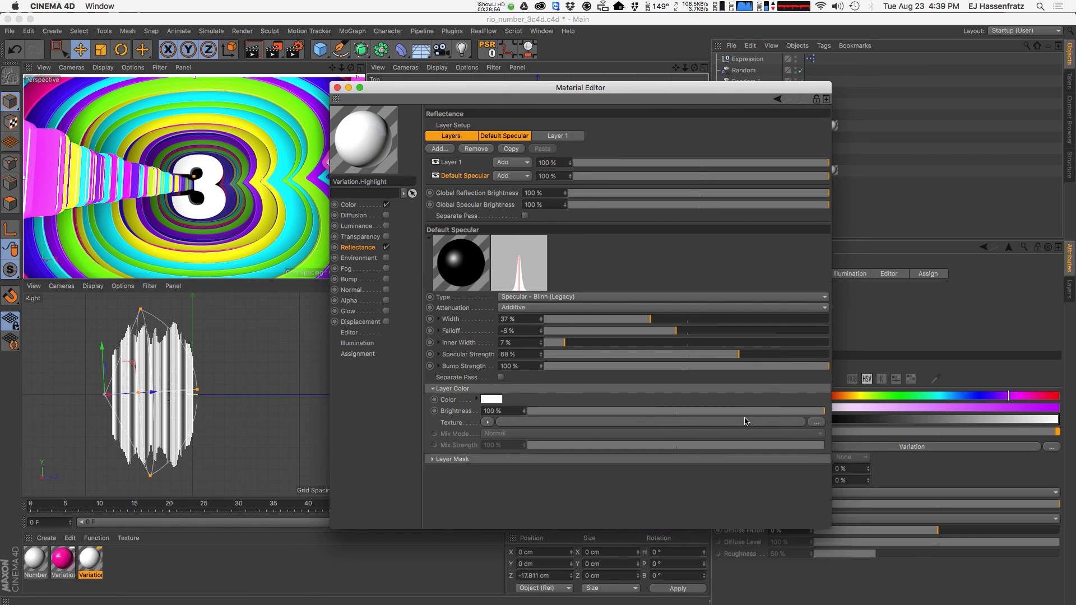
left_click(742, 412)
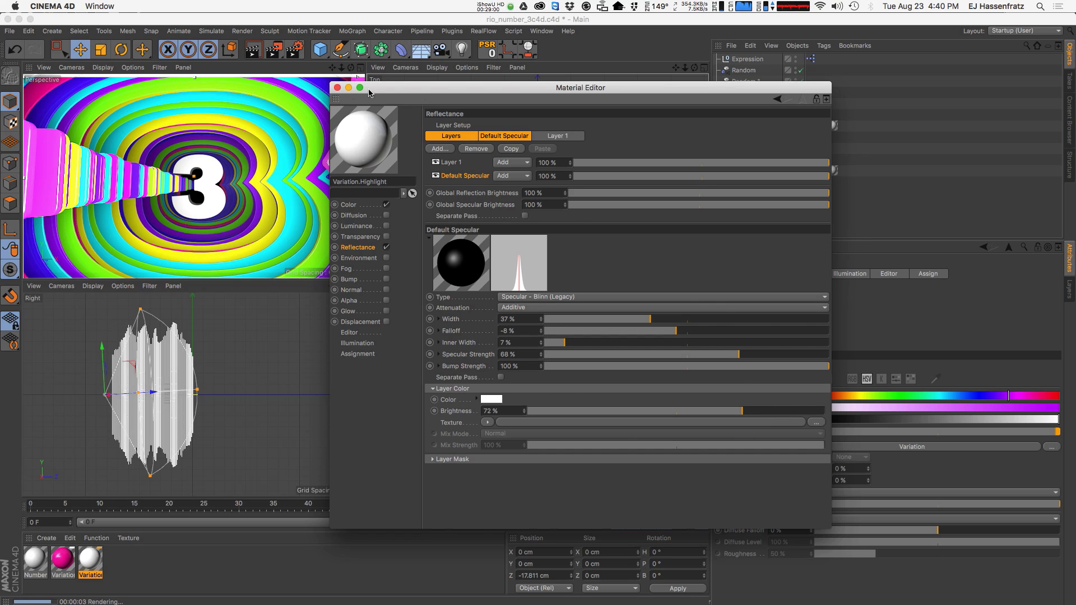
left_click(338, 88)
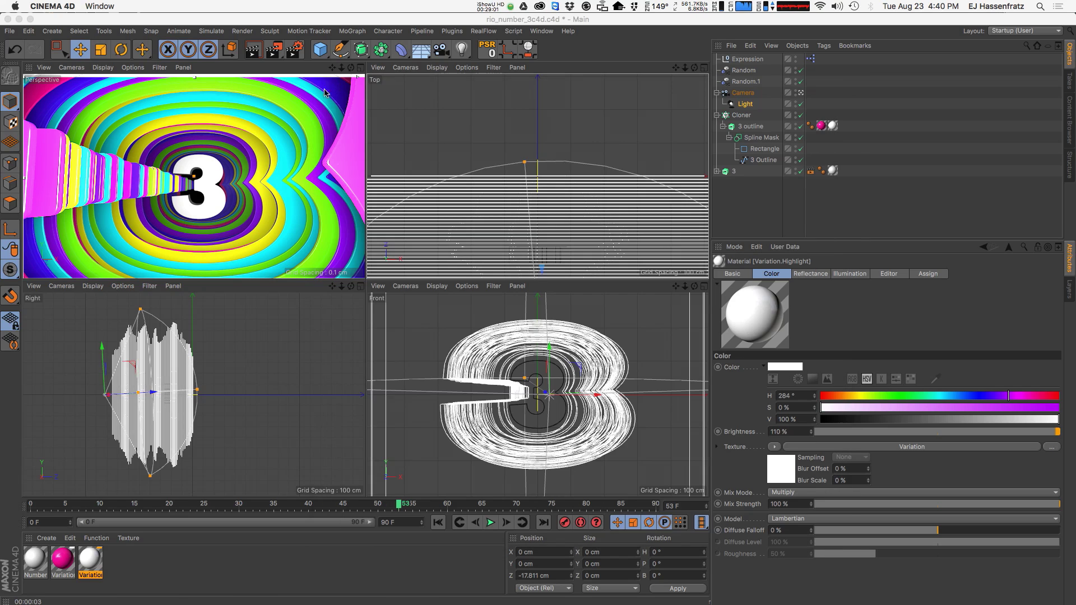
Play the animation in short stretches, stop at frame 36 and render the Perspective view.
left_click(490, 522)
left_click(259, 70)
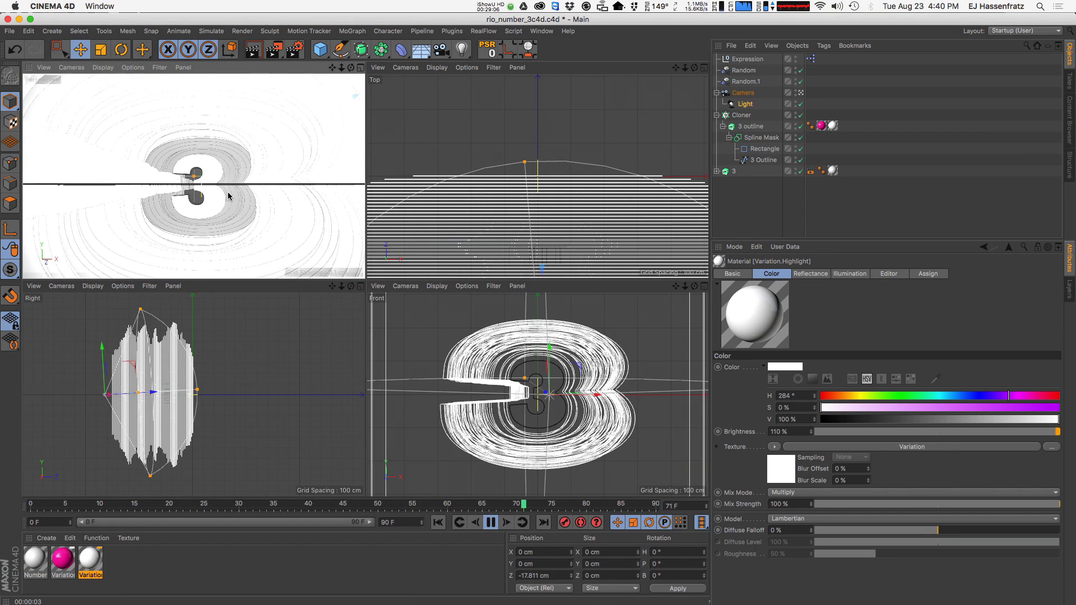
left_click(491, 522)
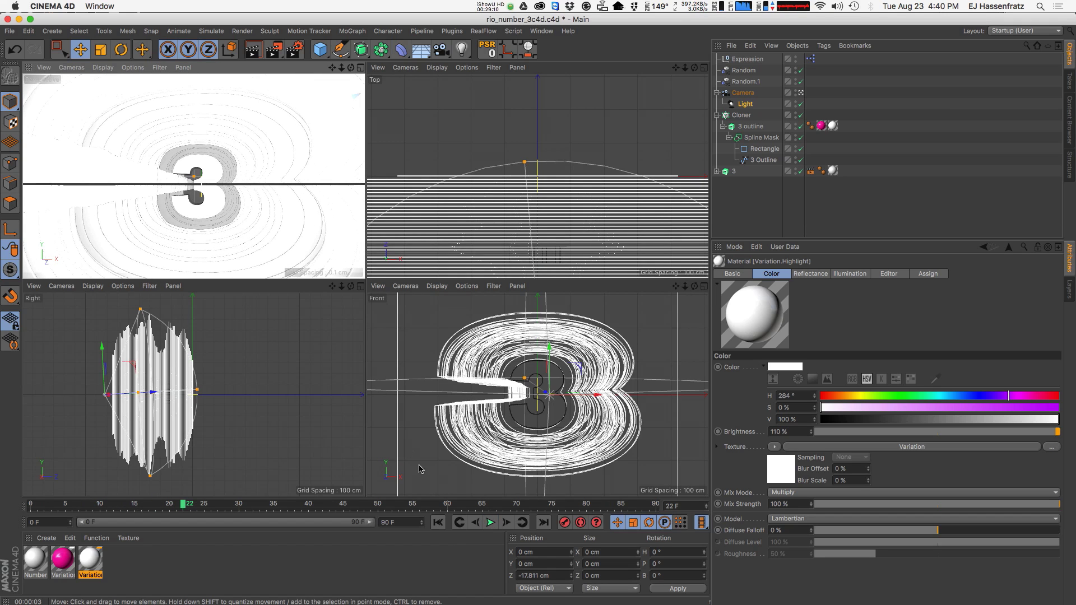
left_click(491, 523)
left_click(491, 522)
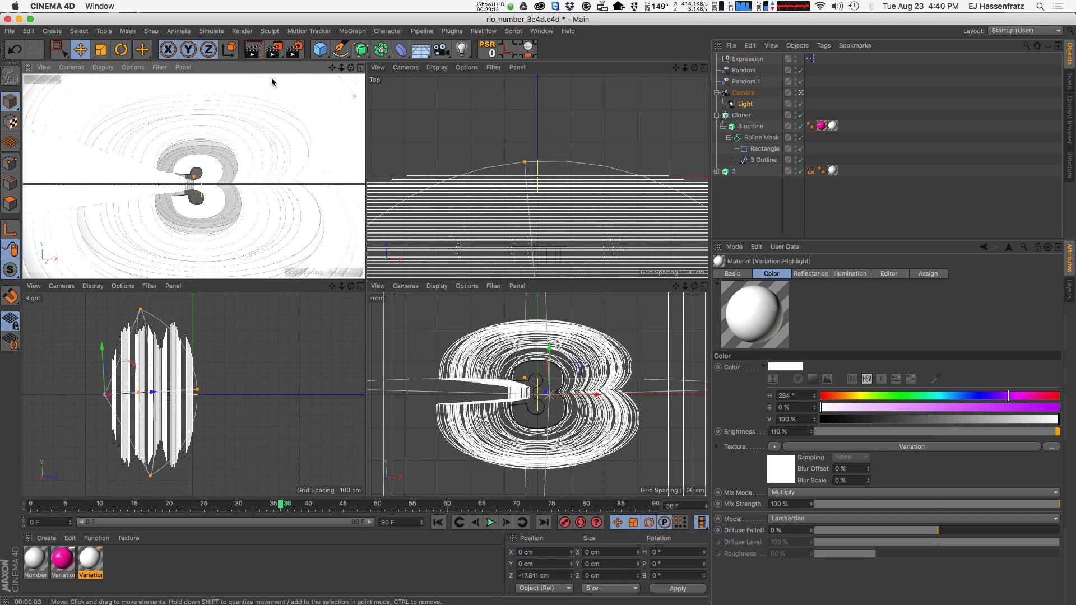
key("super+r")
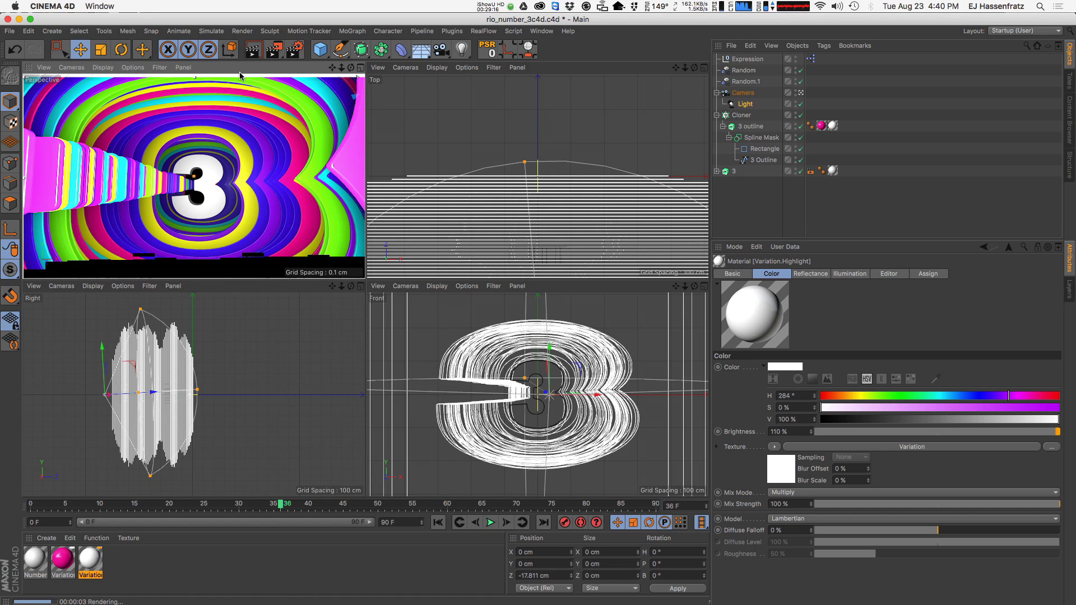
Test Cloner counts of 118 and 31 in the rendered view, and settle on a count of 70.
left_click(741, 115)
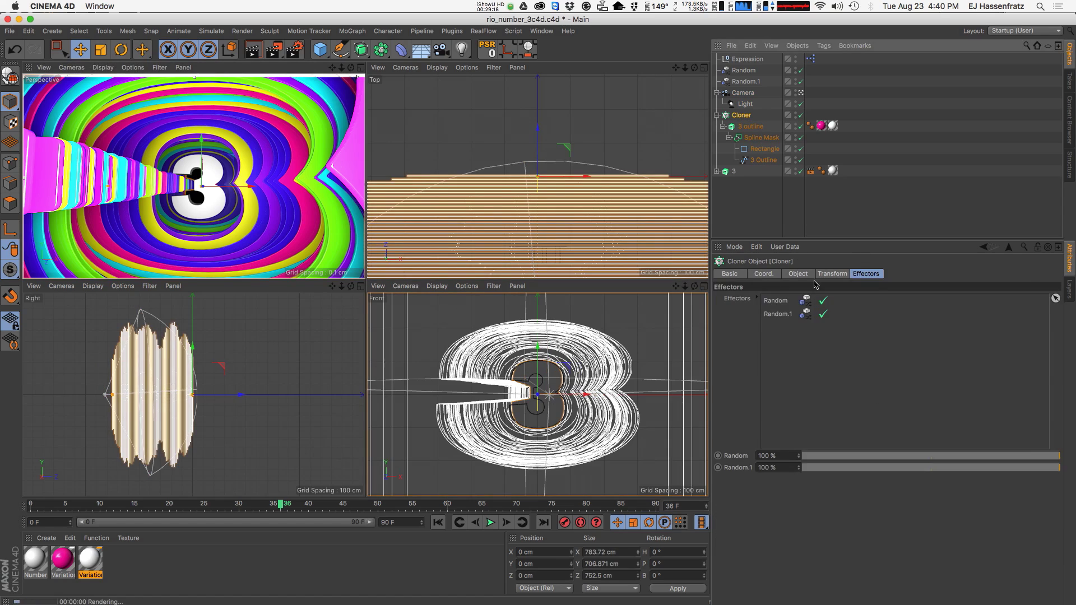
left_click(798, 274)
left_click_drag(793, 350, 795, 331)
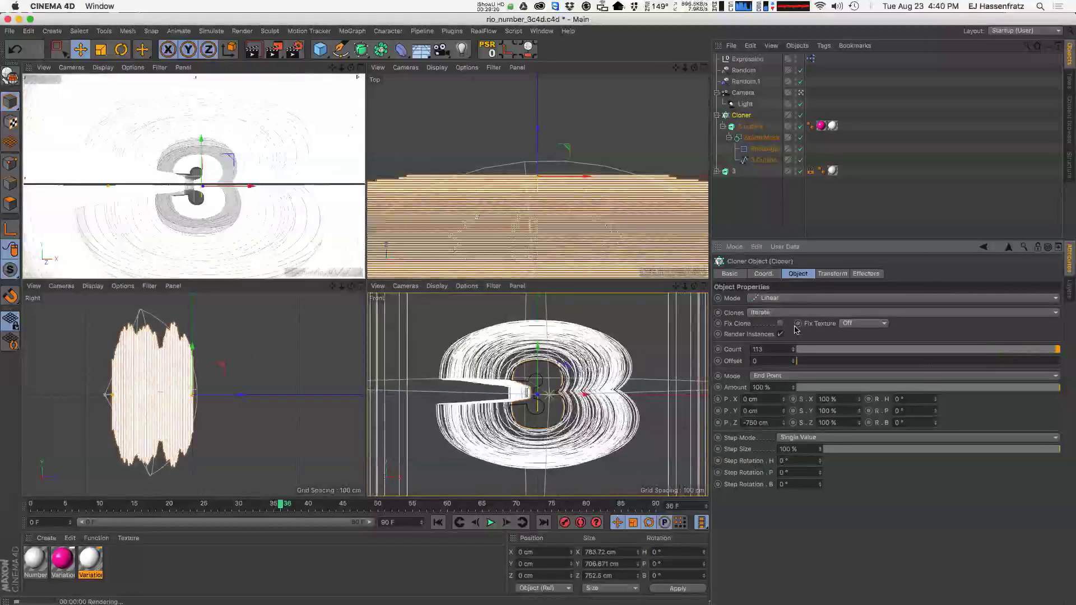
key("super+r")
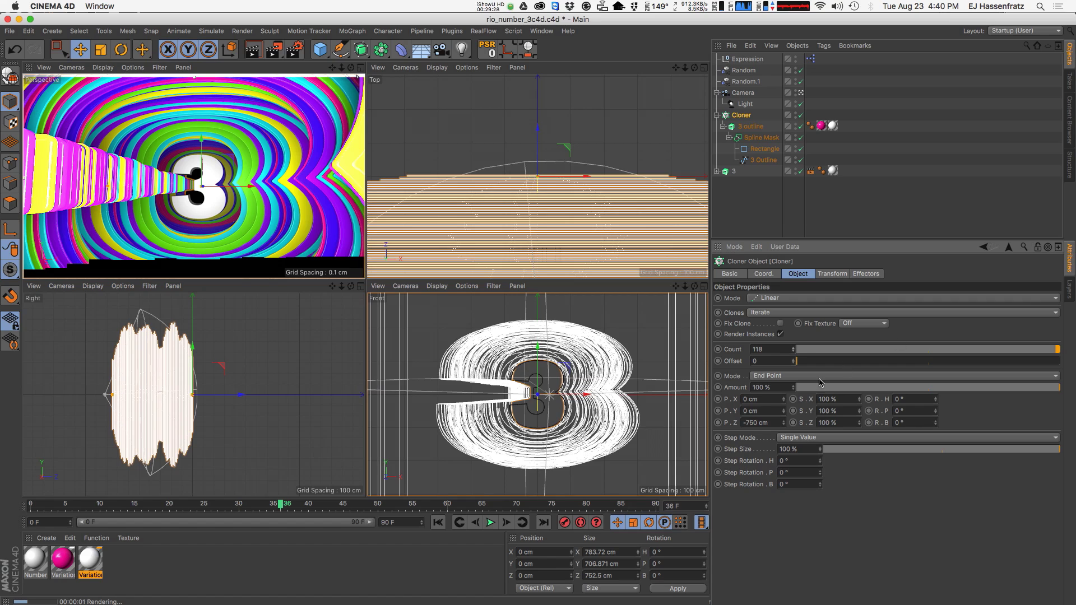
left_click_drag(794, 351, 781, 402)
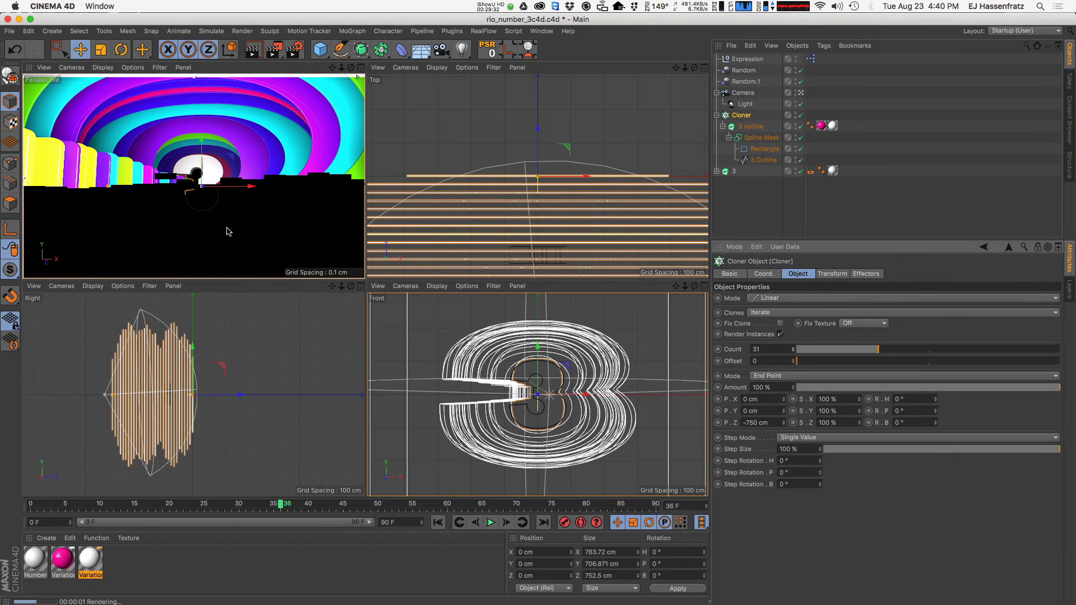
mouse_move(794, 350)
left_mouse_down()
mouse_move(795, 336)
mouse_move(794, 353)
left_mouse_up()
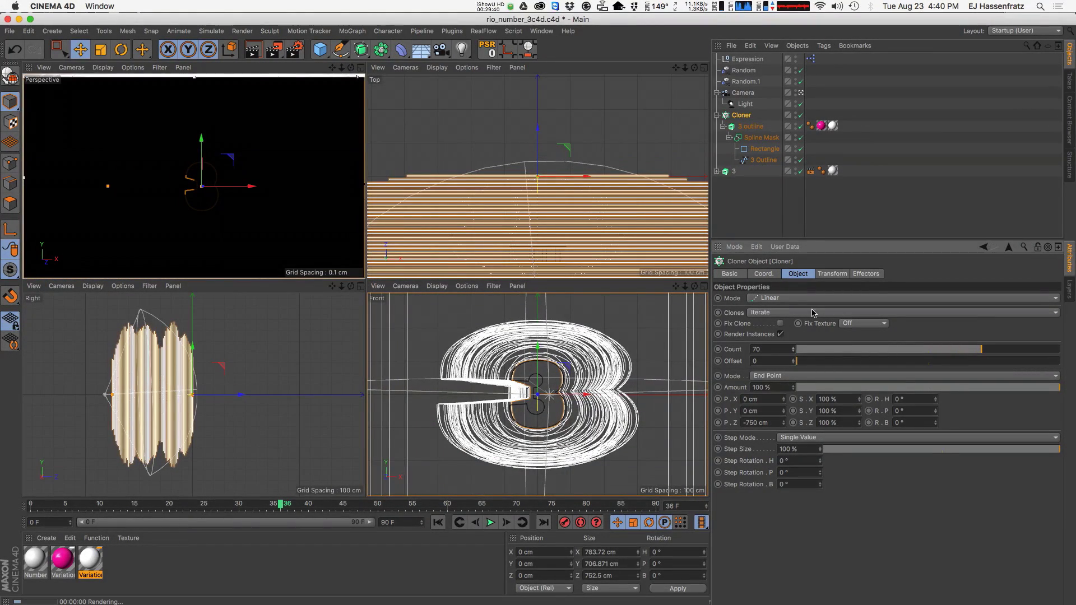
Move the extruded 3 along its Z axis to about -350.7 cm in the Right view.
left_click(734, 171)
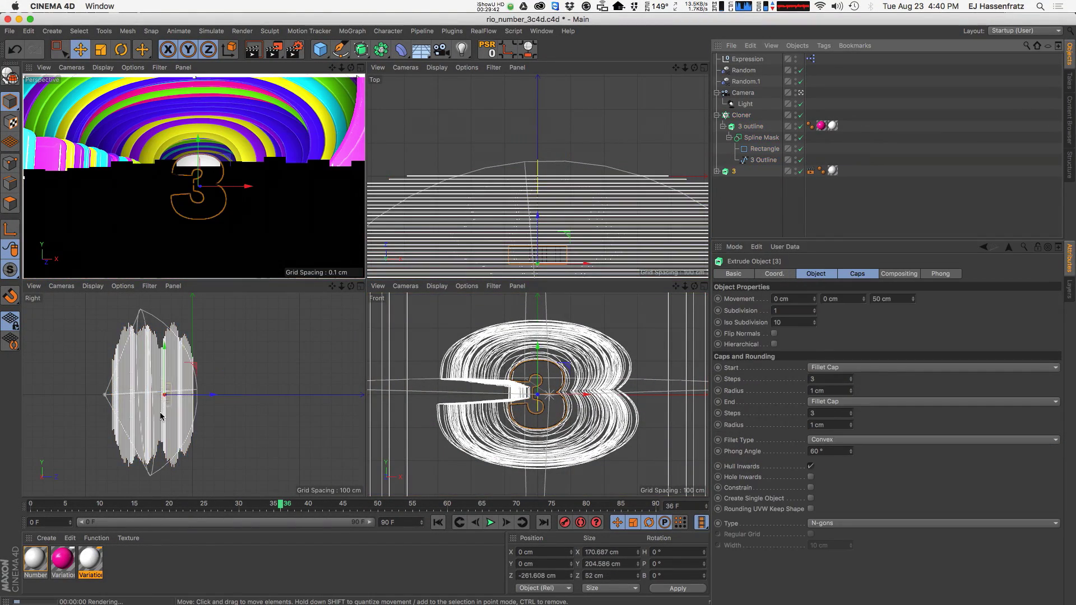
left_click_drag(152, 408, 183, 406)
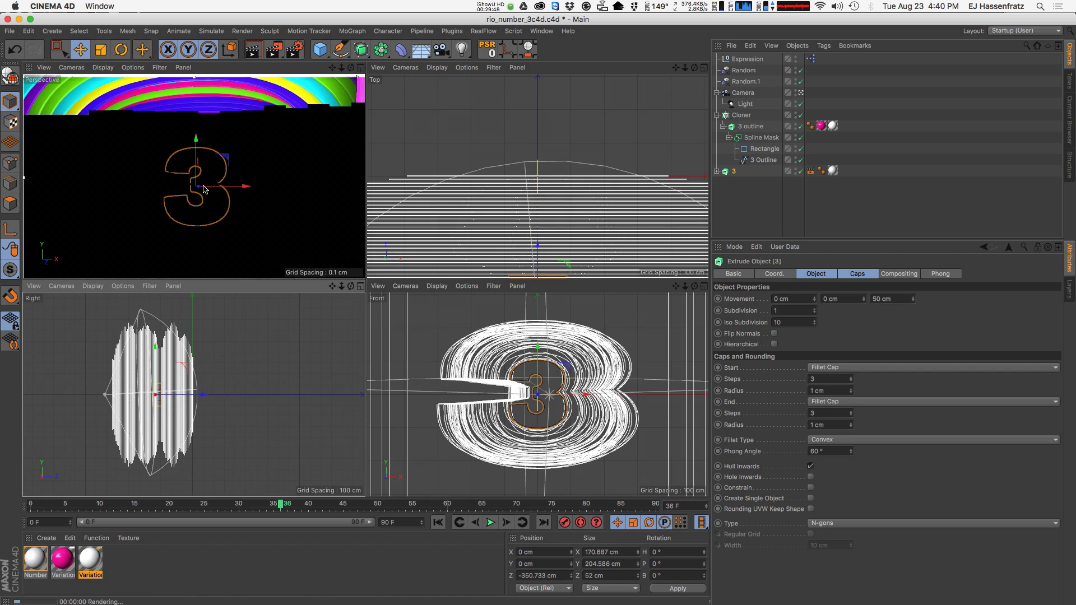
Bank the Camera to -14° and reframe it to about X 48.2, Y -27.5 and Z -800.6 cm, rendering the view to check.
left_click(743, 93)
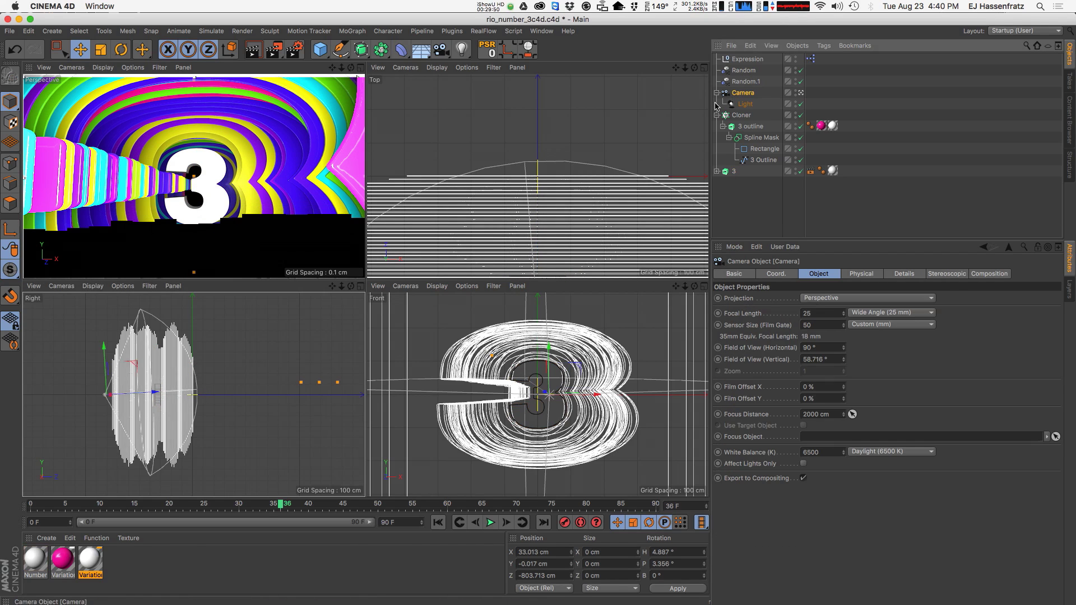
left_click(787, 275)
left_click_drag(937, 324, 938, 331)
left_click_drag(205, 217, 202, 213, "alt")
middle_click_drag(201, 210, 205, 209, "alt")
key("super+r")
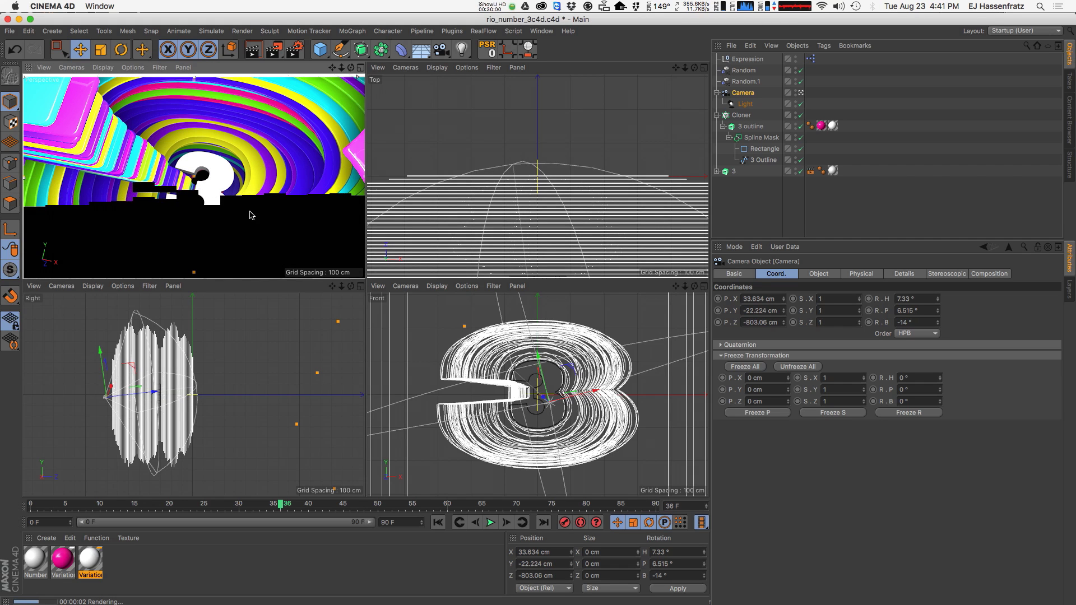
middle_click_drag(211, 207, 205, 202, "alt")
key("super+r")
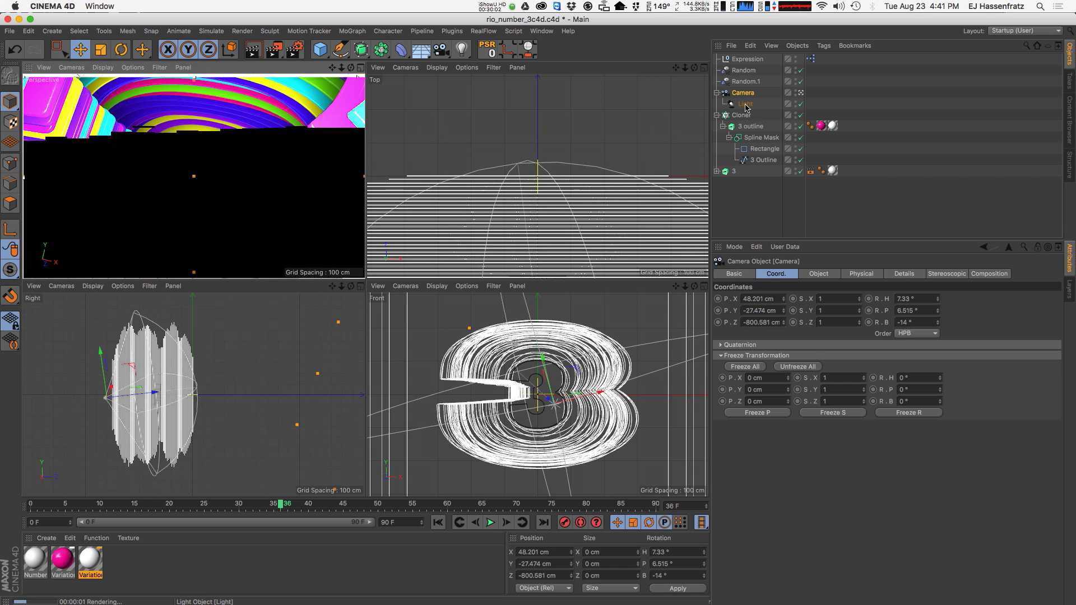
Extend the light's falloff radius to about 957 cm in the Right view and set its intensity to 62%.
left_click(745, 105)
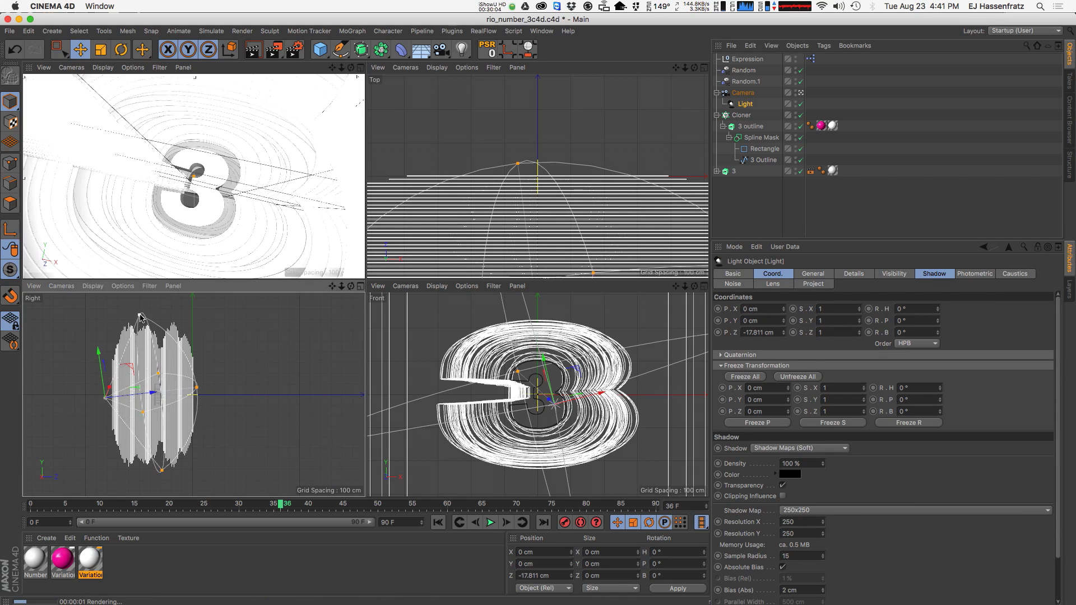
left_click_drag(197, 388, 206, 387)
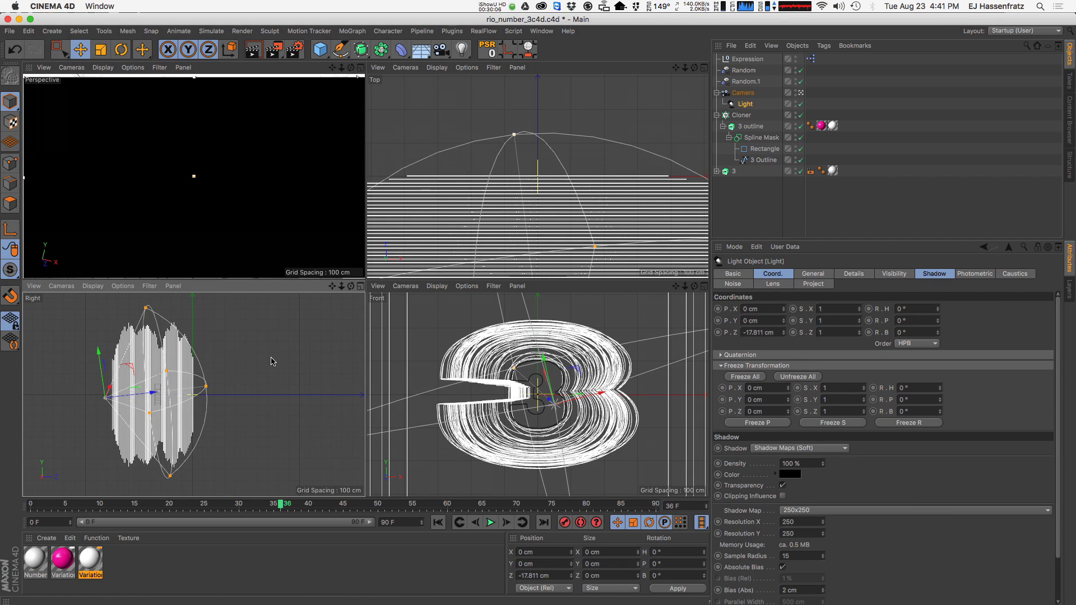
left_click(810, 276)
left_click_drag(984, 371, 971, 376)
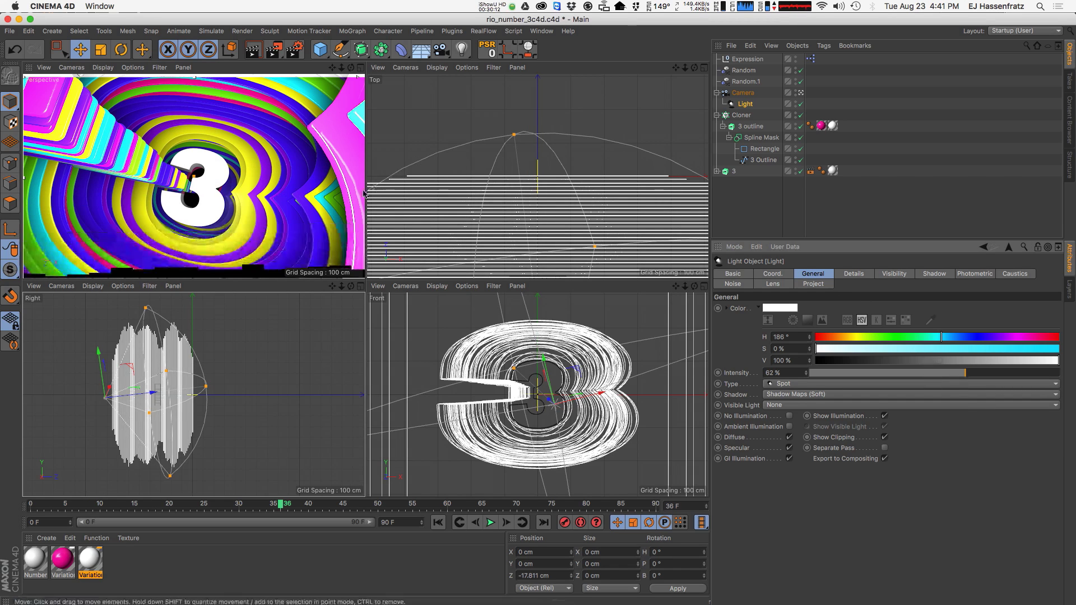
Set the light's soft shadow map sample radius to 20 and deselect the light.
left_click(852, 273)
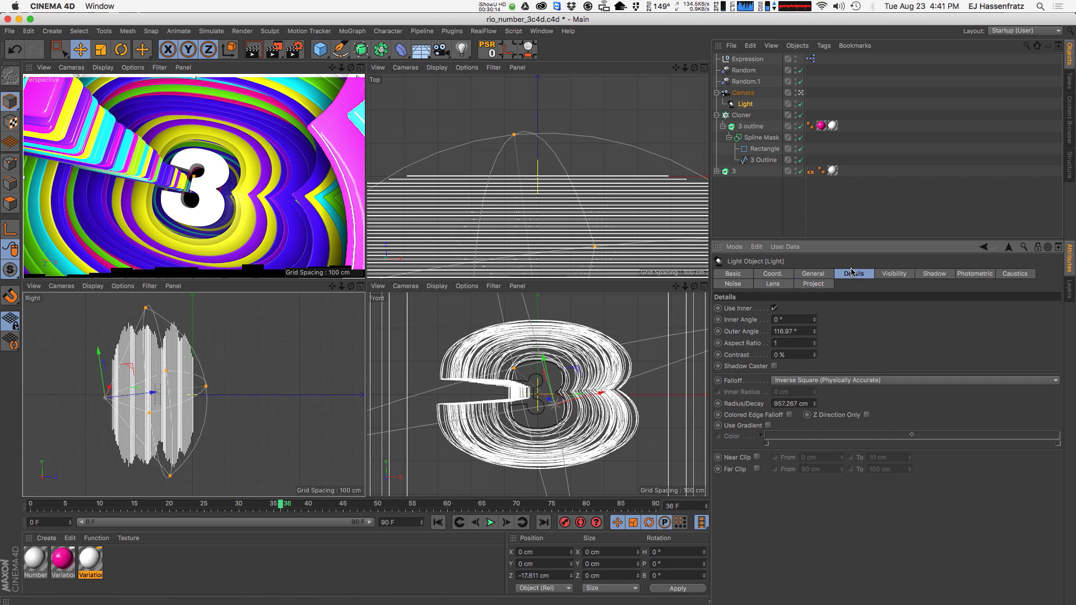
left_click(941, 275)
left_click_drag(813, 416, 670, 417)
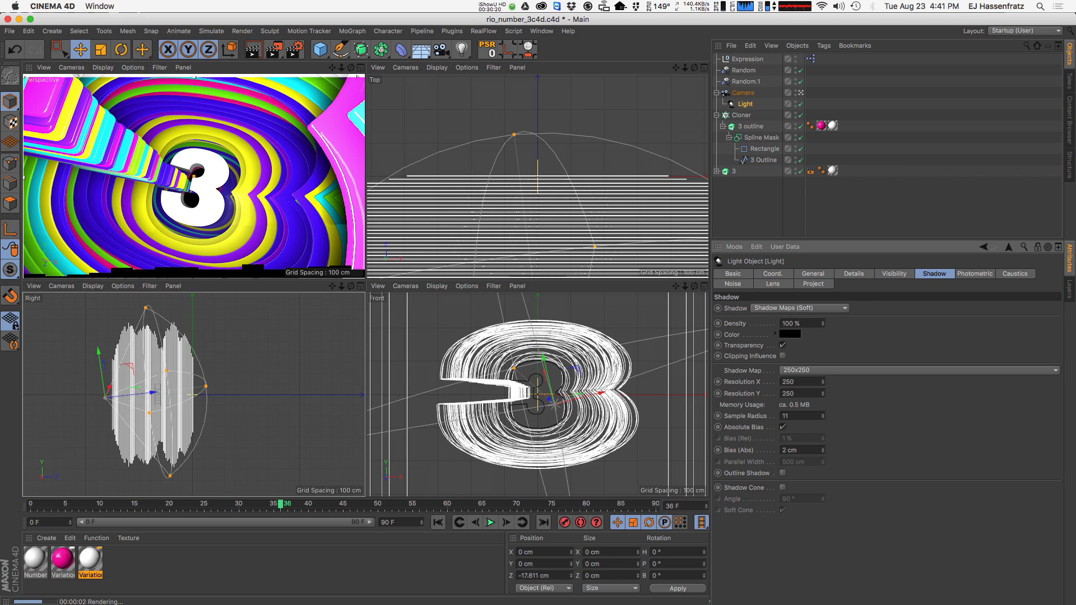
left_click_drag(803, 419, 616, 433)
type("20")
key("Return")
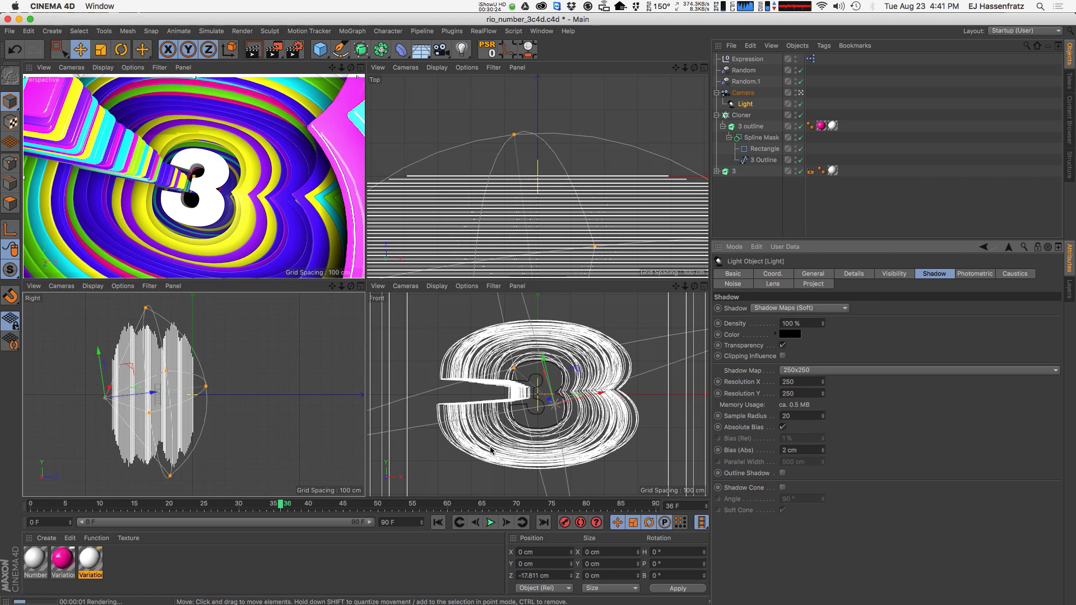
left_click_drag(787, 417, 489, 460)
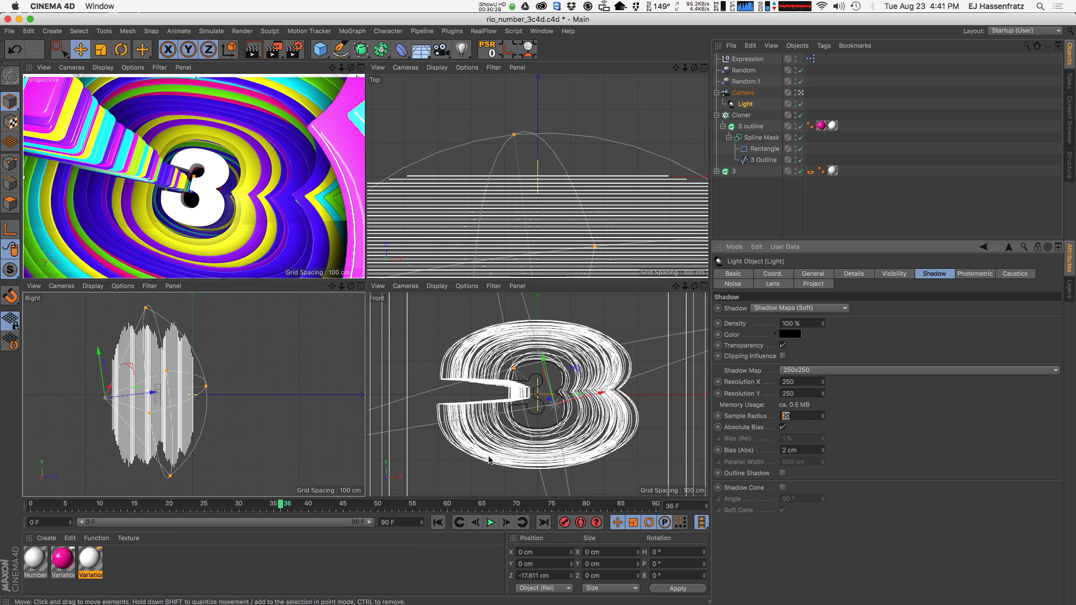
left_click(789, 235)
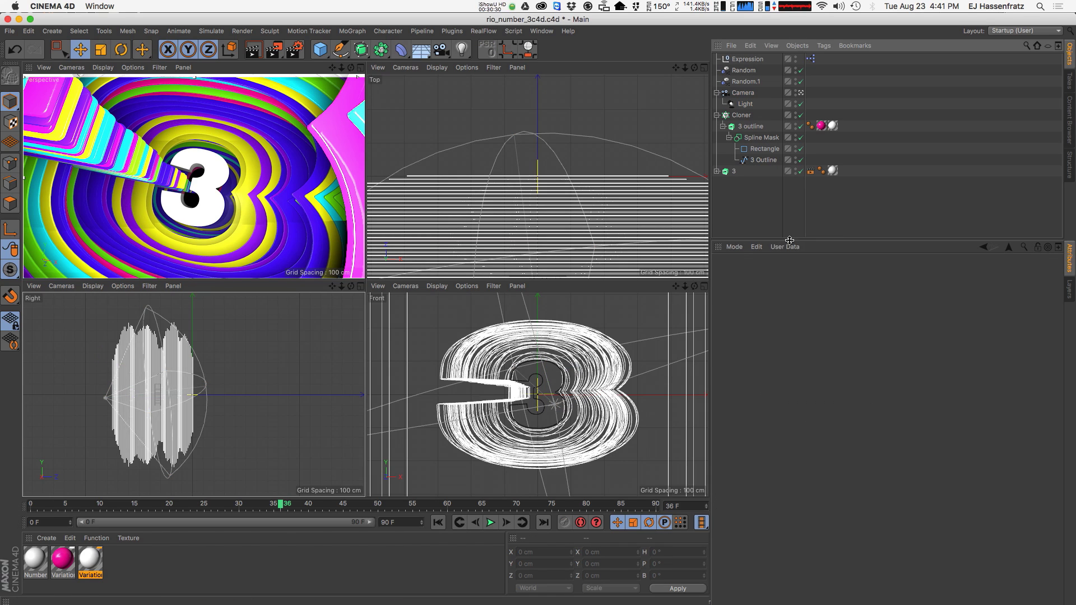
key("super+s")
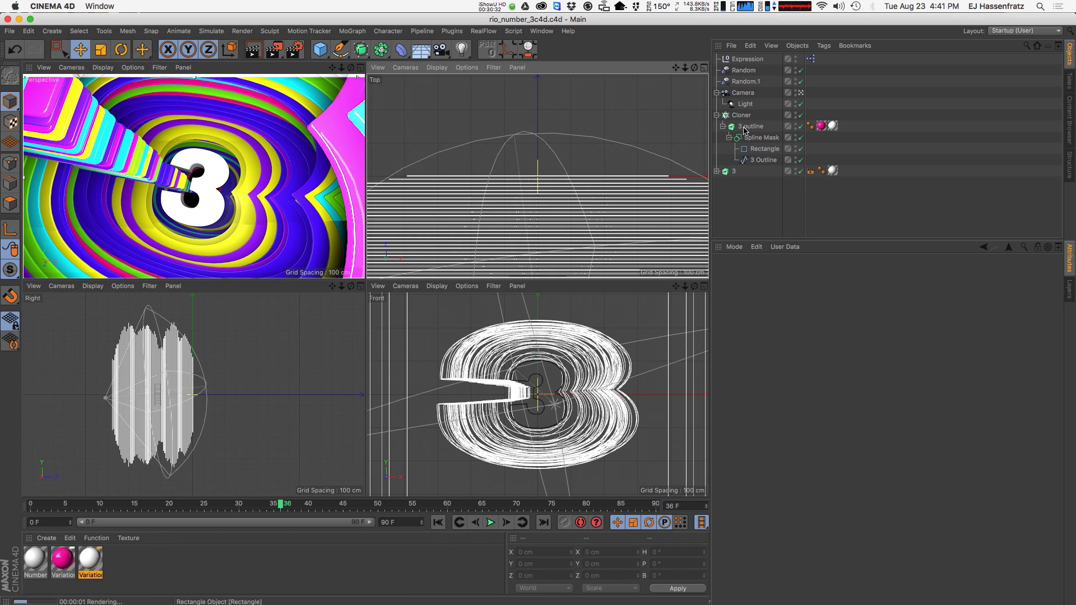
Keyframe the extruded 3's Z position at -350.733 cm on frame 40 and at -911.697 cm on frame 0.
left_click(733, 171)
left_click(786, 275)
left_click(816, 277)
left_click(776, 274)
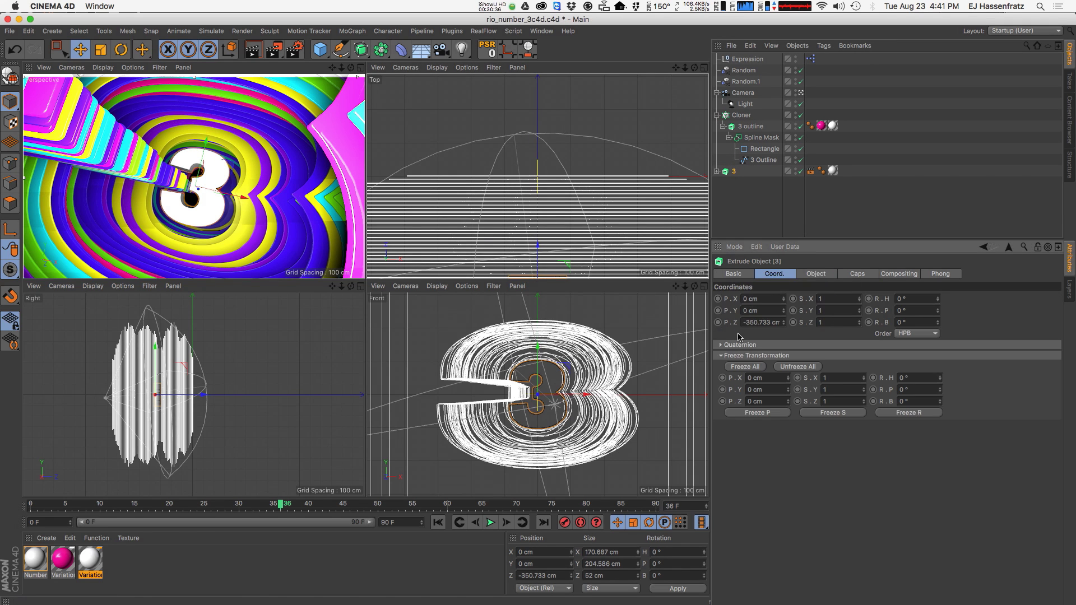
left_click_drag(281, 510, 30, 504)
left_click_drag(180, 399, 118, 399)
left_click(740, 171)
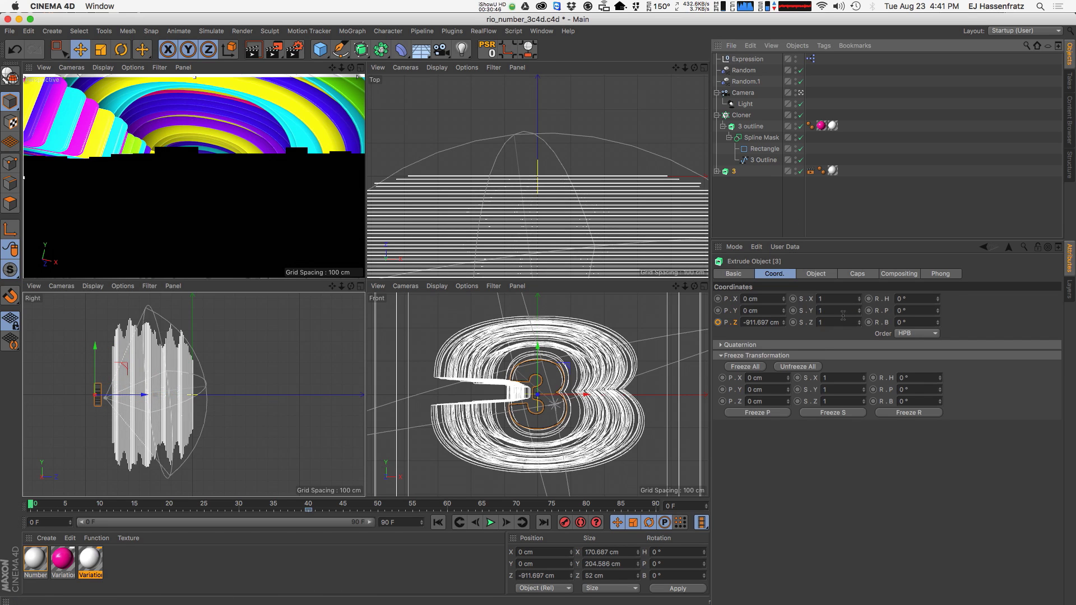
Scrub to frame 21 and reframe the camera so the whole 3 is centered, rendering the Perspective view to check.
left_click_drag(55, 507, 134, 517)
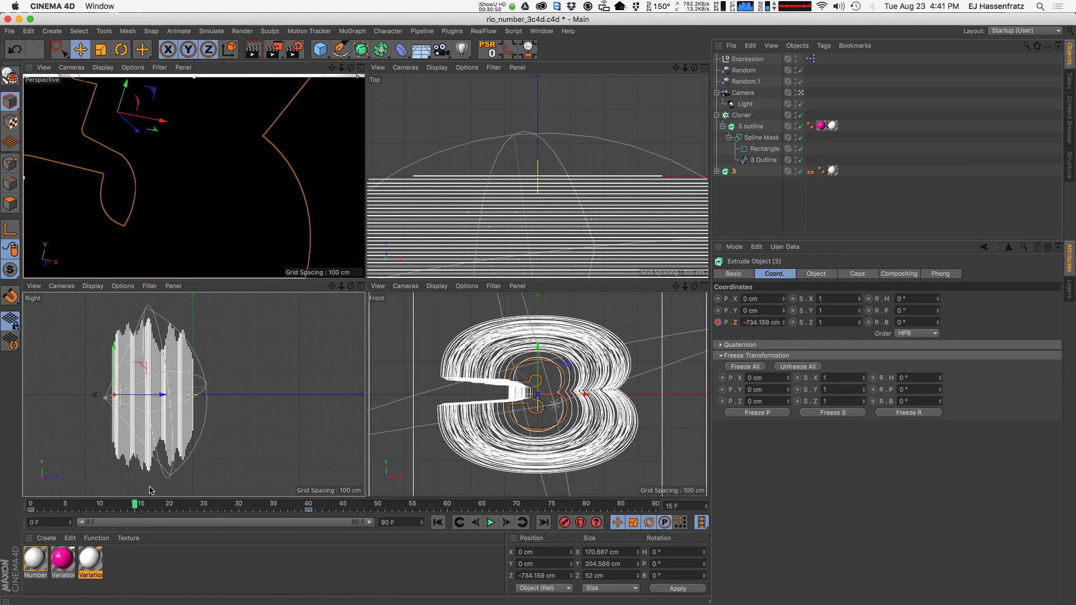
left_click(213, 218)
middle_click_drag(259, 222, 320, 222, "alt")
left_click_drag(108, 509, 175, 500)
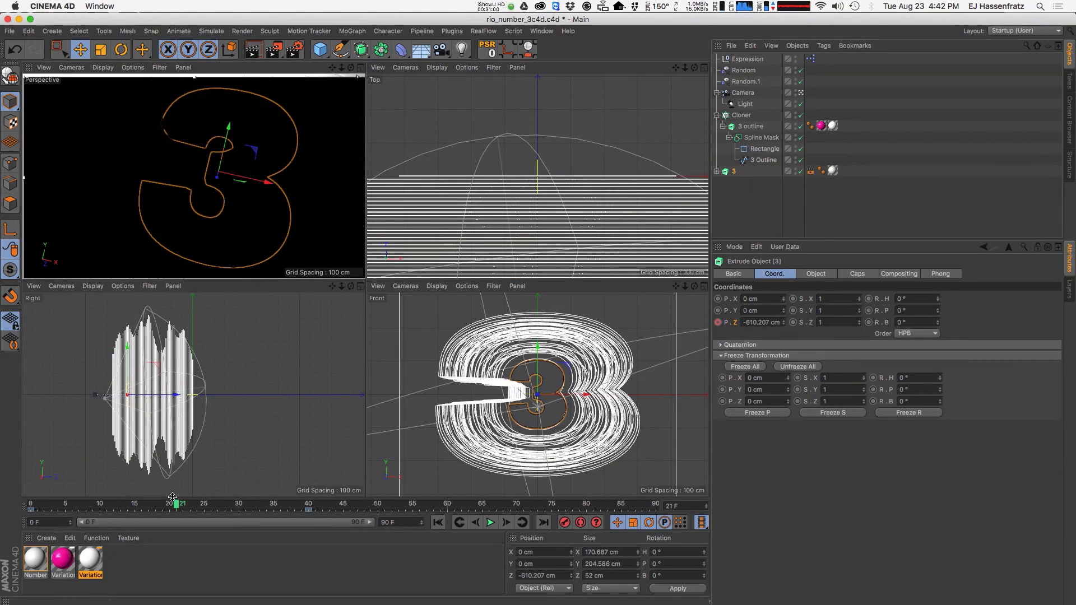
key("super+r")
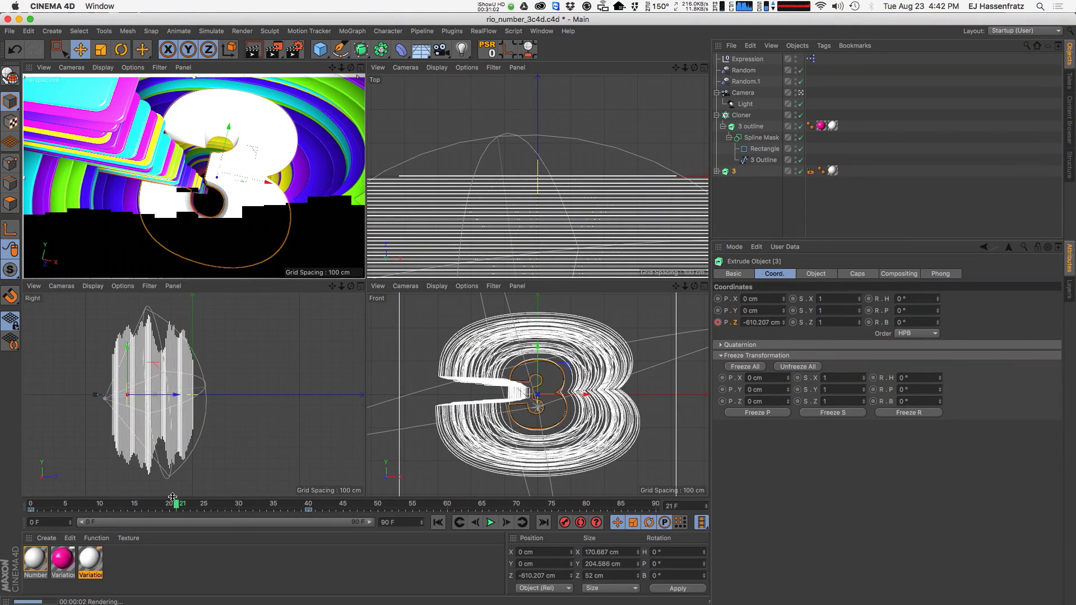
mouse_move(191, 224)
left_mouse_down("alt")
mouse_move(222, 211)
mouse_move(205, 214)
left_mouse_up("alt")
key("super+r")
Check the rendered Perspective view at frames 53 and 41, orbiting the camera slightly around the 3.
left_click_drag(48, 507, 399, 511)
key("super+r")
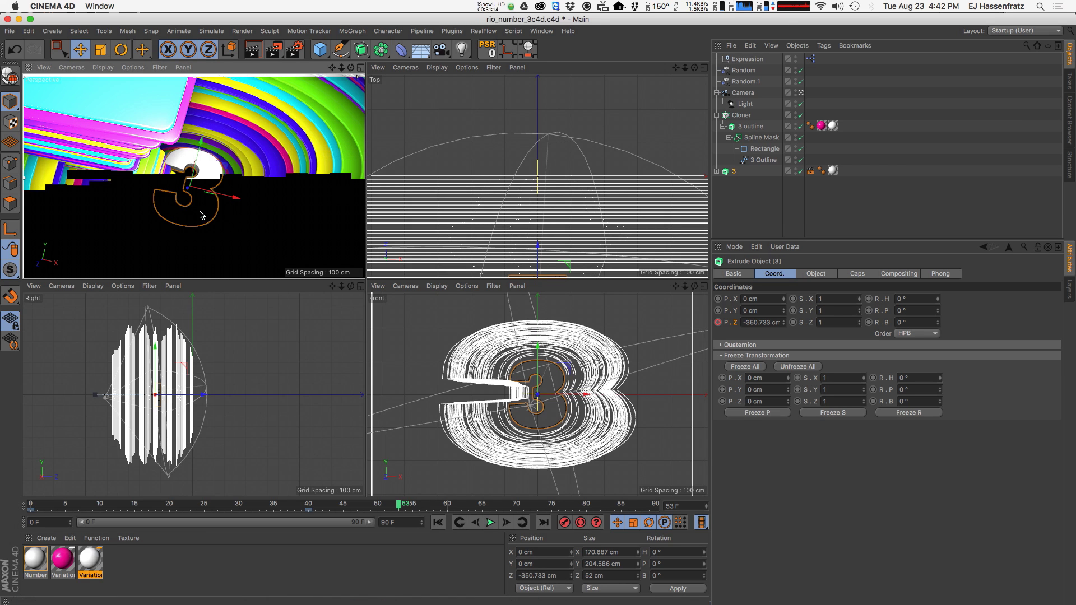
left_click_drag(202, 215, 199, 215, "alt")
key("super+r")
left_click_drag(359, 506, 315, 509)
key("super+r")
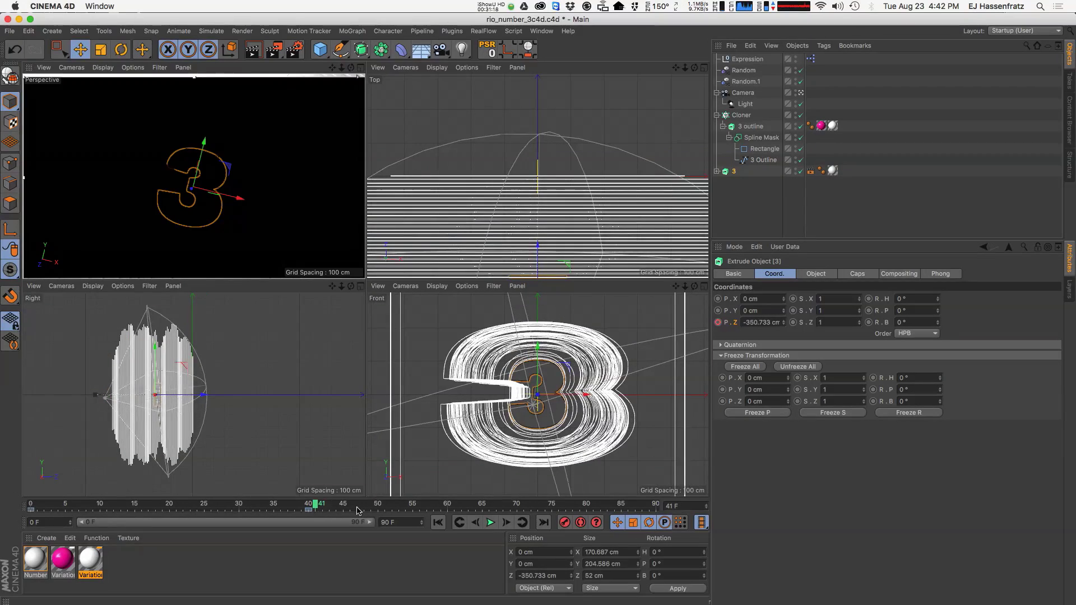
Open the dope sheet timeline, place it below the Perspective view and expand the 3's Position . Z track with its curve.
left_click(542, 31)
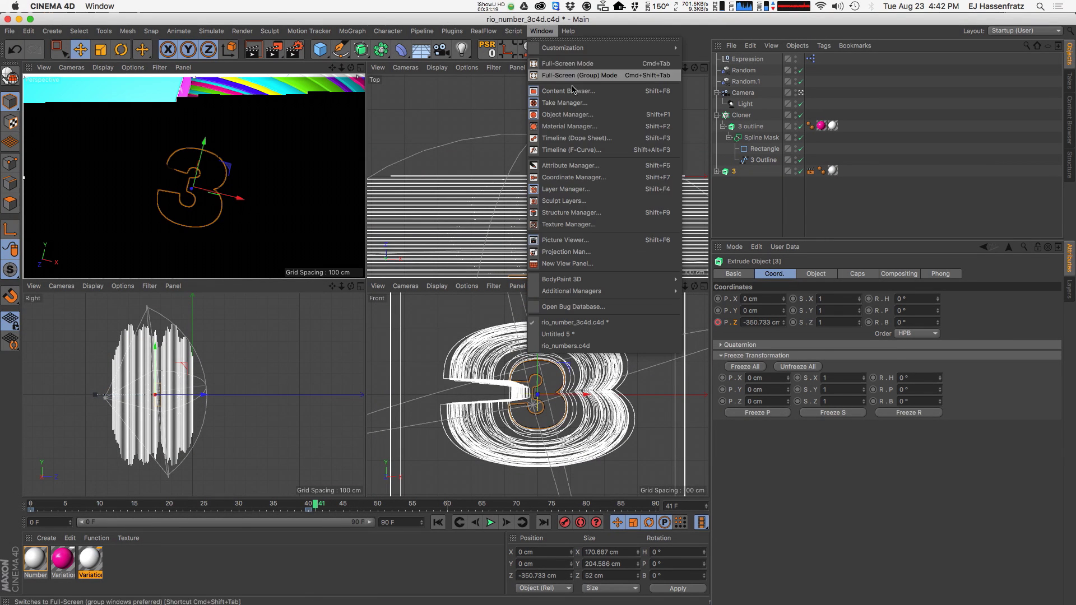
left_click(604, 140)
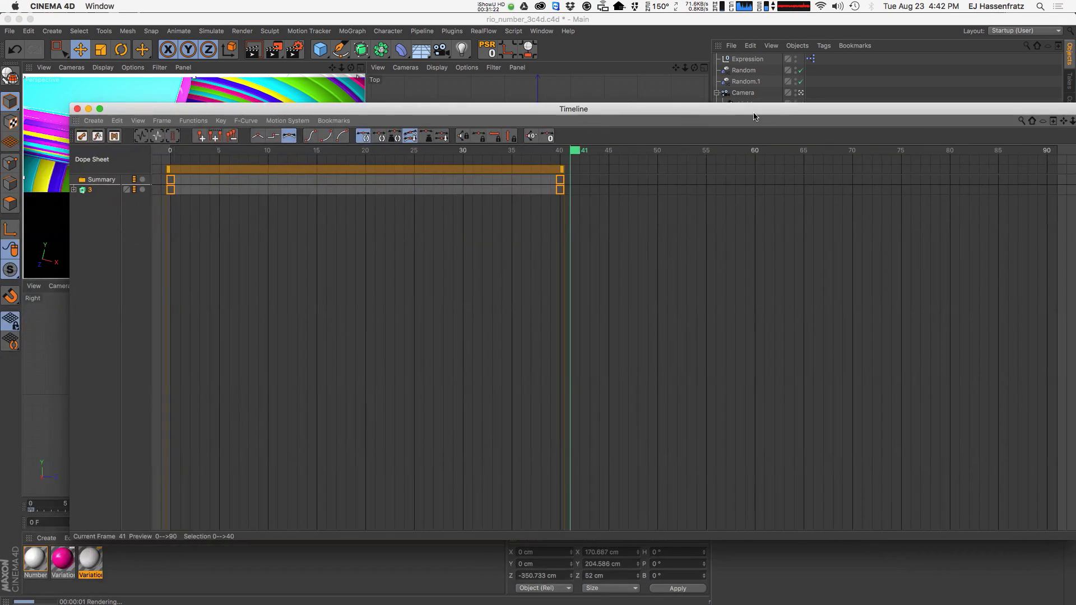
left_click_drag(754, 114, 701, 126)
left_click_drag(1023, 551, 816, 440)
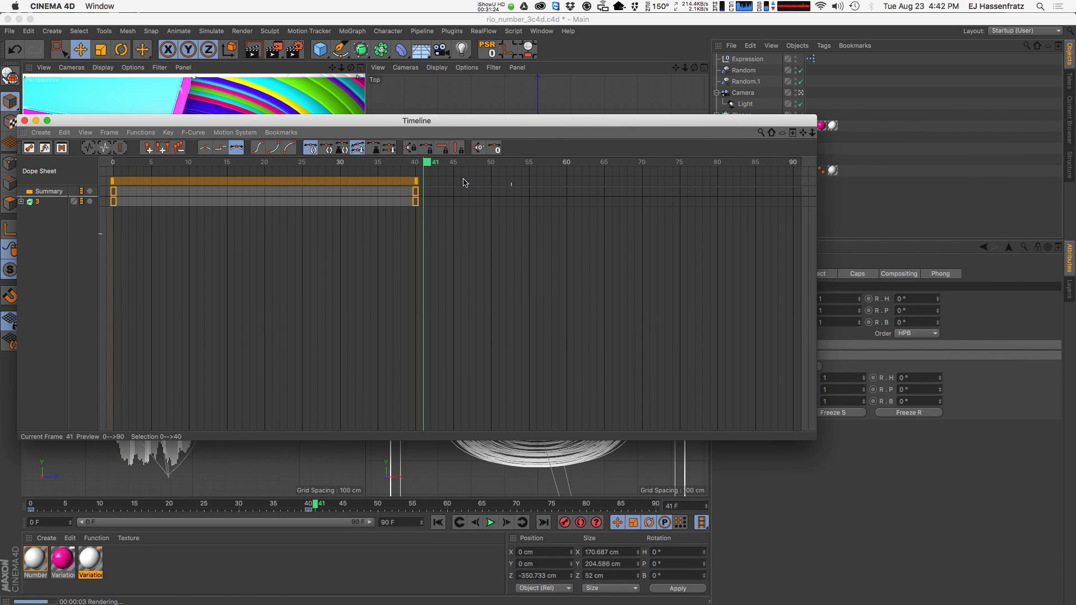
left_click_drag(431, 121, 550, 278)
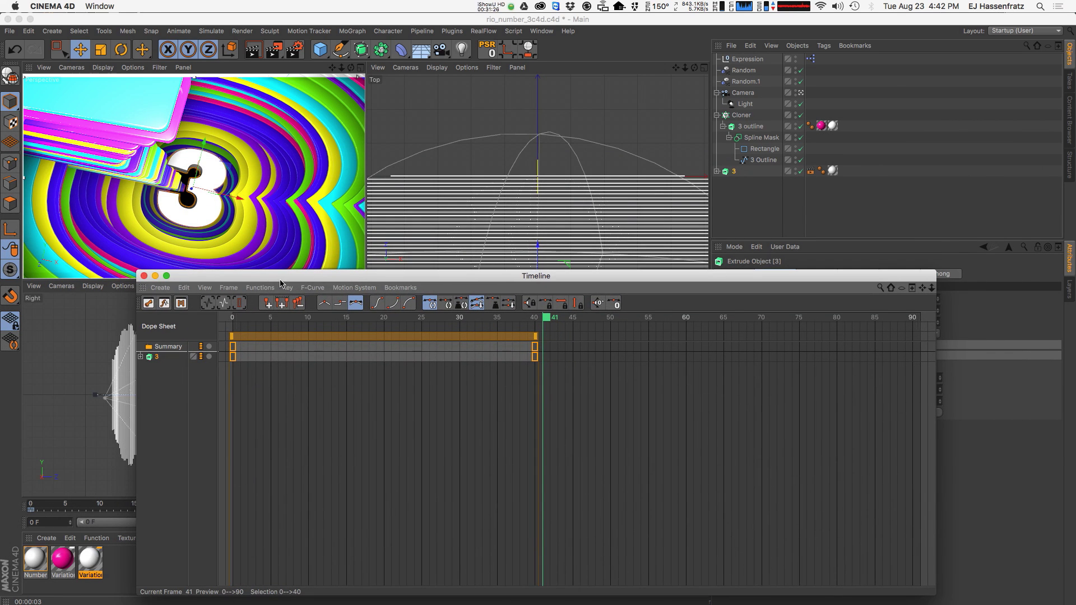
left_click_drag(280, 282, 363, 276)
left_click(227, 351)
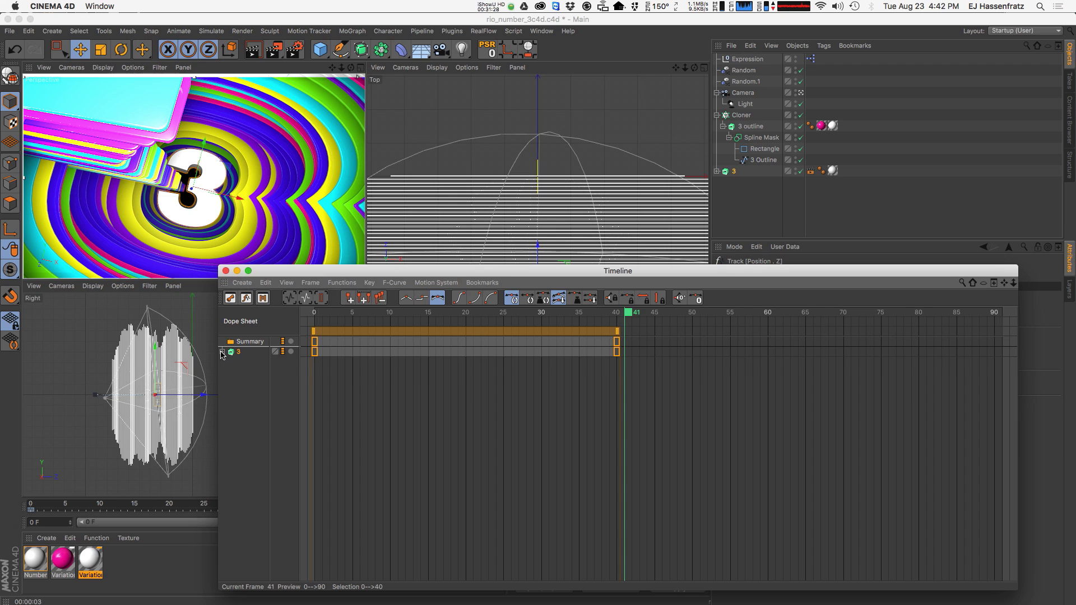
left_click(223, 353)
left_click(228, 362)
left_click(386, 352)
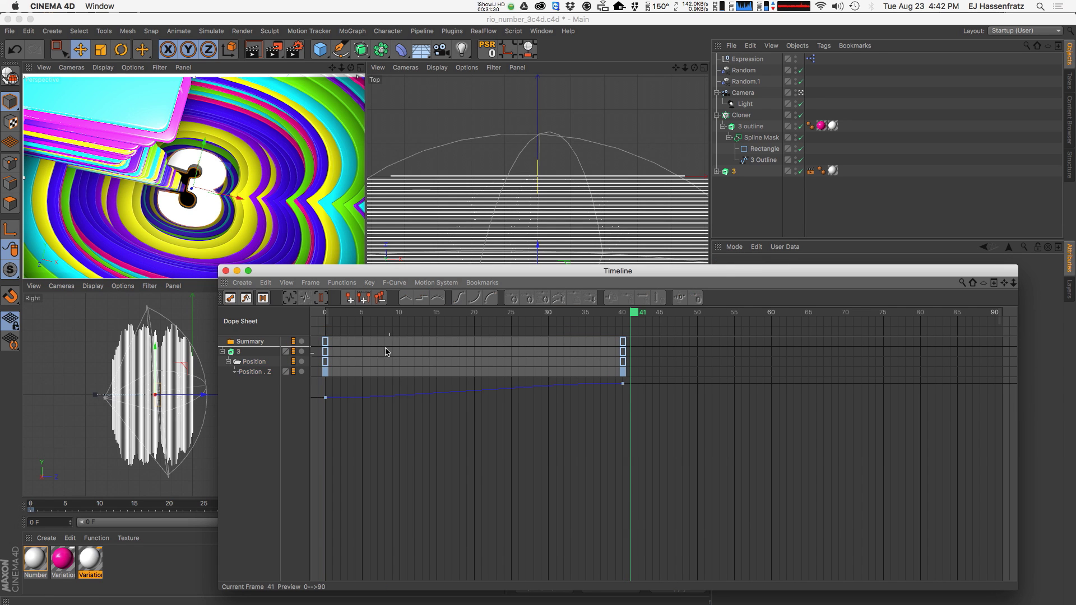
Lay out the Position . Z keys after frame 0 at frames 15, 27, 39, 53, 67 and 76 in the dope sheet.
left_click_drag(335, 313, 891, 352)
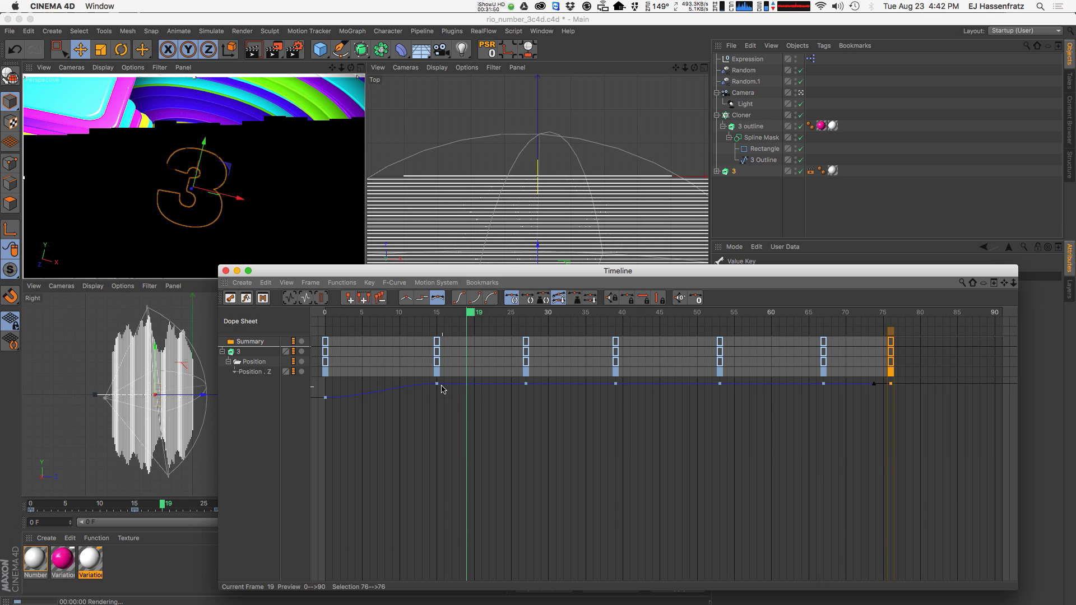
left_click_drag(426, 404, 405, 476)
right_click_drag(446, 436, 430, 509, "alt")
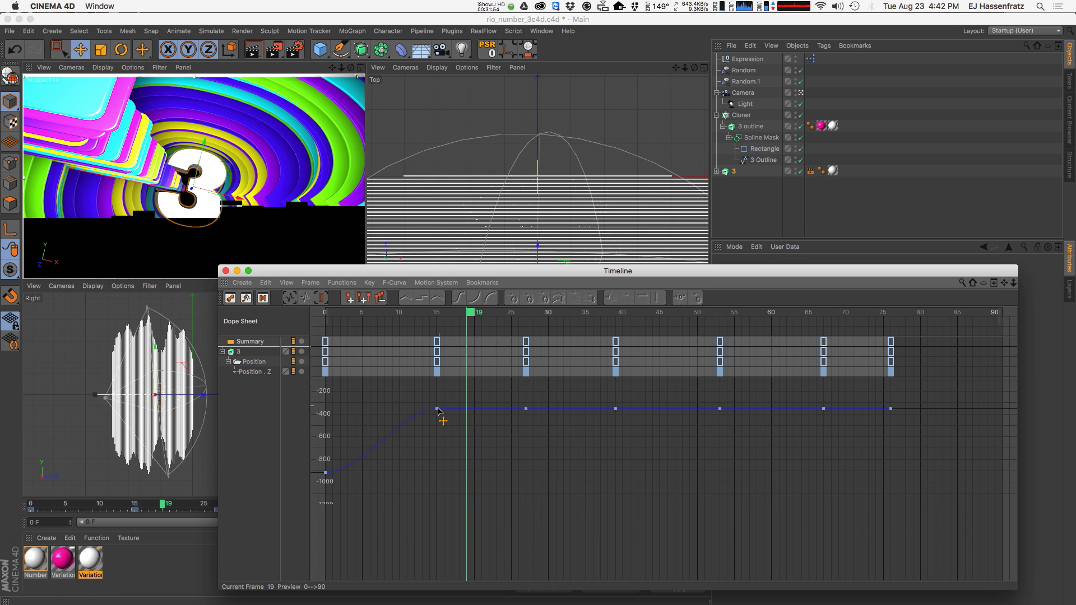
Raise the first peak key to about -220 cm at frame 12 and lower the following key to about -680 cm at frame 26.
left_click_drag(438, 411, 438, 394)
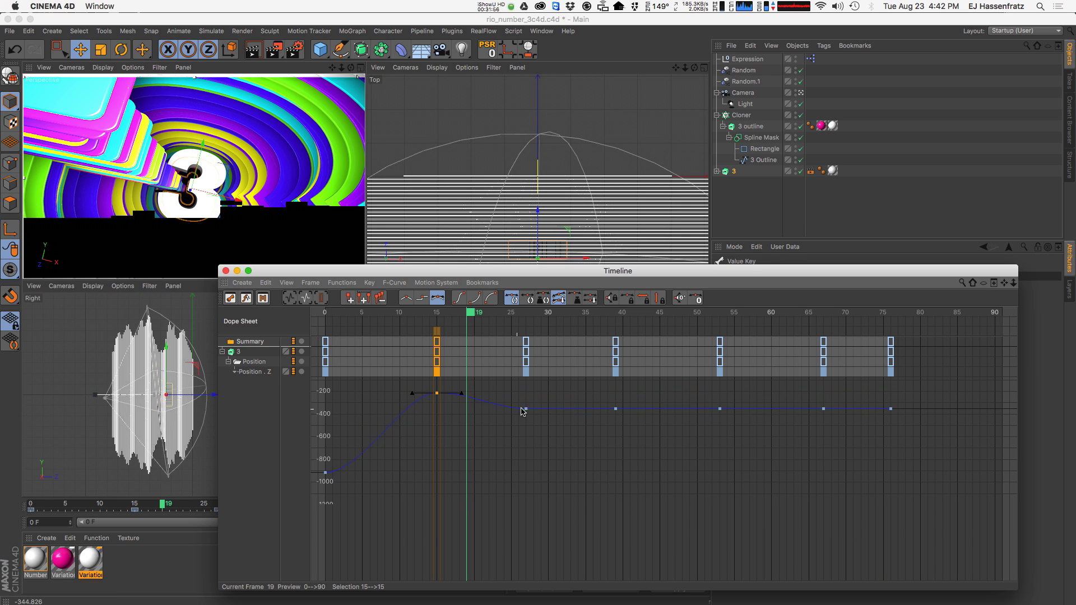
left_click_drag(527, 412, 519, 446)
left_click(326, 473)
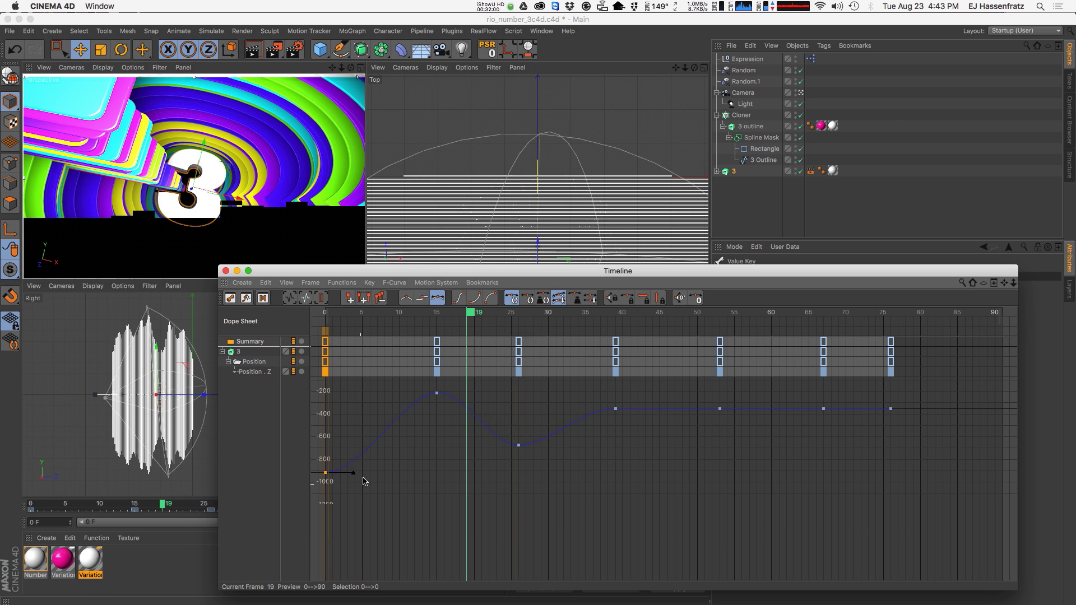
left_click_drag(338, 310, 364, 327)
left_click_drag(437, 369, 398, 392)
key("super+z")
Shape a decaying bounce with Position . Z keys of about -630 cm at frame 26, -242 at 39, -480 at 53 and -290 at 67.
left_click_drag(408, 315, 639, 335)
left_click_drag(518, 446, 549, 432)
left_click_drag(615, 409, 617, 396)
left_click_drag(721, 410, 720, 422)
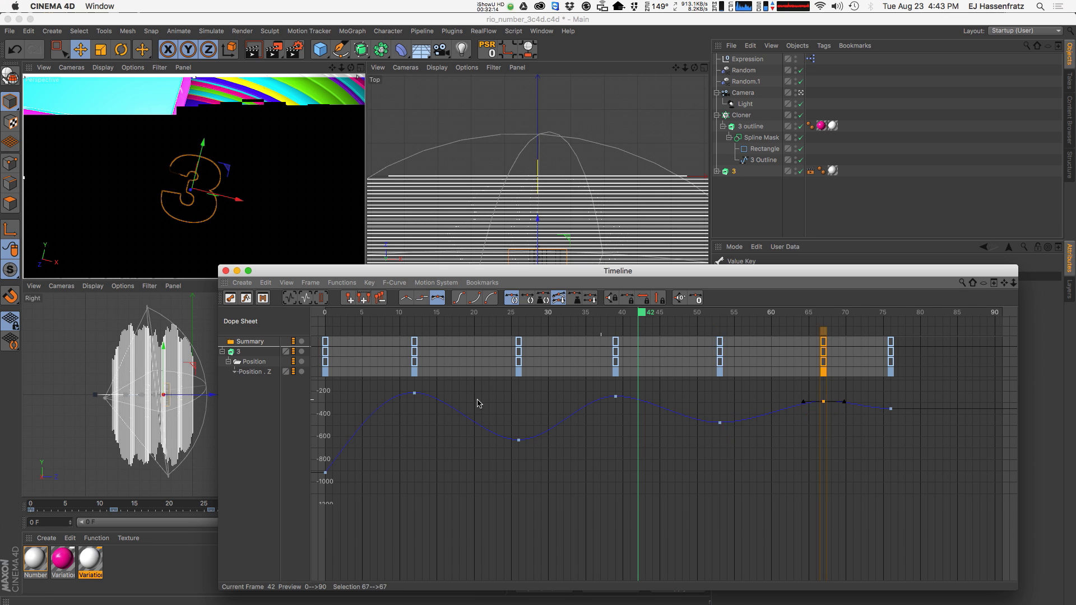
In F-Curve mode, lengthen the horizontal tangents of the six Position . Z keys after frame 0, and return to the dope sheet.
key("Tab")
middle_click_drag(640, 408, 640, 417, "alt")
right_click_drag(640, 416, 404, 386, "alt")
left_click_drag(358, 341, 822, 440)
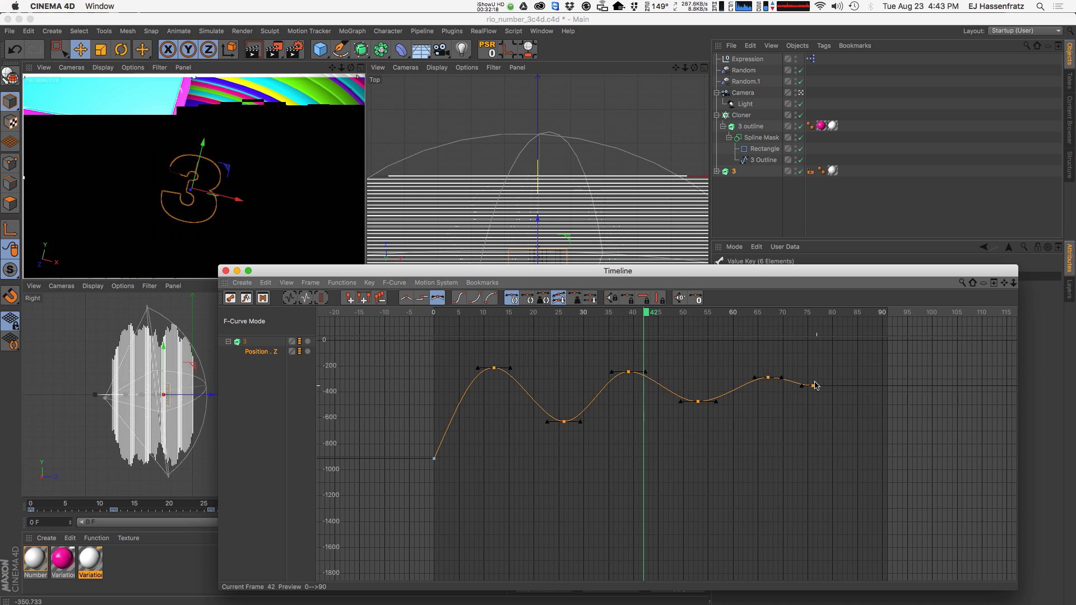
mouse_move(782, 378)
left_mouse_down()
mouse_move(797, 381)
mouse_move(788, 384)
left_mouse_up()
key("super+z")
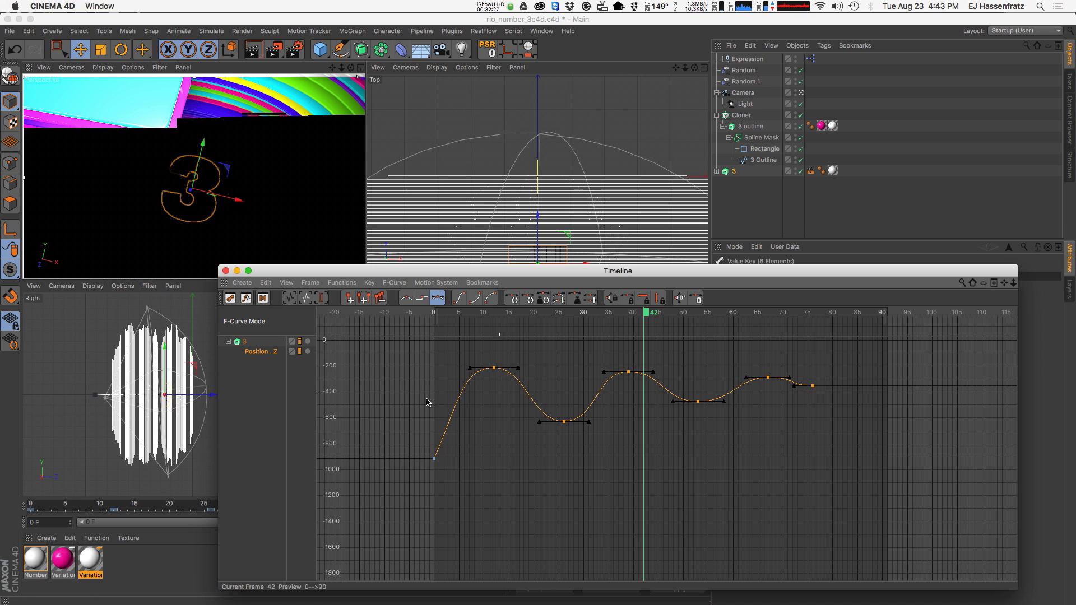
left_click(667, 378)
key("Tab")
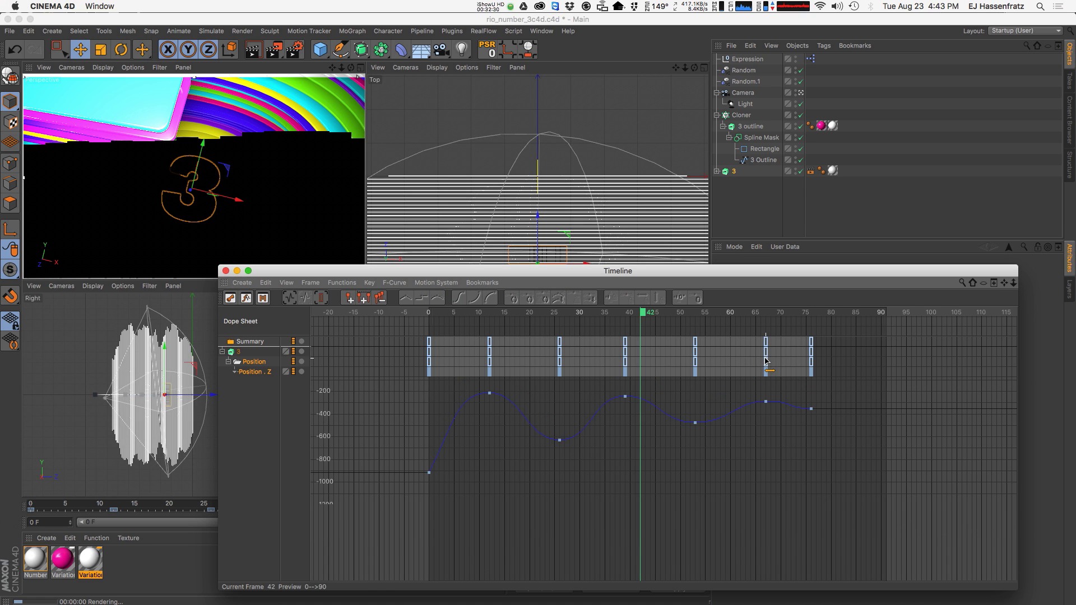
Move the frame 67 key to frame 64 and the last key to frame 74, and play the animation from the start.
left_click(753, 359)
left_click_drag(809, 362, 799, 364)
left_click(625, 371)
left_click_drag(357, 273, 0, 325)
left_click(441, 523)
left_click(495, 527)
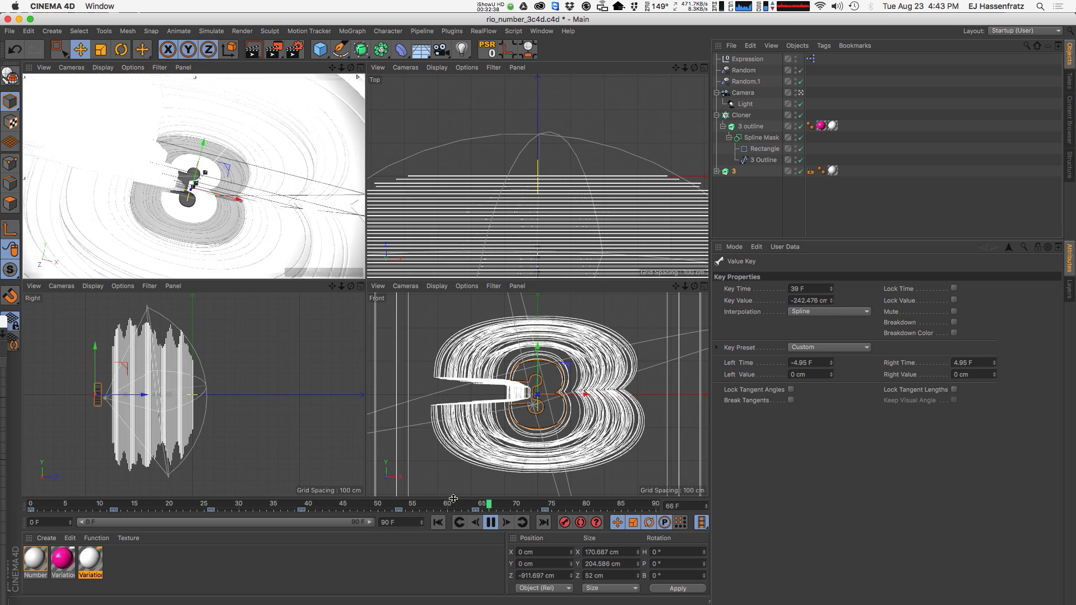
Duplicate the last Position . Z key and place it at frame 87, with the preceding key at frame 76 lowered to about -385 cm.
left_click_drag(0, 321, 660, 252)
left_click_drag(674, 352, 718, 354, "ctrl")
left_click_drag(671, 391, 671, 395)
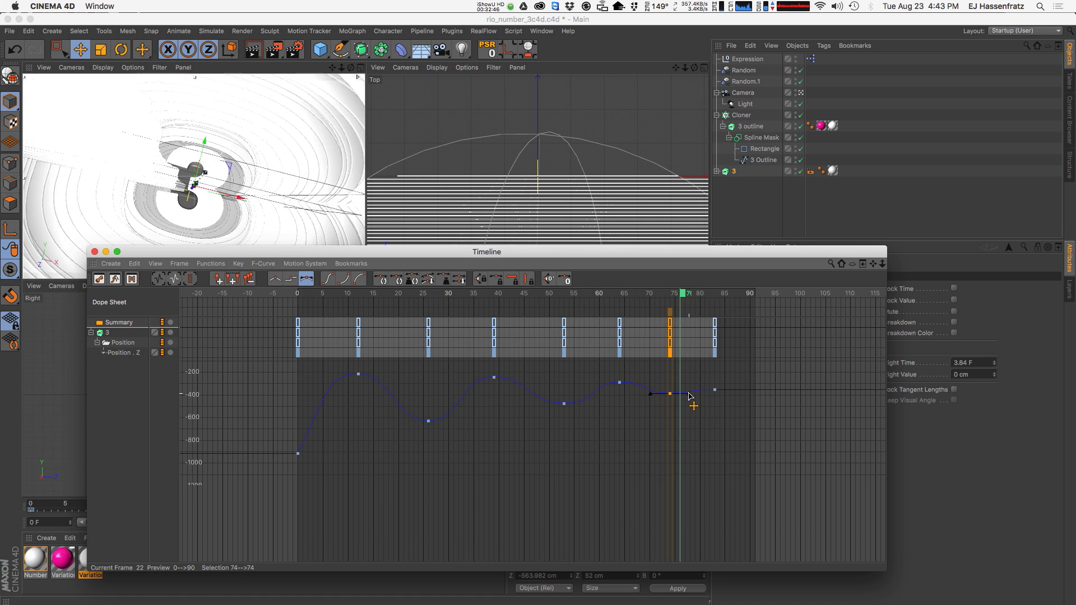
left_click_drag(717, 338, 738, 338)
mouse_move(672, 342)
left_mouse_down()
mouse_move(687, 346)
mouse_move(680, 352)
left_mouse_up()
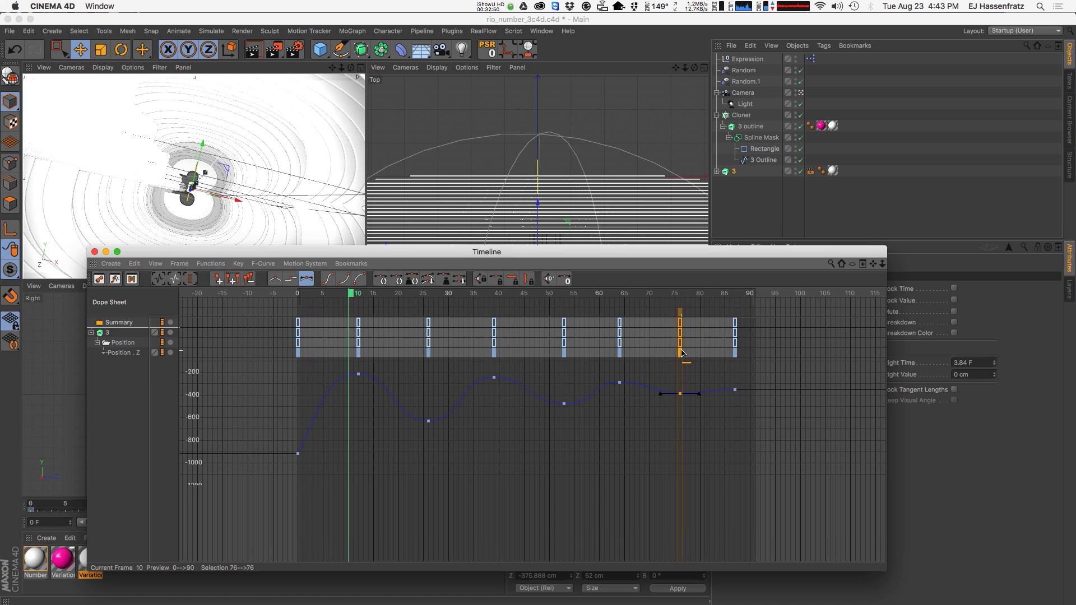
left_click(735, 353)
left_click(680, 353)
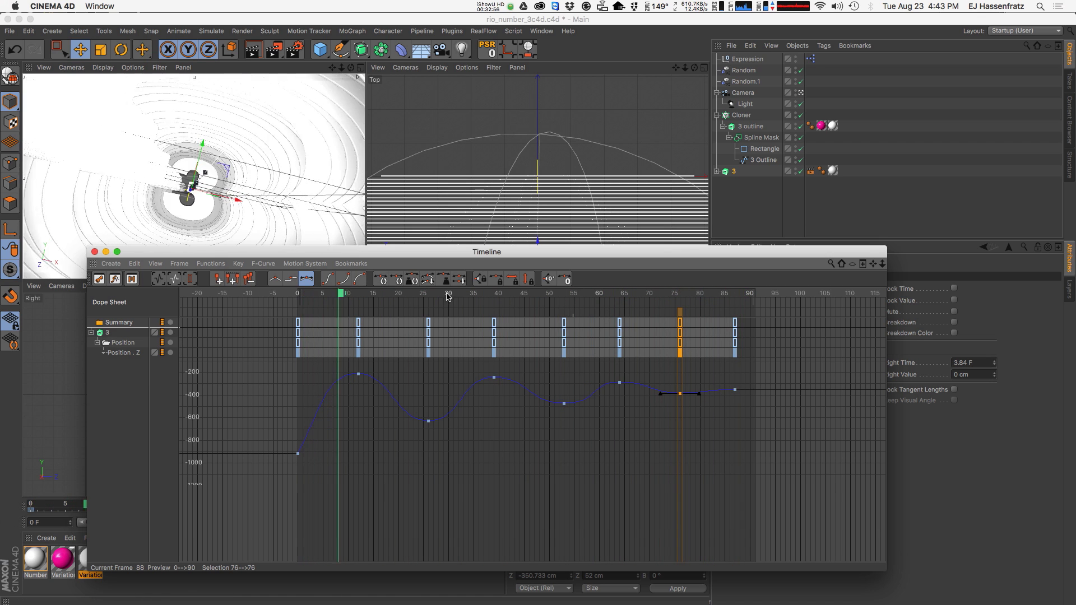
left_click(95, 253)
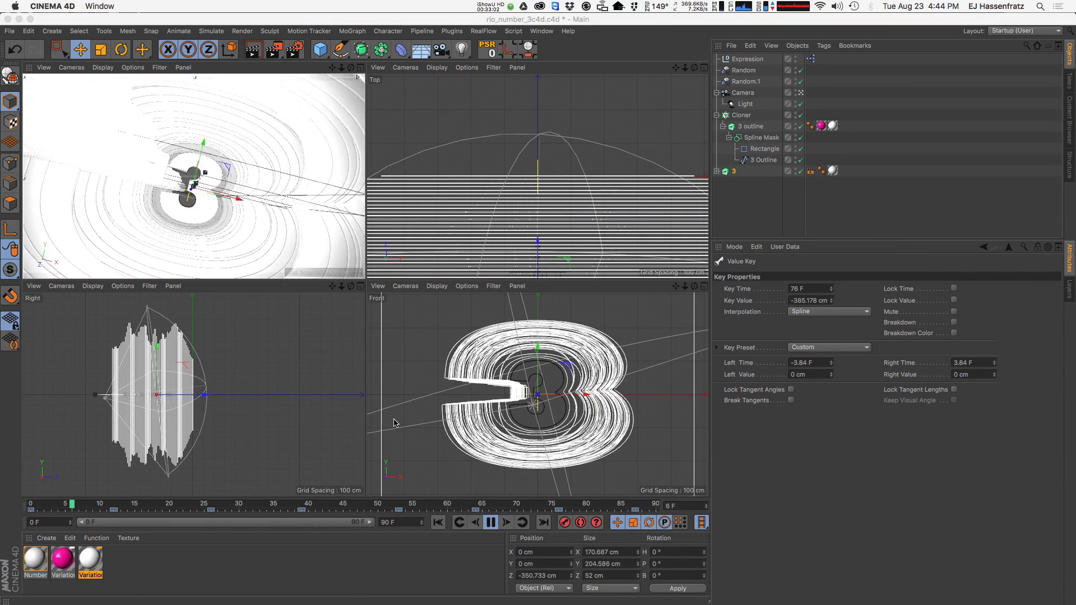
Reopen the dope sheet timeline and raise the frame 12 Position . Z key well above -200 cm.
left_click(545, 32)
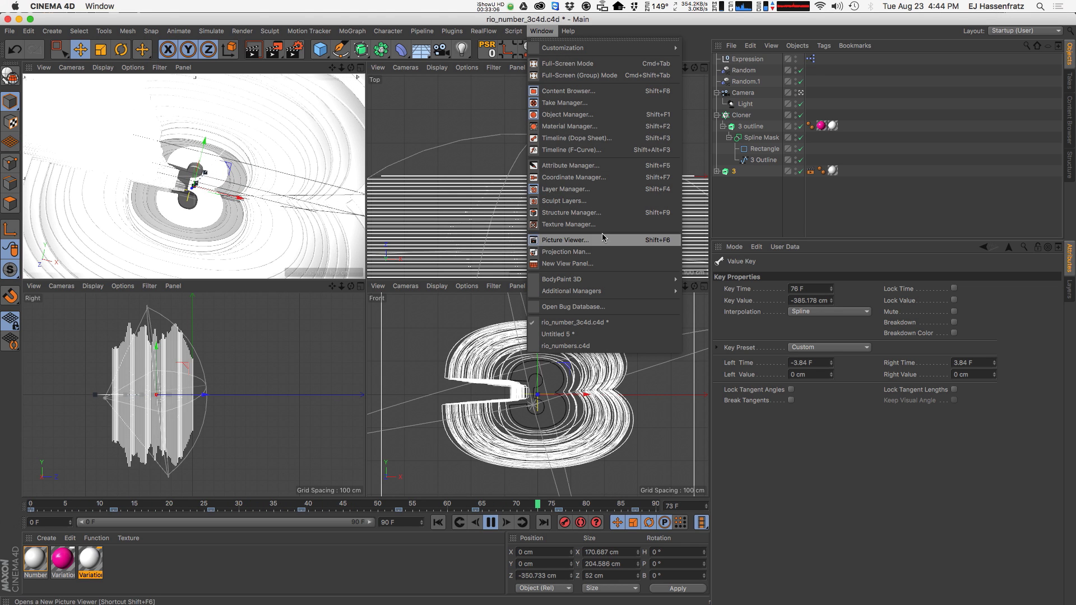
left_click(577, 138)
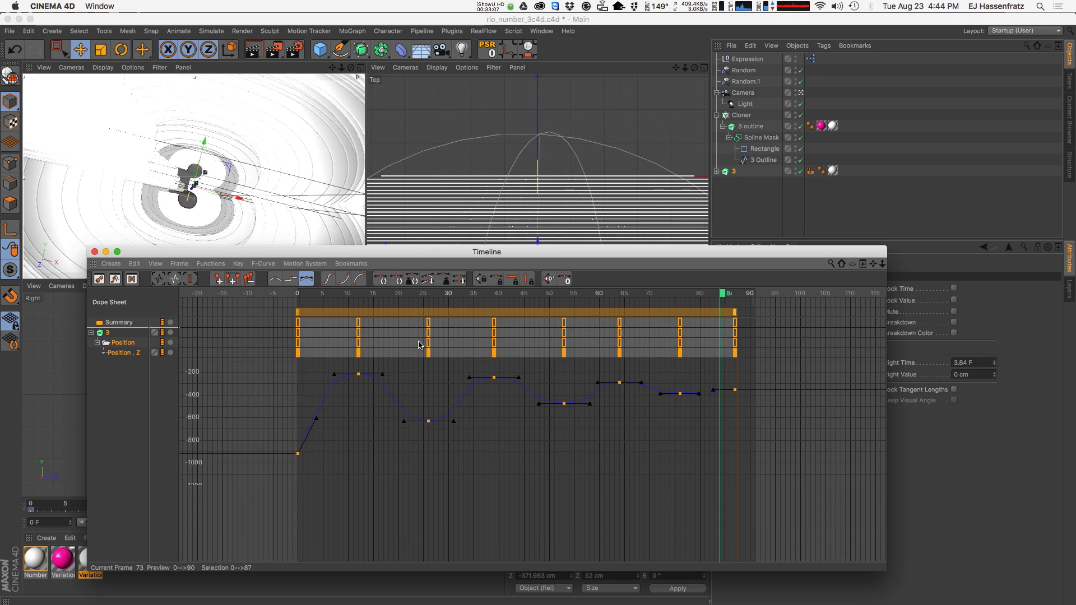
left_click(358, 364)
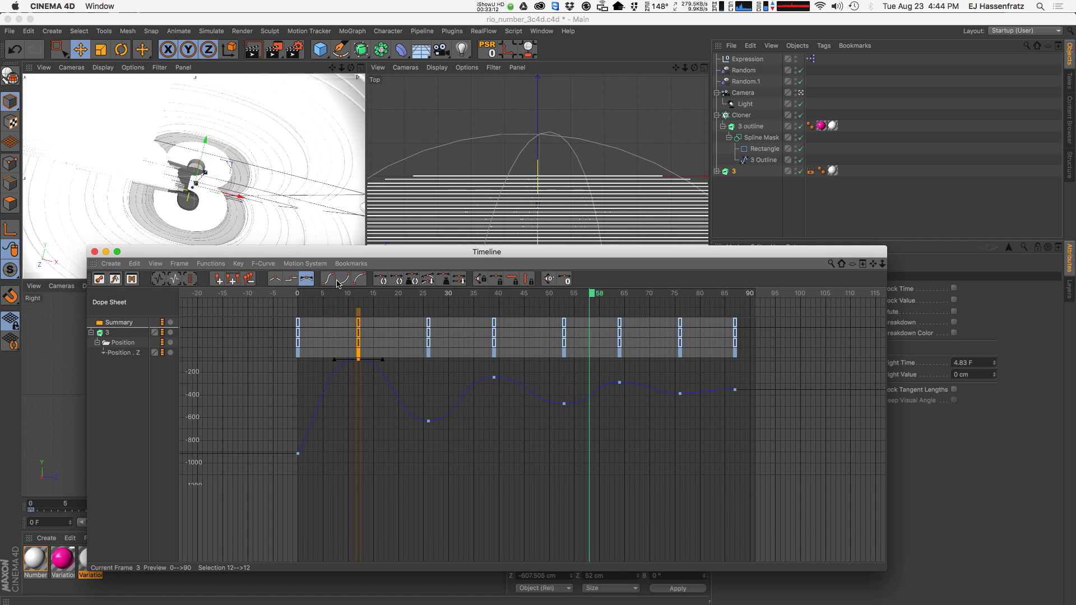
Close the timeline window and render the perspective view at frame 19.
left_click(95, 252)
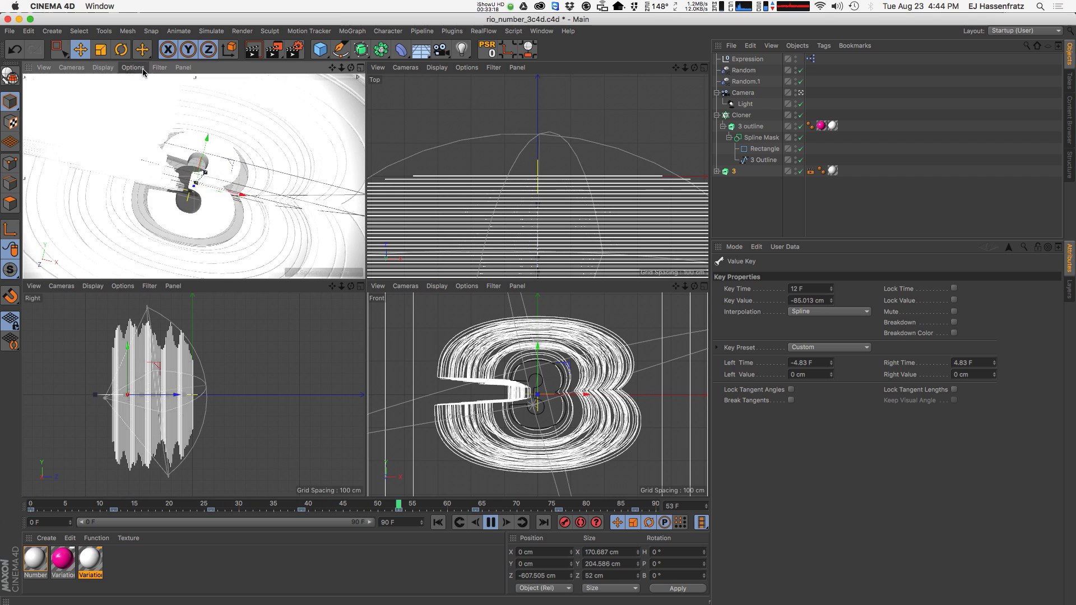
left_click(160, 67)
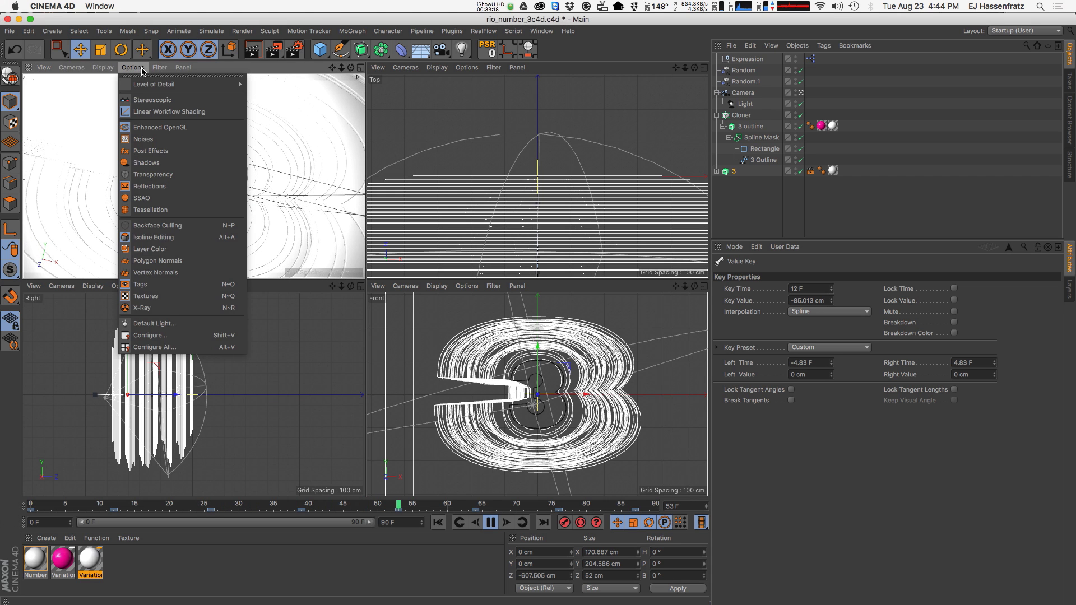
left_click(297, 68)
key("ctrl+r")
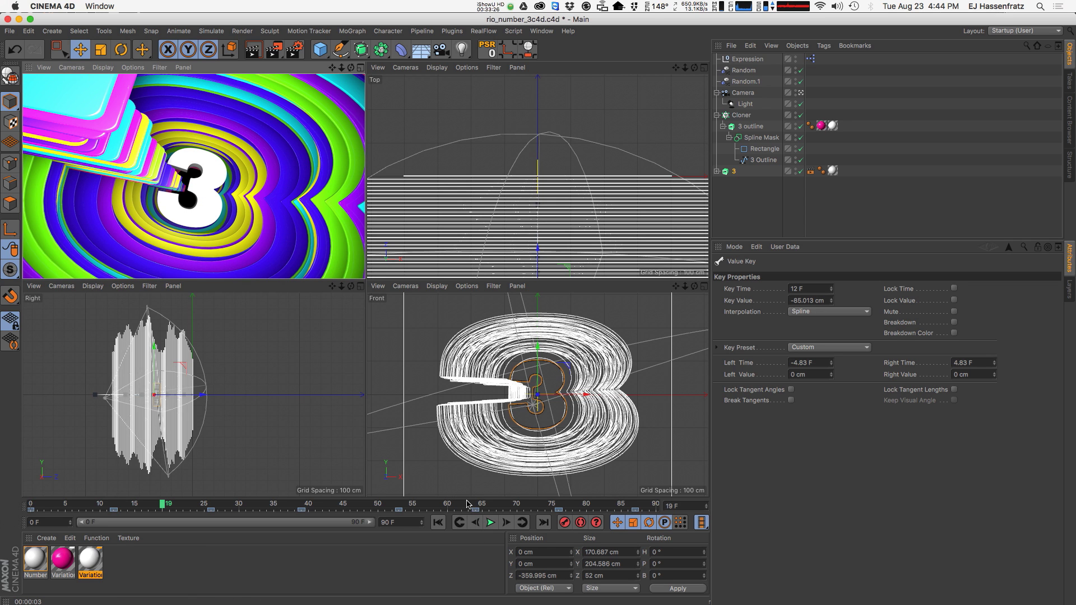
double_click(34, 560)
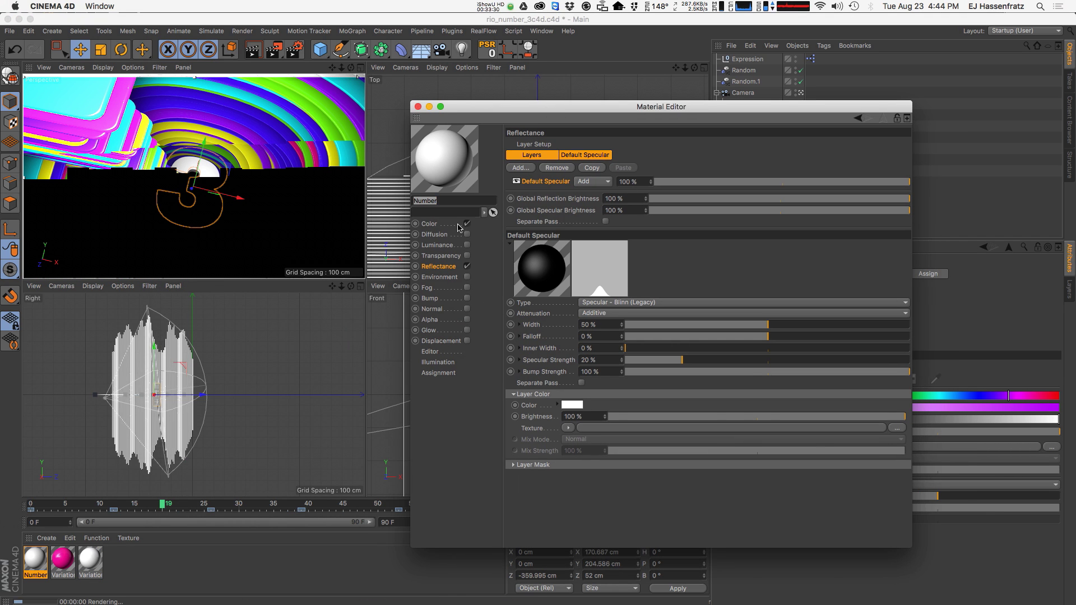
left_click(345, 147)
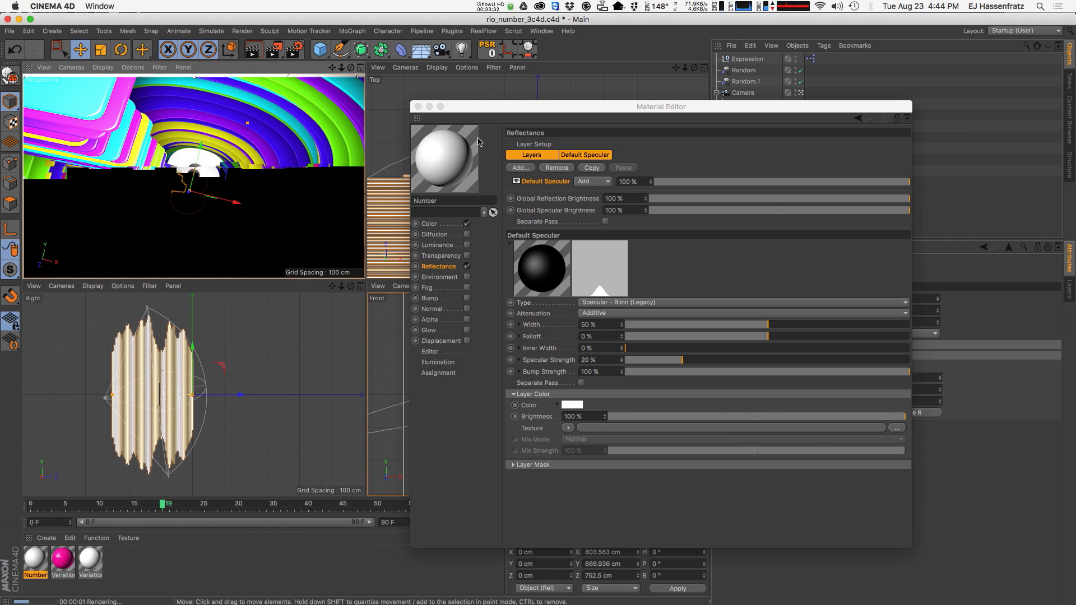
left_click(149, 510, "shift")
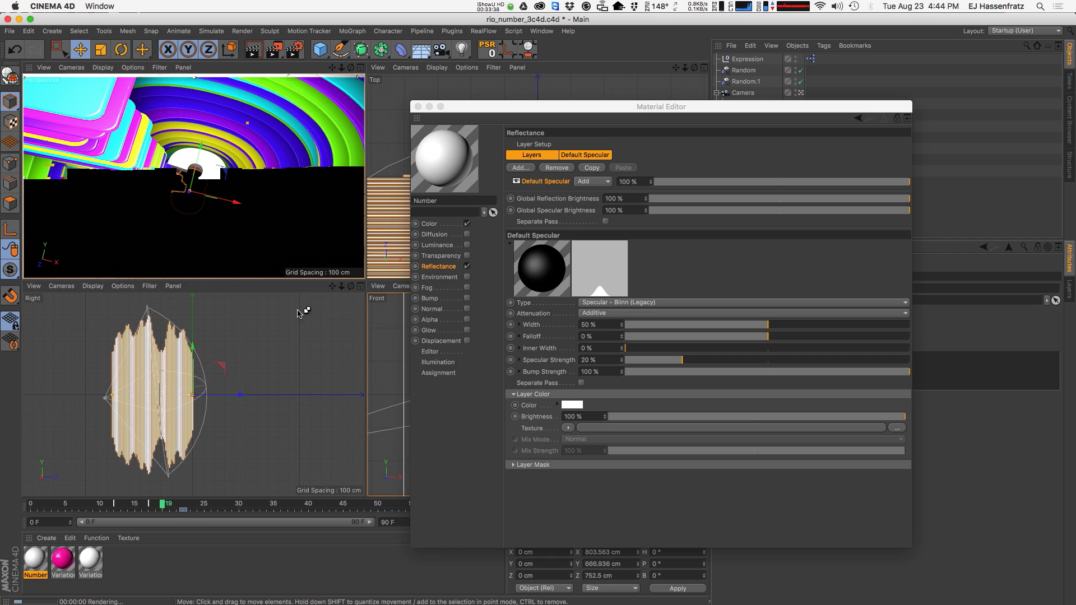
key("super+z")
left_click(418, 107)
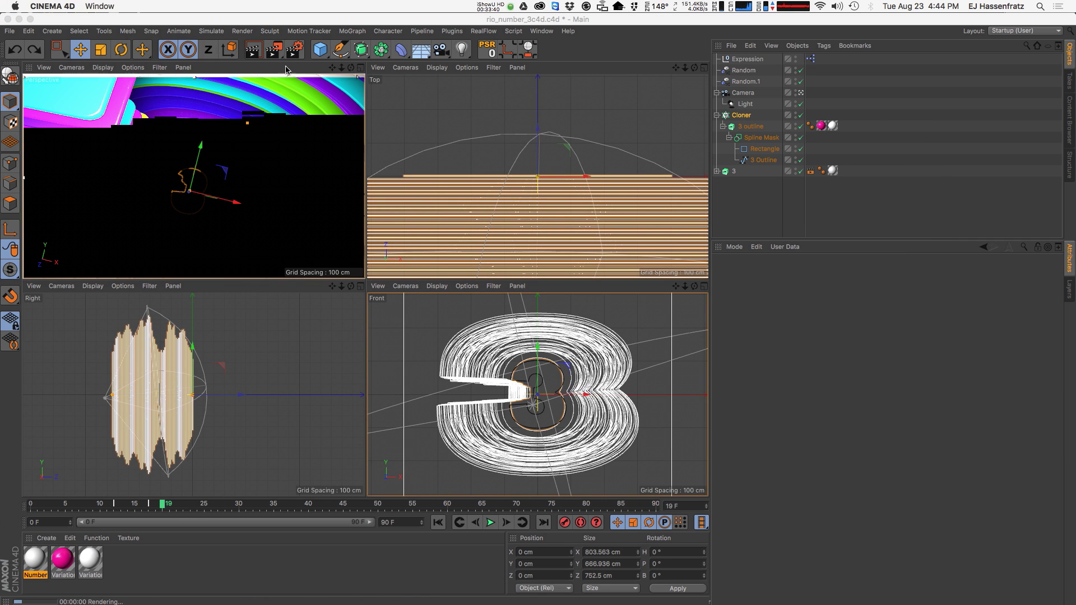
Open the Number material for editing and darken its color slightly from white to a very light gray.
double_click(40, 556)
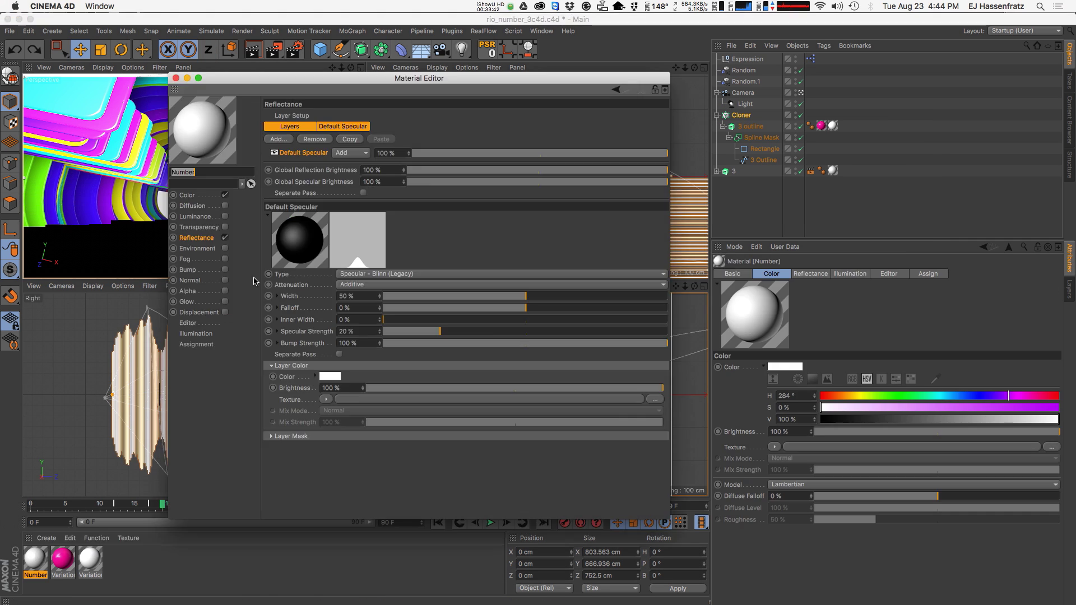
left_click_drag(295, 79, 510, 95)
left_click(420, 221)
left_click(414, 211)
left_click_drag(549, 164, 538, 164)
Set the Number material's default specular to 97% width, -36% falloff and 43% specular strength.
left_click(427, 253)
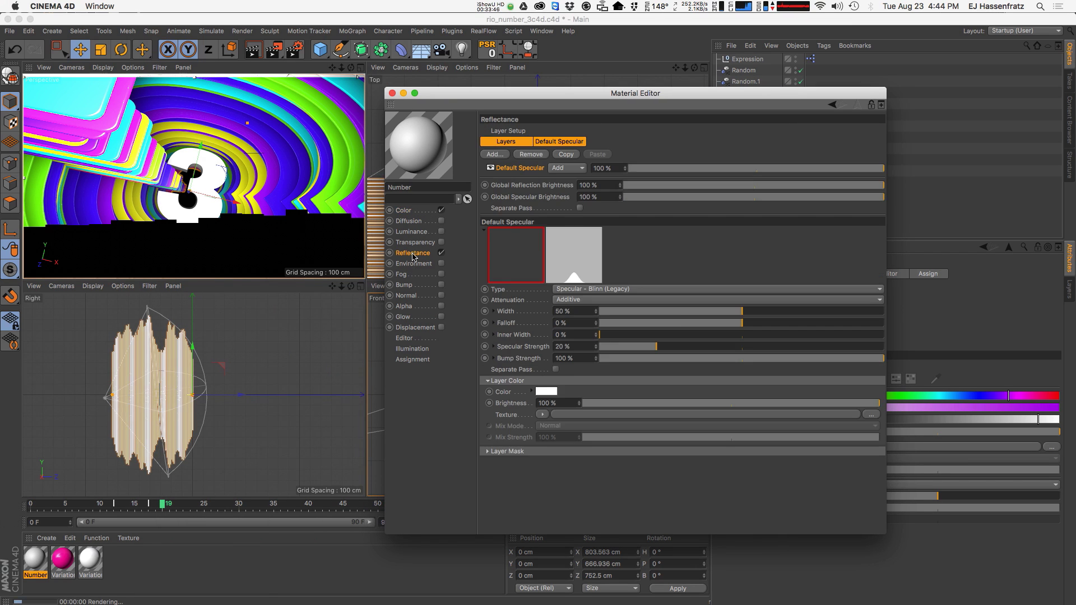
mouse_move(773, 325)
left_mouse_down()
mouse_move(747, 324)
mouse_move(877, 312)
mouse_move(755, 324)
left_mouse_up()
left_click_drag(668, 352, 745, 321)
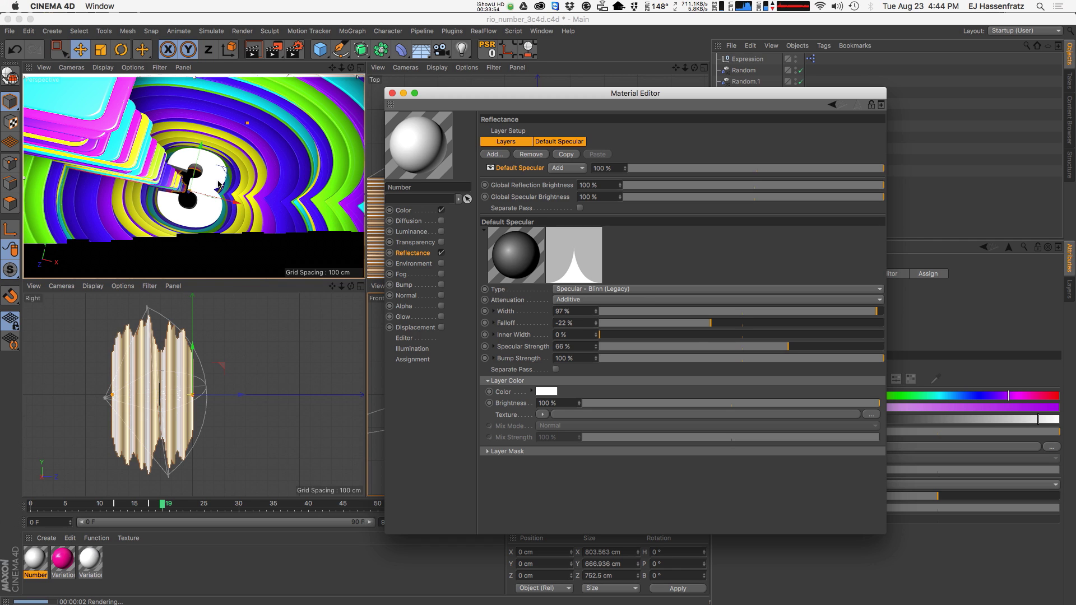
left_click_drag(708, 323, 721, 348)
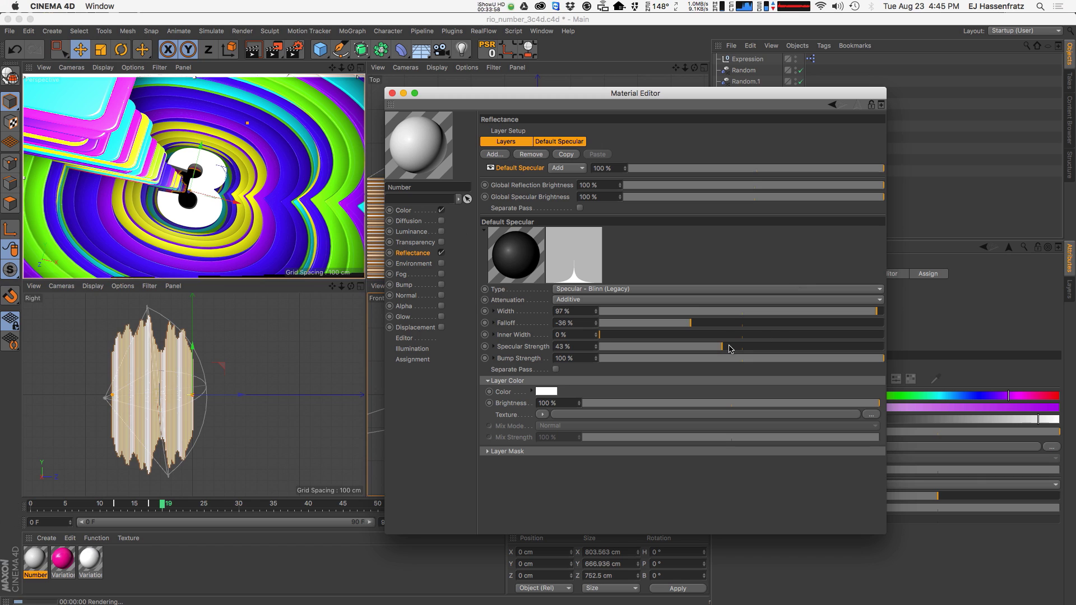
Darken the Number material's color to a neutral gray with a value of 79.107%.
left_click(431, 212)
left_click_drag(539, 168, 538, 176)
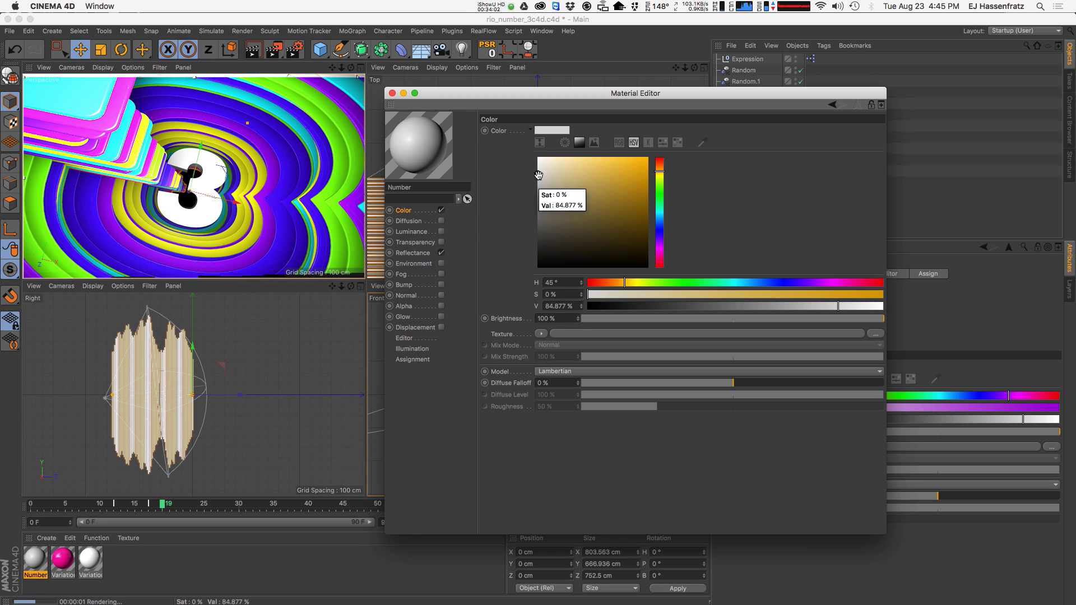
left_click_drag(543, 182, 537, 181)
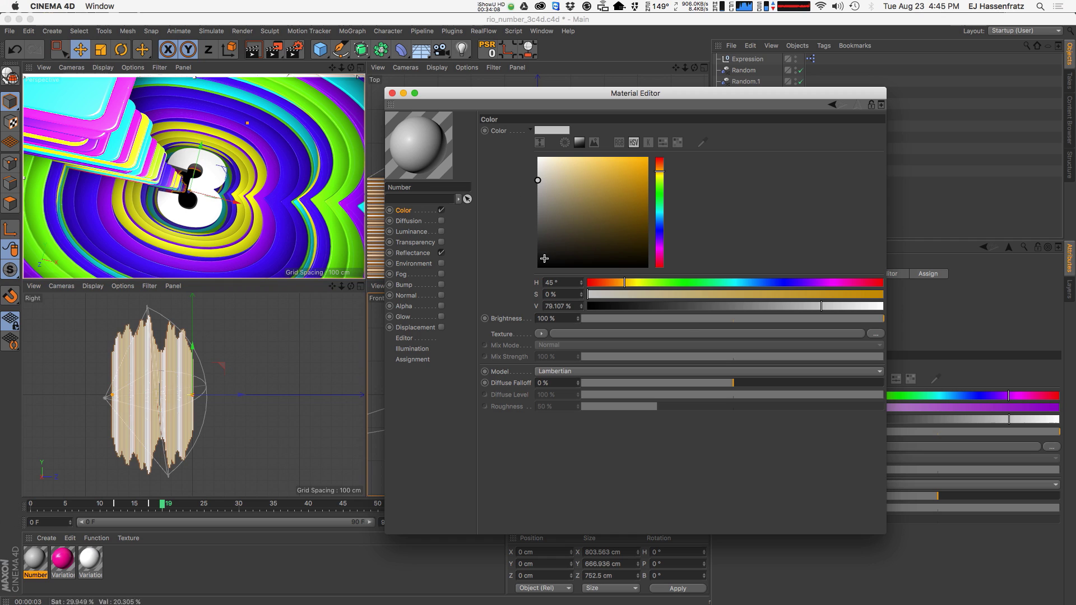
Set the Number material's specular to 61% width, -21% falloff and 82% strength, and close the Material Editor.
left_click(416, 253)
left_click_drag(761, 347, 834, 347)
left_click_drag(816, 309, 792, 313)
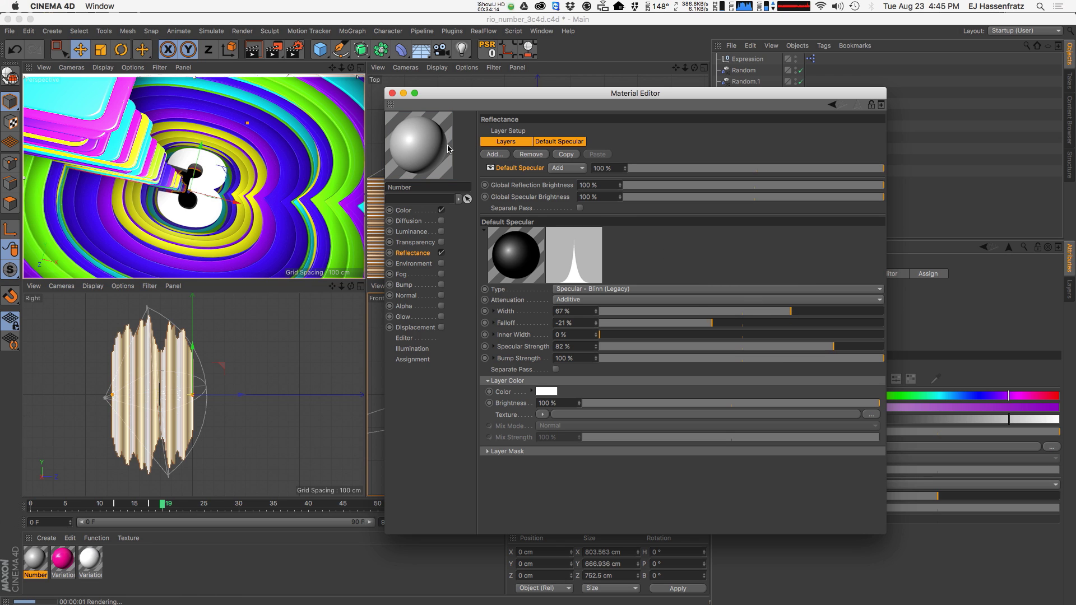
left_click_drag(783, 314, 709, 315)
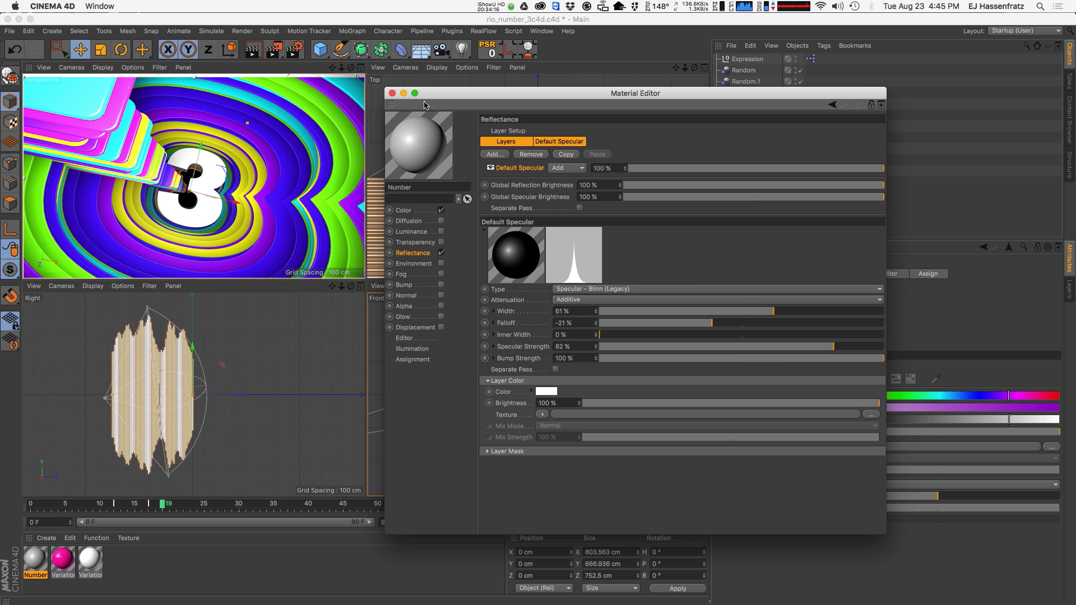
left_click(393, 93)
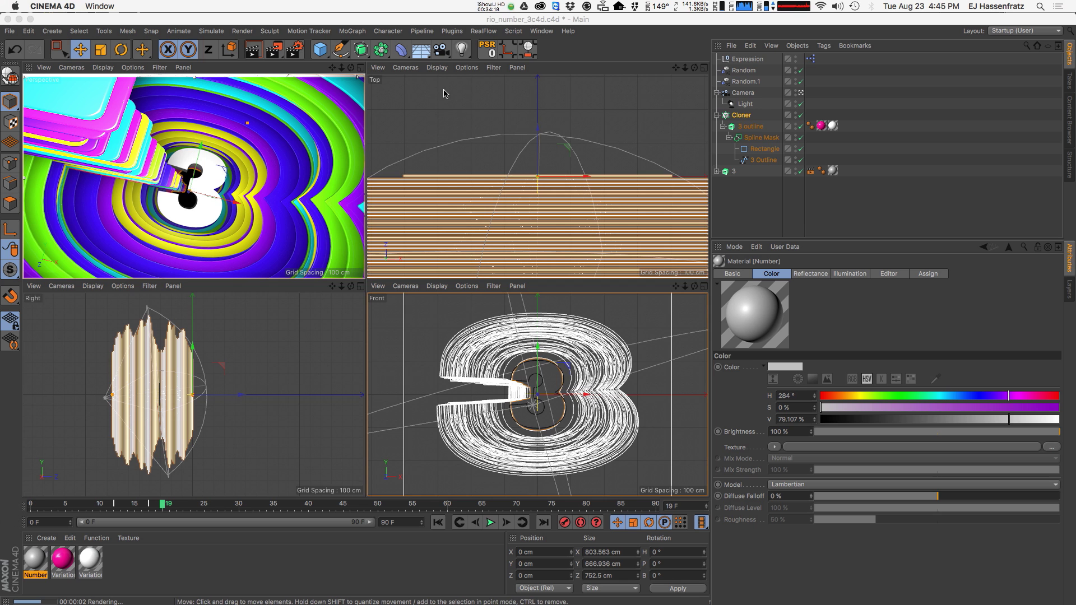
Play the animation, stop it at frame 17, and render the perspective view.
left_click(490, 523)
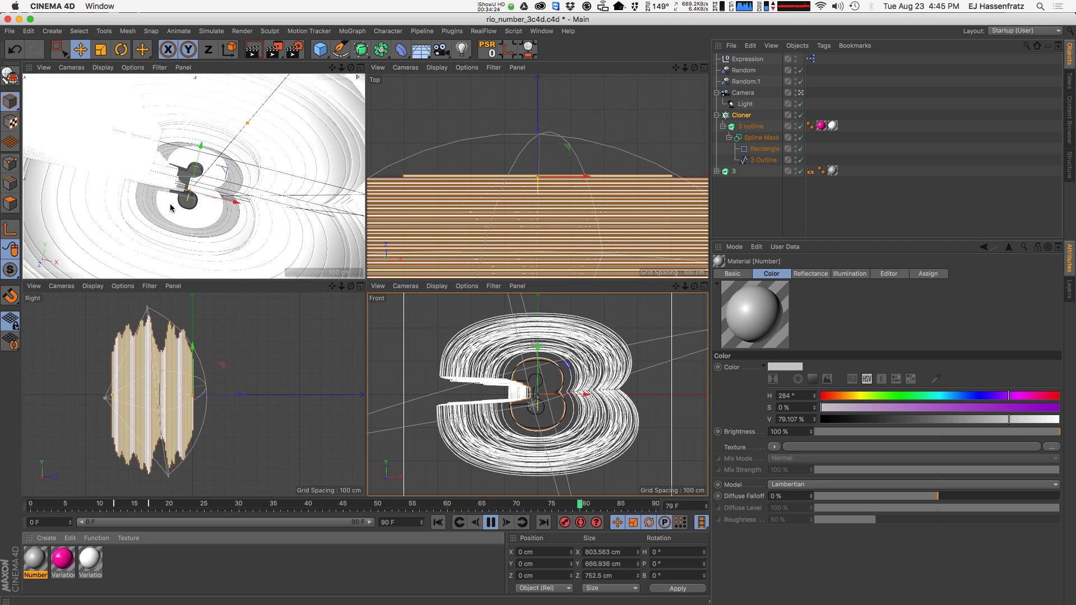
left_click(490, 523)
key("super+r")
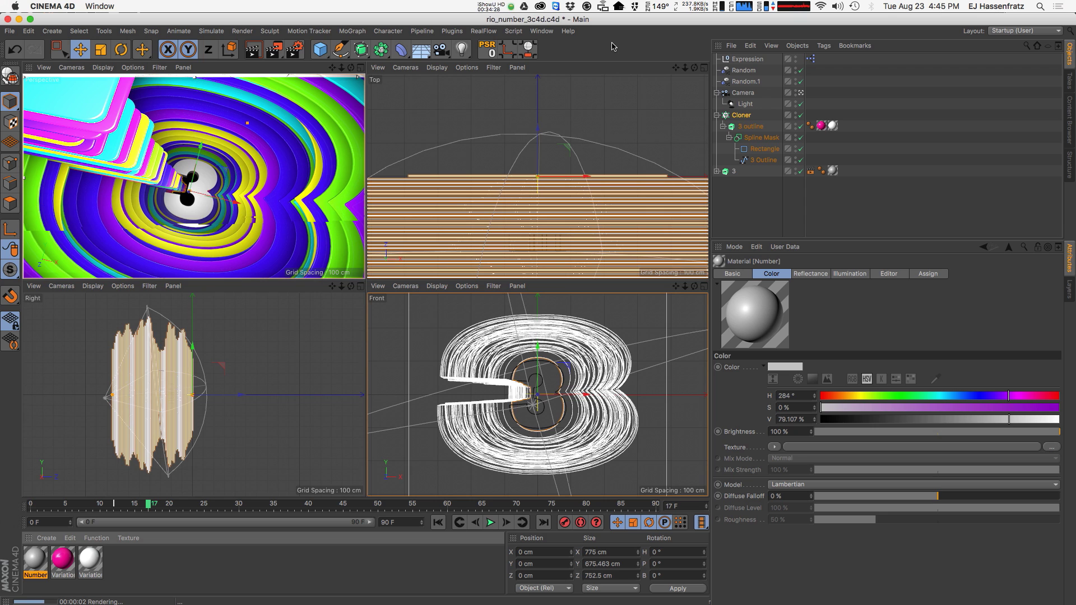
Lighten the Number material's color to a value of 90.575% with 0% saturation, and close the Material Editor.
double_click(41, 563)
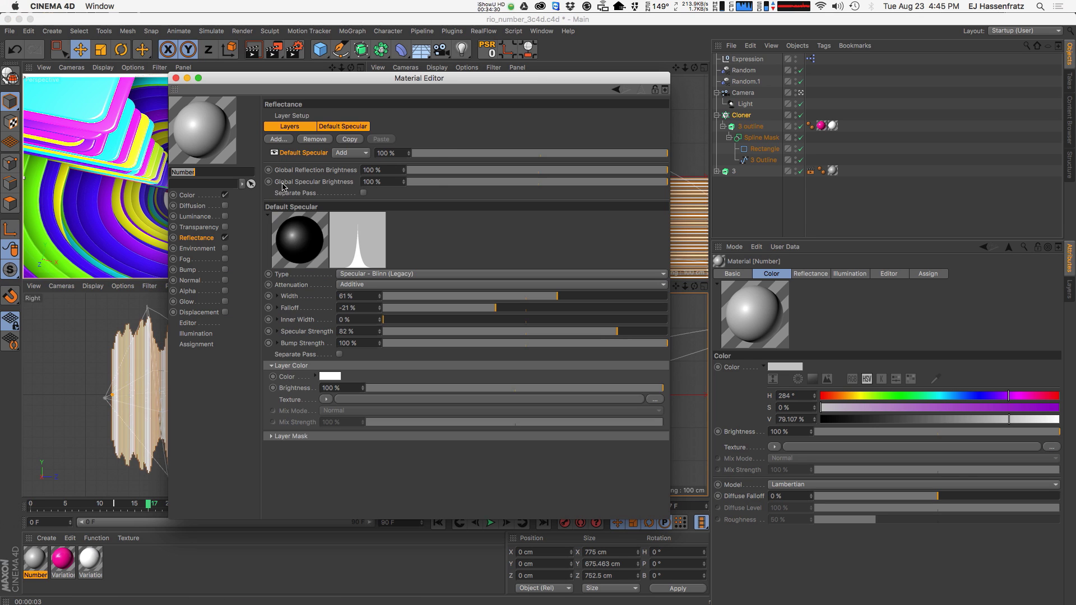
left_click(223, 197)
left_click_drag(325, 157, 321, 152)
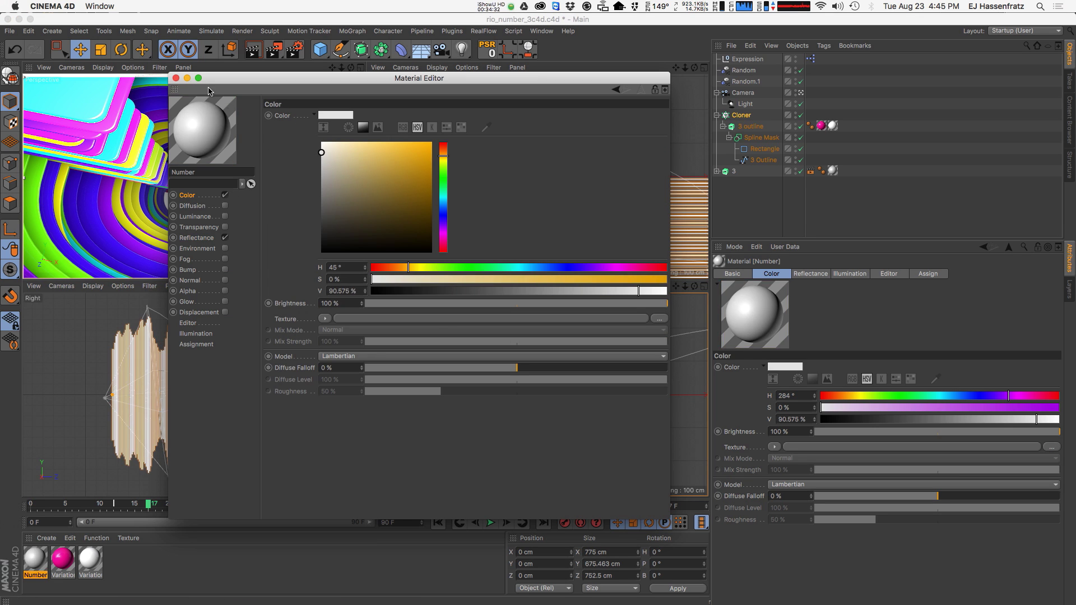
left_click(176, 79)
Save the current project, and save a copy of it as rio_number_2.c4d in the RIO_NUMBERS folder.
key("super+s")
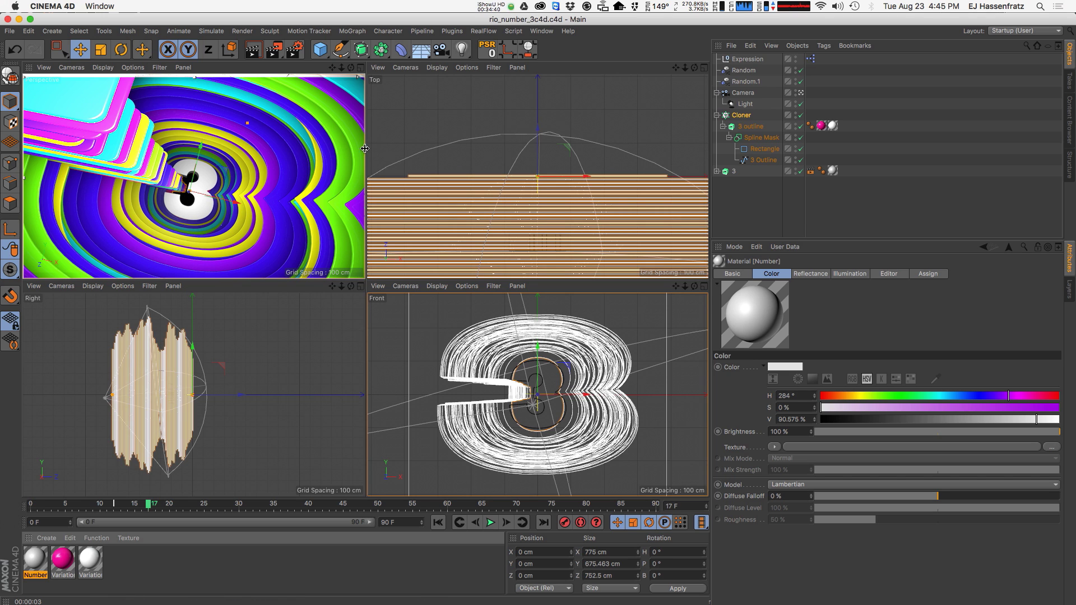
left_click(10, 31)
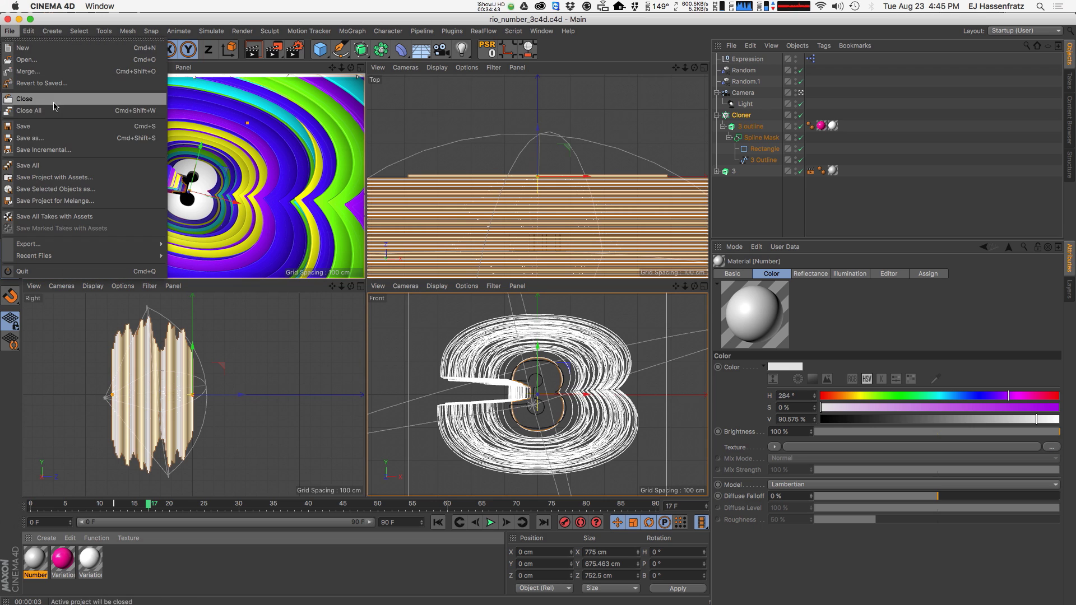
left_click(60, 139)
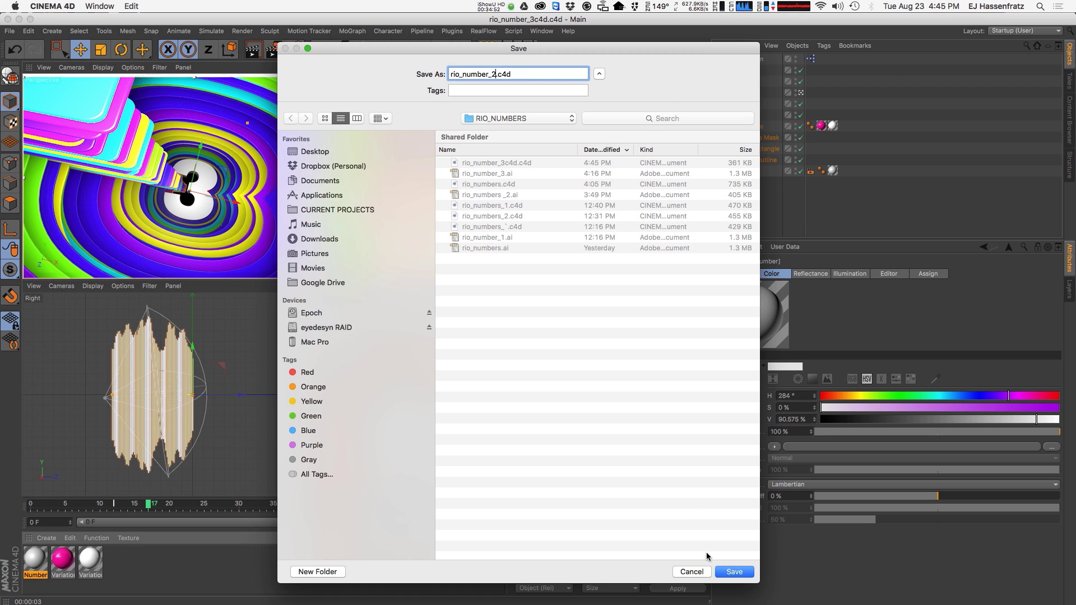
left_click(744, 576)
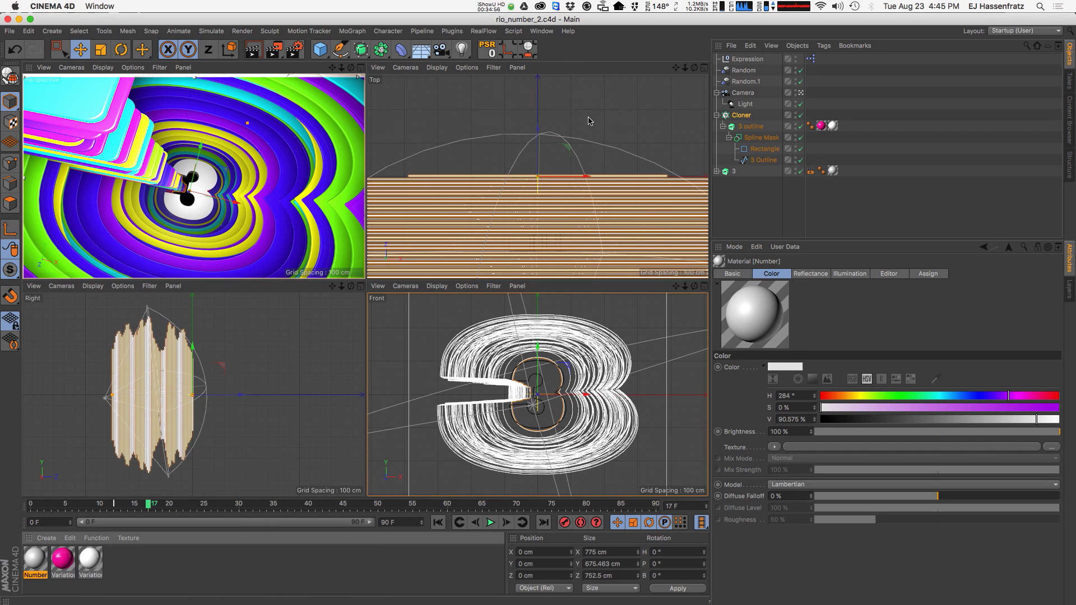
Expand the 3 extrude in the hierarchy, create a new project, and merge the rio_numbers _2.ai artwork into it.
left_click(717, 172)
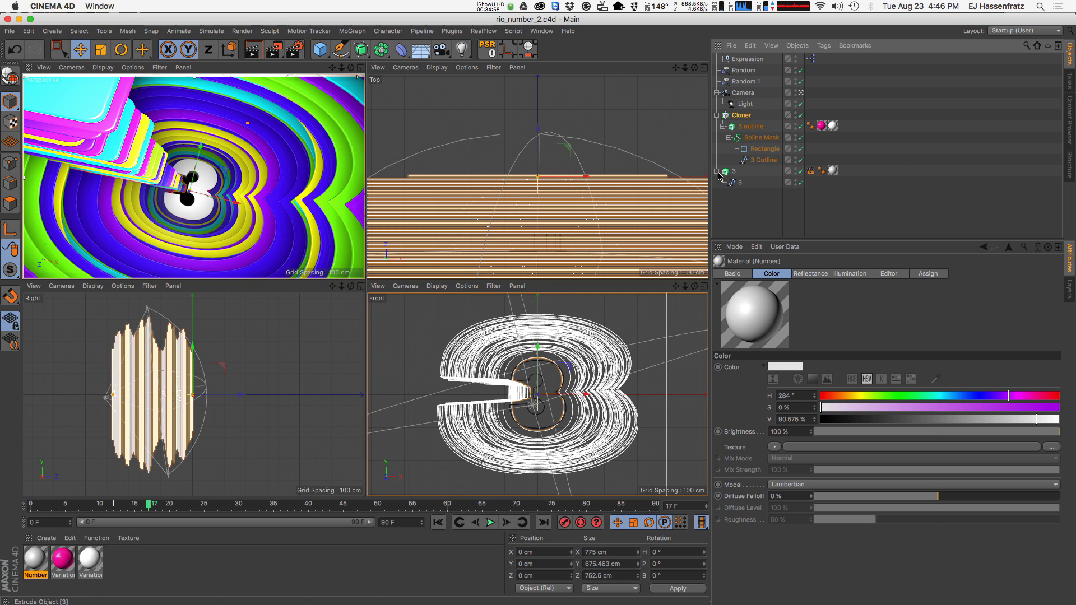
left_click(733, 173)
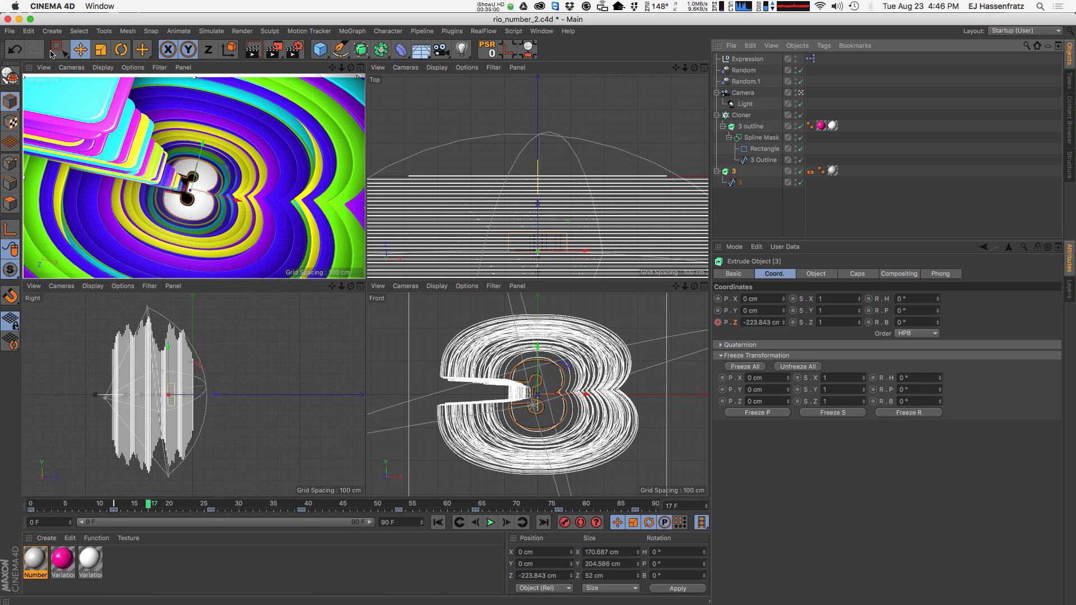
left_click(12, 33)
left_click(20, 48)
left_click(11, 33)
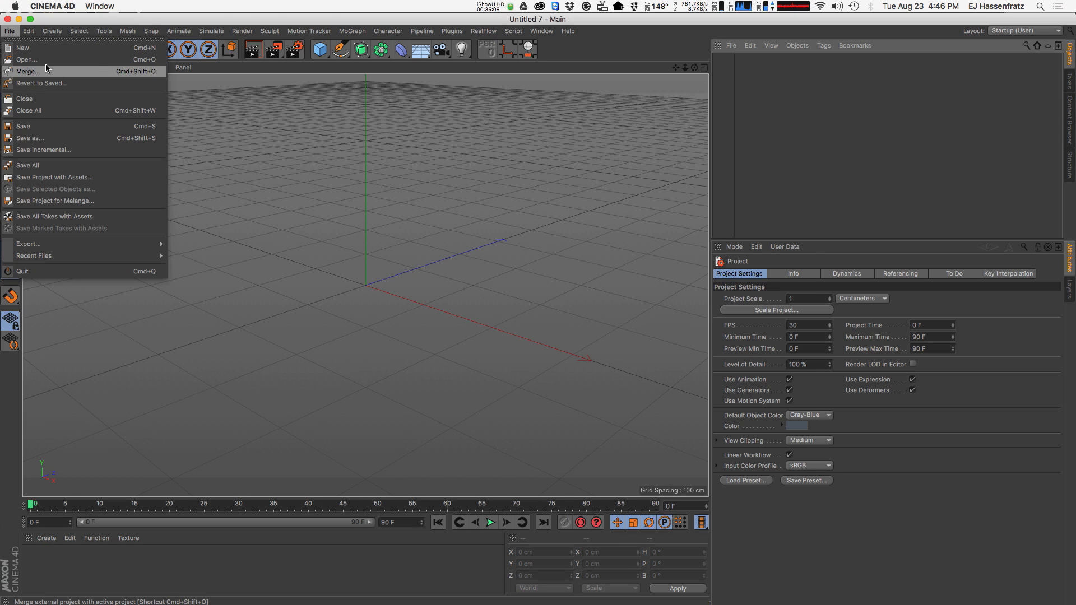
left_click(28, 71)
left_click(513, 174)
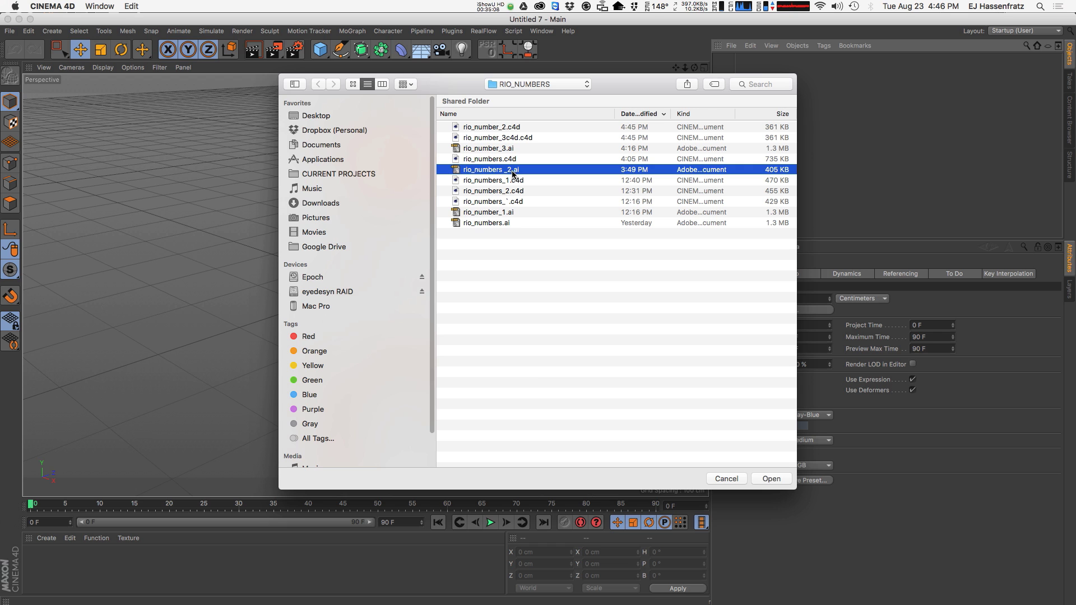
double_click(511, 174)
left_click(530, 305)
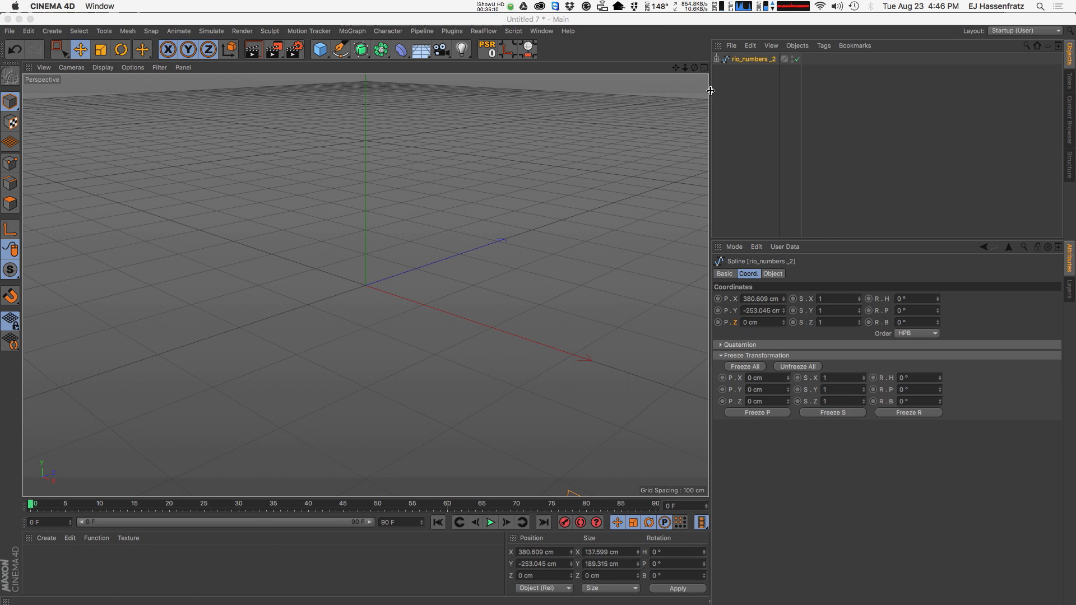
Reset the imported spline's X and Y position to 0 cm and move Path 1 out from under it.
right_click(785, 299)
right_click(783, 311)
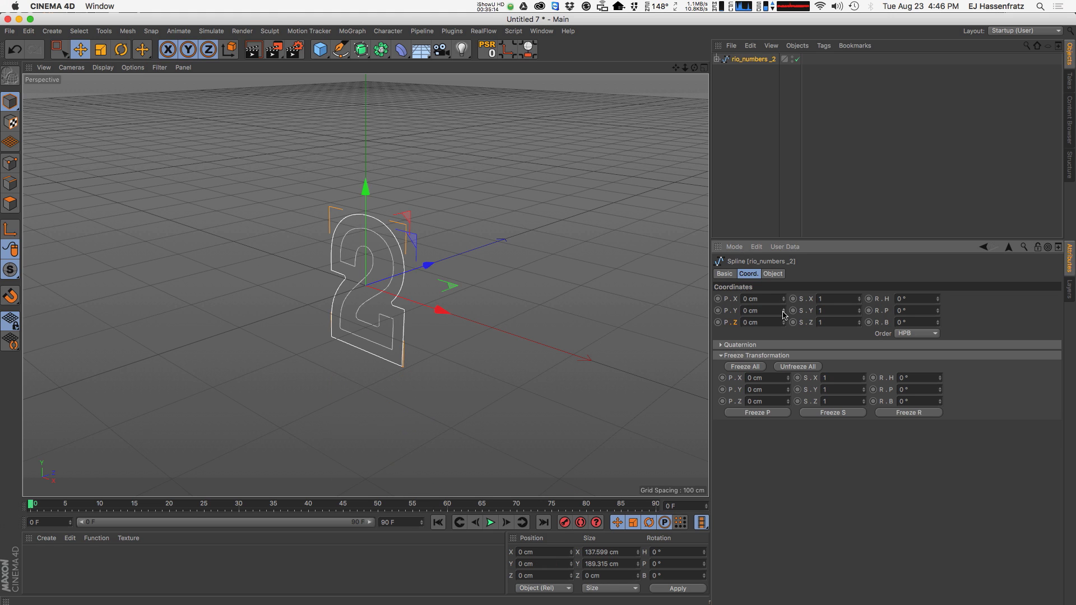
left_click(717, 59)
left_click_drag(747, 71, 722, 136)
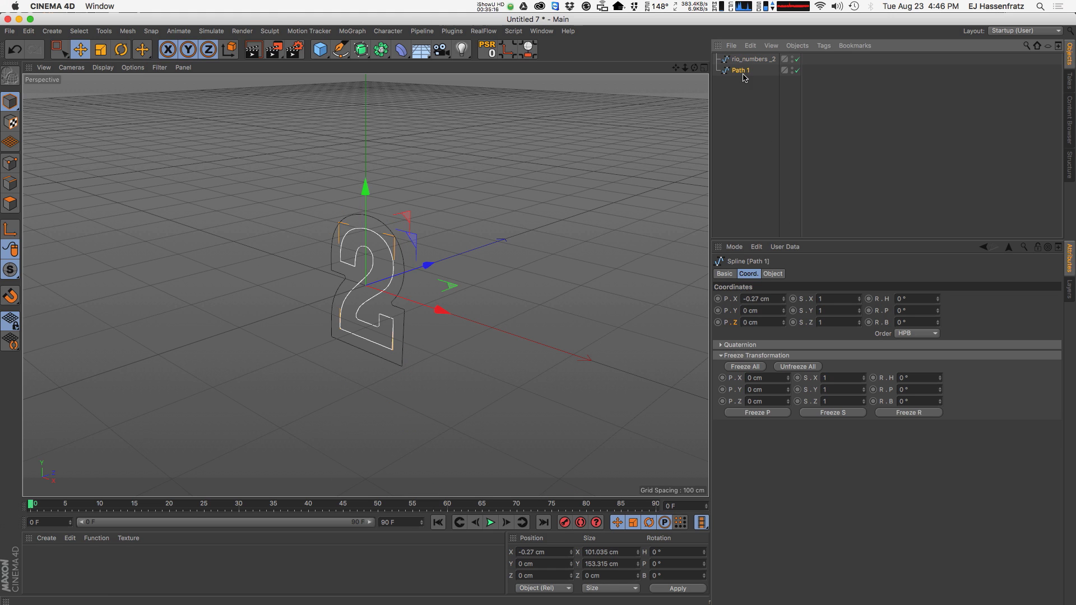
Rename the inner path spline as 2 and the outer spline as Outline 2.
double_click(742, 72)
key("Return")
double_click(738, 60)
type("Outline 2")
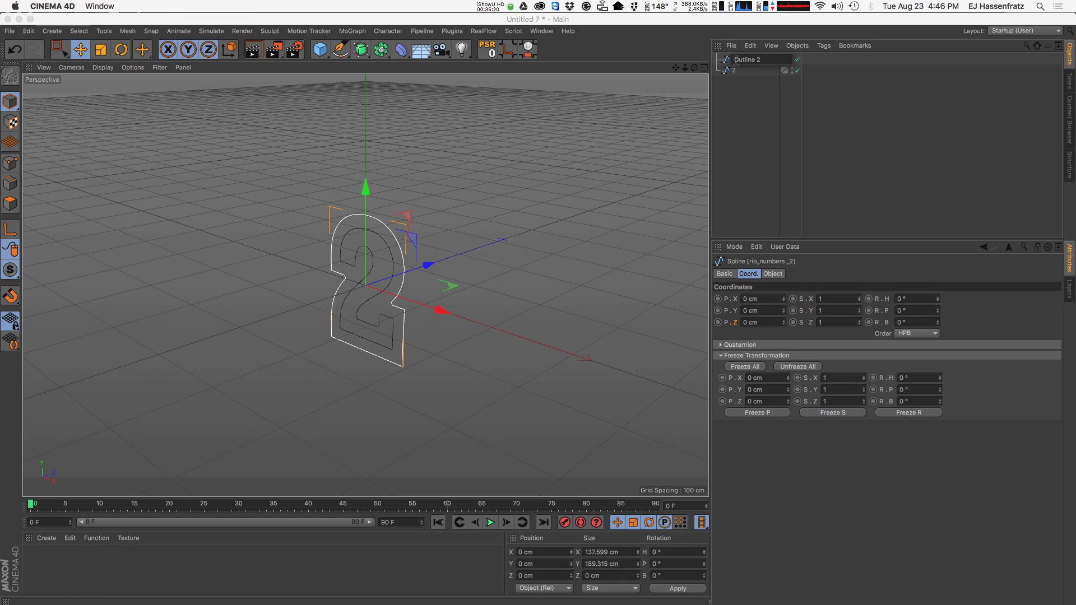
key("Return")
Copy the Outline 2 and 2 splines into the rio_number_2.c4d project.
left_click_drag(752, 100, 741, 59)
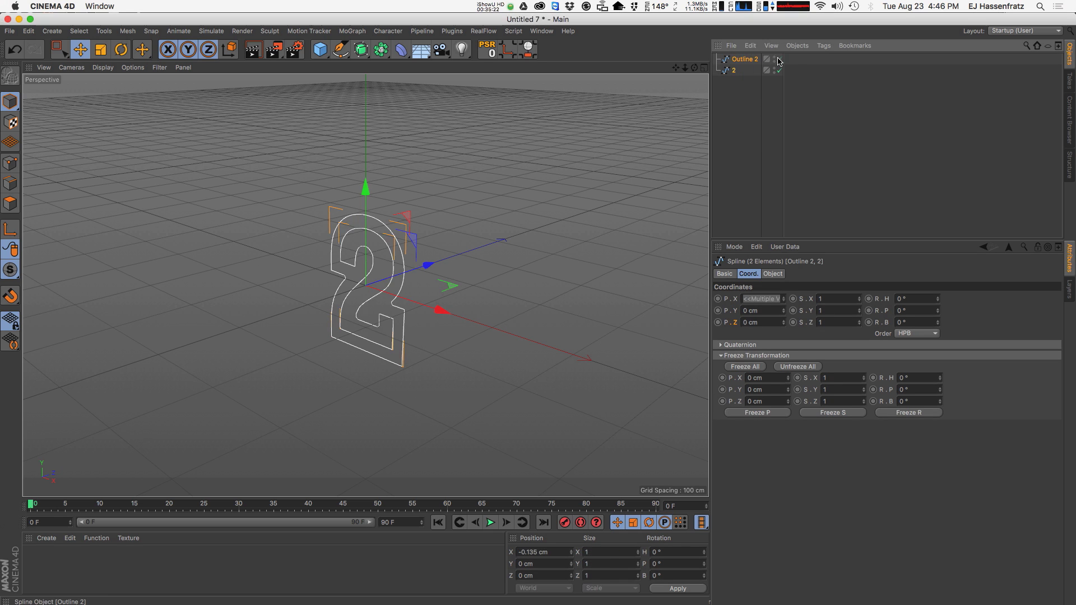
left_click(542, 31)
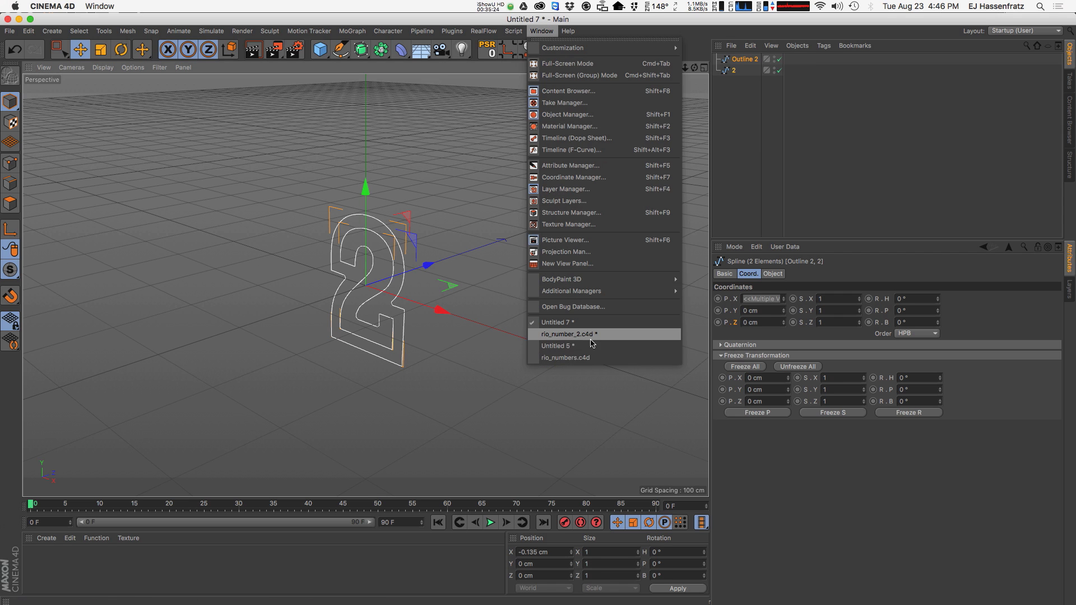
left_click(630, 335)
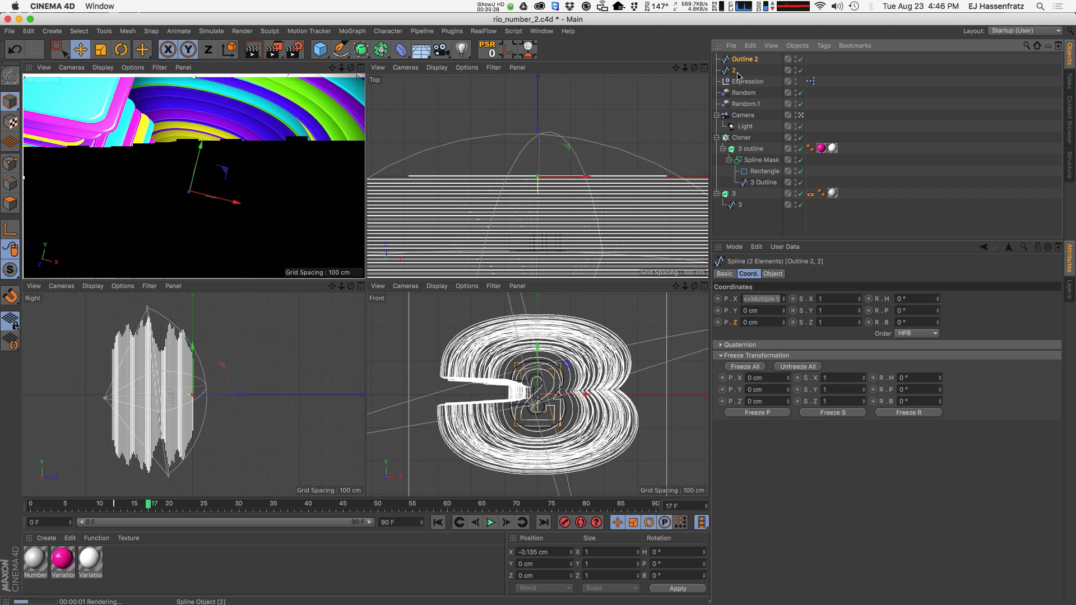
Replace the 3 spline with 2 in the number extrude and 3 Outline with Outline 2 in the Spline Mask.
left_click(736, 72)
left_click_drag(734, 203, 724, 227)
left_click(739, 206)
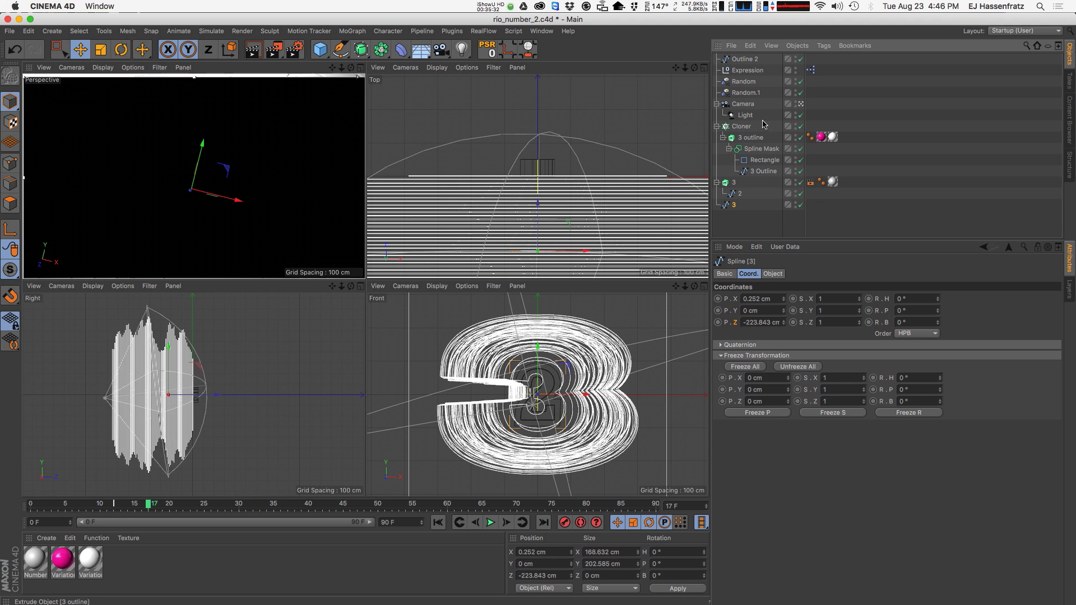
left_click_drag(772, 162, 743, 227)
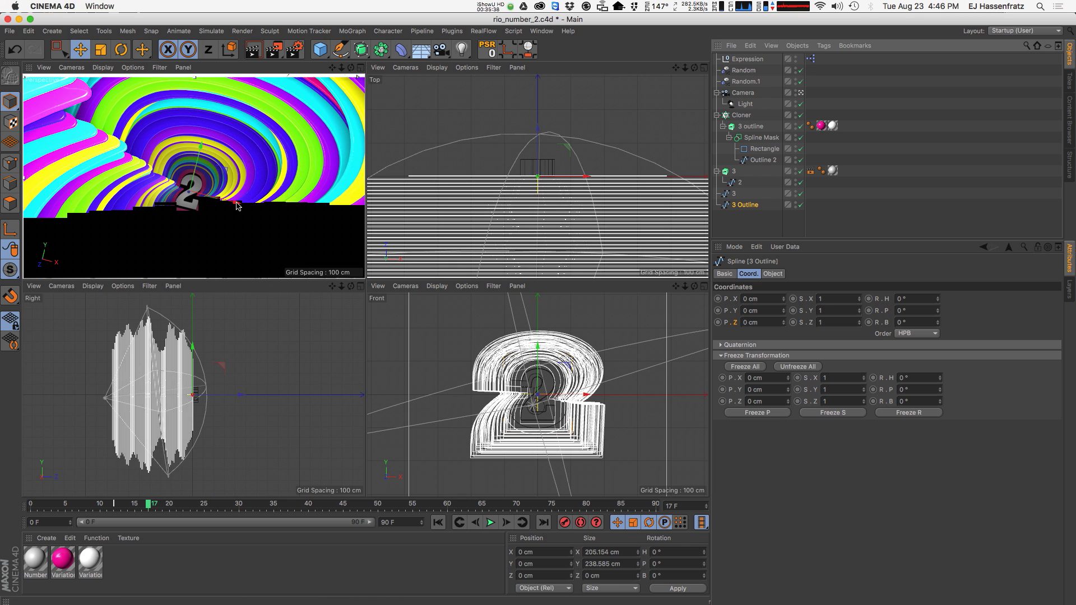
left_click_drag(148, 507, 455, 499)
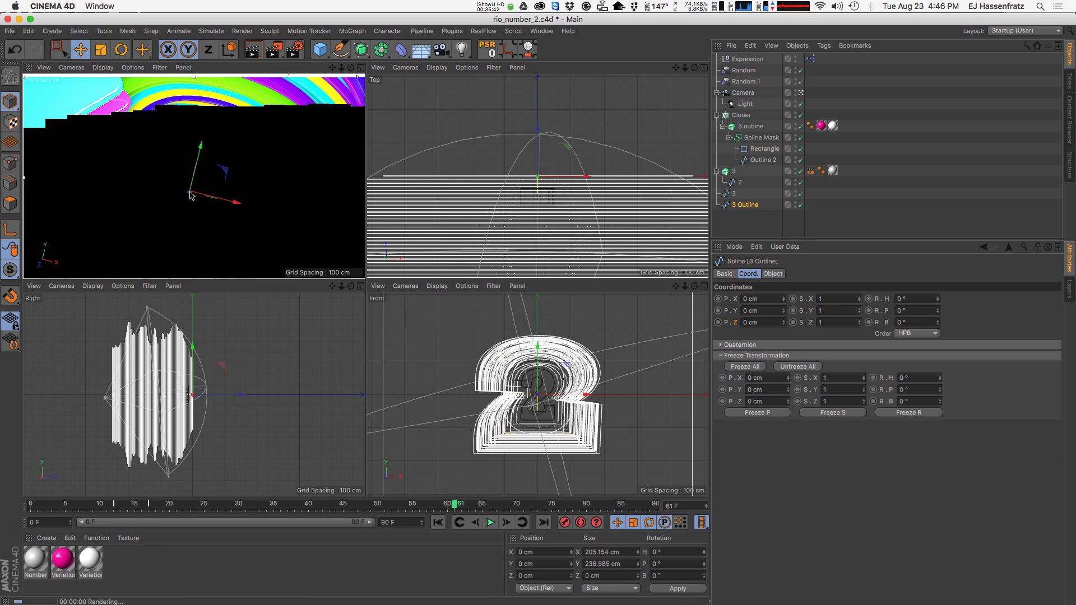
Preview the 2 tunnel around frame 15 and examine the coordinates of the 2 and Outline 2 splines.
key("F2")
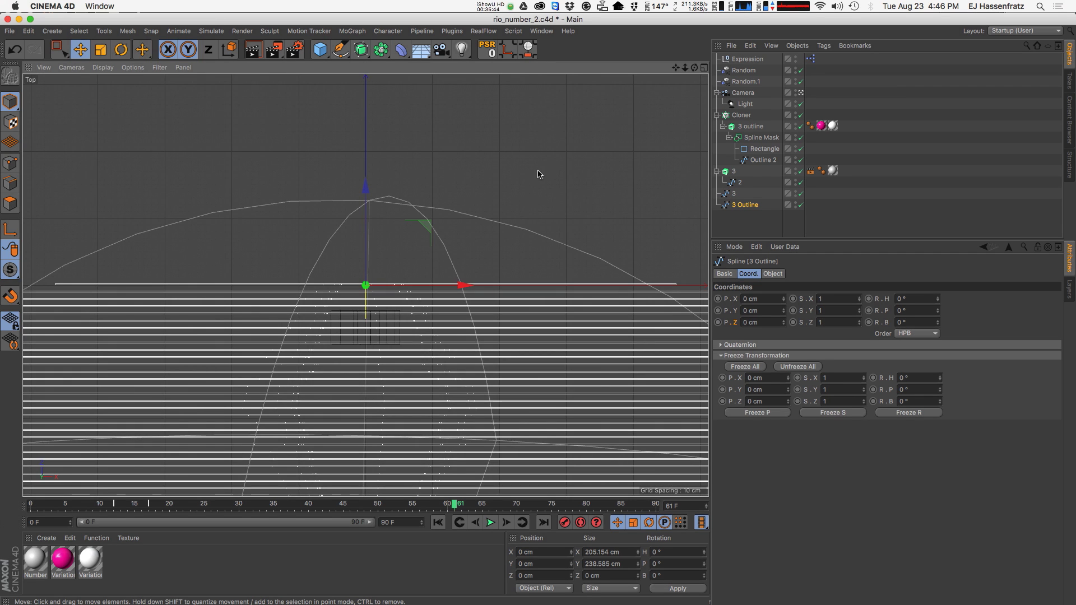
key("F1")
scroll(363, 325, "up", 2)
left_click_drag(256, 507, 135, 508)
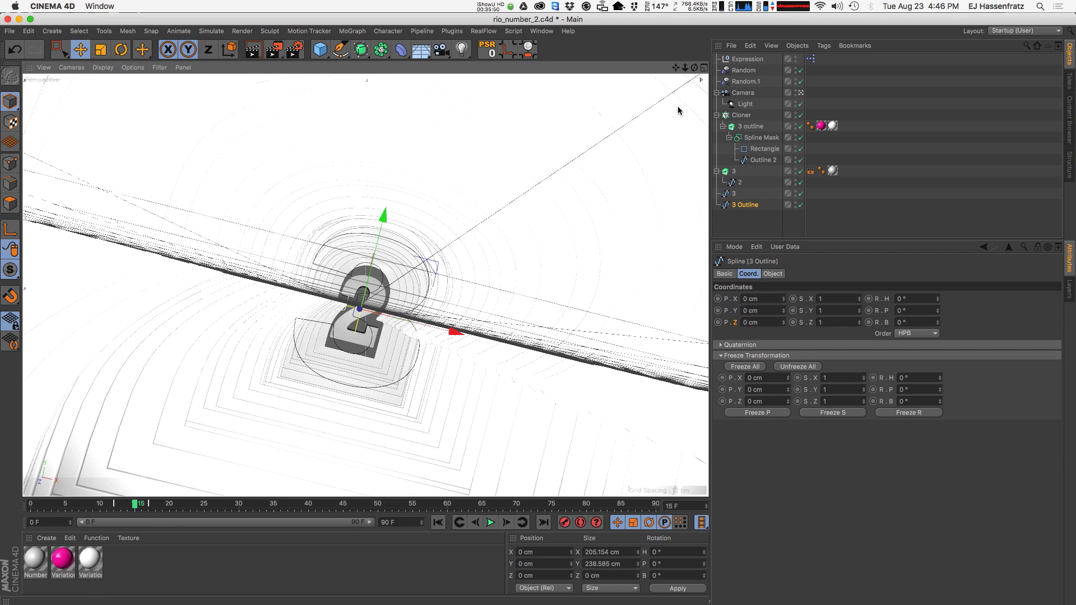
middle_click(679, 111)
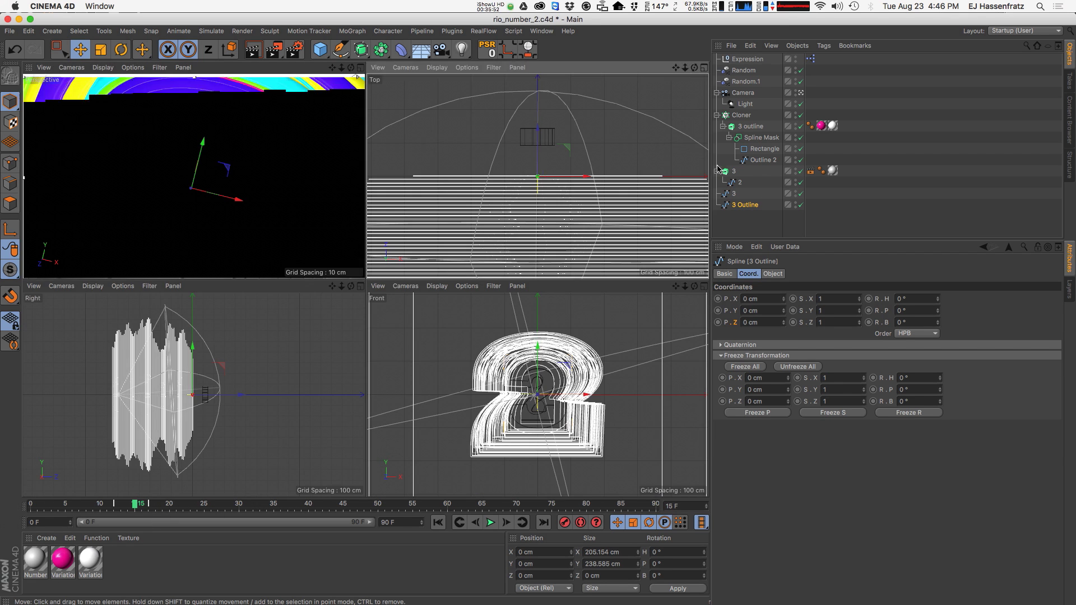
left_click(740, 183)
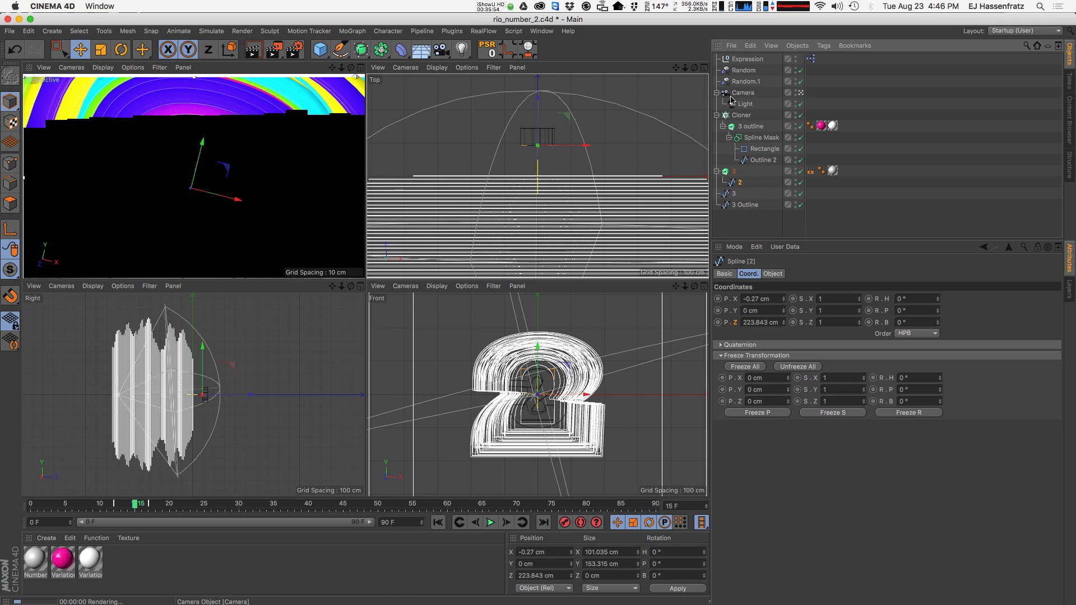
left_click(752, 161)
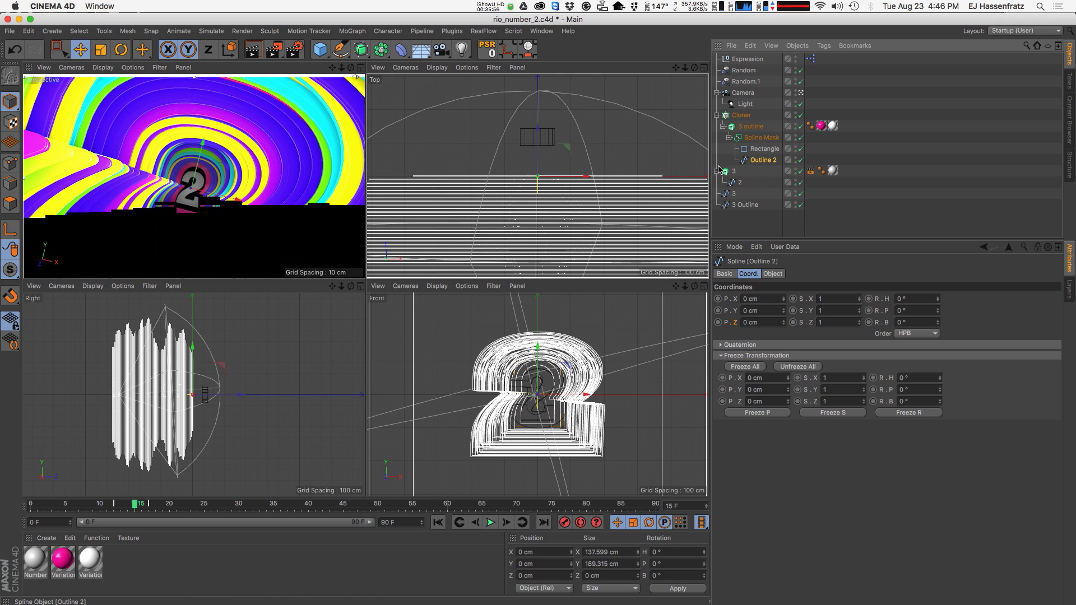
left_click(725, 61)
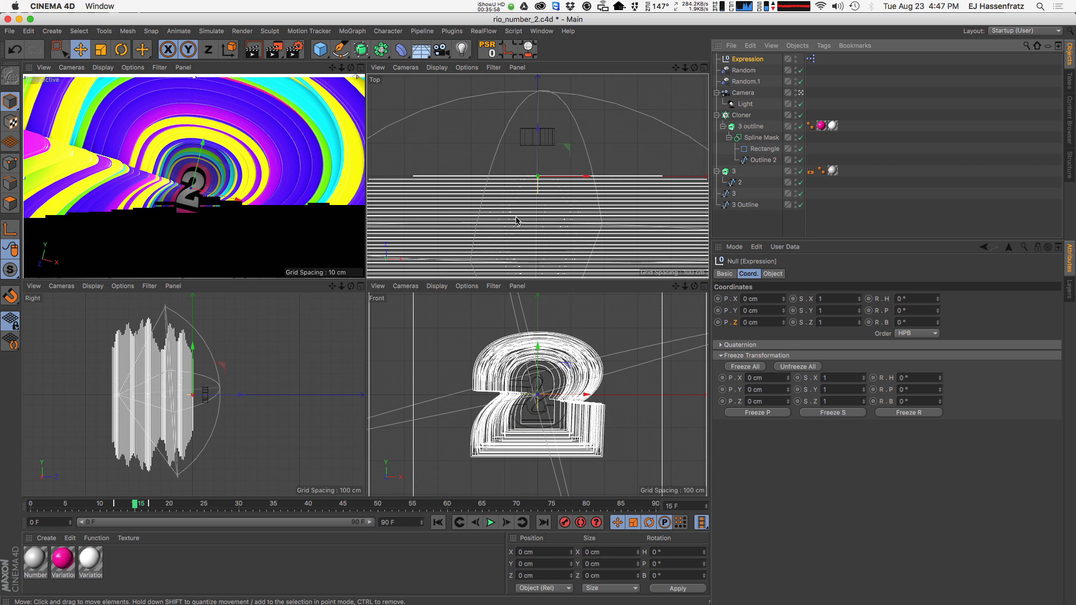
Move the Cloner back to about 316 cm on Z and dolly the camera closer to the 2.
left_click(741, 116)
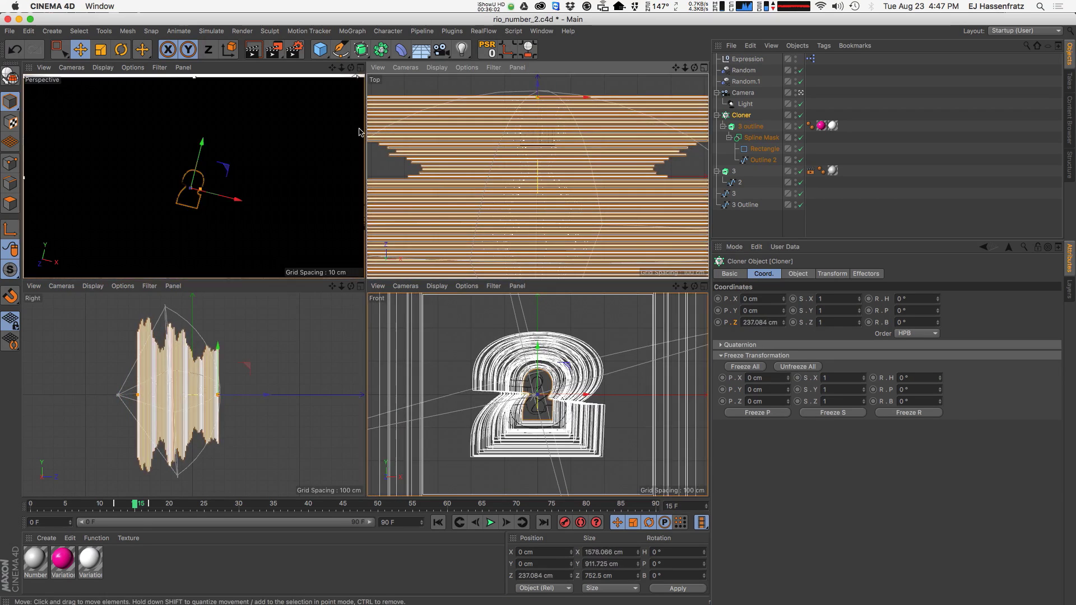
right_click_drag(320, 134, 515, 123, "alt")
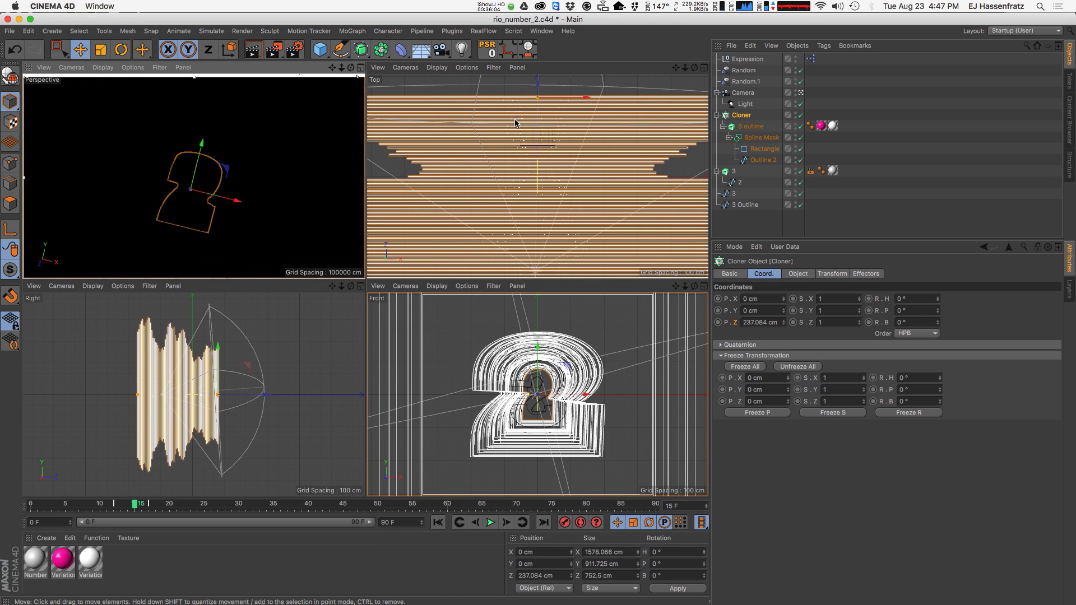
scroll(532, 127, "down", 5)
left_click_drag(538, 108, 544, 93)
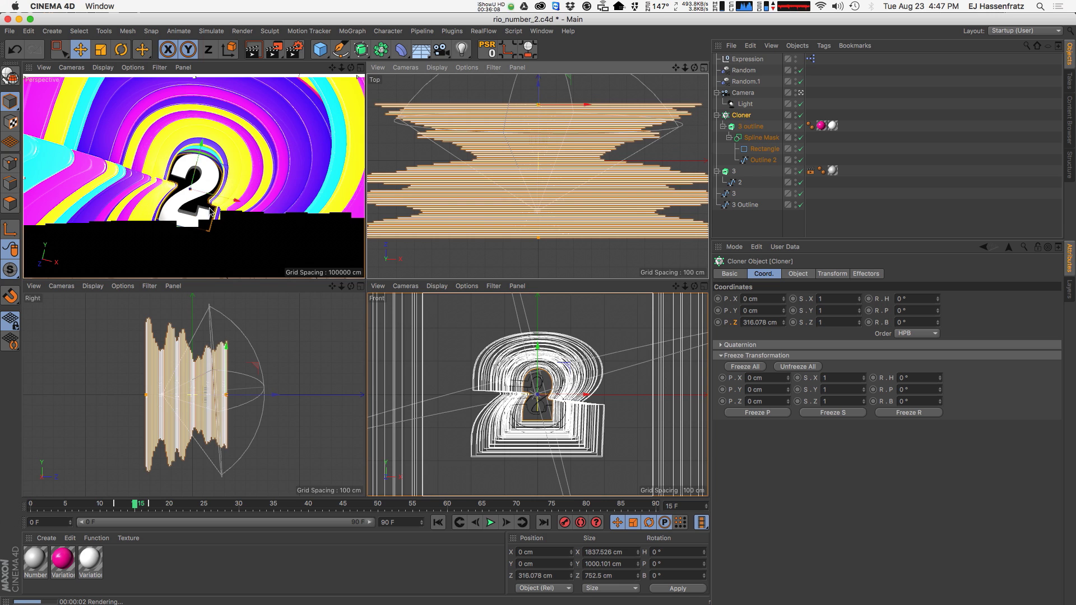
left_click_drag(134, 504, 482, 492)
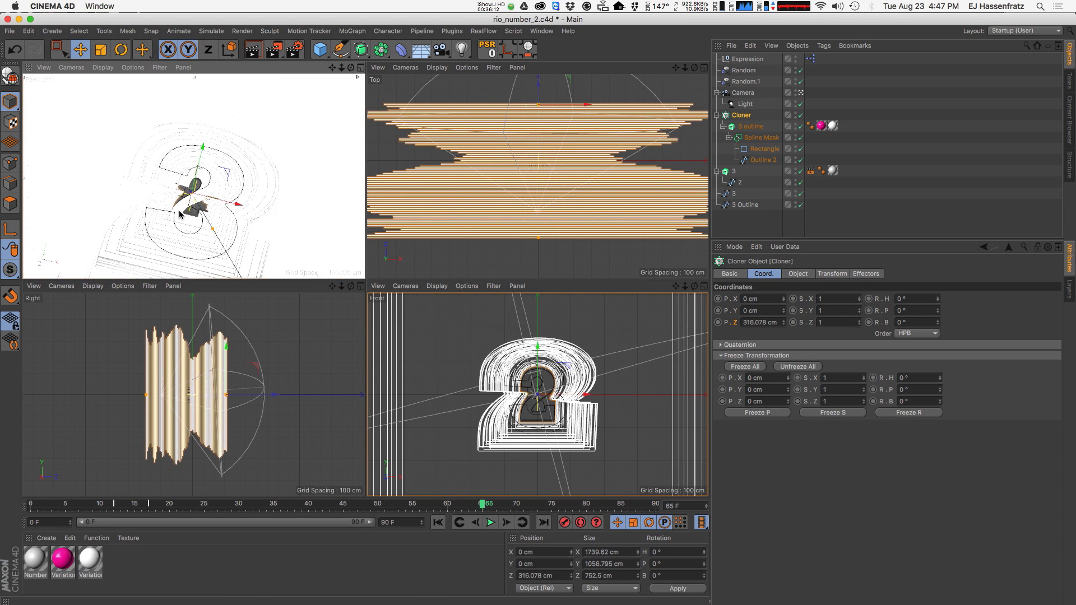
Disable the leftover 3 and 3 Outline splines and preview the animation across the timeline.
left_click_drag(801, 194, 802, 206)
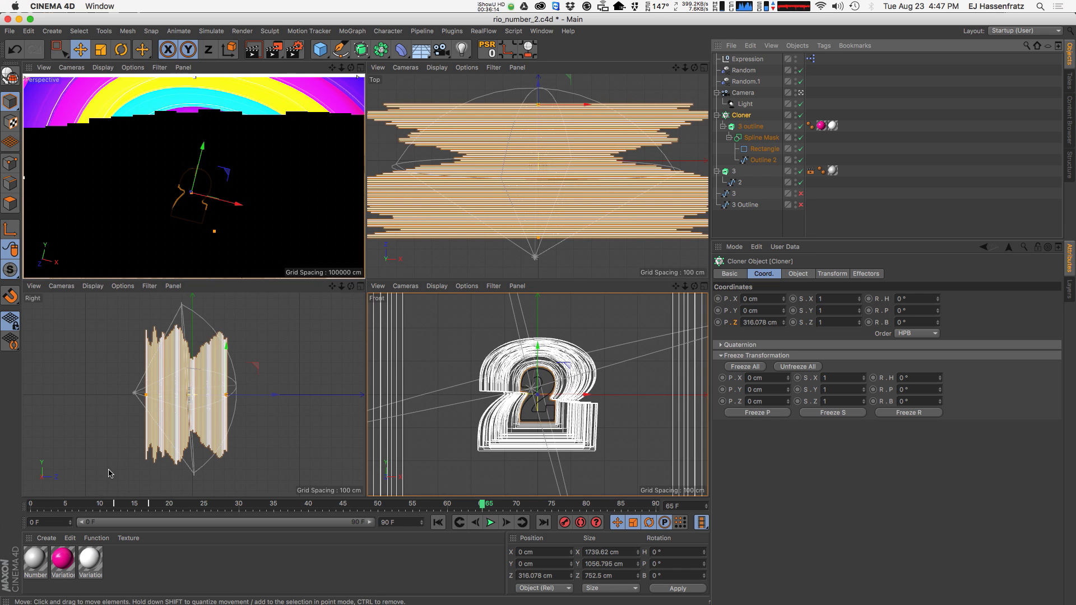
left_click_drag(71, 505, 295, 502)
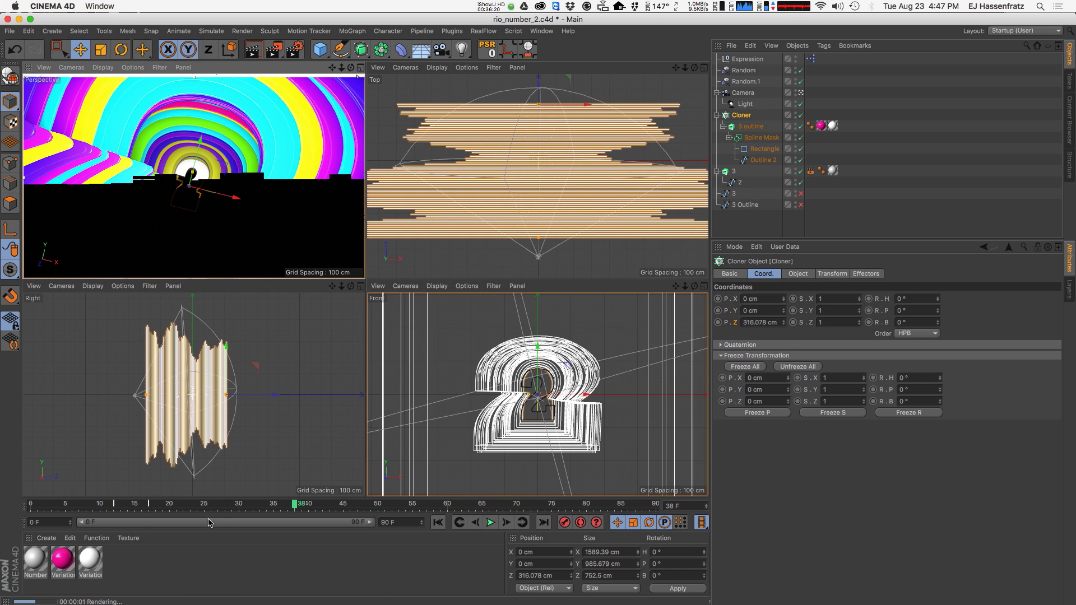
left_click_drag(150, 507, 413, 506)
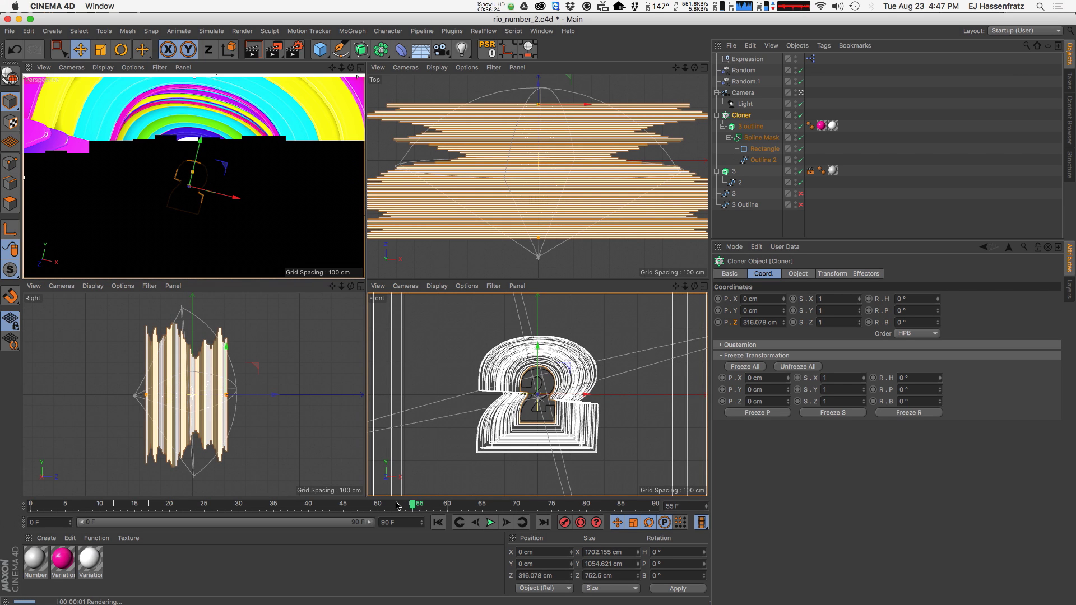
Reduce the falloff radius of the camera's light so it reaches about the far end of the tunnel.
left_click(866, 230)
left_click(745, 104)
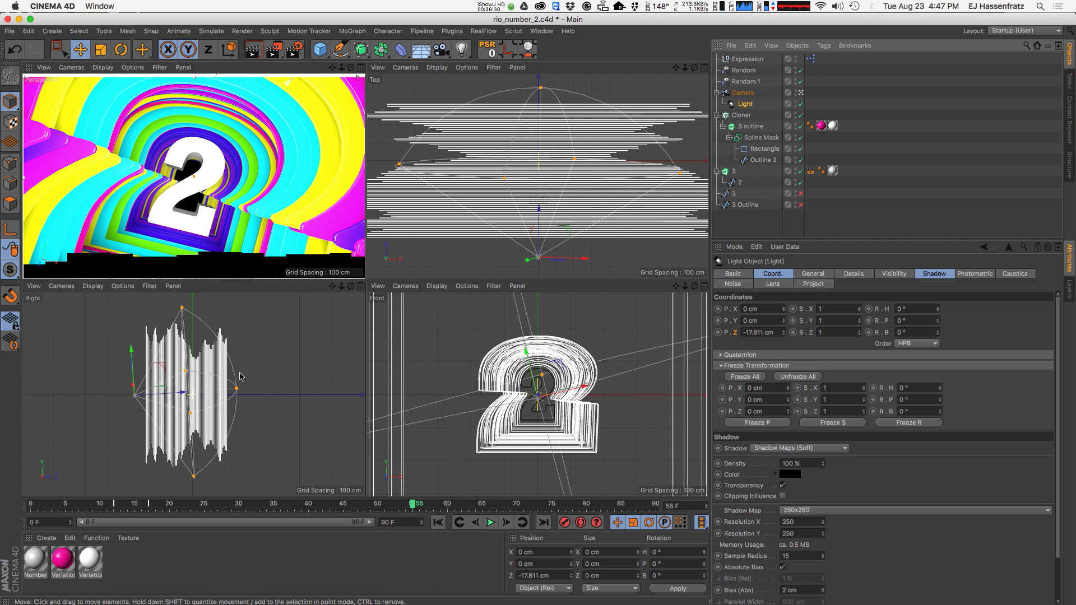
mouse_move(236, 389)
left_mouse_down()
mouse_move(214, 390)
mouse_move(225, 389)
left_mouse_up()
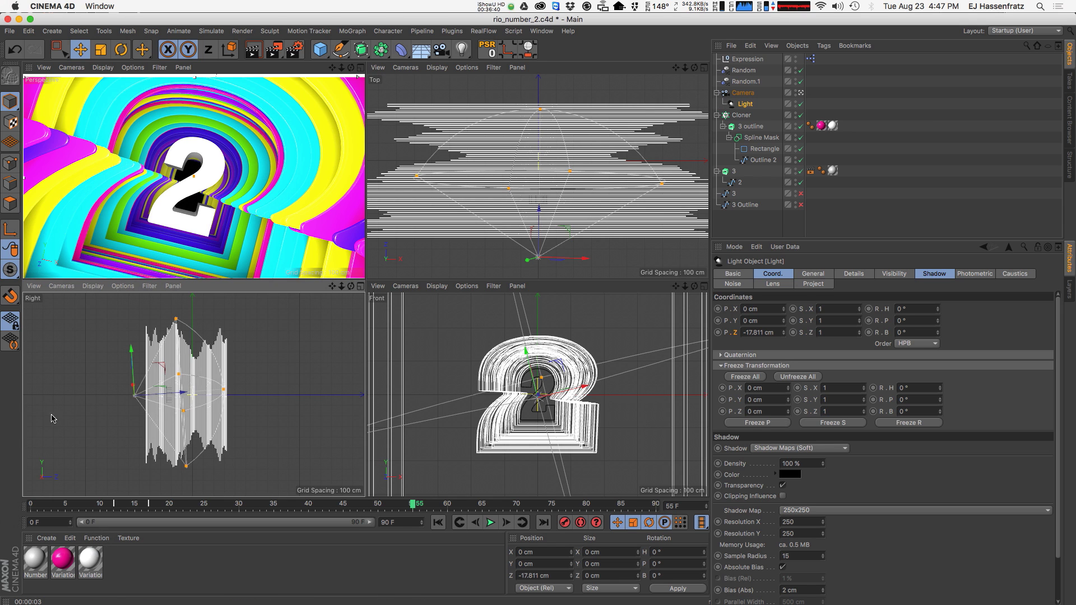
Set the Variation shader's seed to 99 in the tunnel's colour material.
double_click(61, 561)
left_click_drag(281, 79, 516, 99)
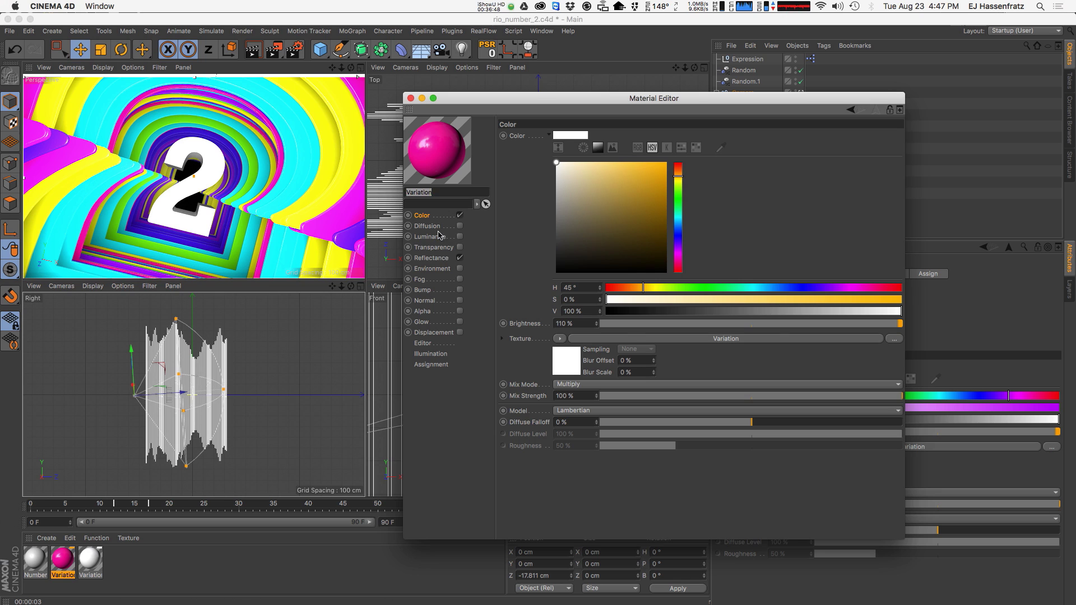
left_click(628, 338)
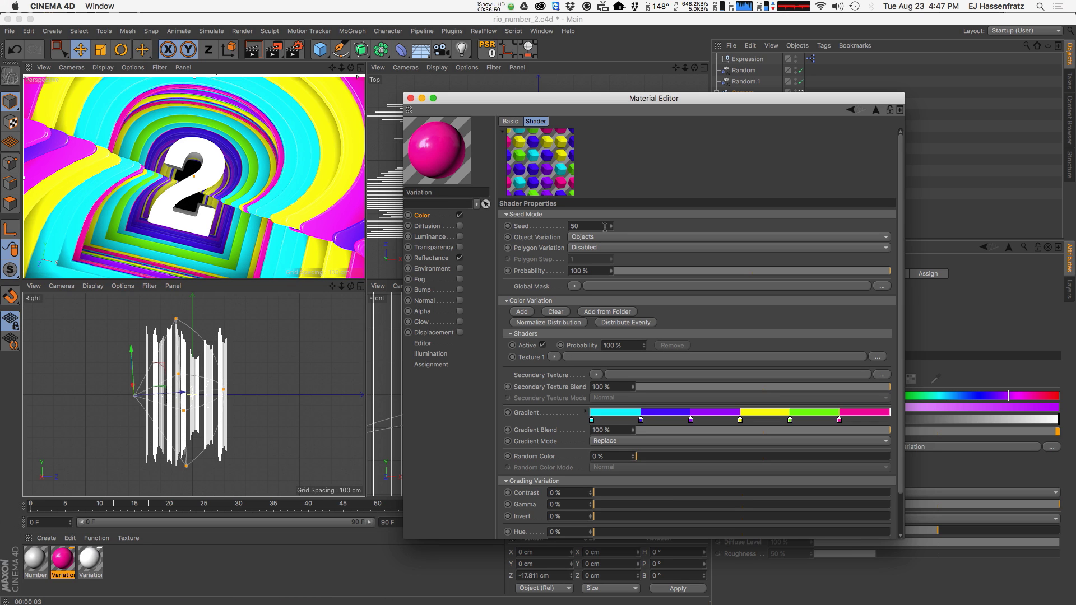
left_click_drag(611, 226, 821, 189)
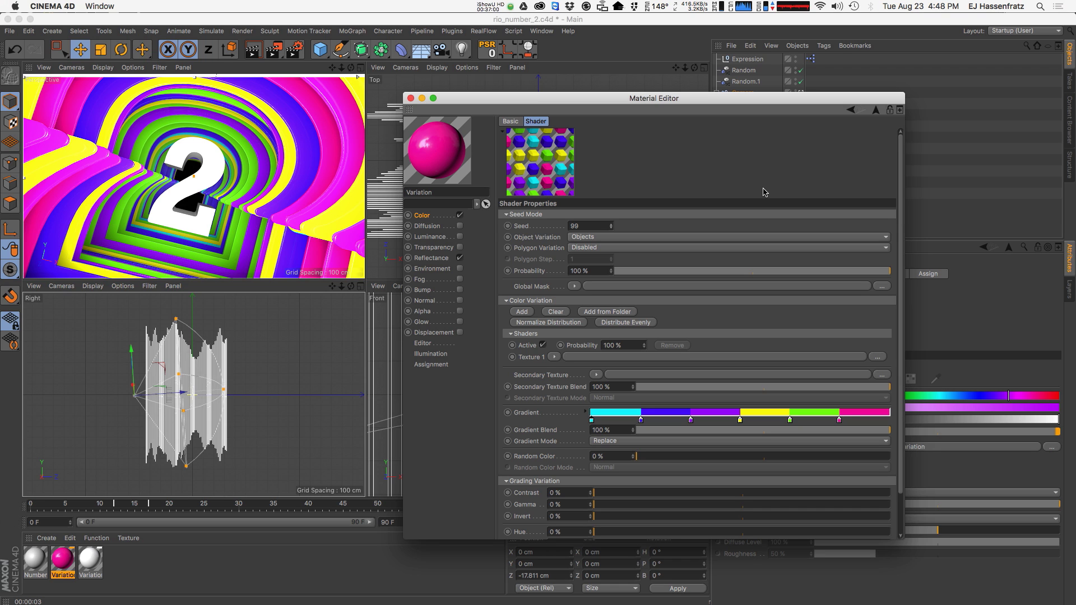
left_click(411, 98)
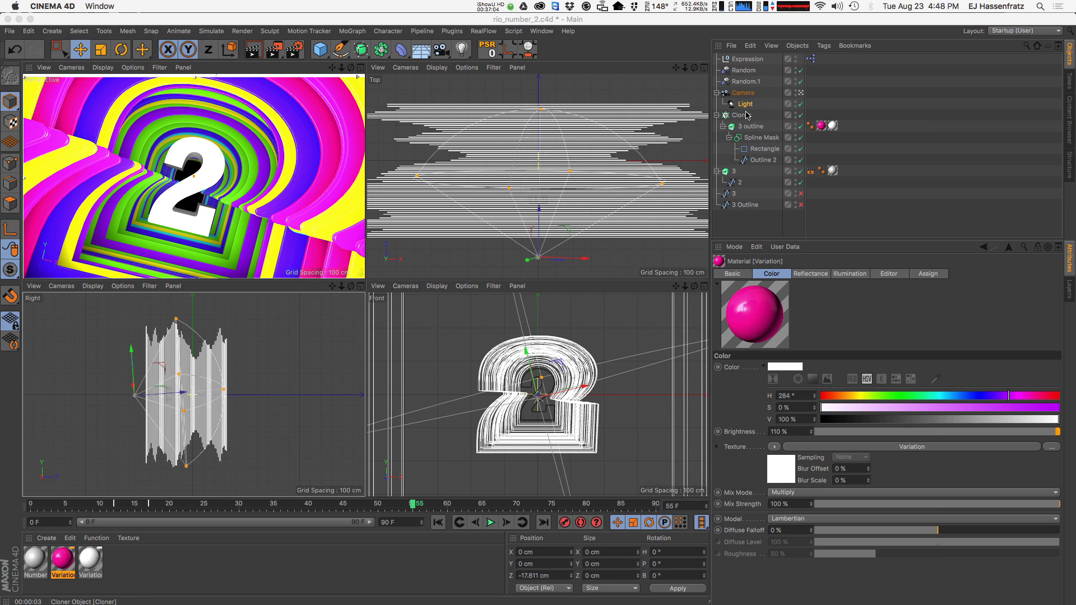
Undo the stray sideways camera move and set the camera's bank to -14°.
left_click(744, 93)
left_click_drag(937, 324, 937, 309)
middle_click(196, 196)
left_click_drag(195, 192, 210, 196)
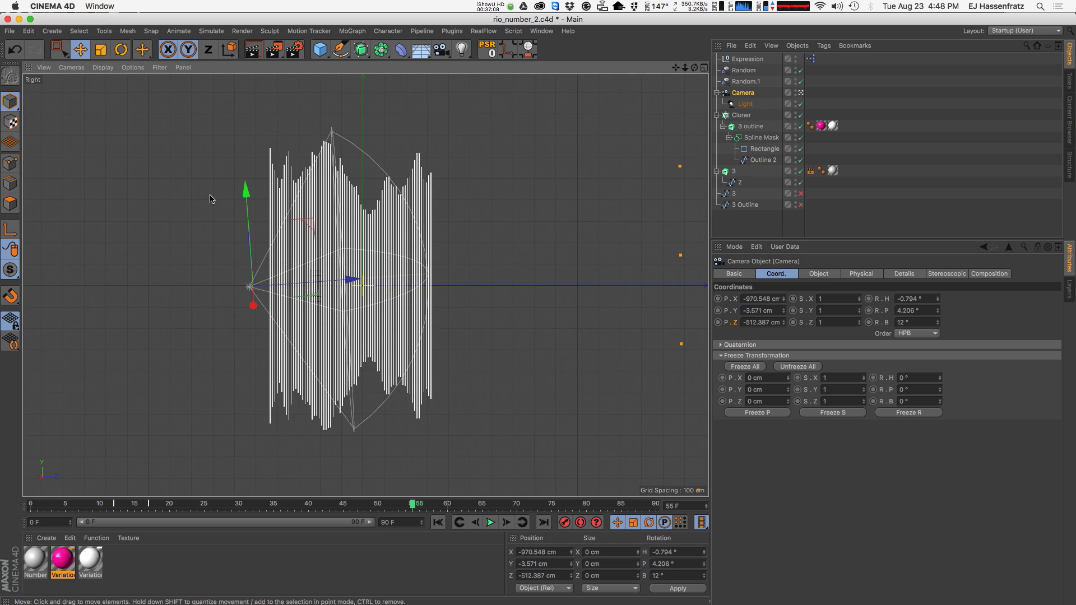
key("F1")
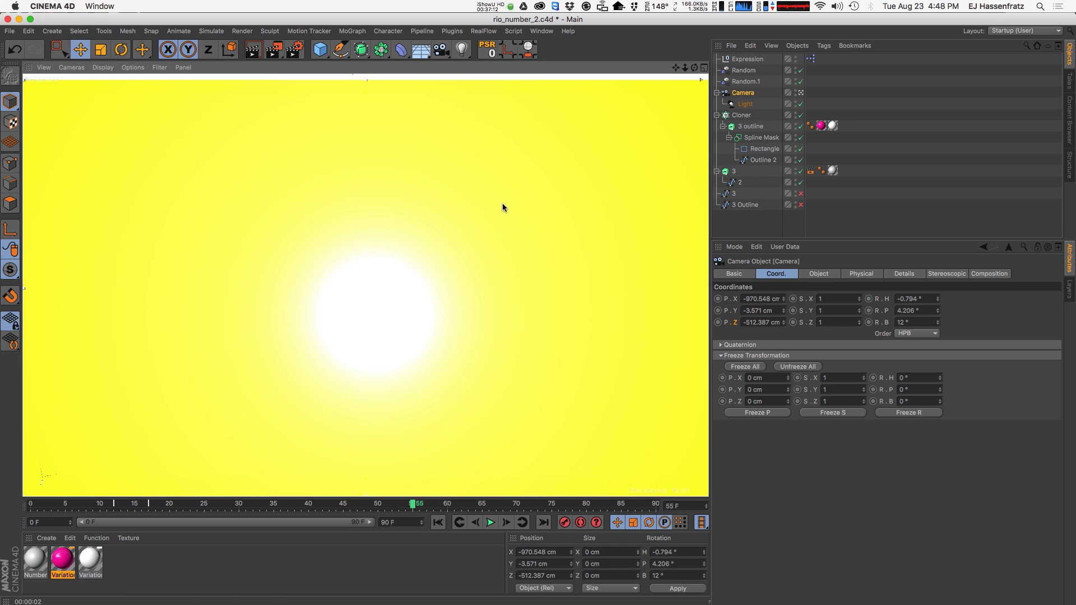
left_click(704, 68)
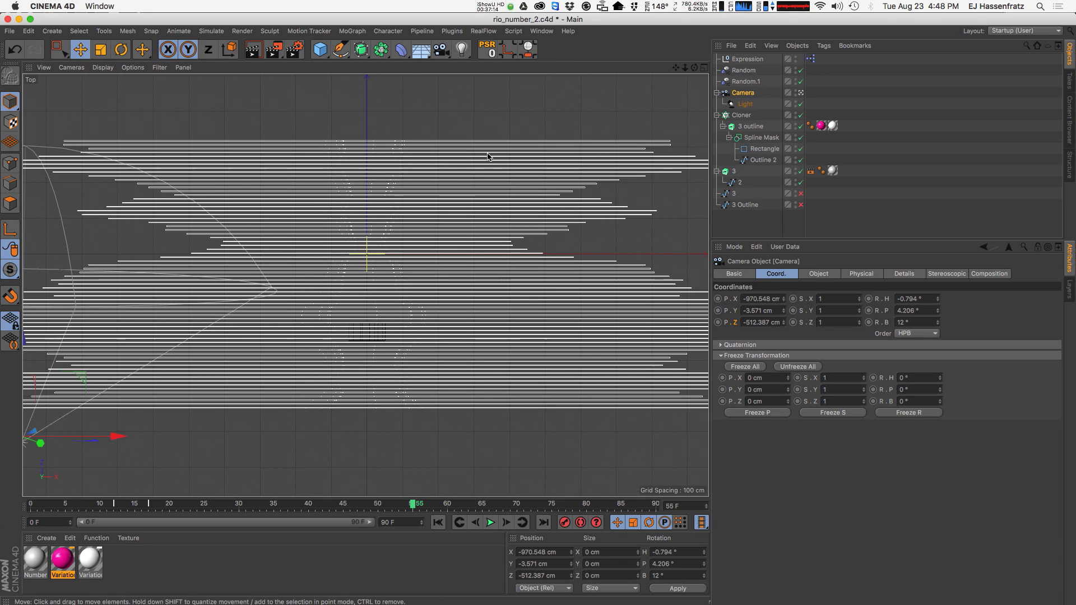
left_click(704, 67)
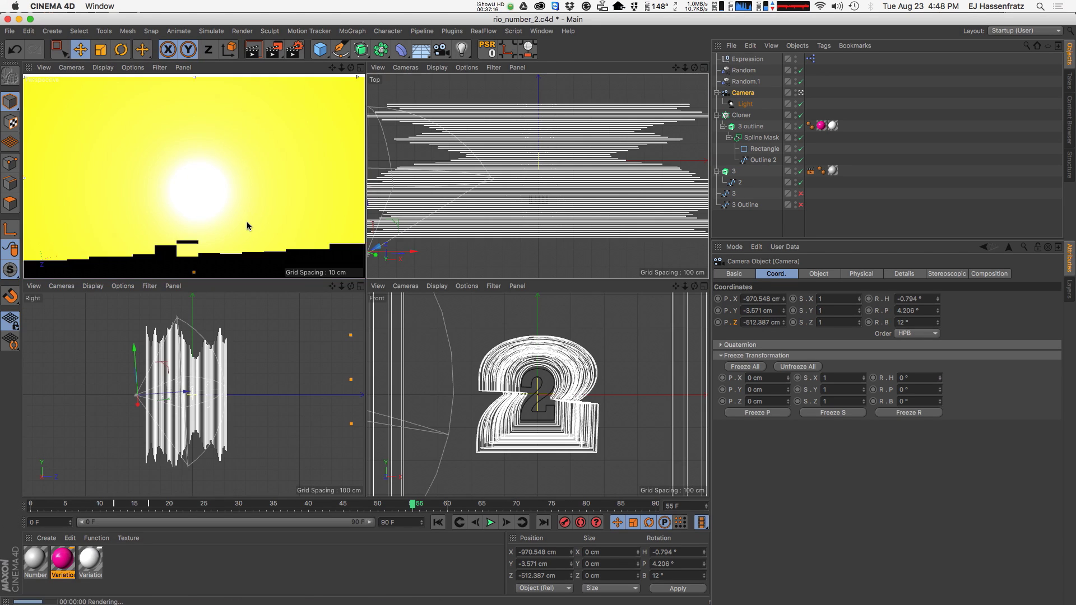
key("super+shift+z")
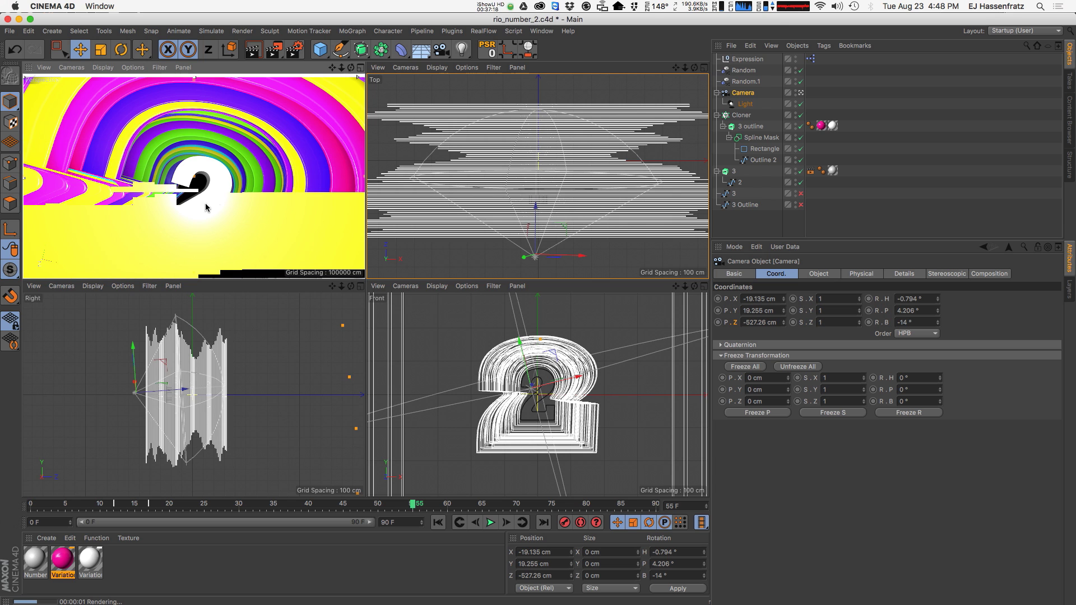
Reframe the camera on the 2 with a heading of about -5.75° and a pitch of about 4.96°.
left_click_drag(195, 212, 195, 200, "alt")
middle_click_drag(195, 204, 197, 186, "alt")
left_click_drag(190, 192, 199, 200, "alt")
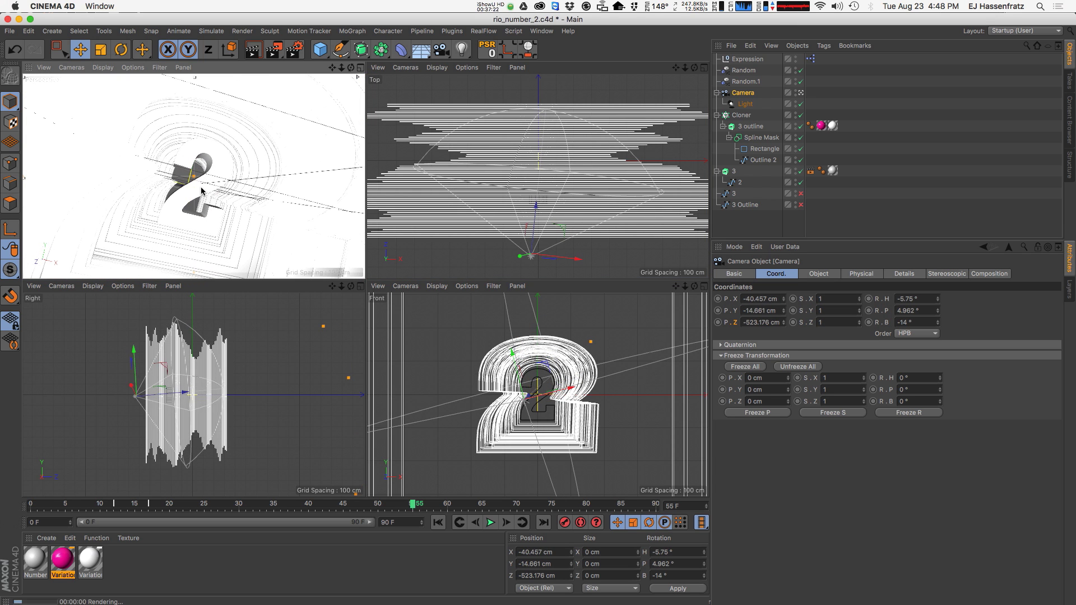
middle_click_drag(210, 201, 235, 215, "alt")
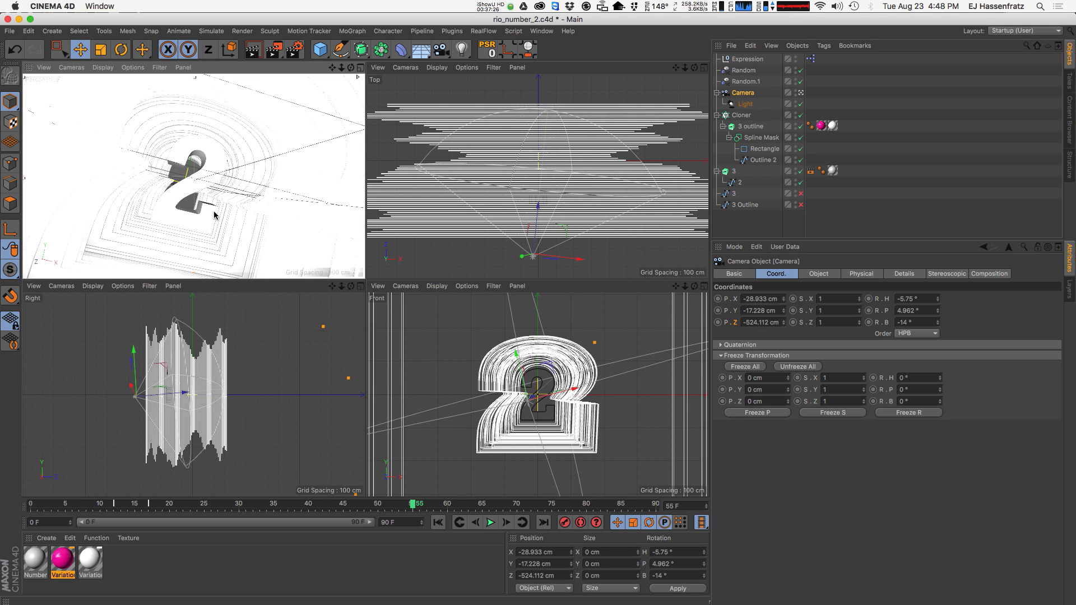
Play the scene animation and examine the Random effector's settings while checking the tunnel's motion.
left_click(491, 525)
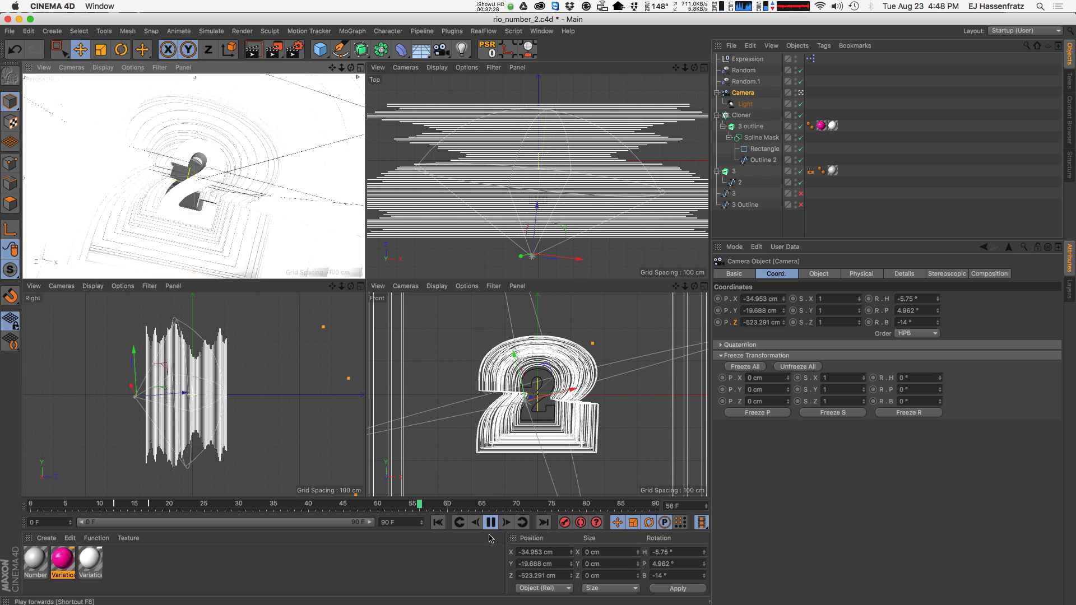
left_click(746, 83)
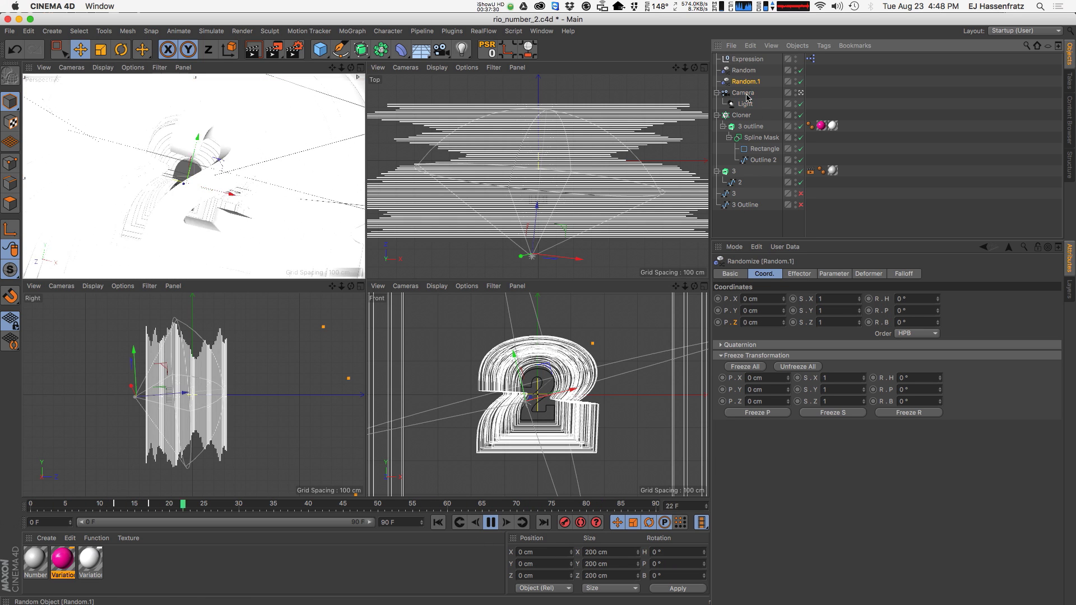
left_click(745, 72)
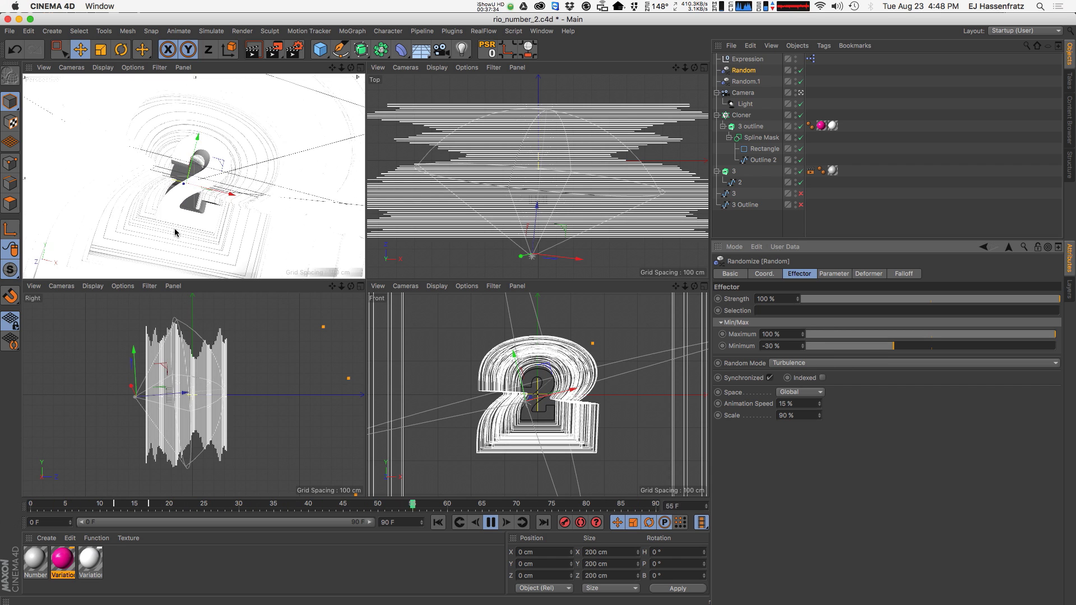
left_click(494, 524)
left_click_drag(311, 505, 260, 505)
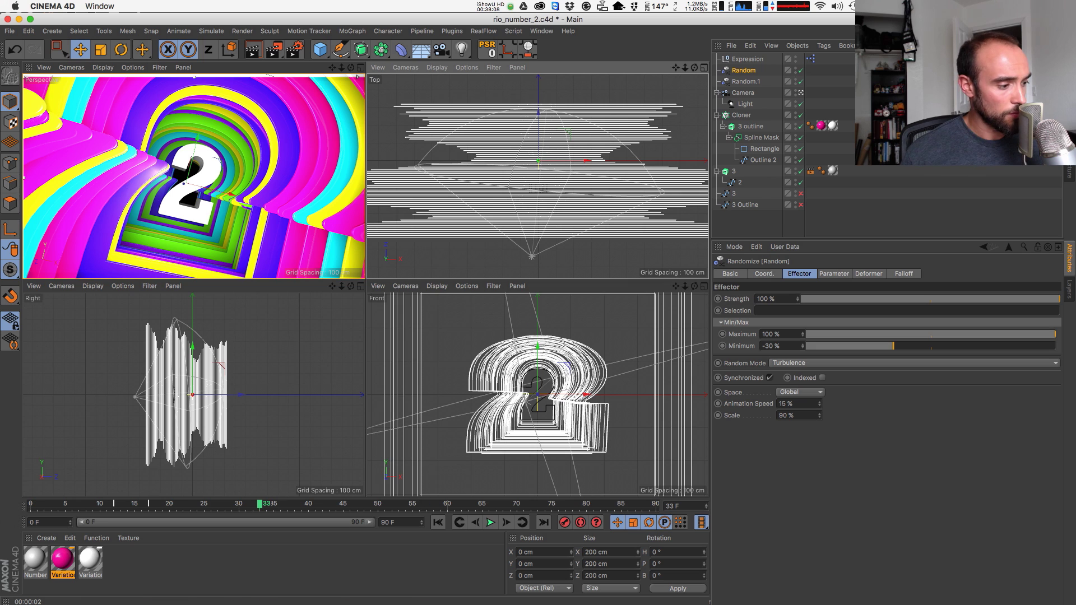
Bring up the rendered frames in the Picture Viewer and play back the number 2 animation.
left_click_drag(529, 604, 520, 88)
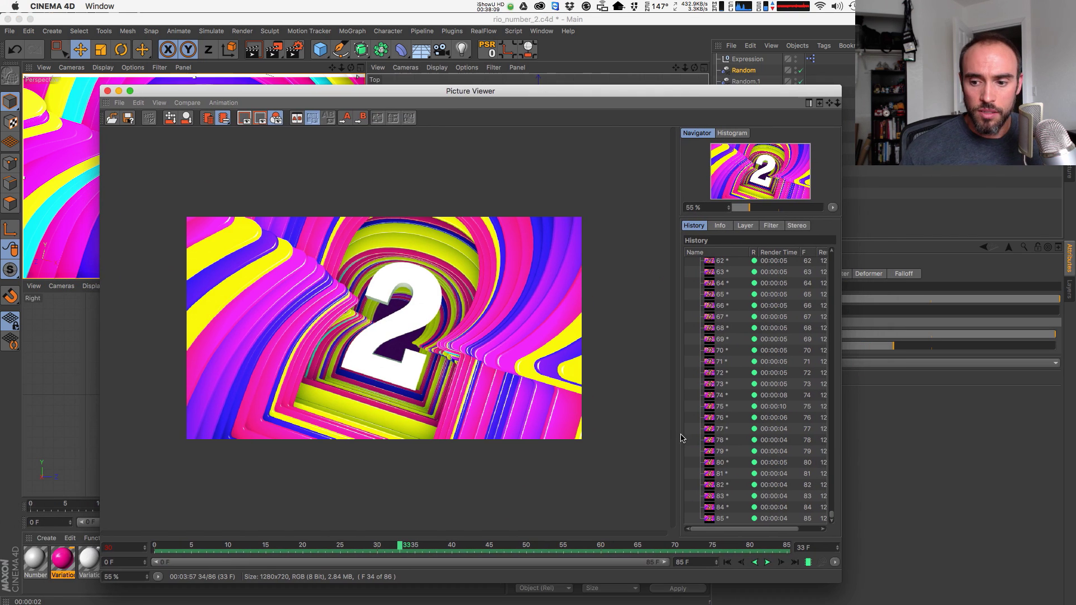
left_click(809, 563)
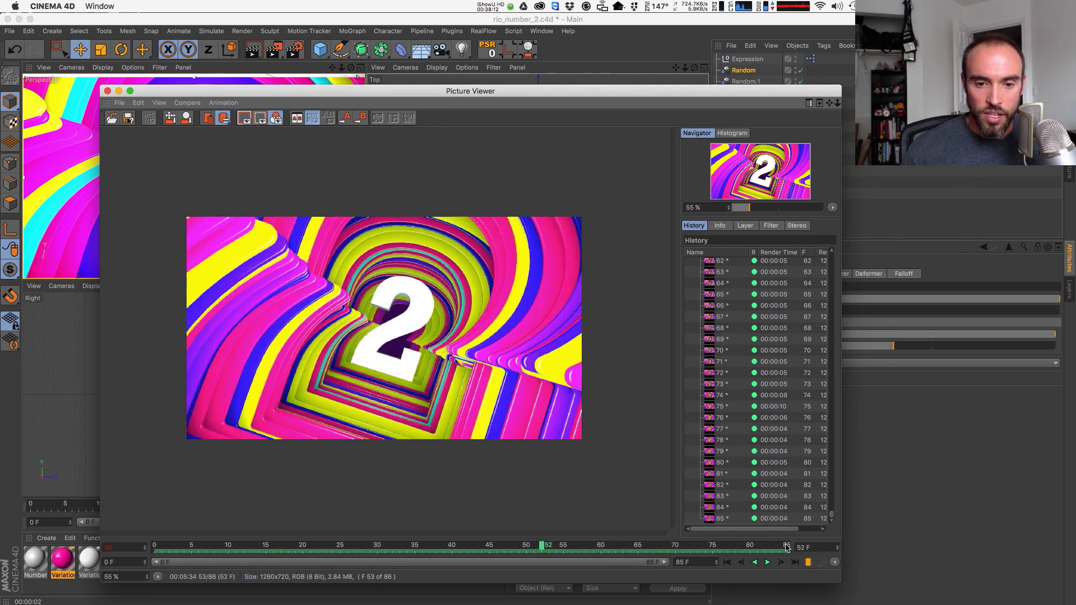